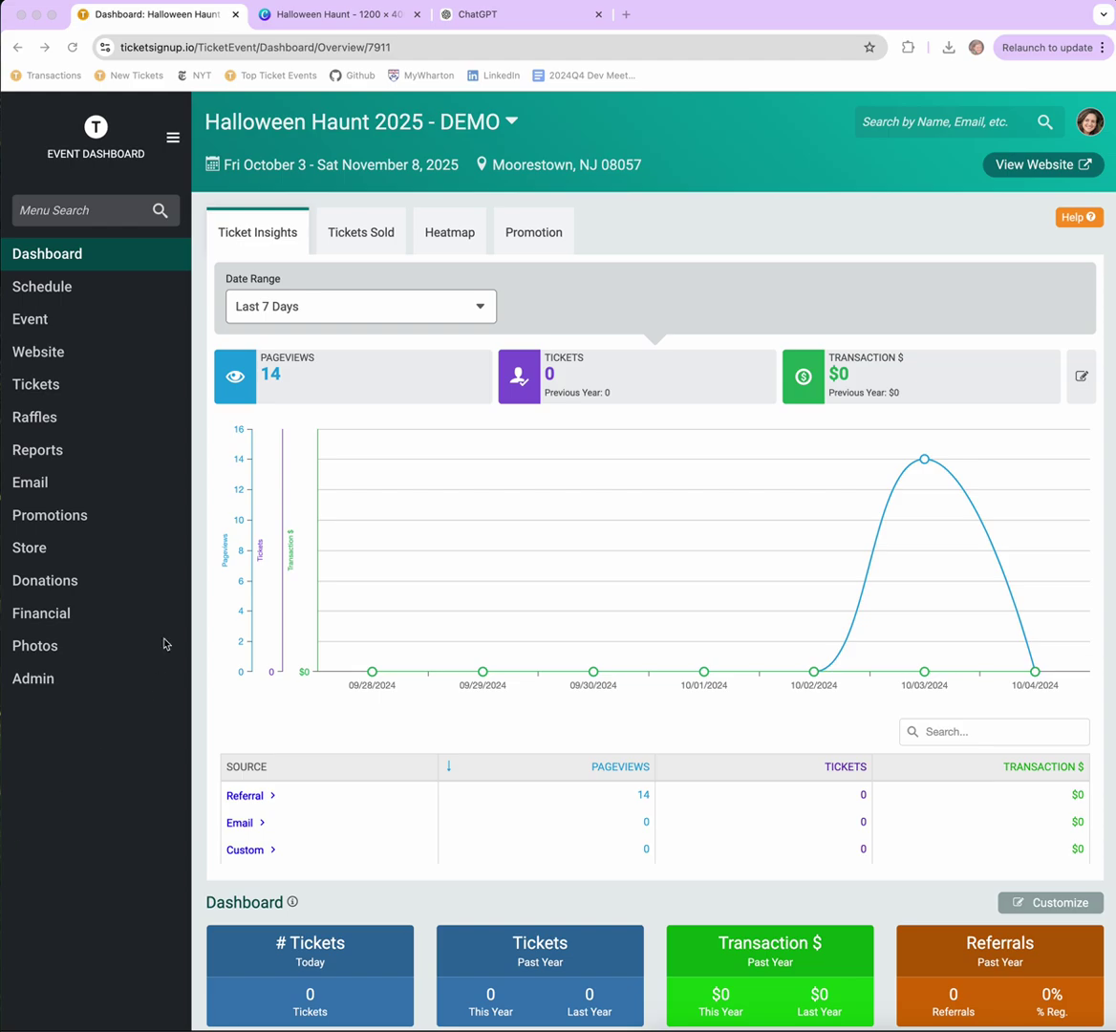
# Search the dashboard menu for "website" and open the Website Builder.
pyautogui.click(94, 212)
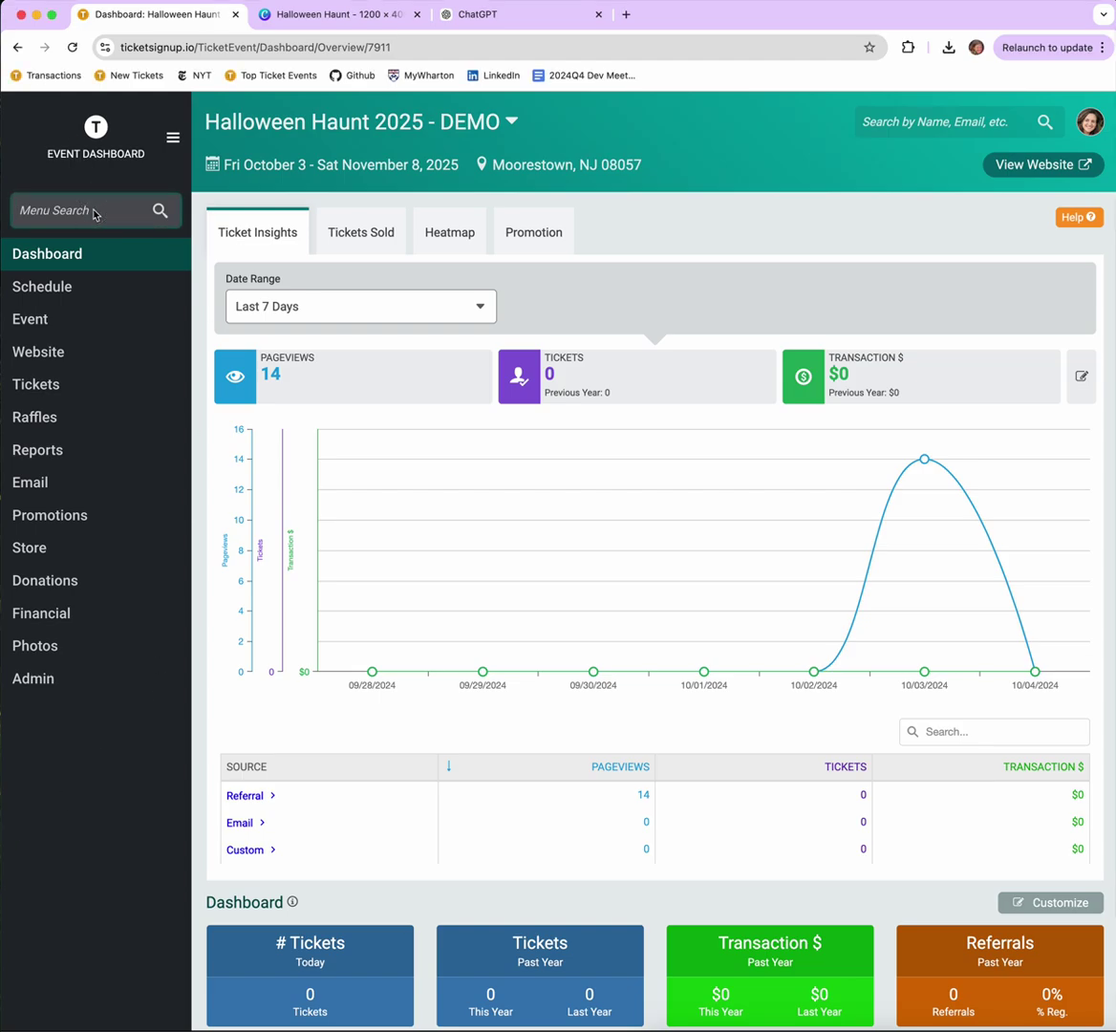
pyautogui.write('website')
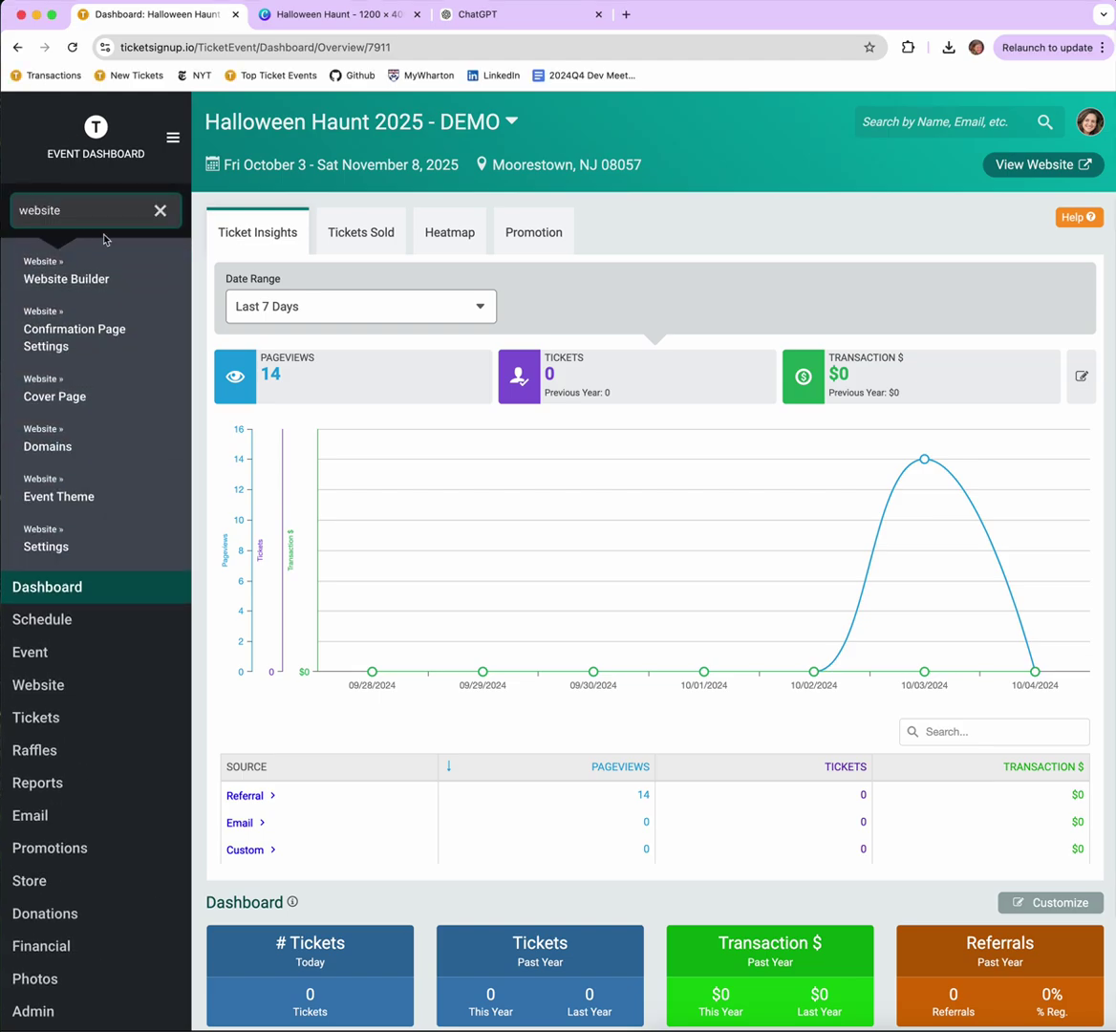
pyautogui.click(104, 280)
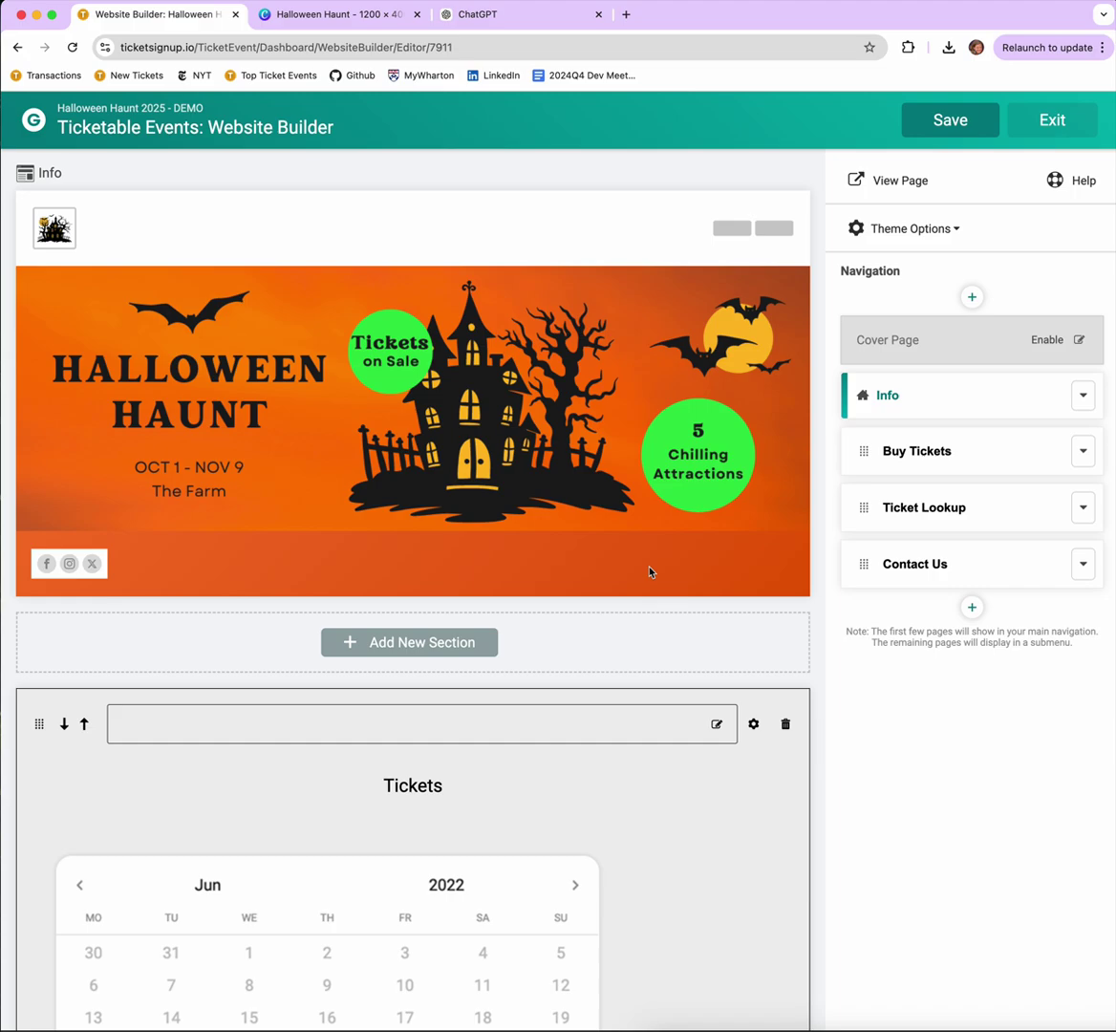
# Review the homepage banner settings alongside the Halloween Haunt banner design in Canva, and return to the banner settings.
pyautogui.click(915, 228)
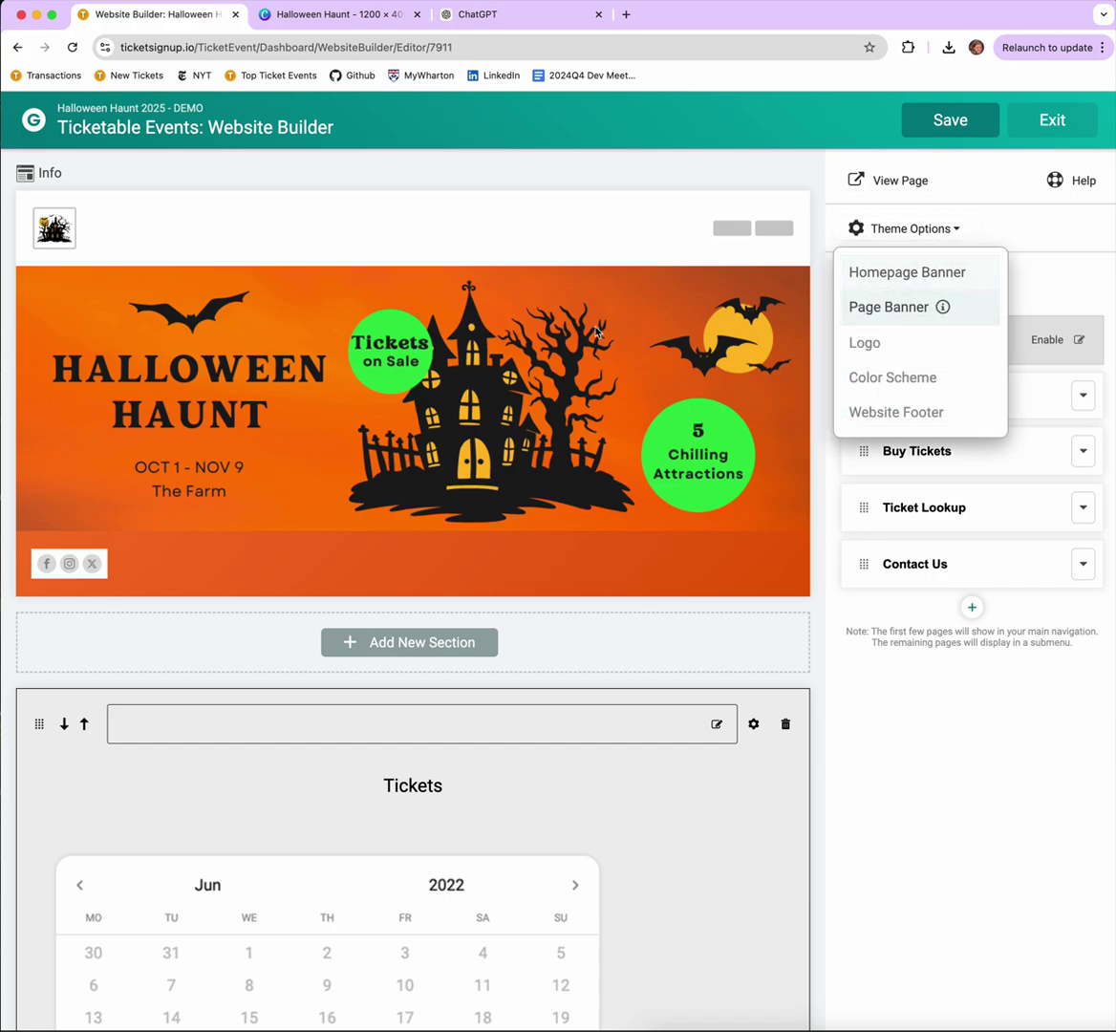
pyautogui.click(929, 277)
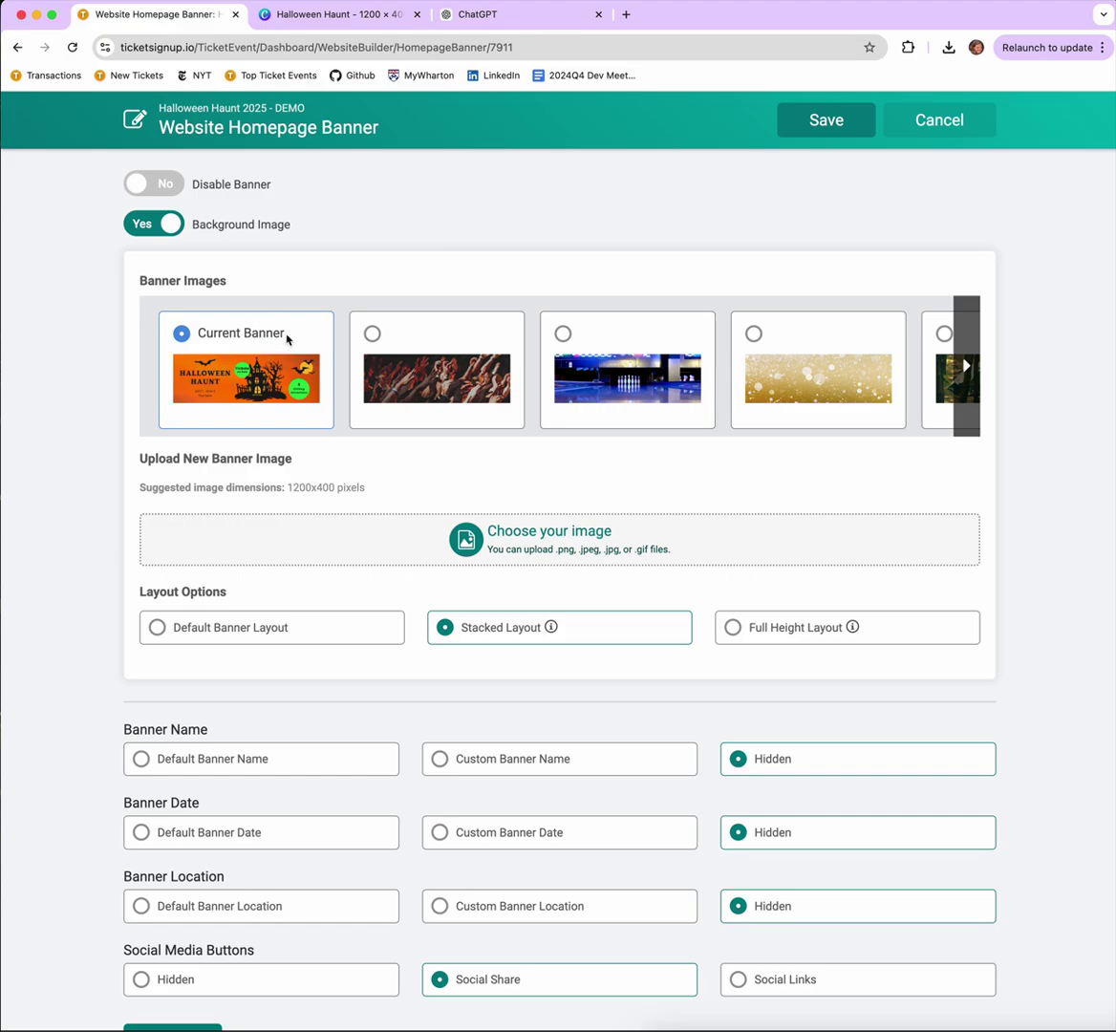
pyautogui.click(327, 15)
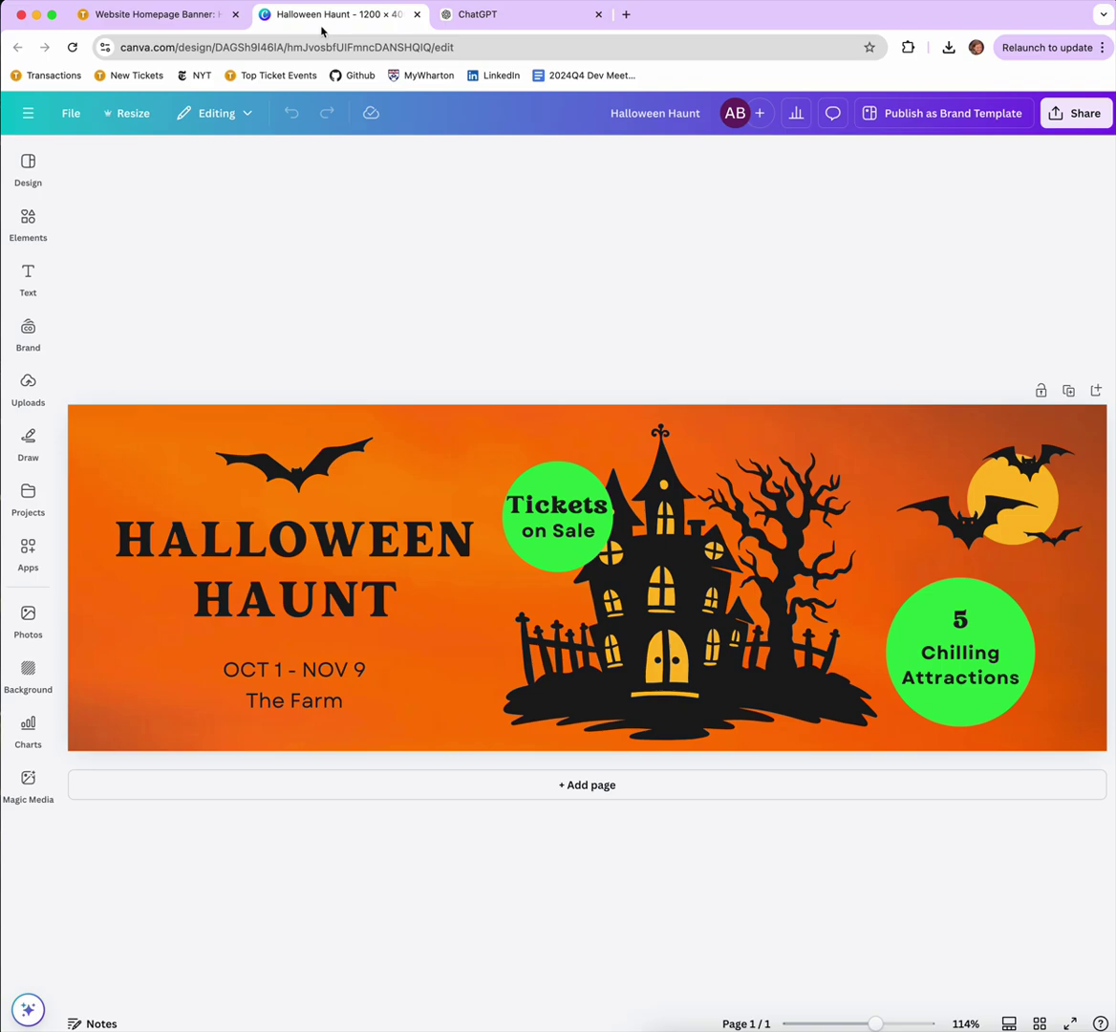
pyautogui.click(445, 453)
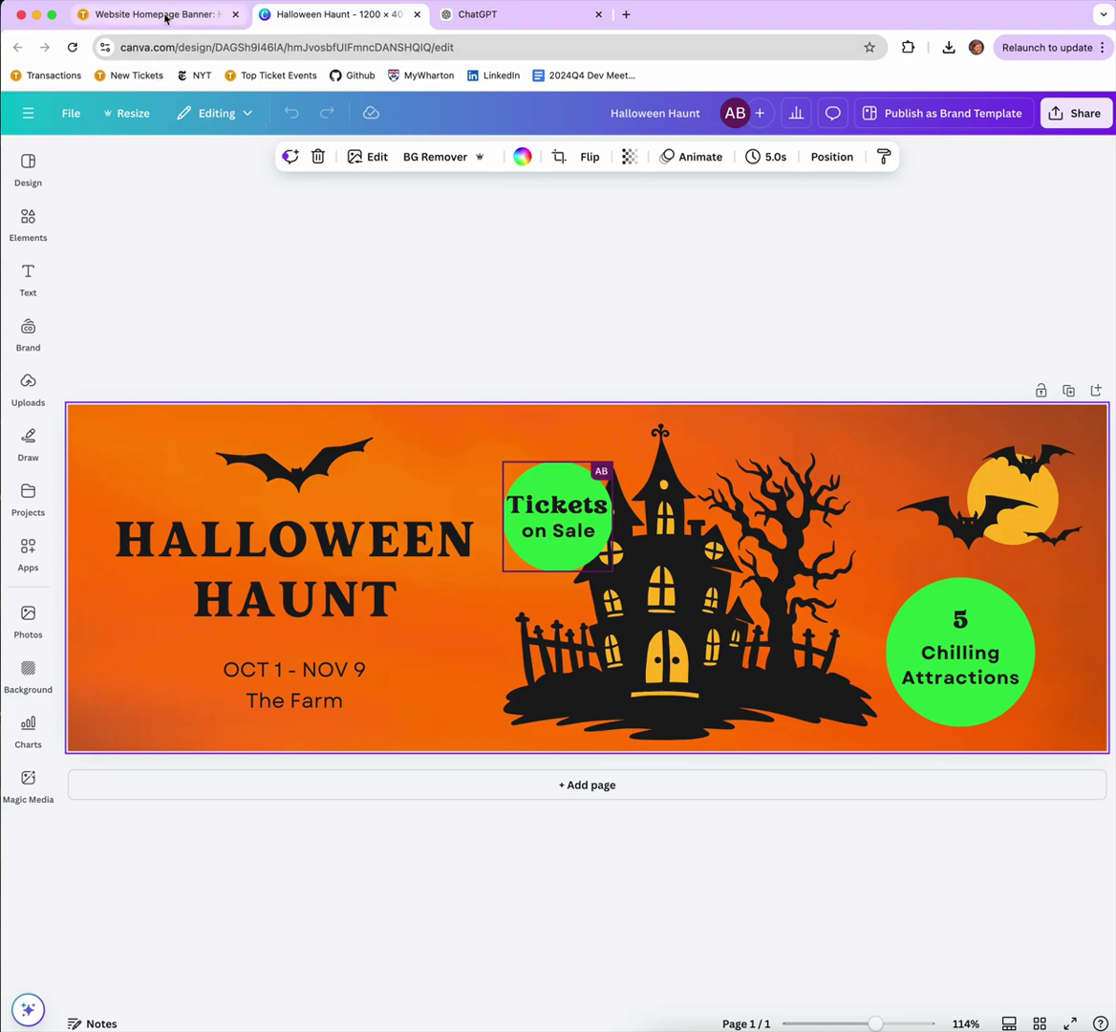
pyautogui.click(167, 14)
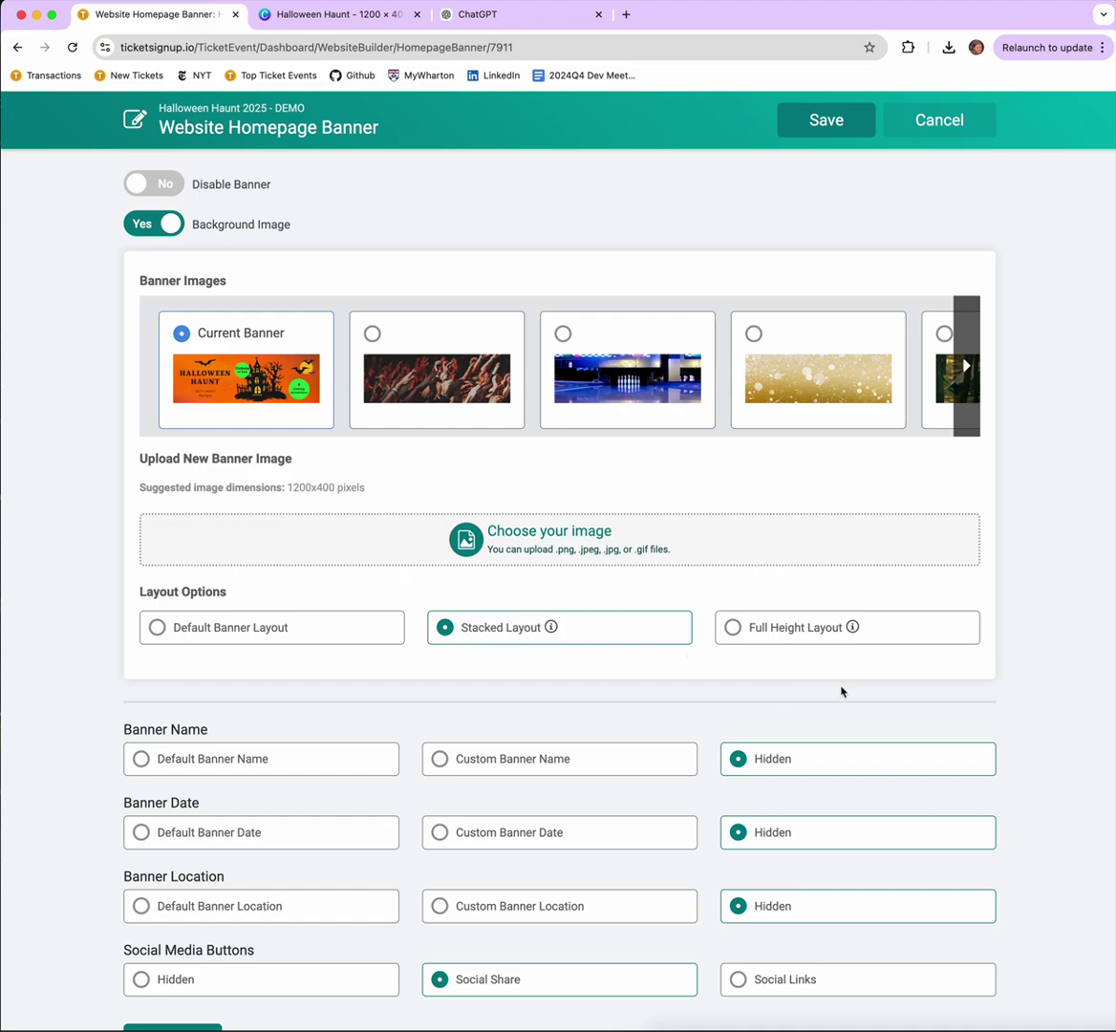
# Save the homepage banner settings and return to the Website Builder.
pyautogui.scroll(-2, 842, 691)
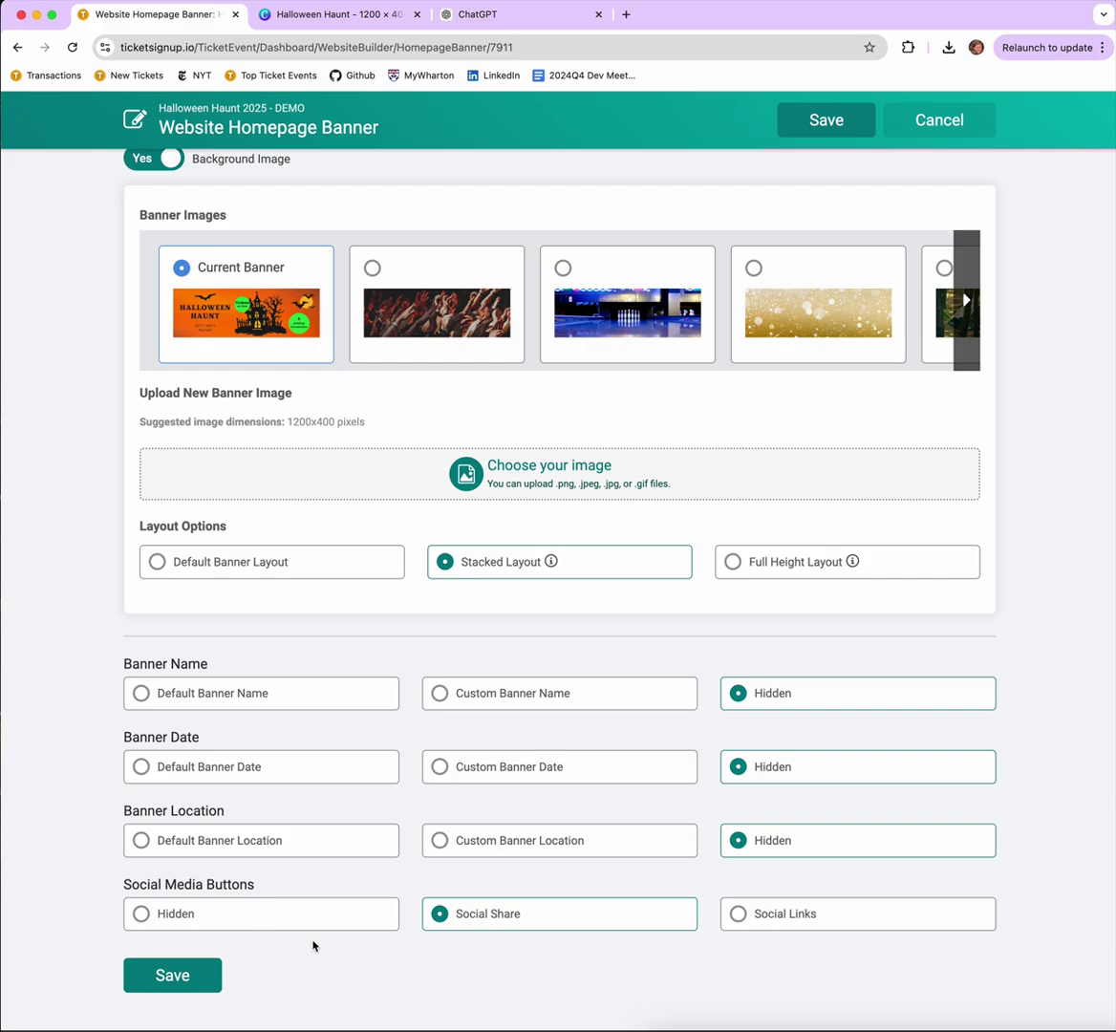
pyautogui.click(187, 984)
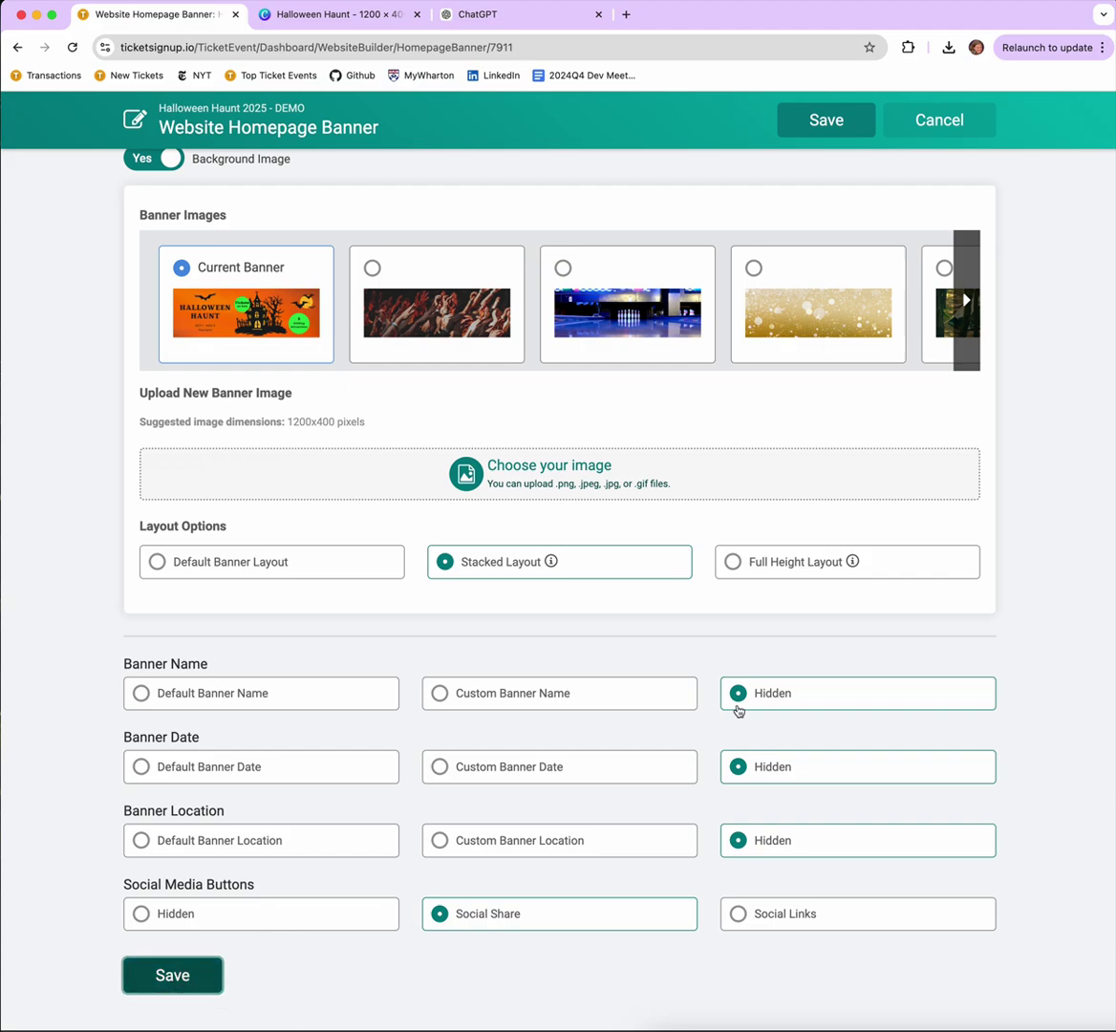
pyautogui.click(910, 131)
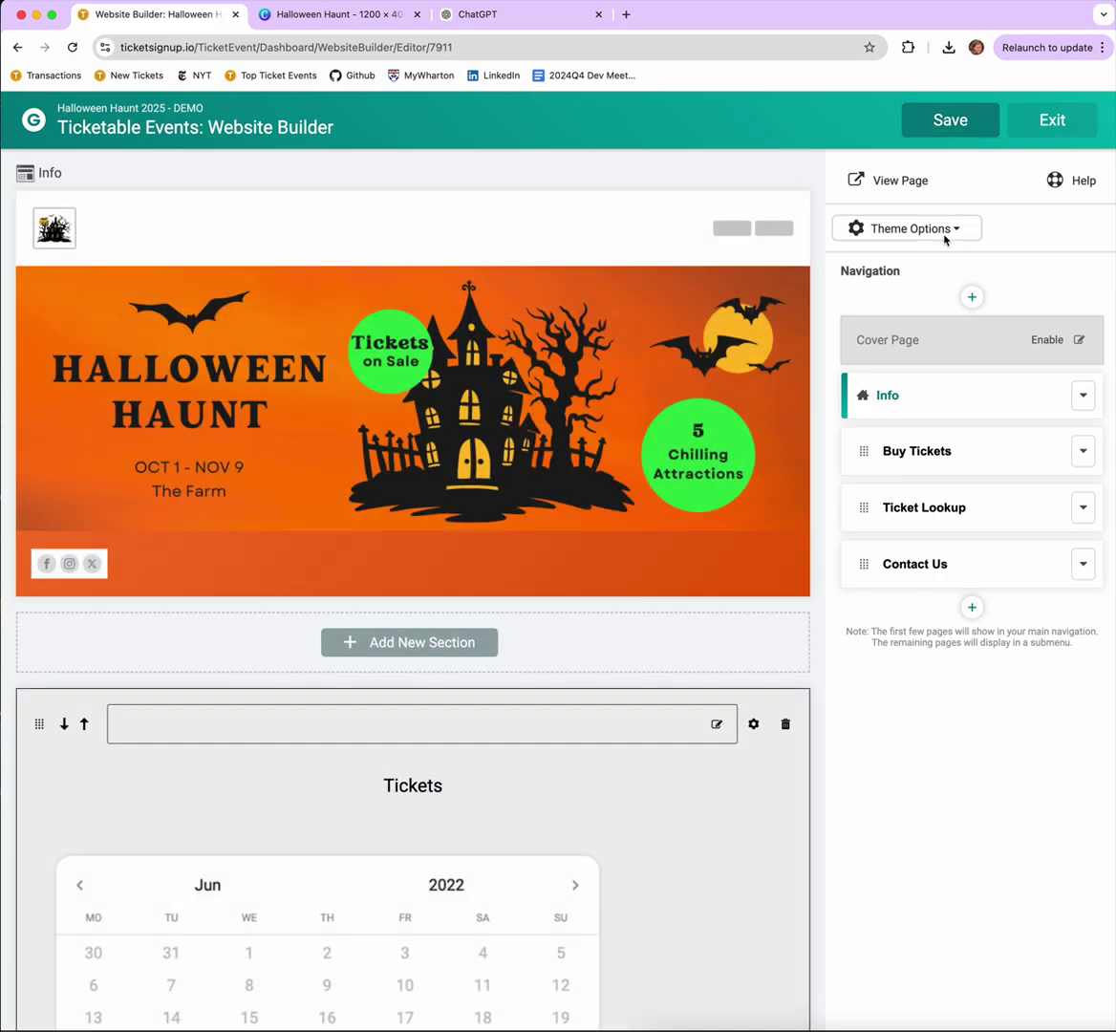
# Review the website's logo and custom favicon settings, and leave them without saving.
pyautogui.click(943, 232)
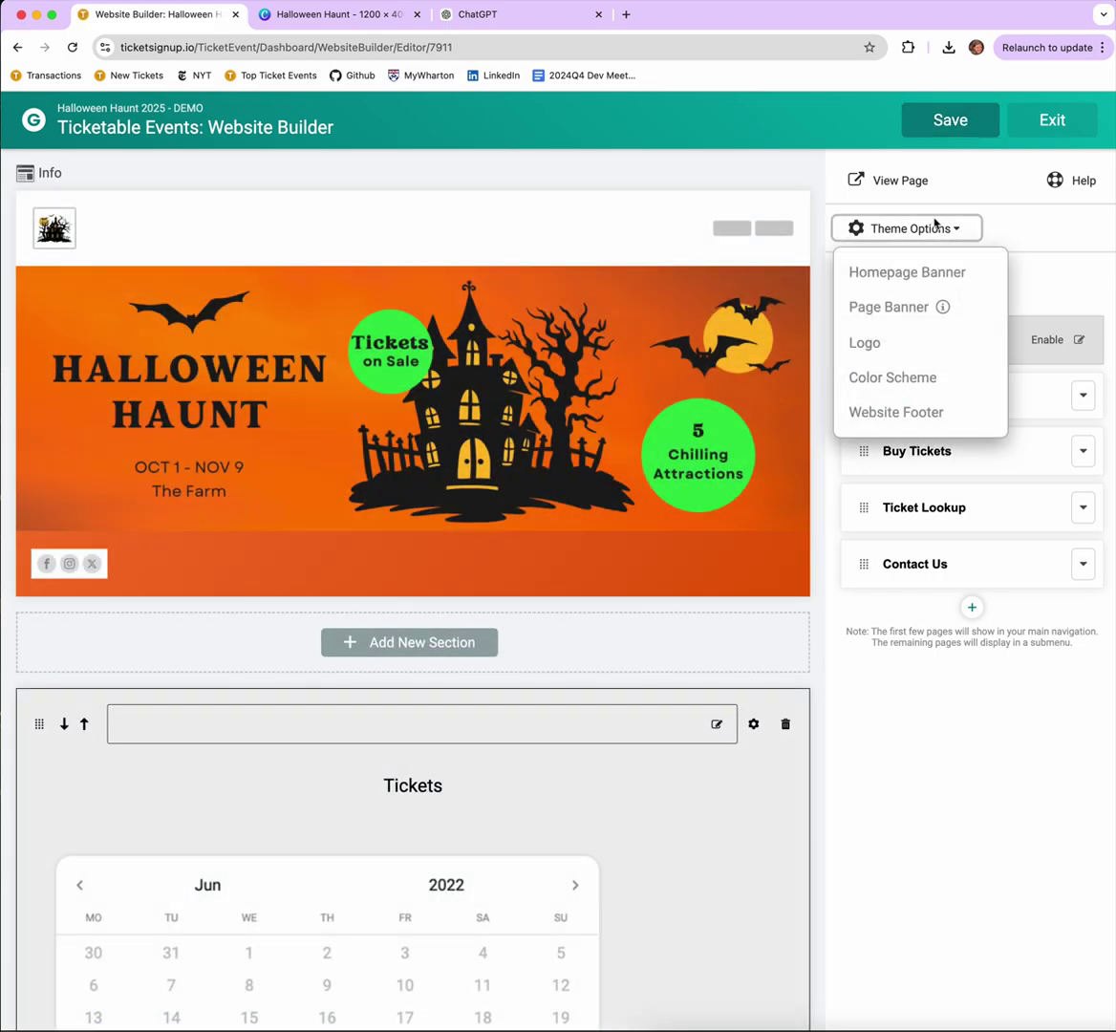
pyautogui.click(878, 344)
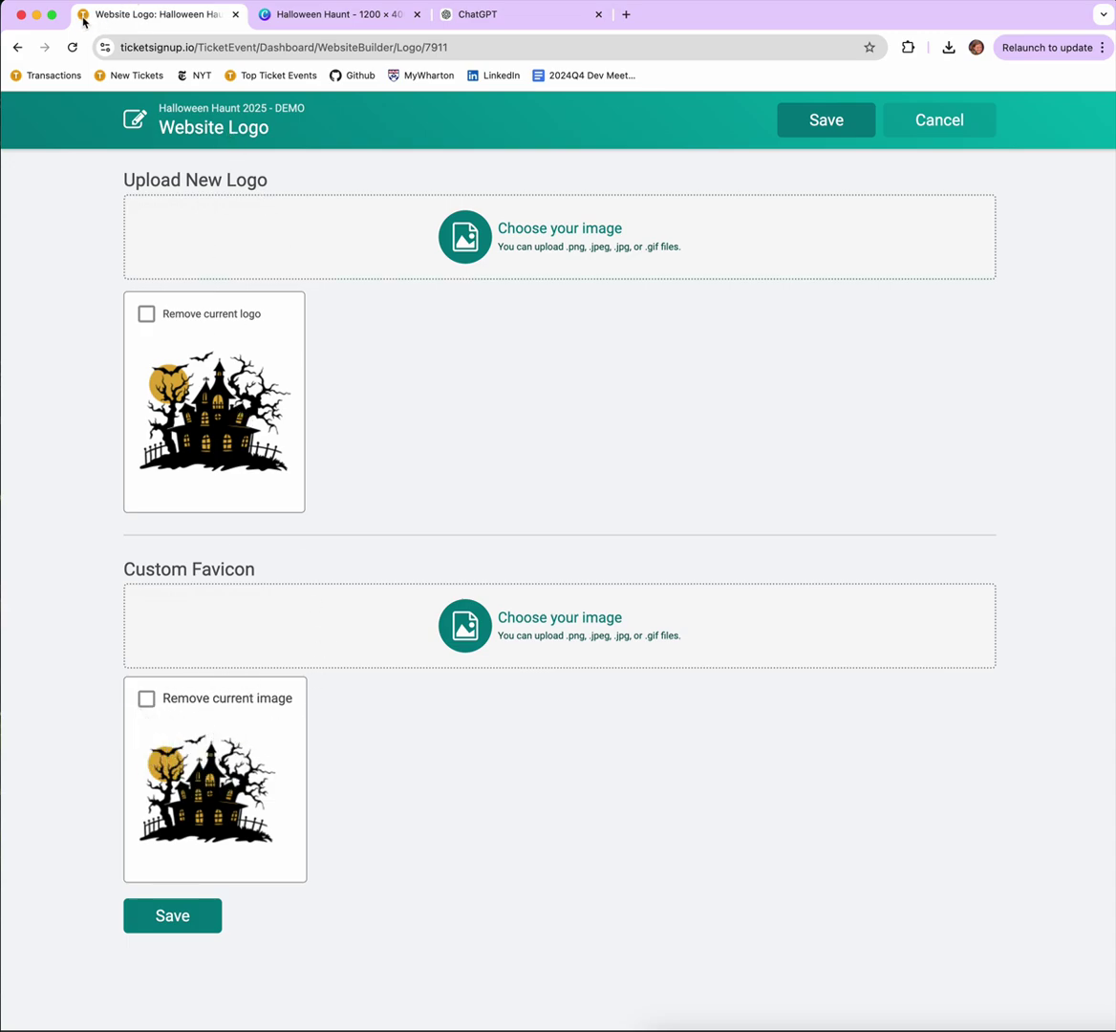
pyautogui.click(899, 134)
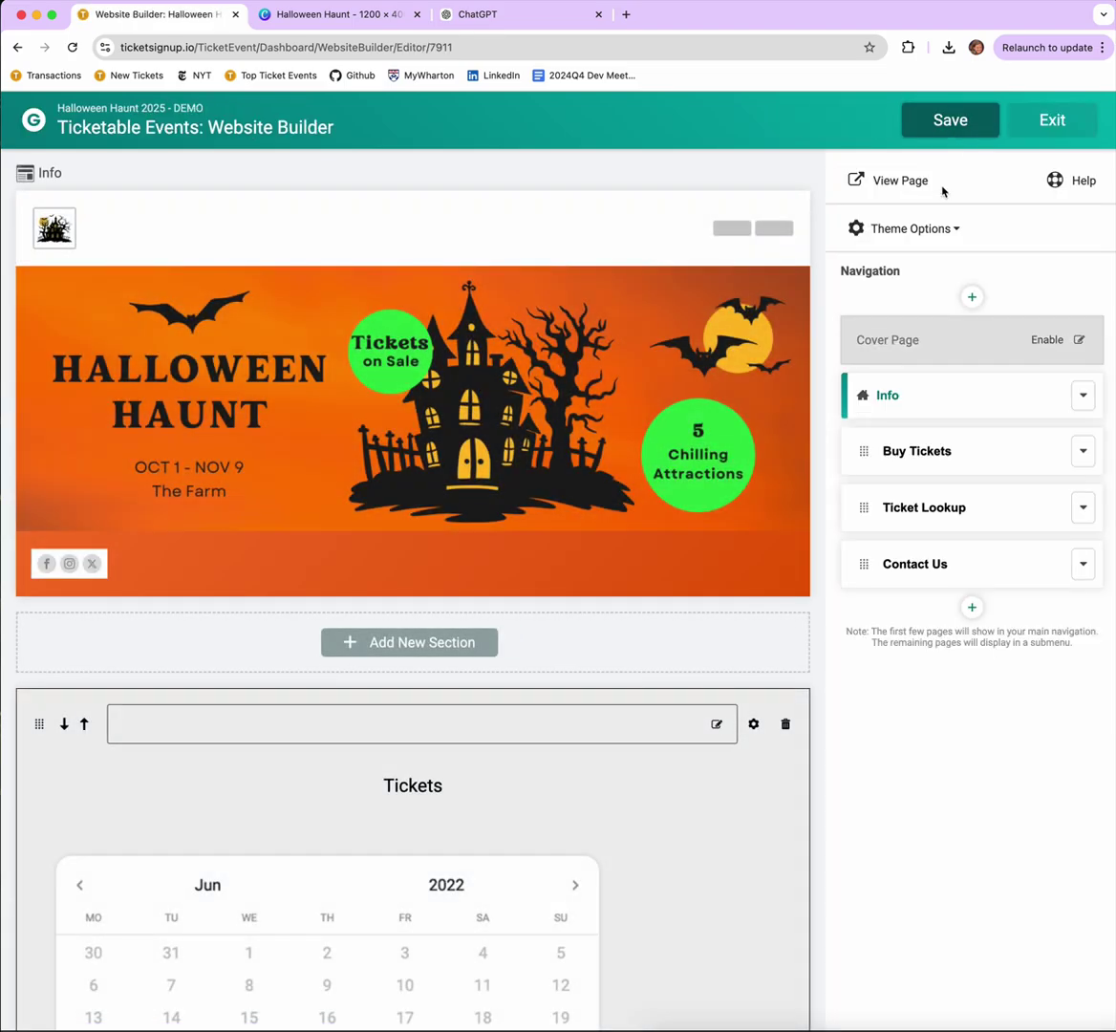
# Examine the Haunt Theme color scheme, including the Color 1 picker, and cancel back to the Website Builder.
pyautogui.click(910, 230)
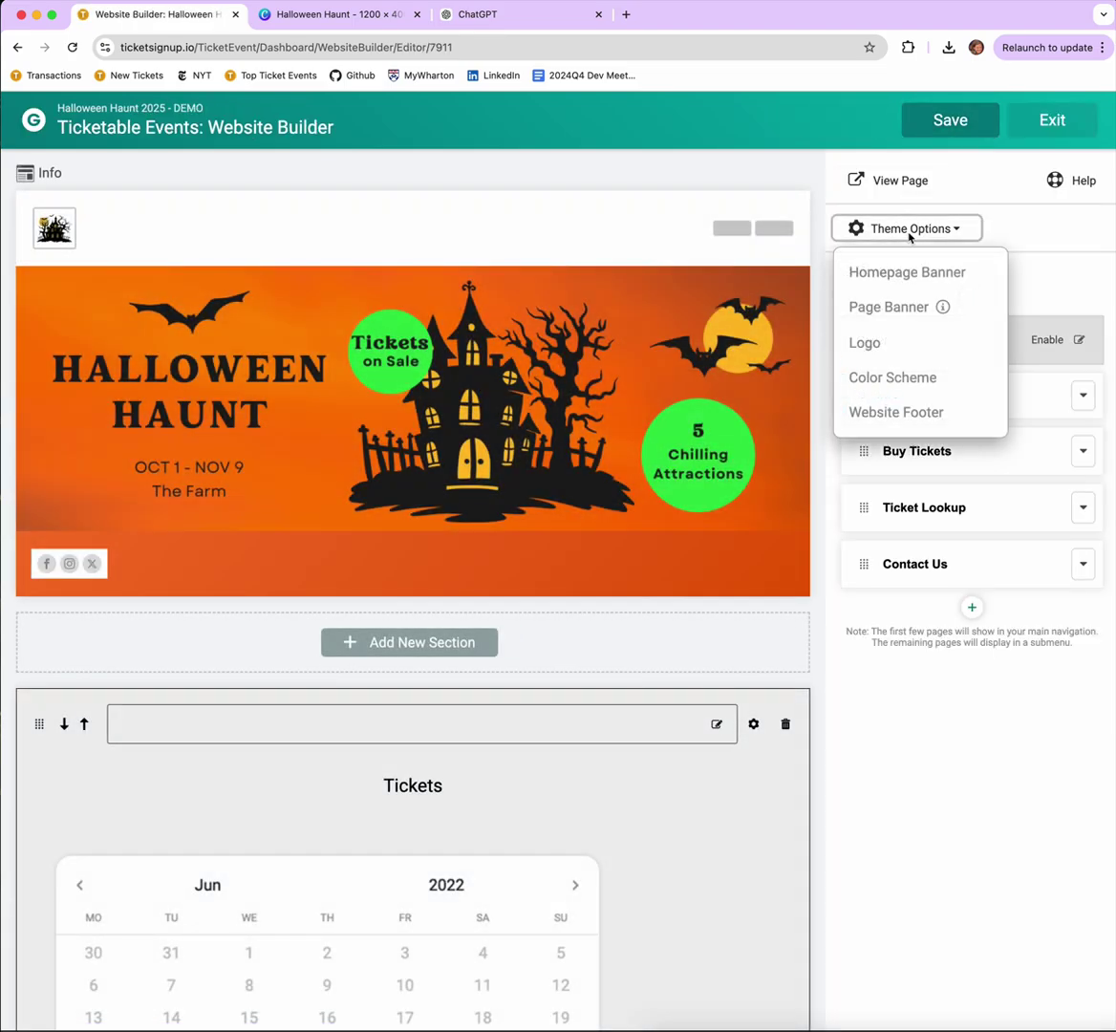
pyautogui.click(902, 381)
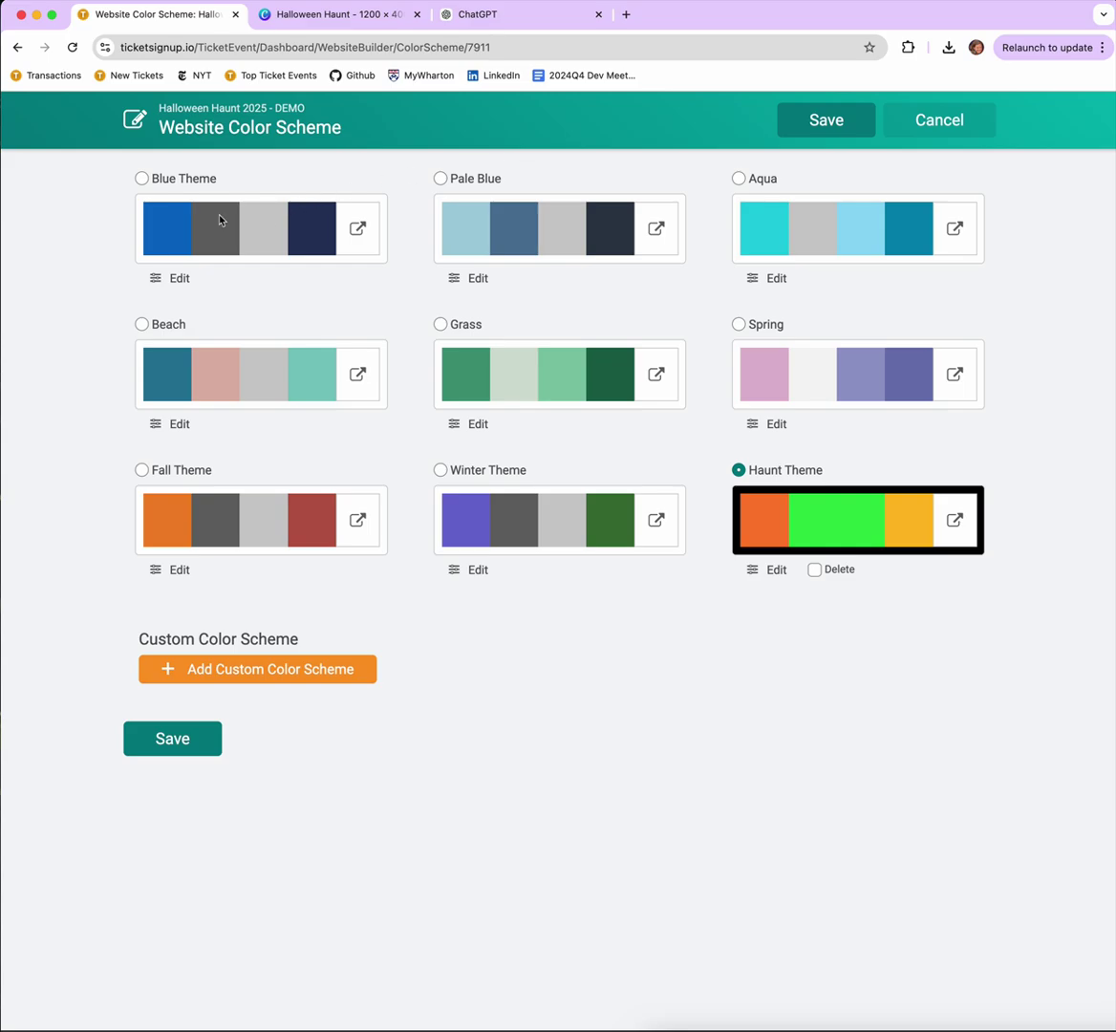
pyautogui.click(775, 568)
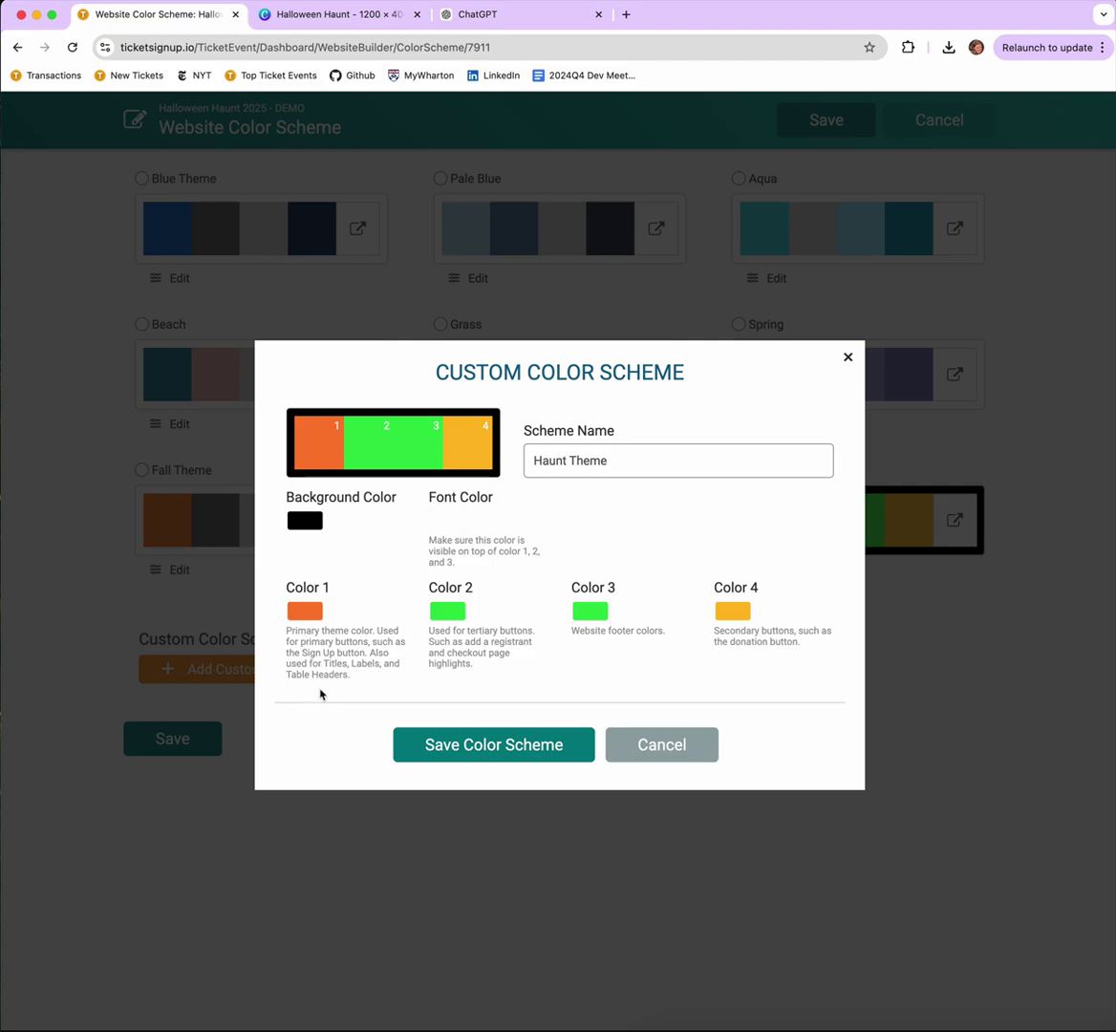
pyautogui.click(304, 612)
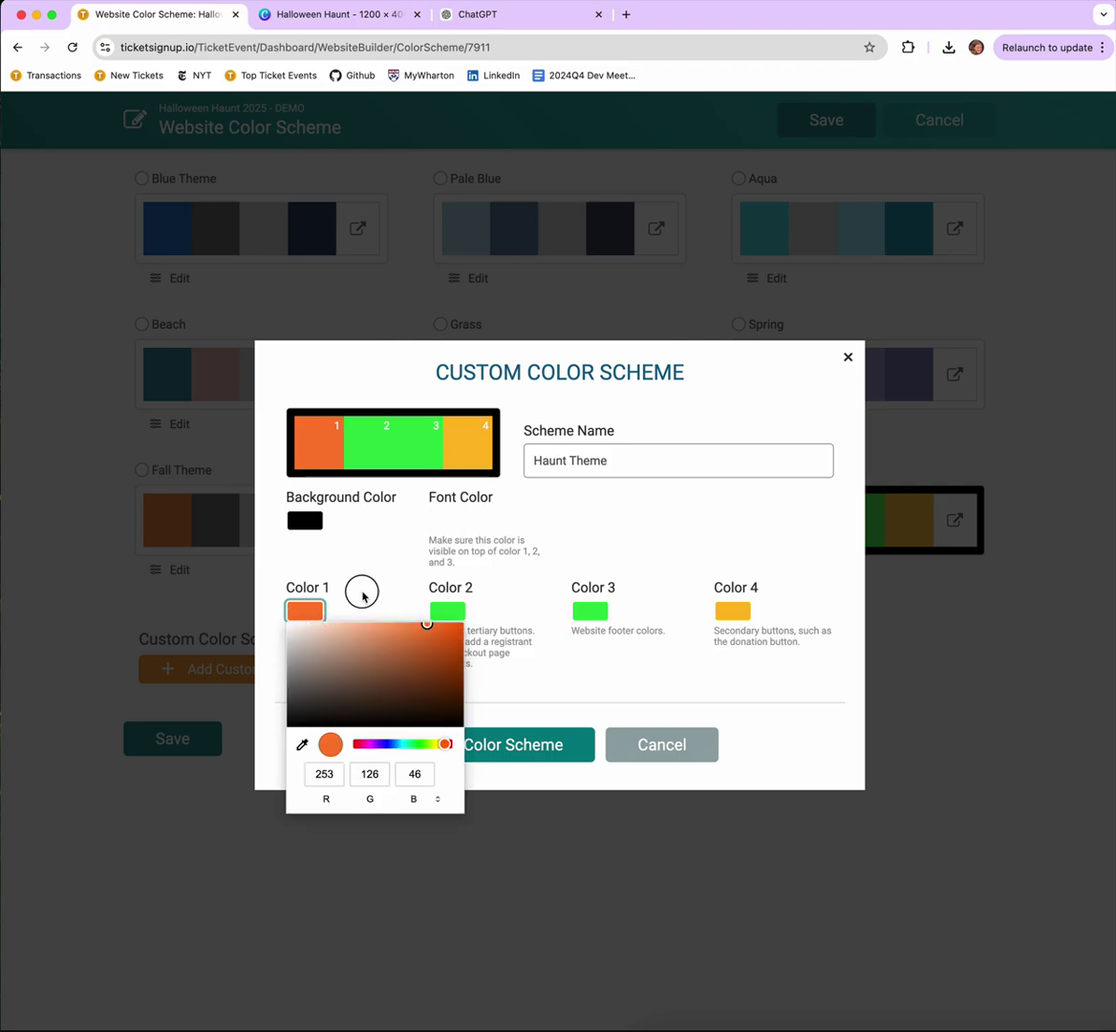
pyautogui.click(672, 733)
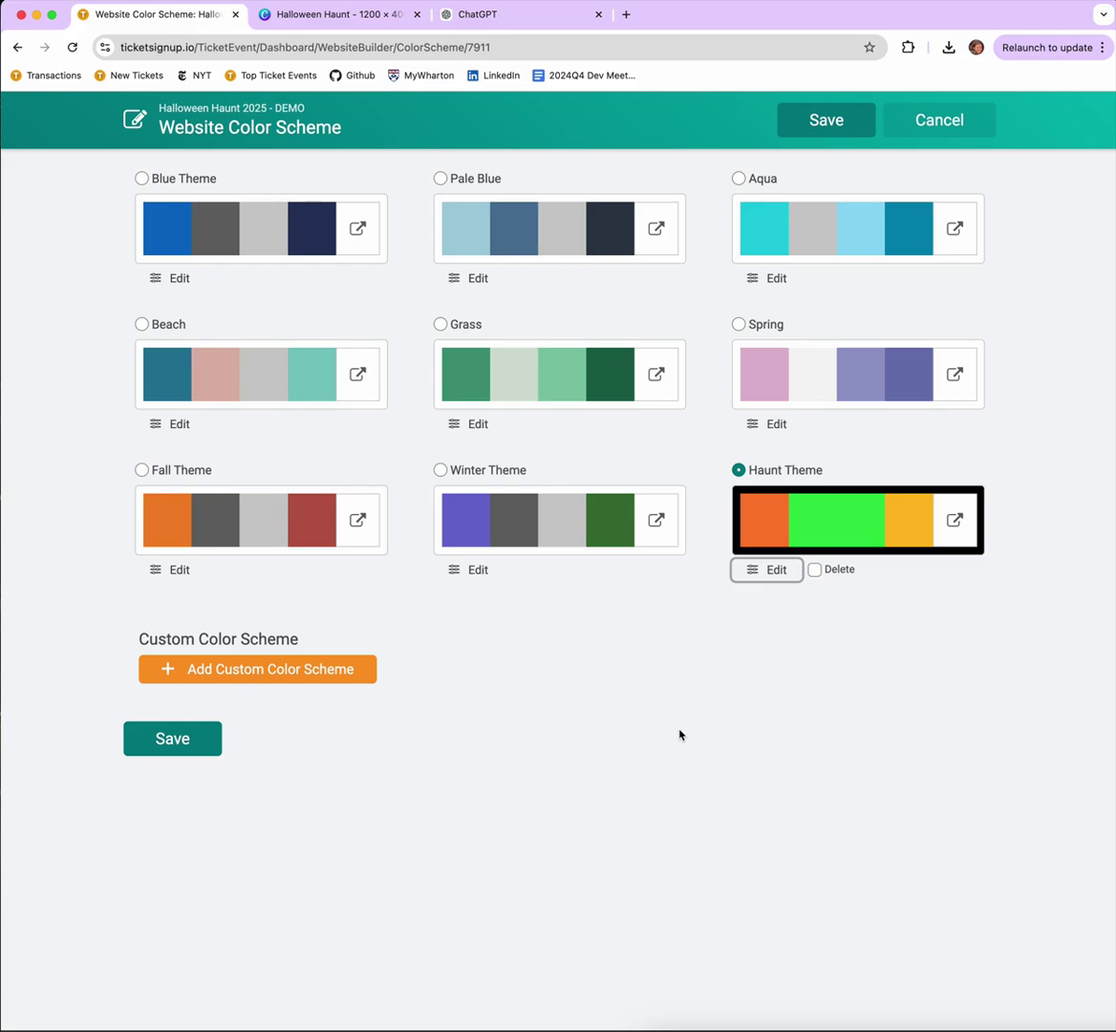
pyautogui.click(929, 122)
pyautogui.click(499, 635)
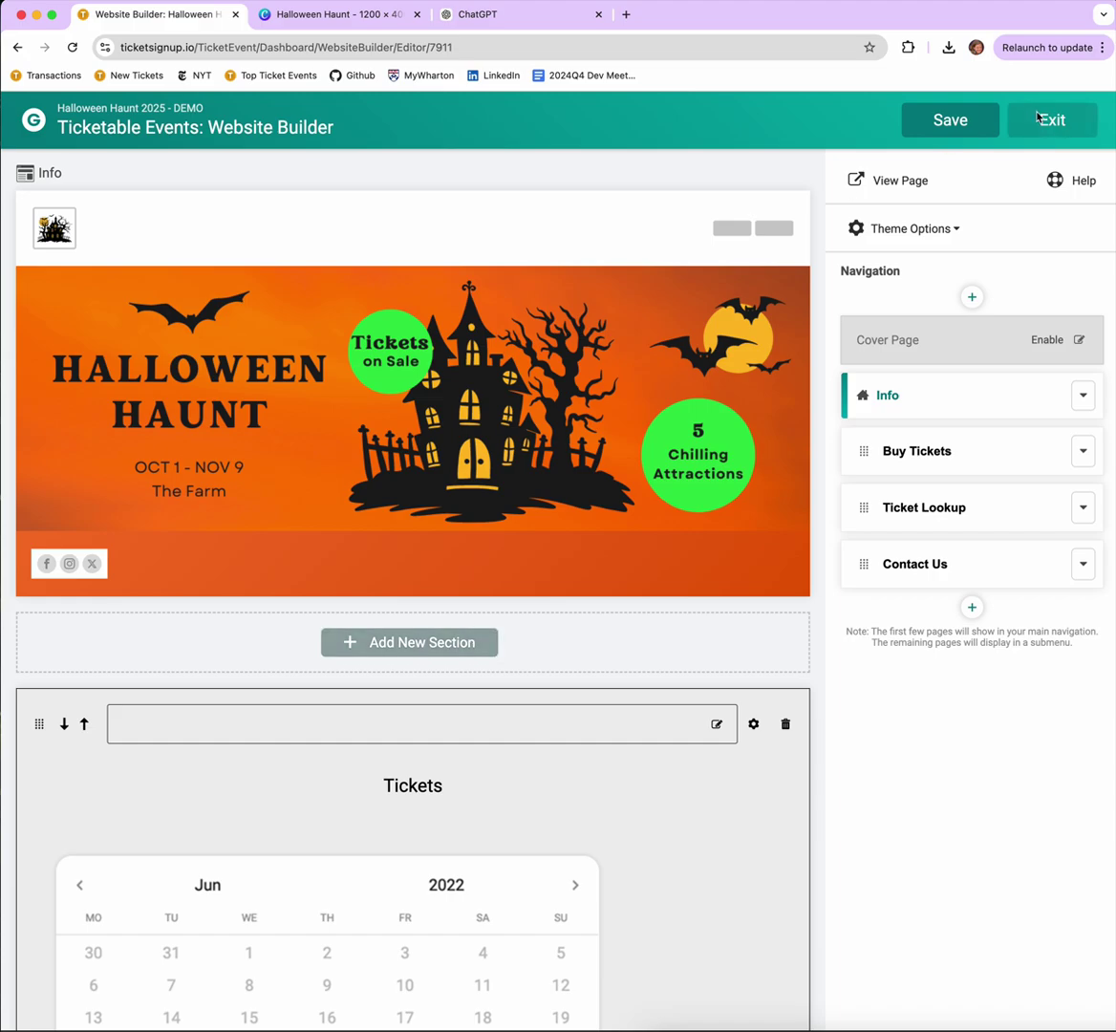
# Examine the Info page's sections, from the ticket calendar and event description to the attraction cards, contact form and event location.
pyautogui.scroll(-5, 941, 397)
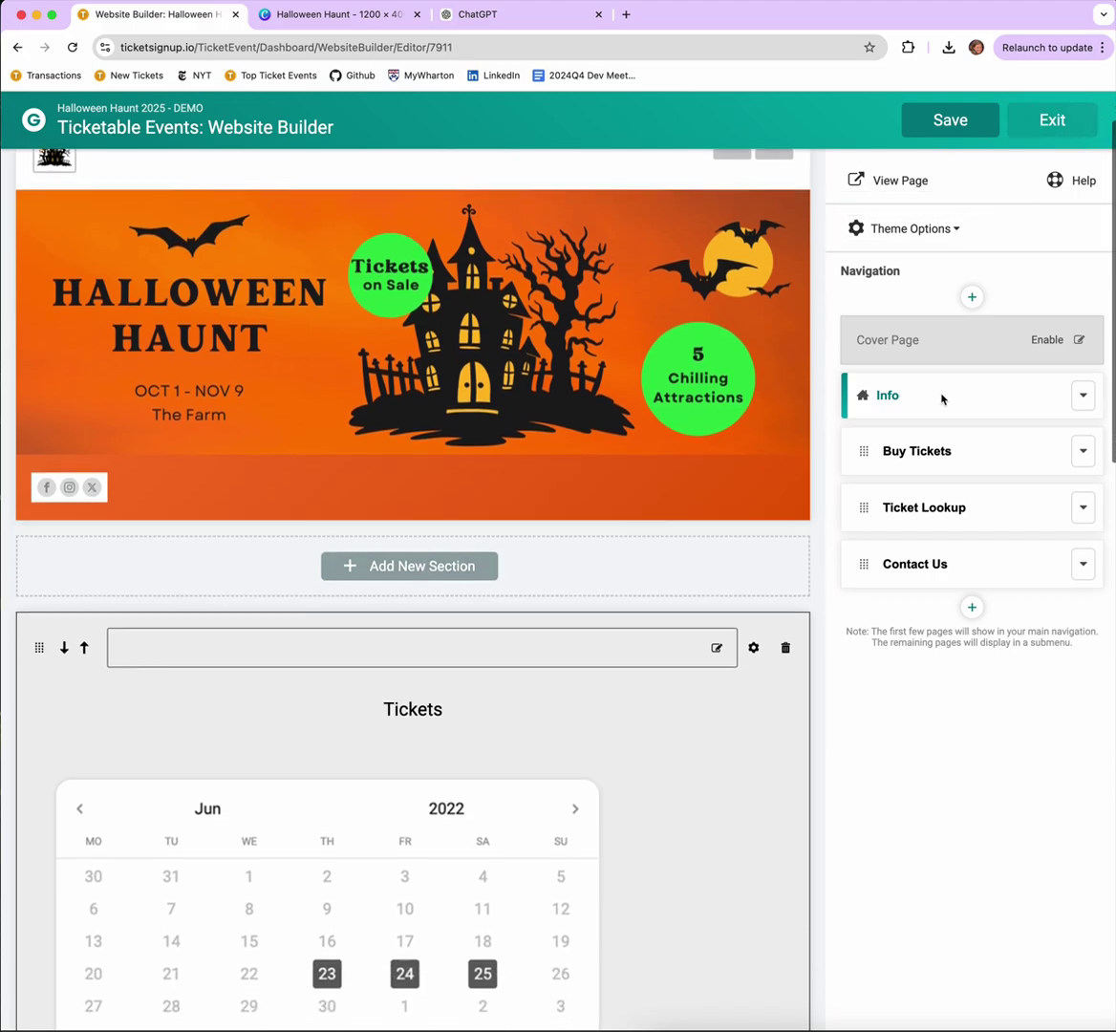
pyautogui.scroll(-6, 942, 397)
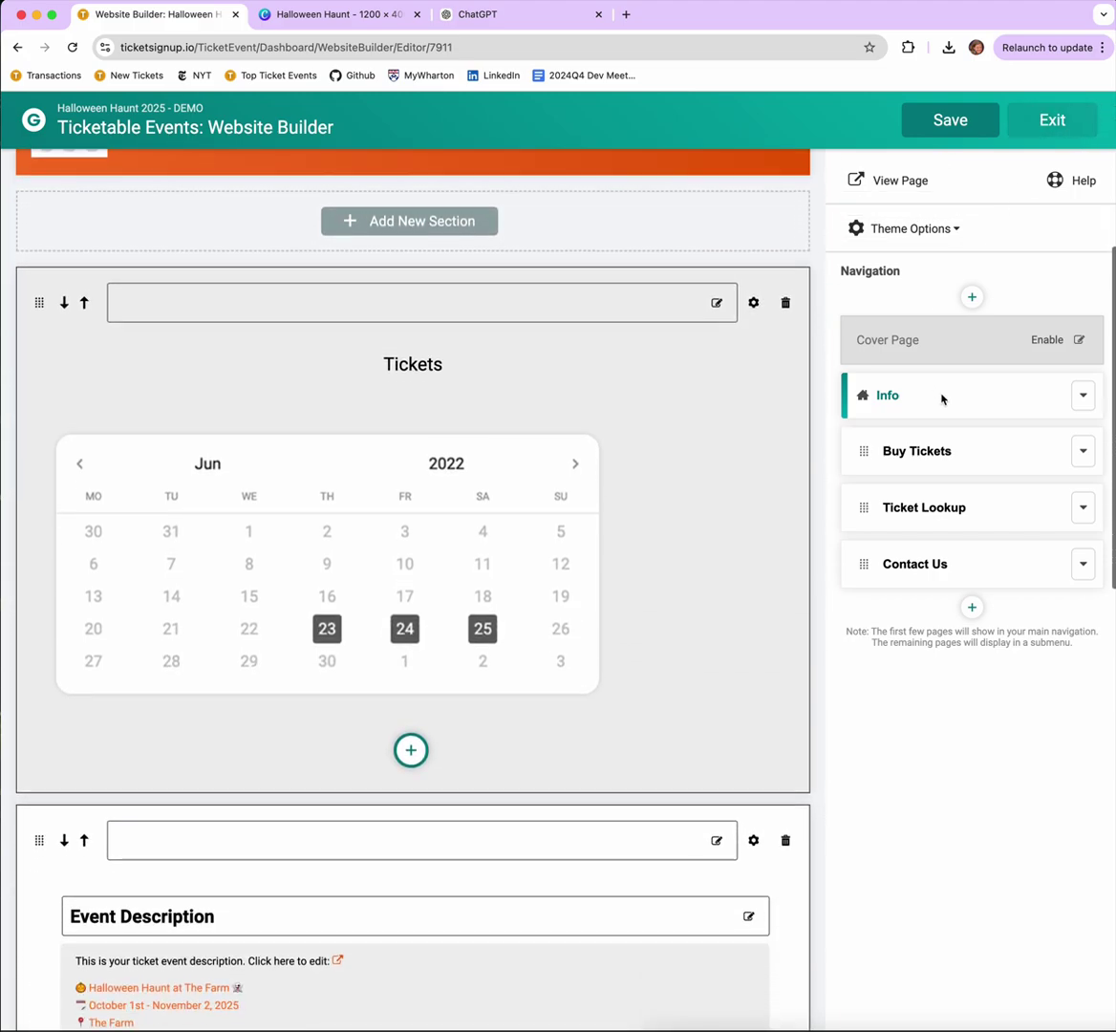
pyautogui.scroll(-8, 610, 392)
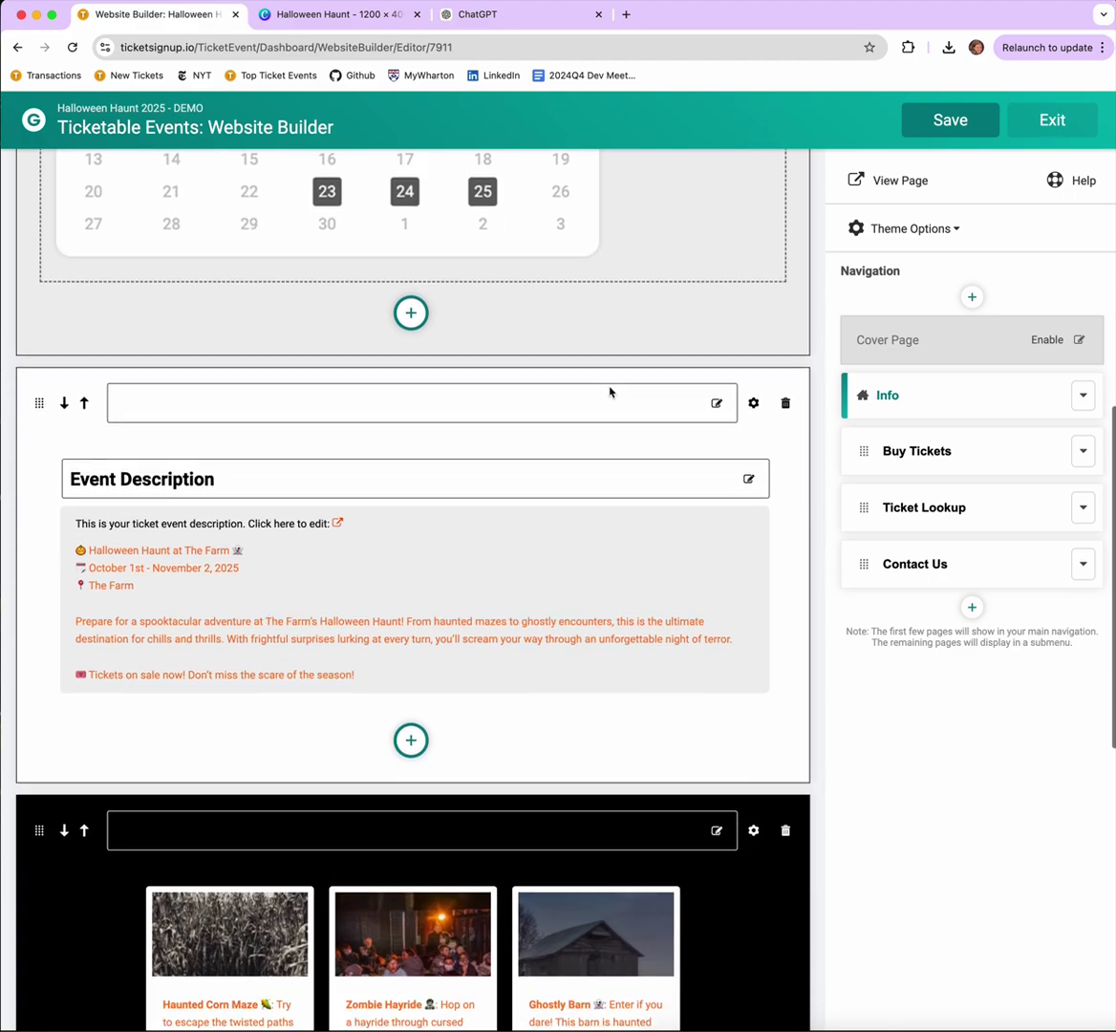
pyautogui.scroll(-5, 630, 376)
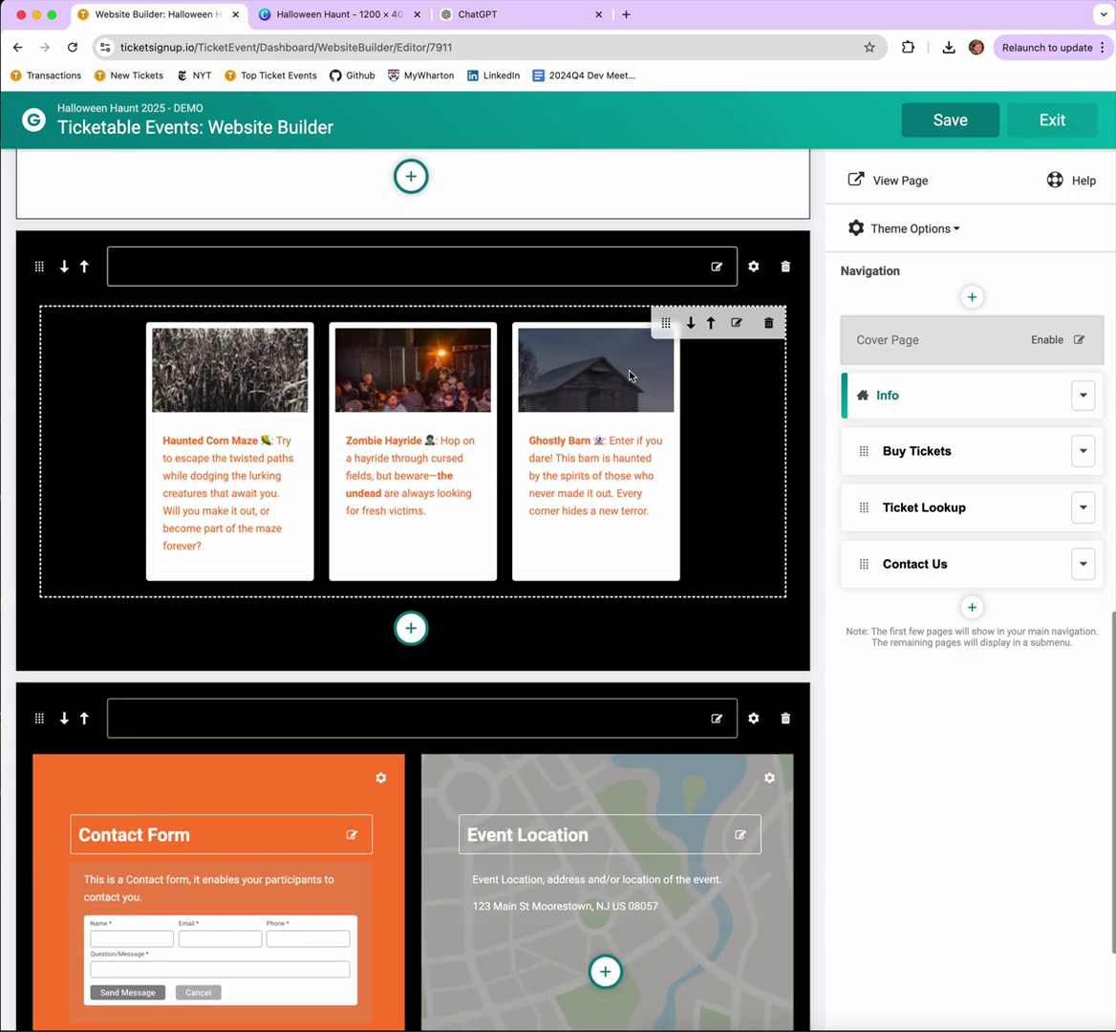
pyautogui.scroll(-4, 702, 449)
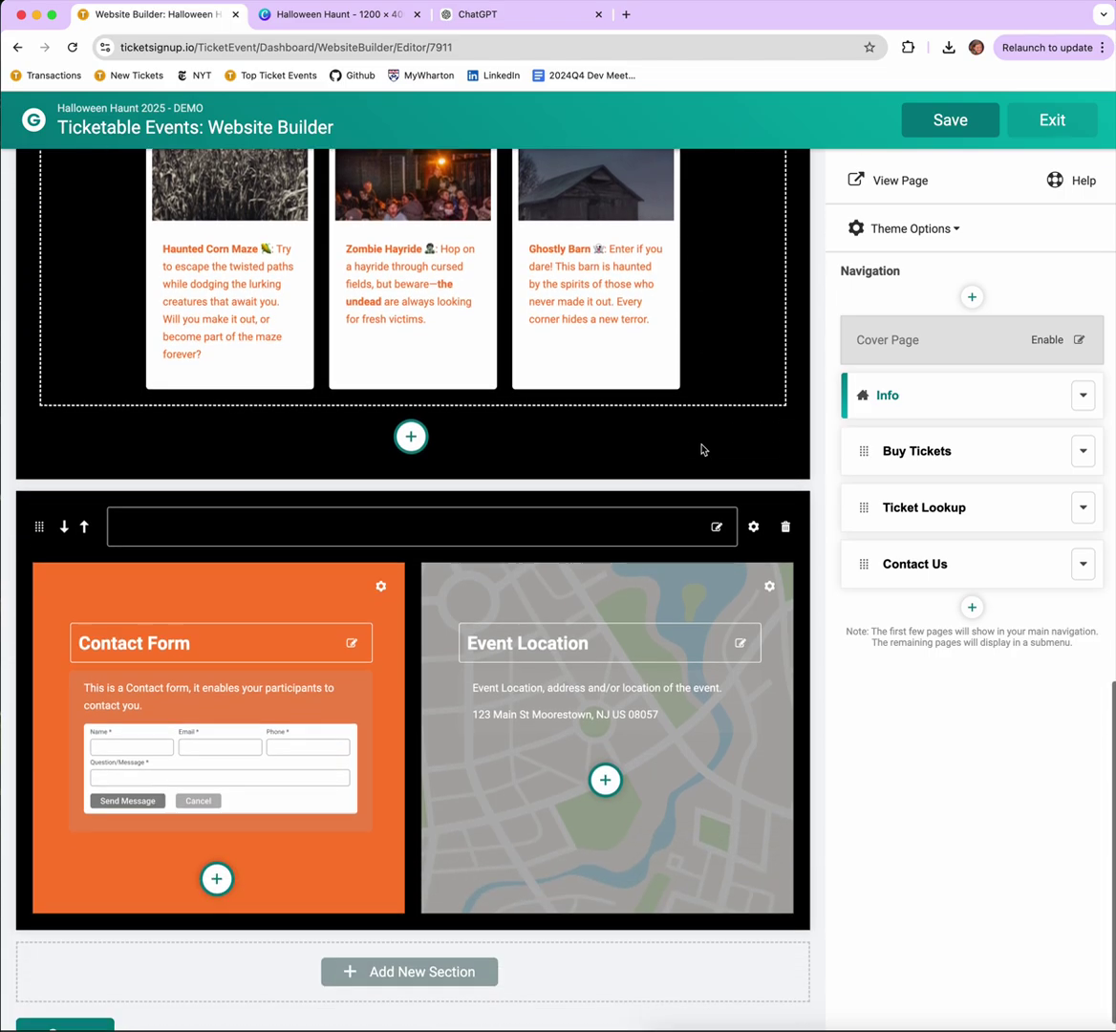
pyautogui.scroll(4, 717, 423)
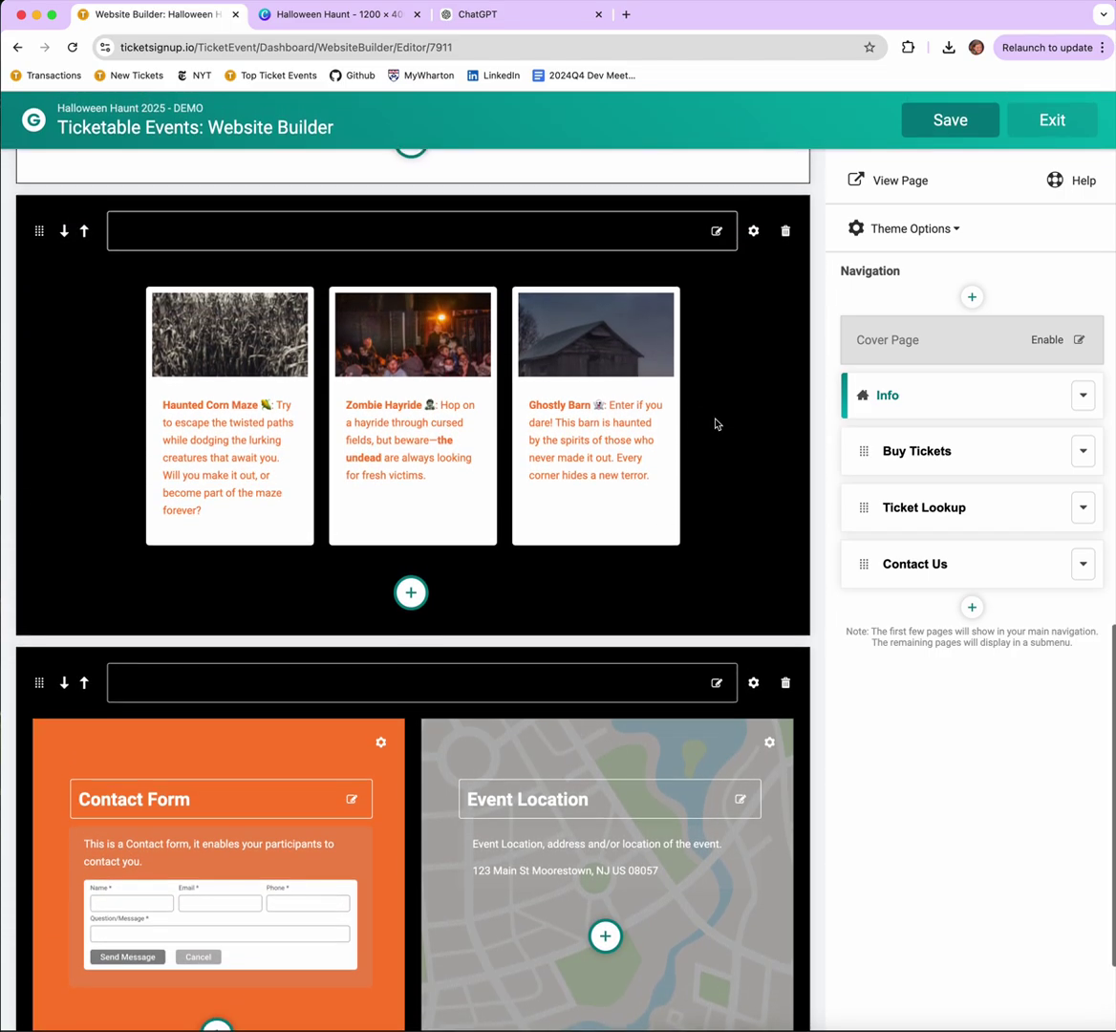
pyautogui.scroll(-4, 717, 423)
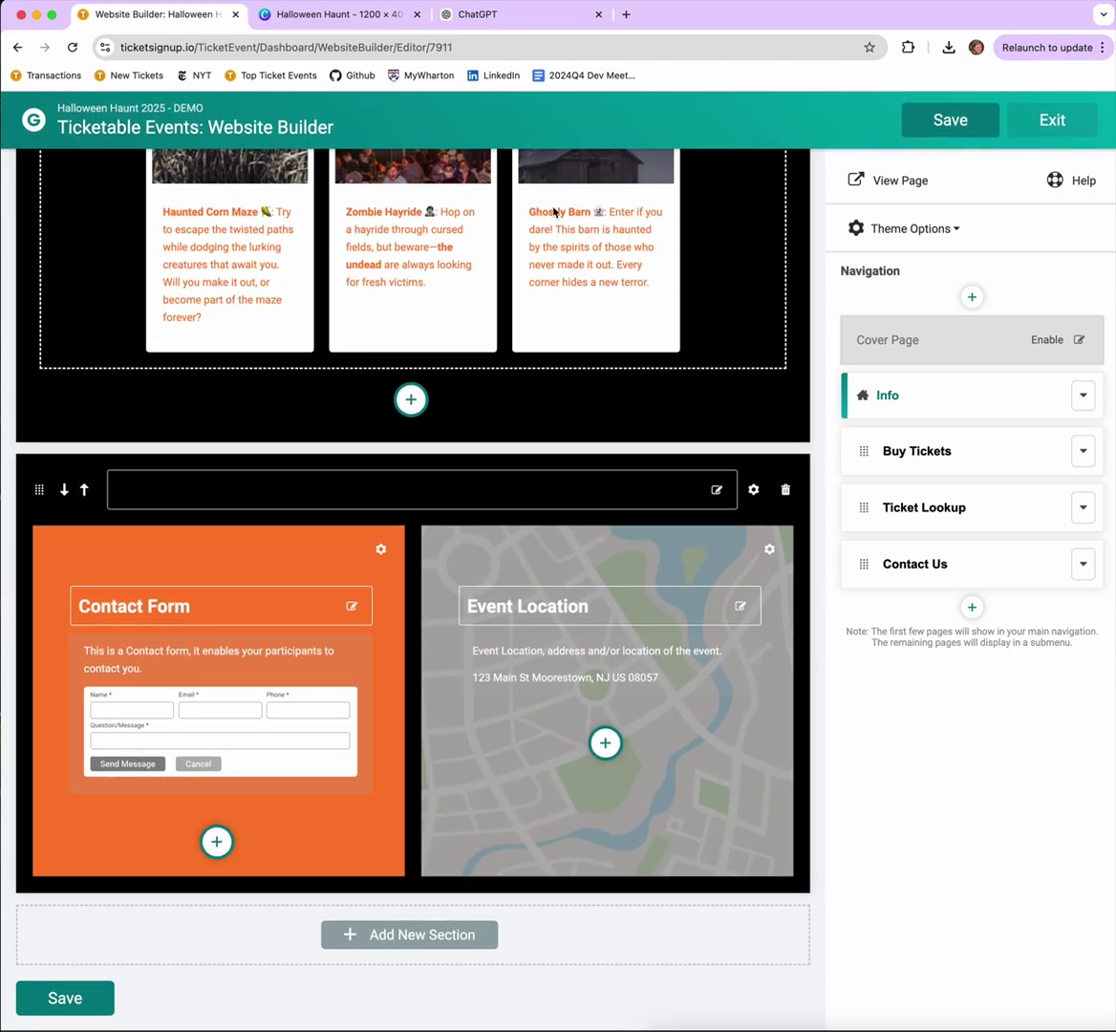
# Add a new Single Column section at the end of the Info page, below the contact form and event location.
pyautogui.click(430, 950)
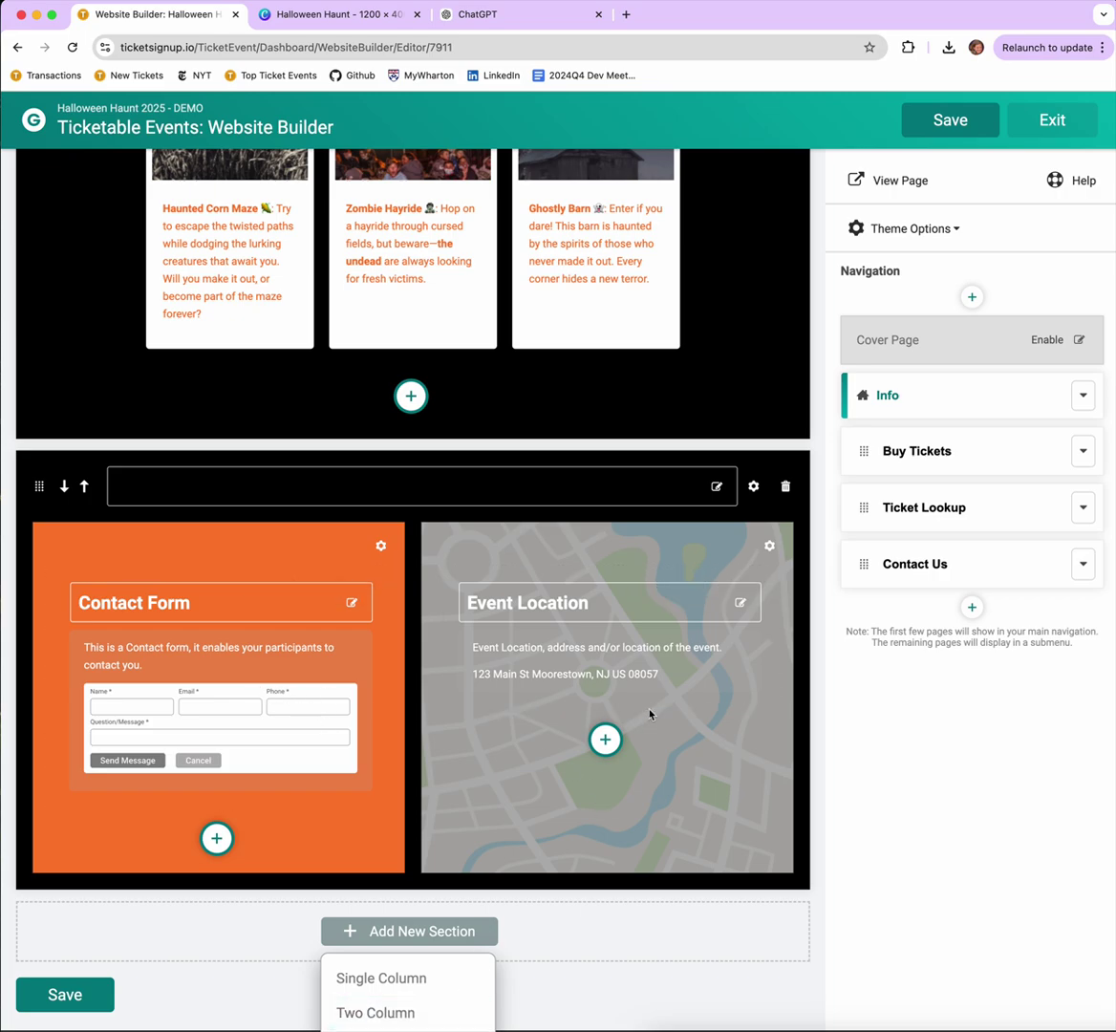
pyautogui.scroll(2, 650, 717)
pyautogui.scroll(2, 661, 715)
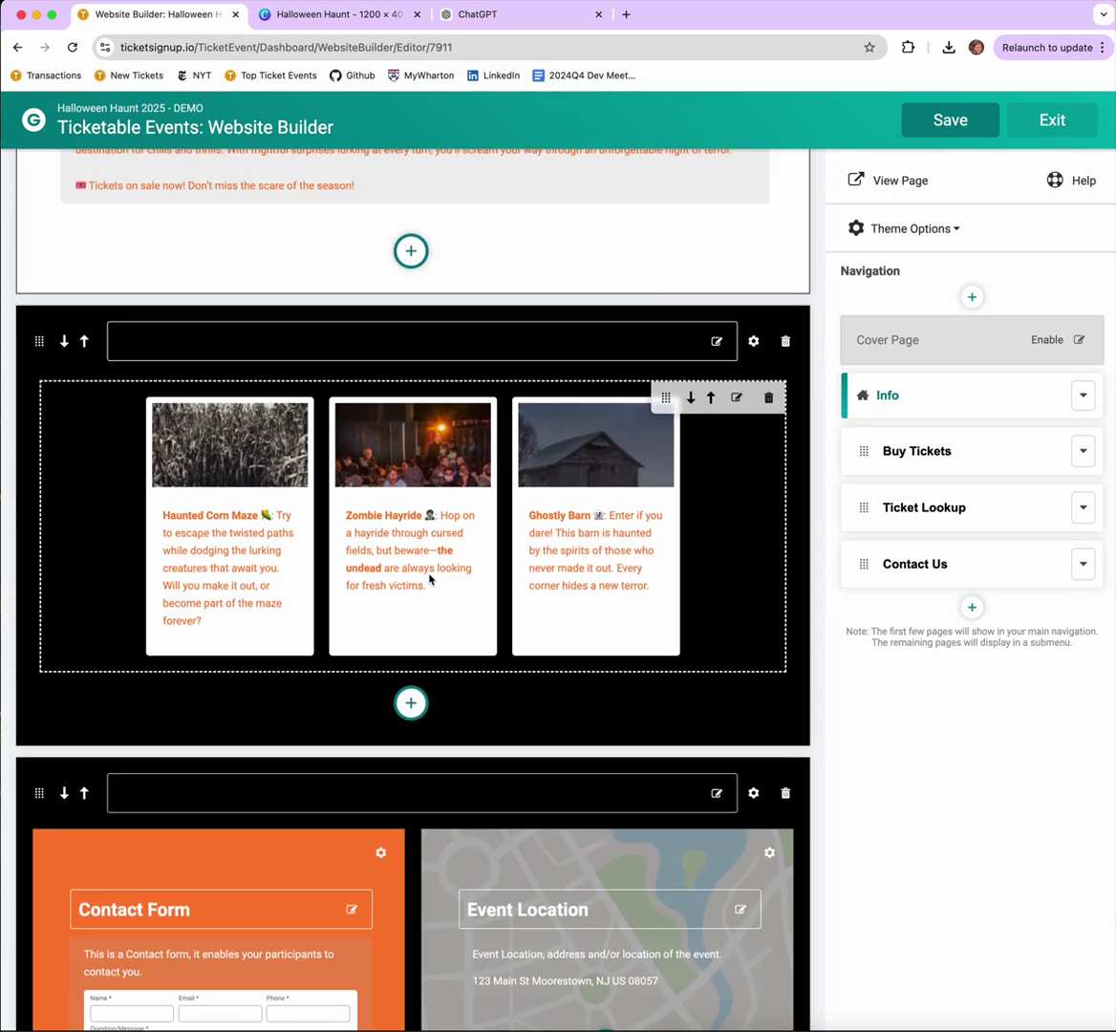
pyautogui.scroll(-4, 441, 655)
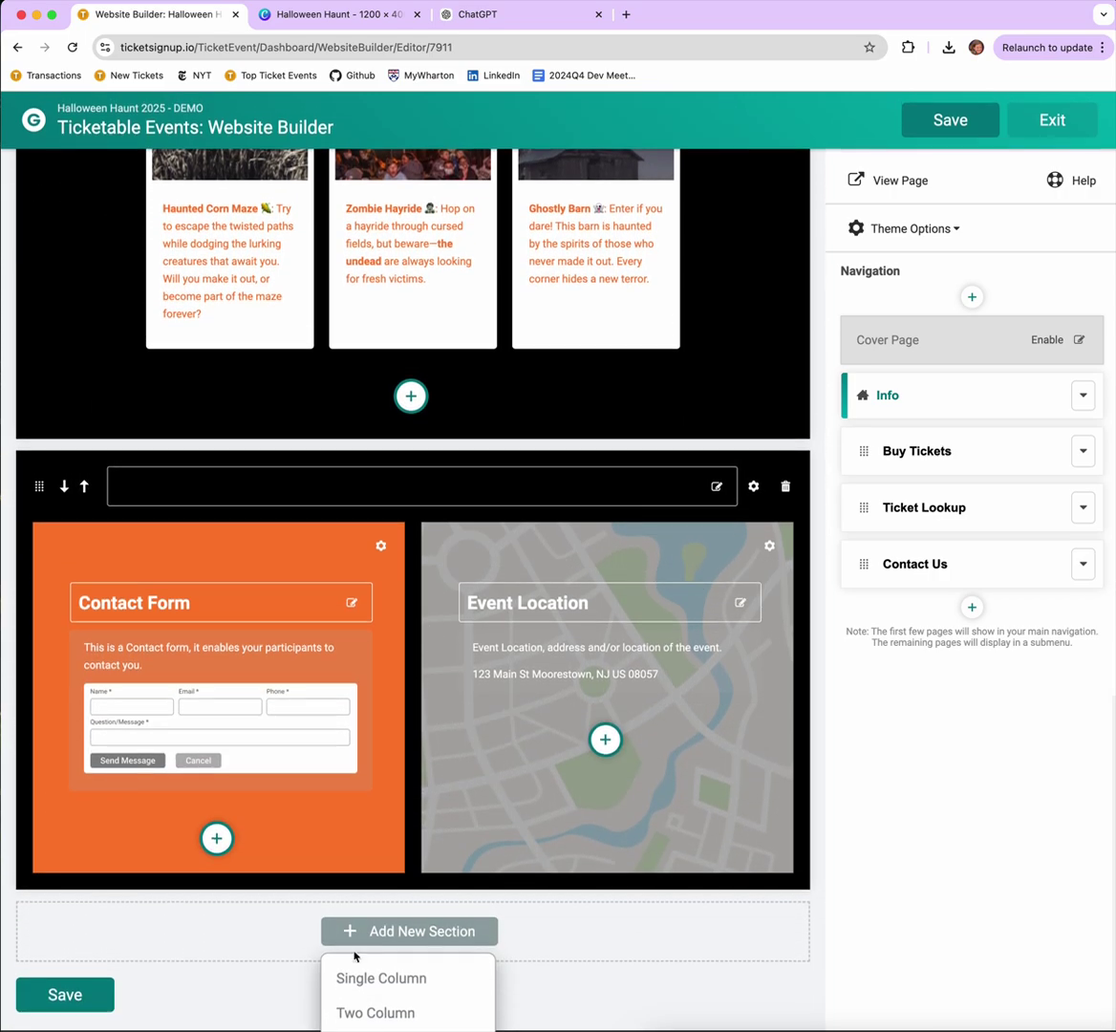
pyautogui.click(366, 979)
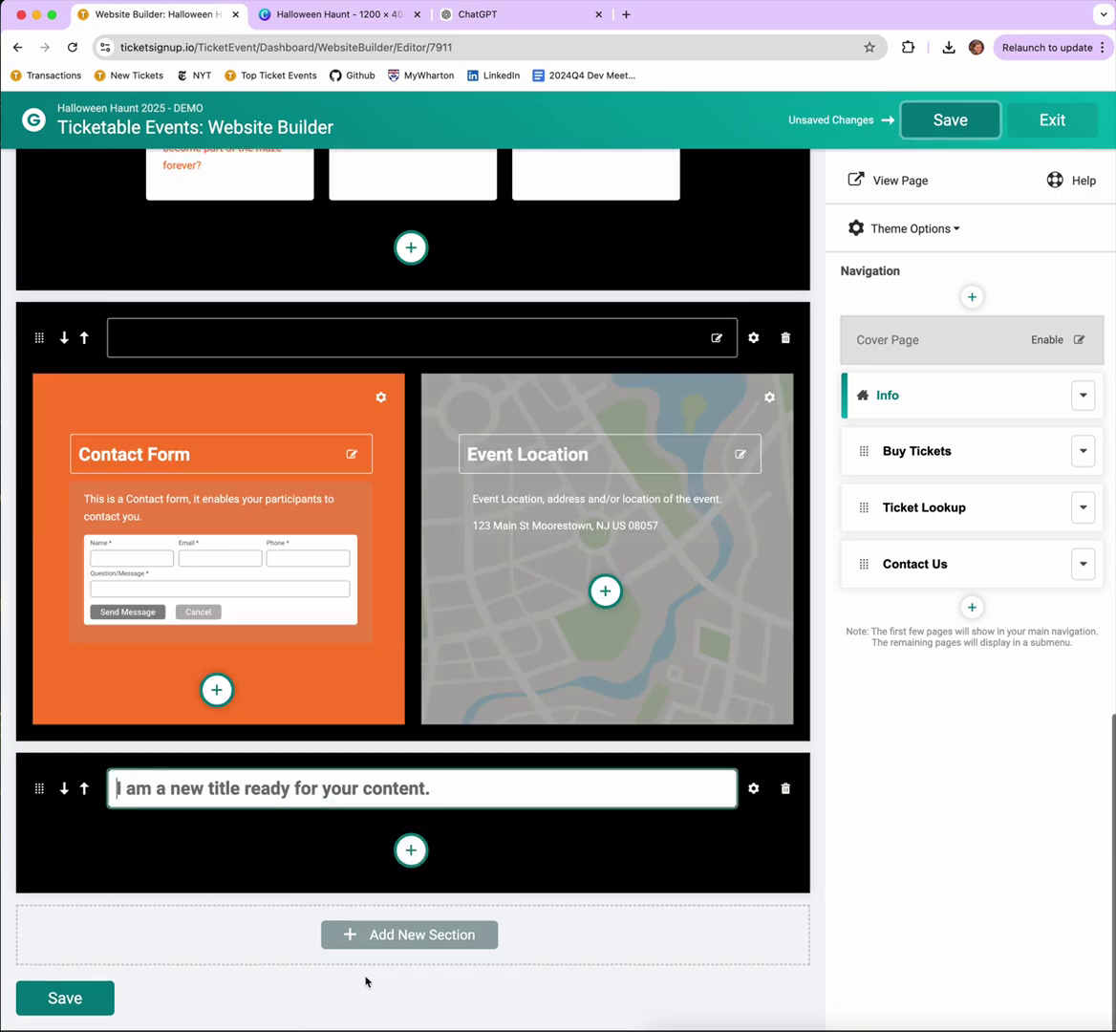
# Add a Slideshow component to the new section and upload today's 1,200×800 image ending in 496.png from Downloads.
pyautogui.click(413, 858)
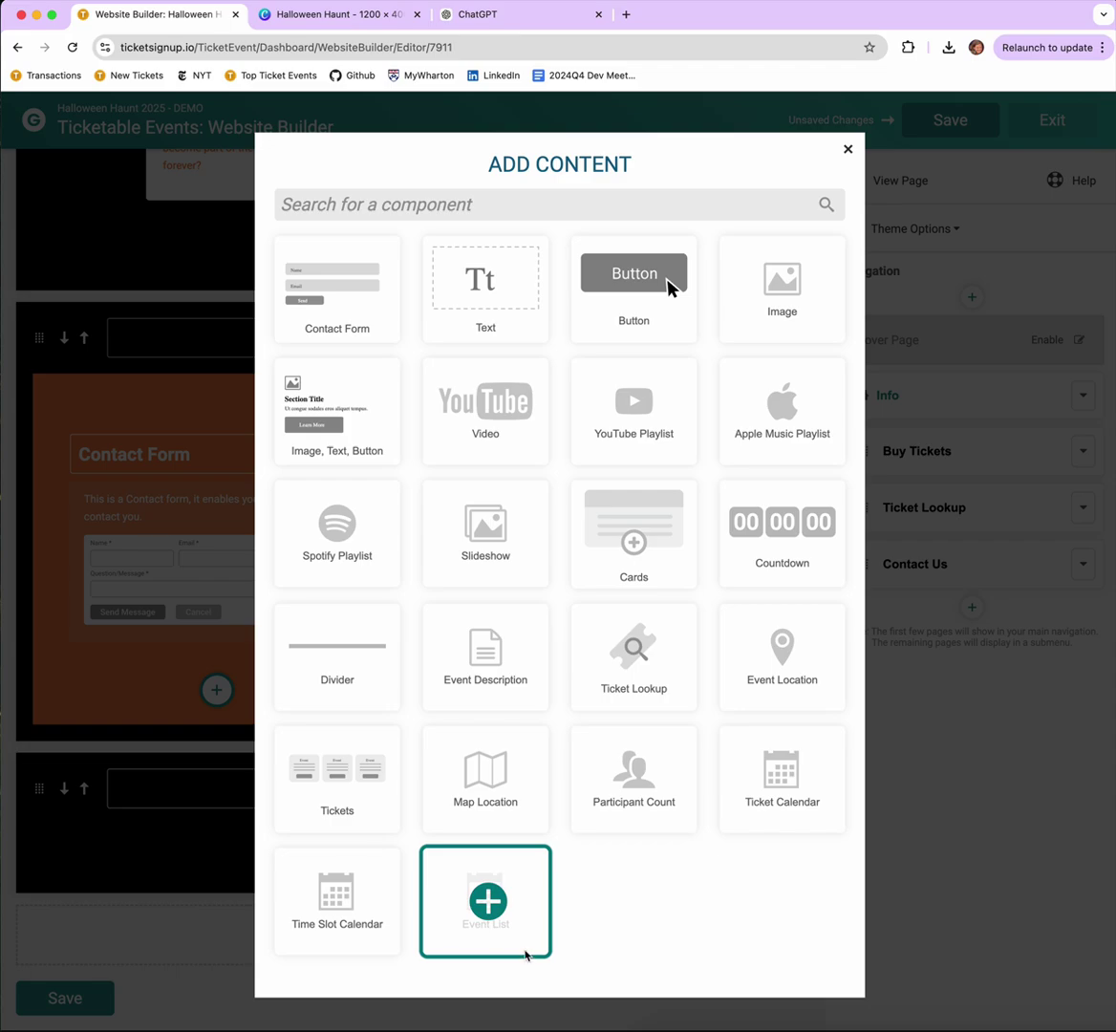
pyautogui.click(488, 535)
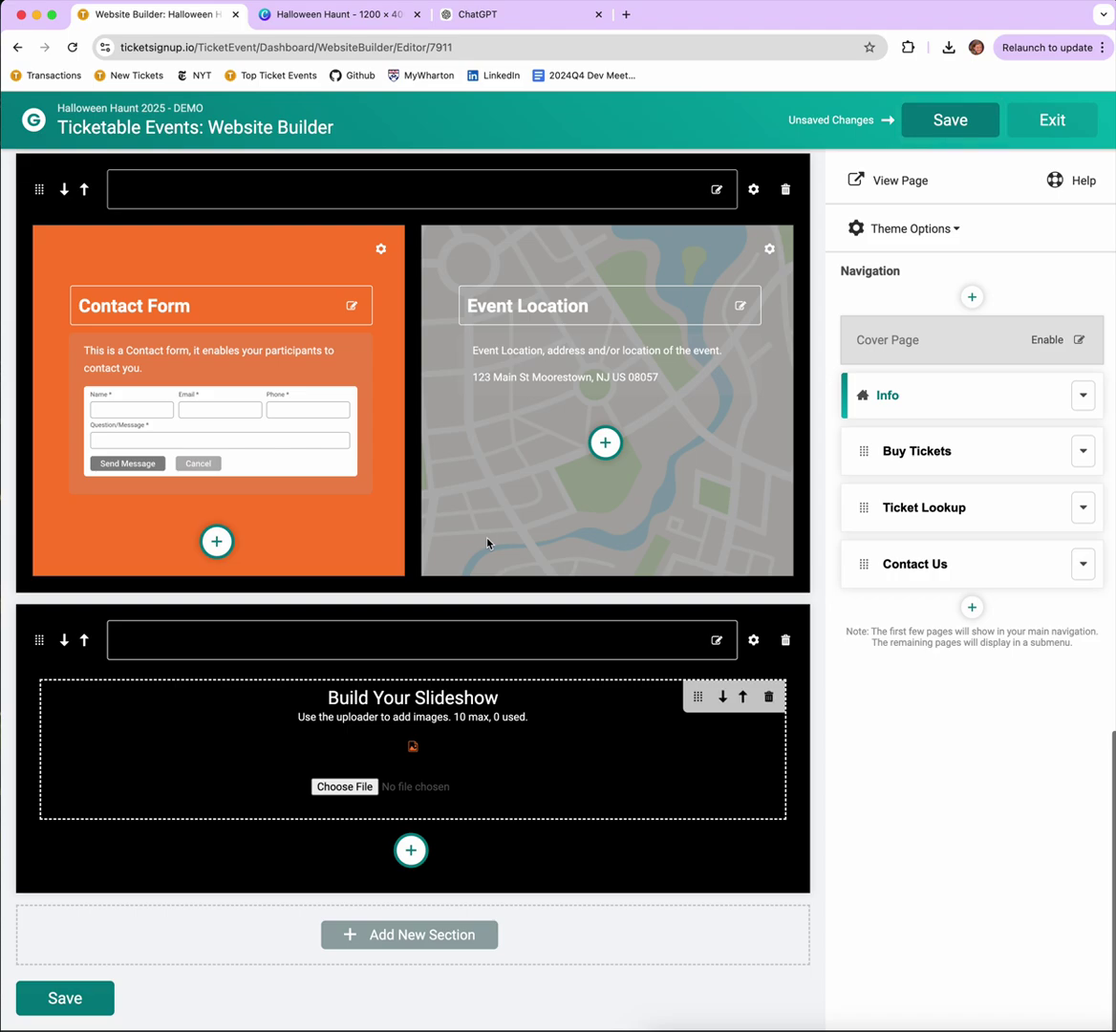
pyautogui.click(364, 789)
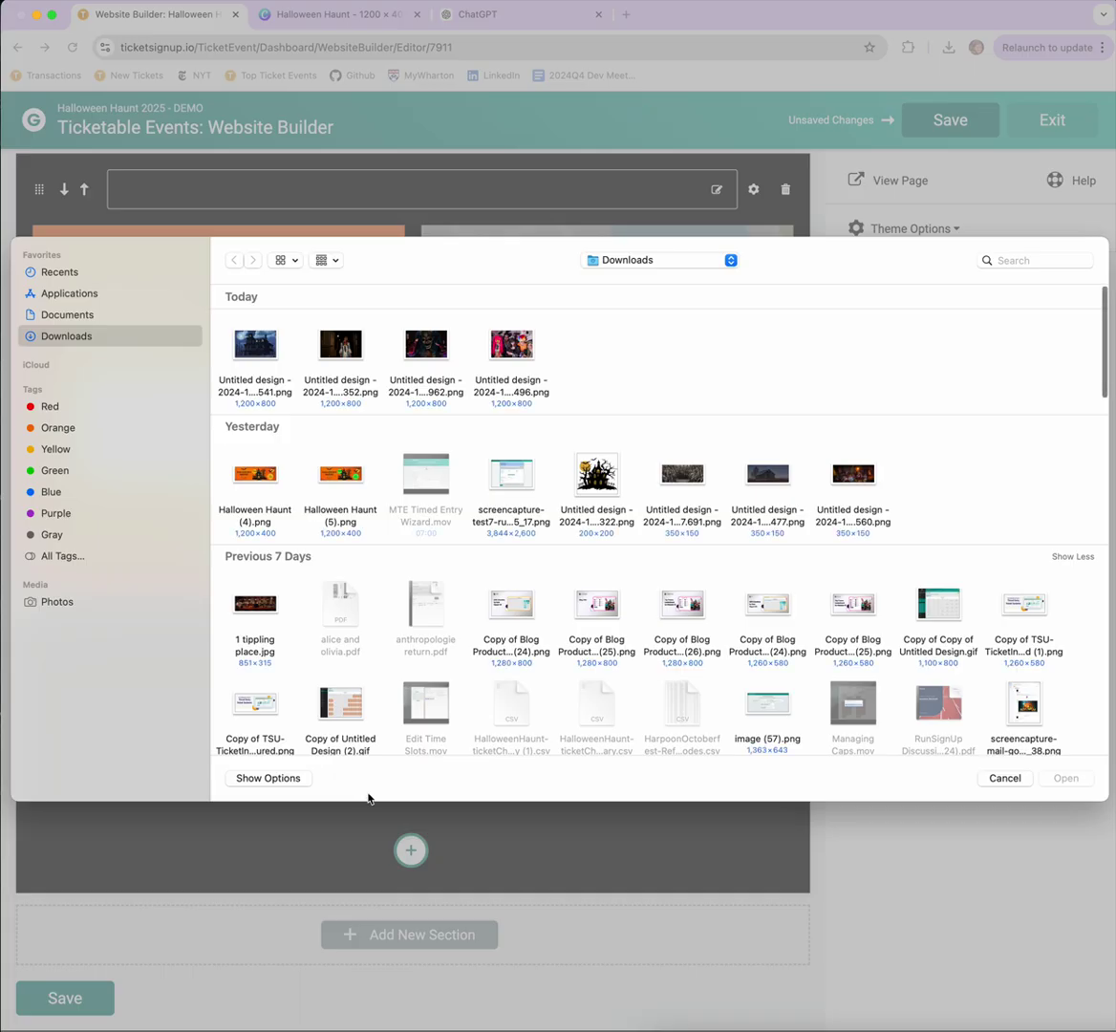
pyautogui.doubleClick(513, 361)
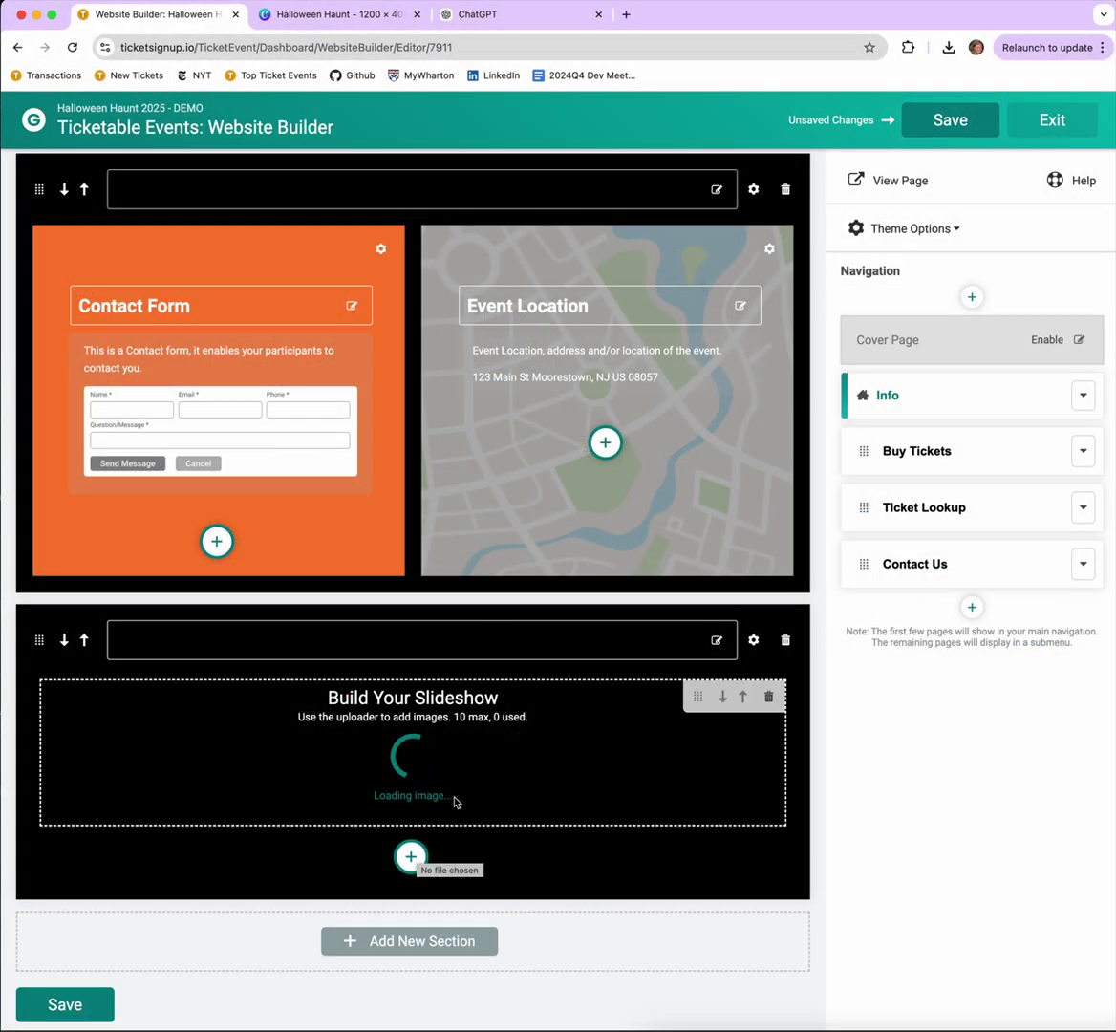
# Examine the Cards editor for the Haunted Corn Maze, Zombie Hayride and Ghostly Barn cards, and close it without changes.
pyautogui.scroll(2, 470, 788)
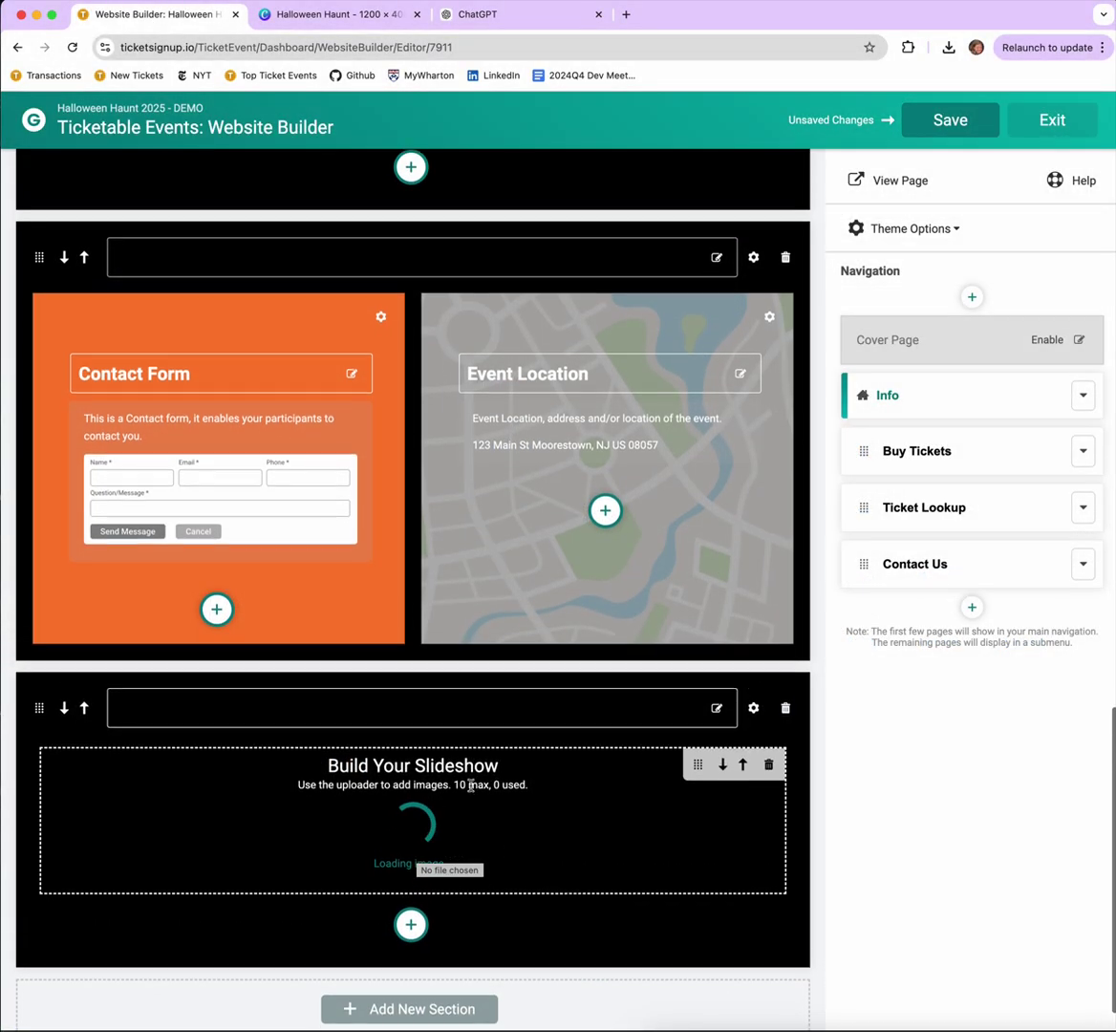
pyautogui.scroll(10, 471, 788)
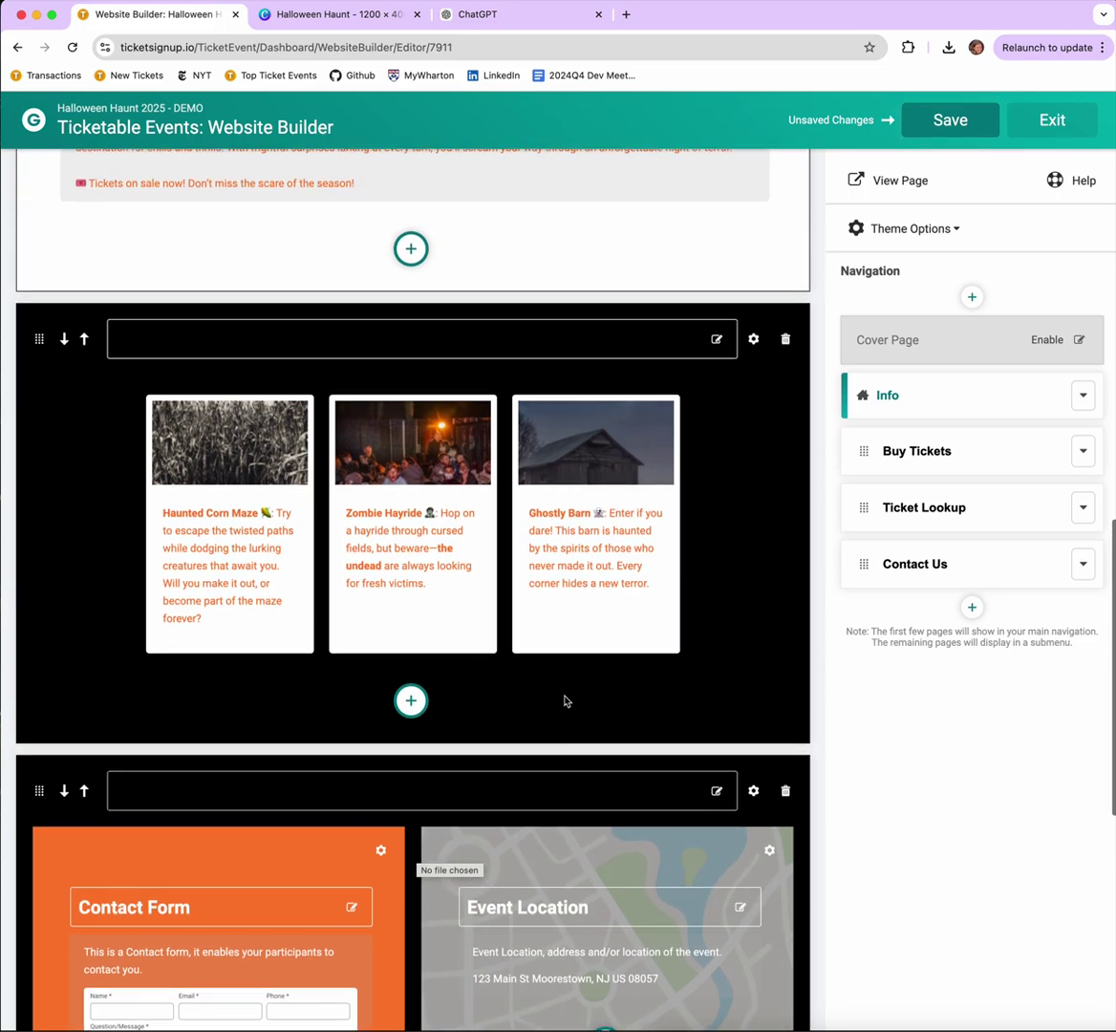
pyautogui.click(739, 395)
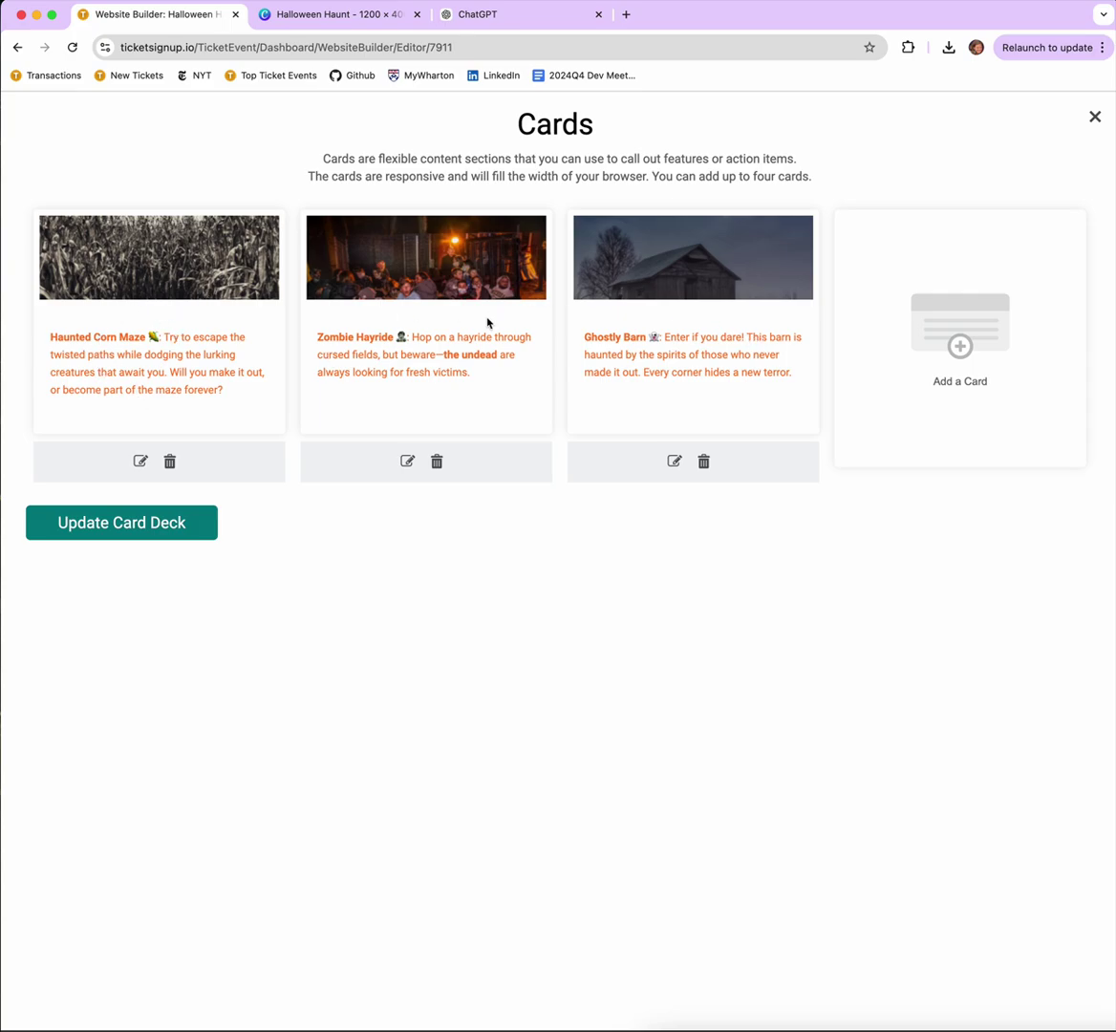
pyautogui.click(1095, 117)
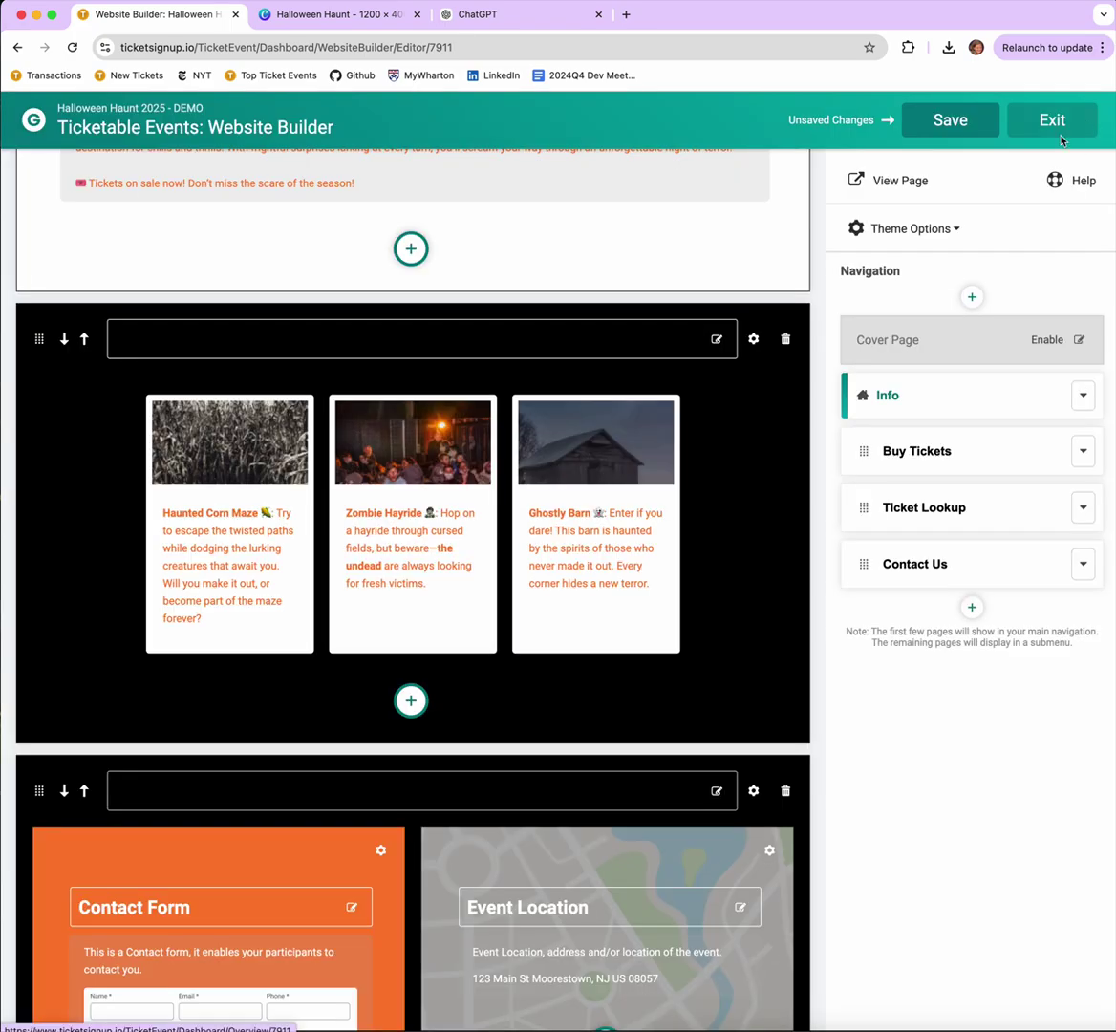
# Upload today's 1,200×800 image ending in 352.png from Downloads as the slideshow's second image.
pyautogui.scroll(-10, 693, 562)
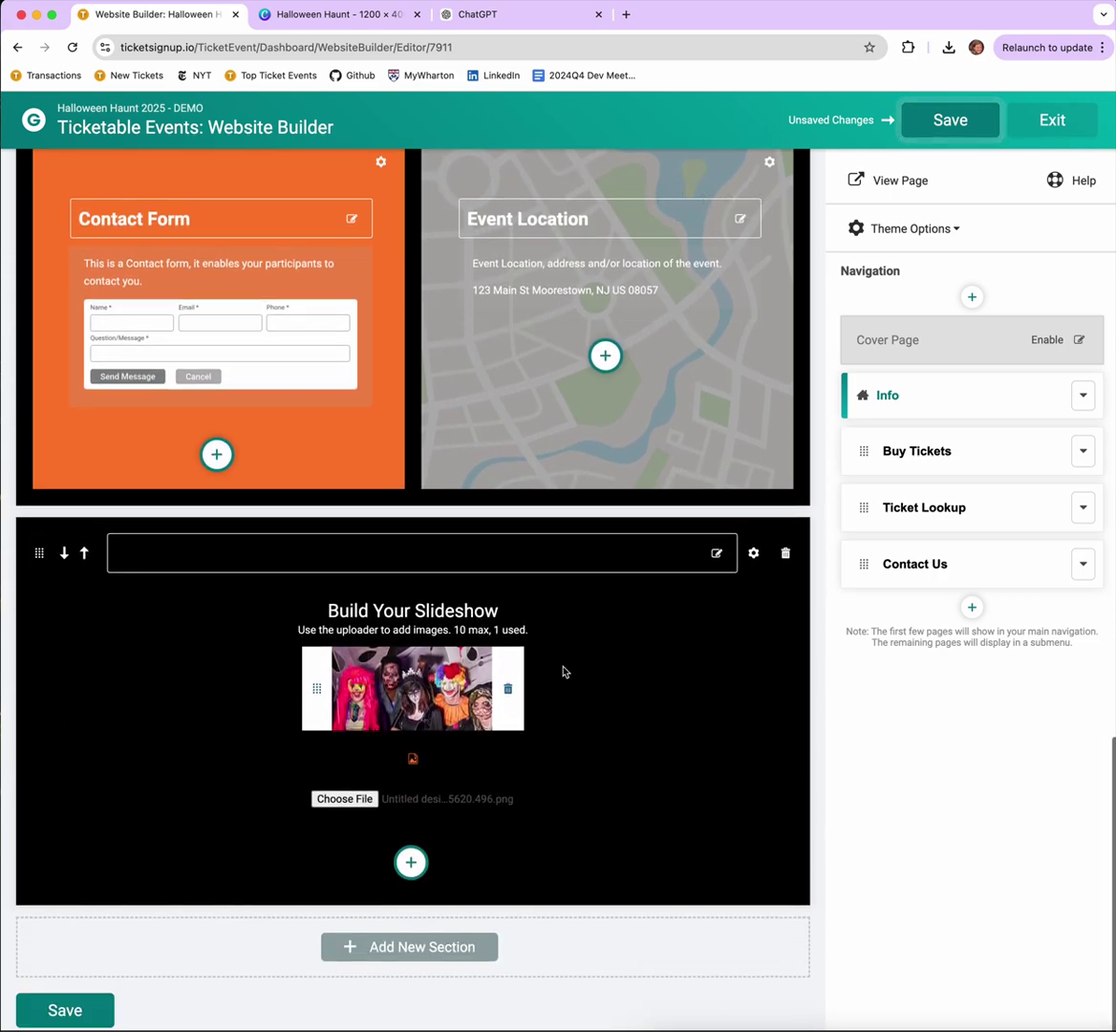
pyautogui.click(339, 799)
pyautogui.doubleClick(322, 345)
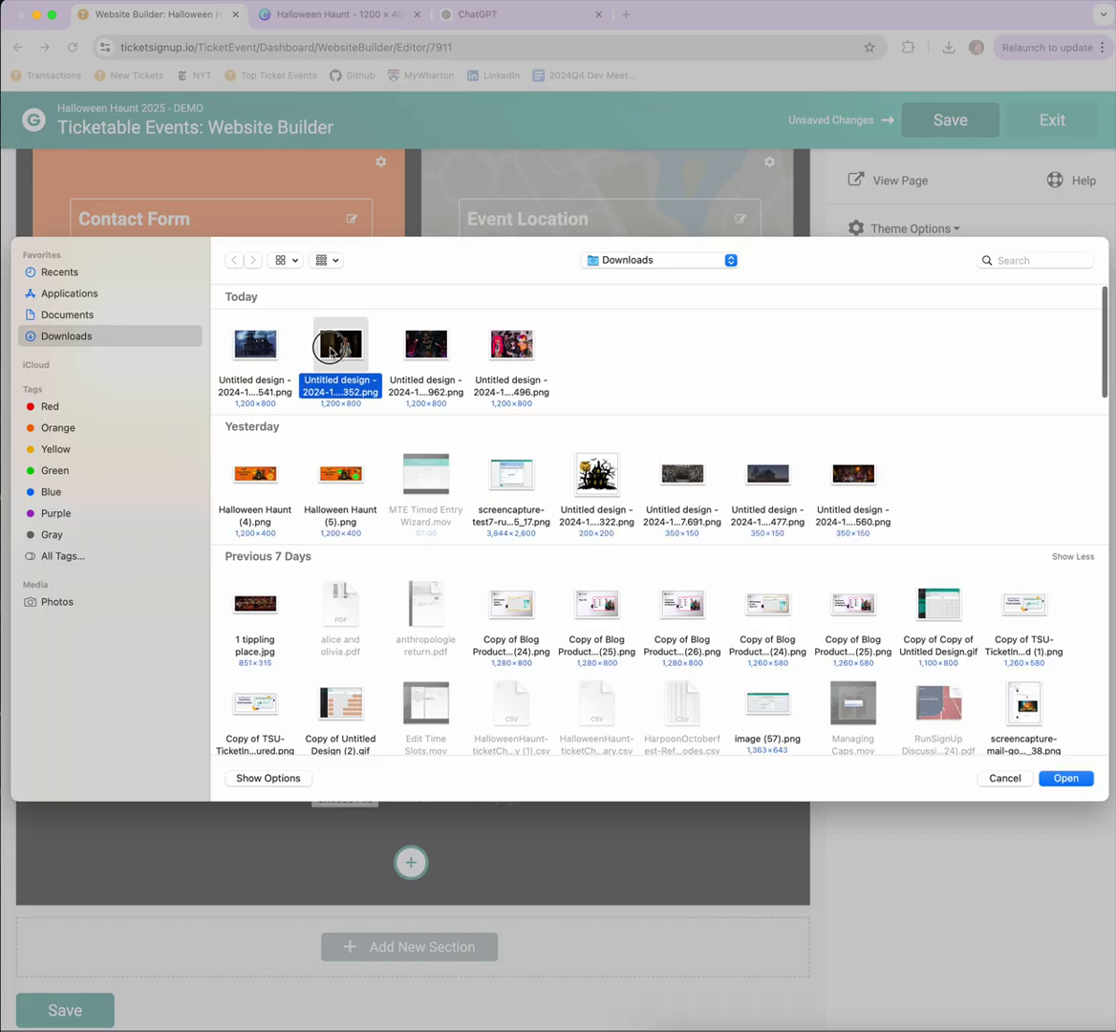
# Delete the Tickets section containing the calendar above the Event Description on the Info page.
pyautogui.scroll(5, 618, 643)
pyautogui.scroll(8, 650, 396)
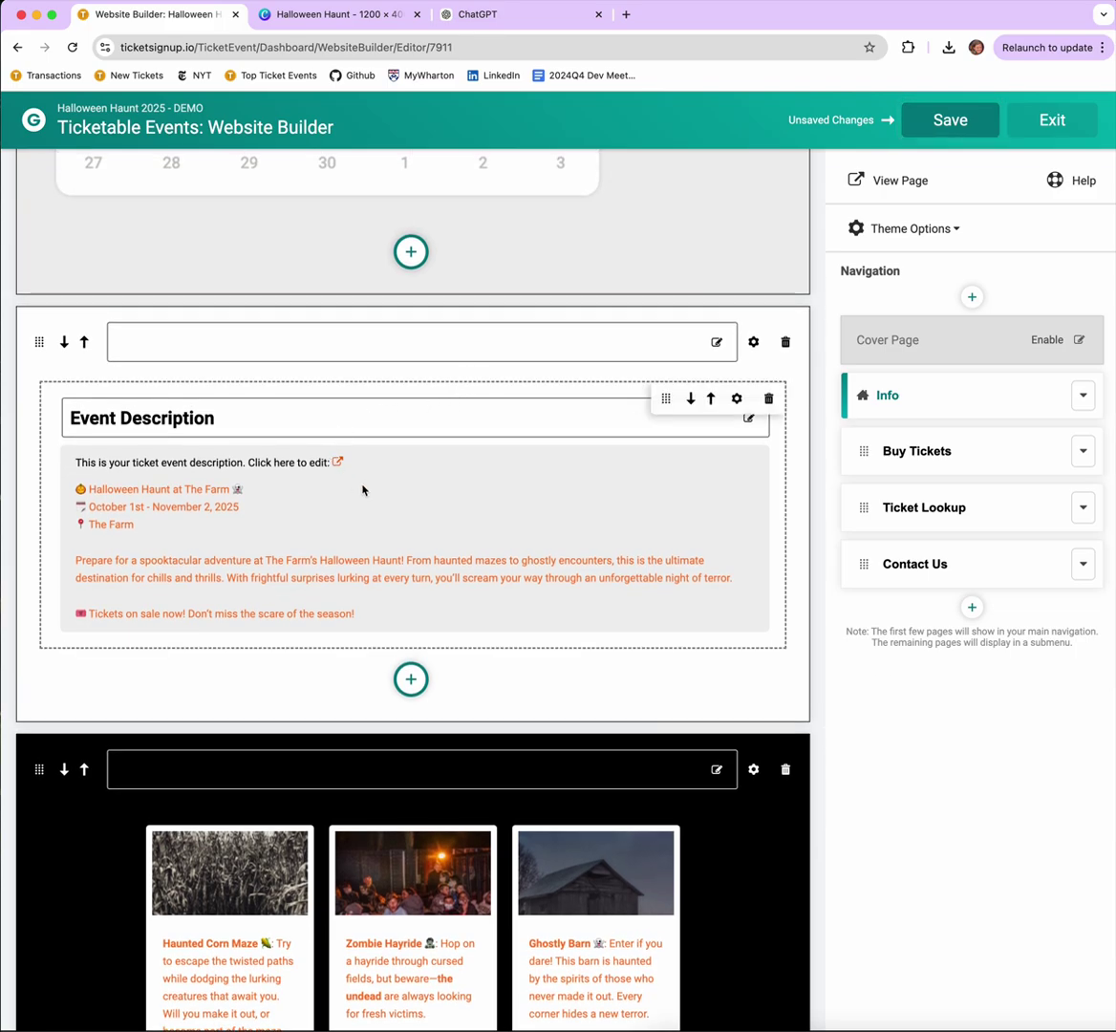
pyautogui.scroll(5, 341, 453)
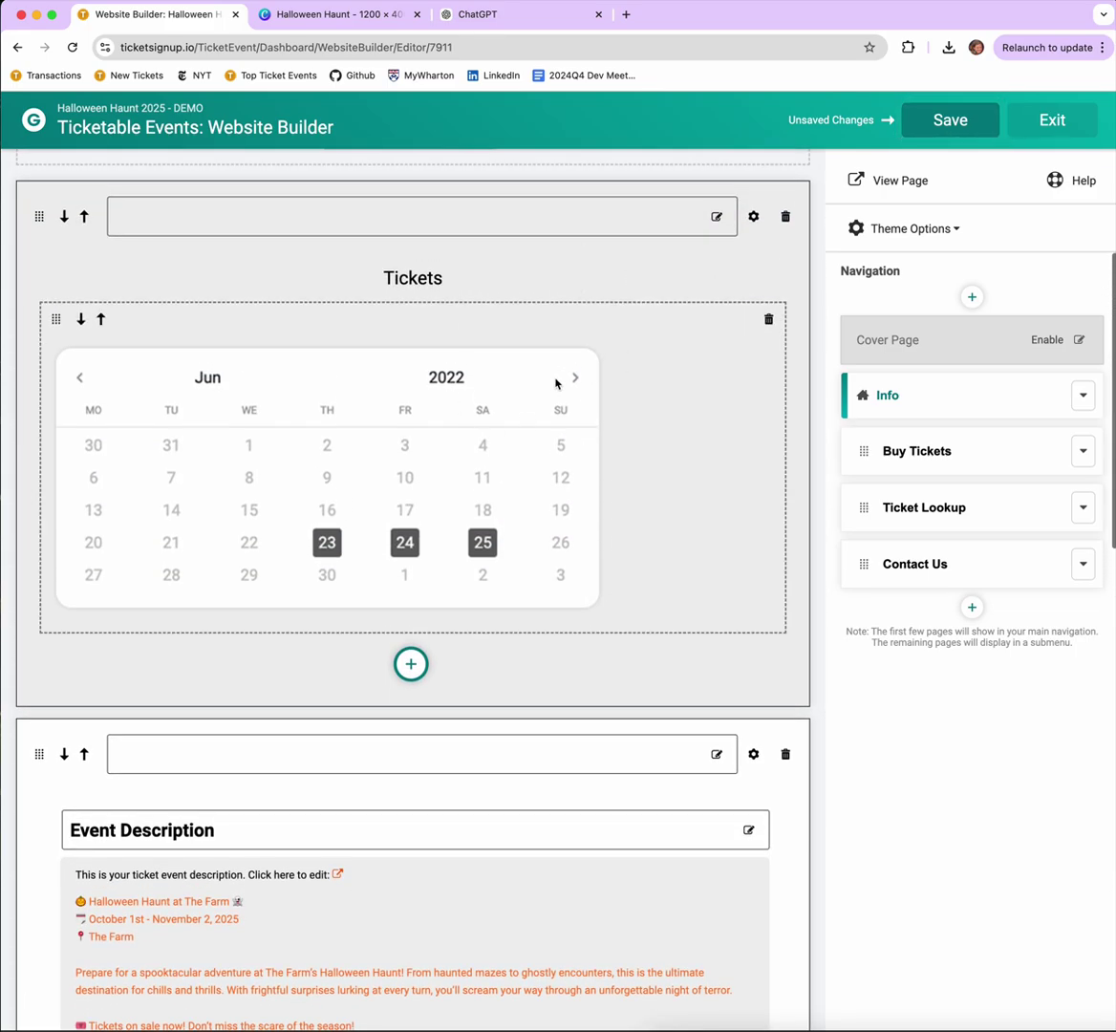
pyautogui.scroll(2, 568, 385)
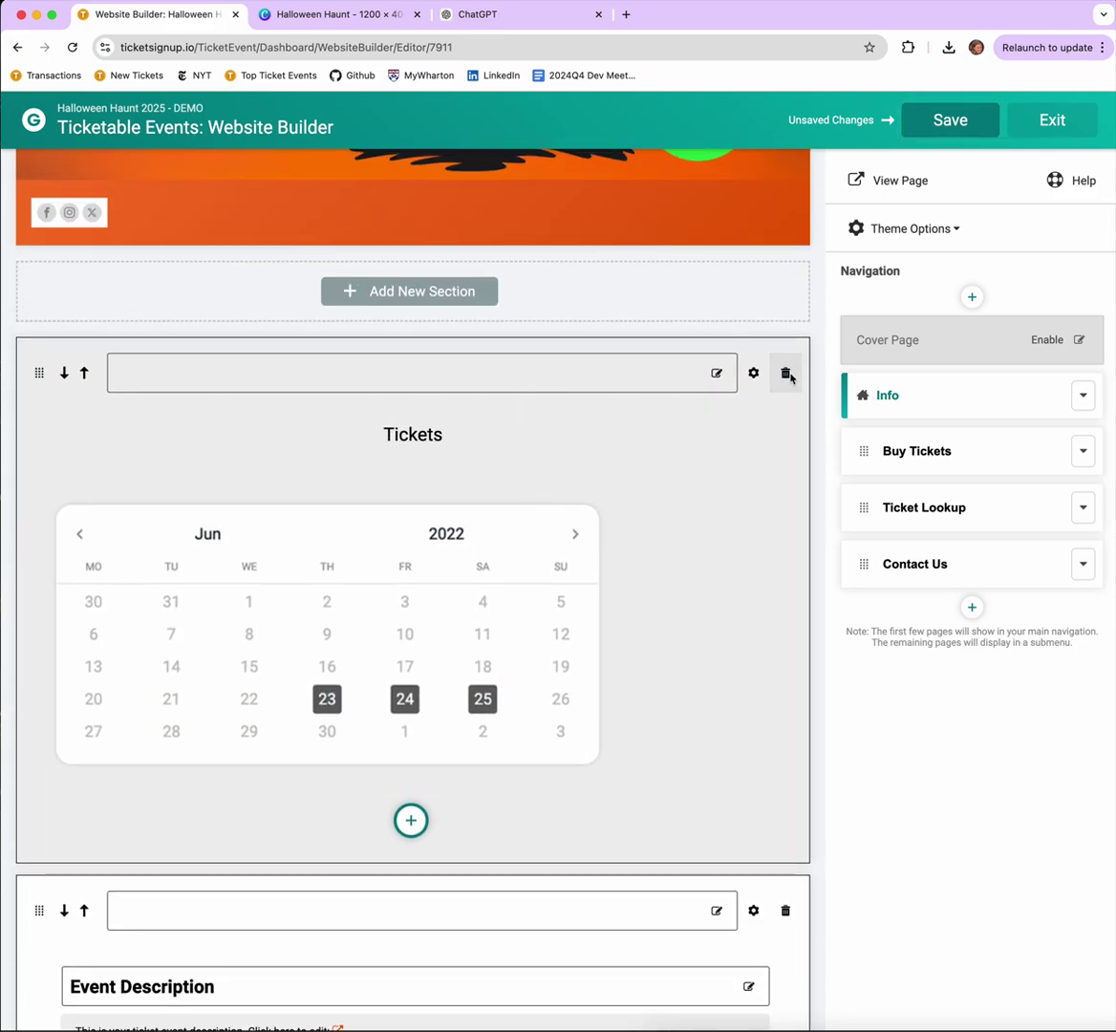
pyautogui.click(786, 377)
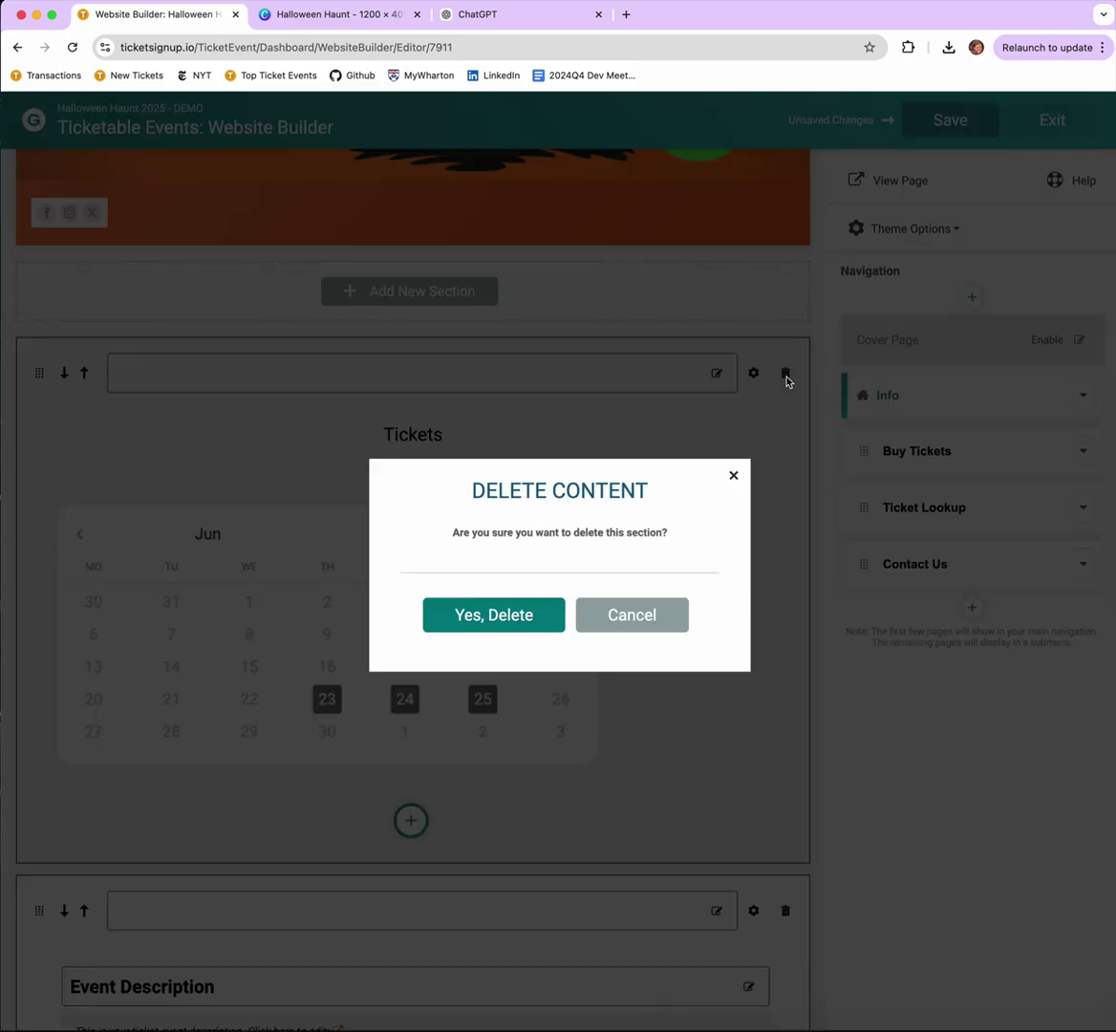
pyautogui.click(520, 616)
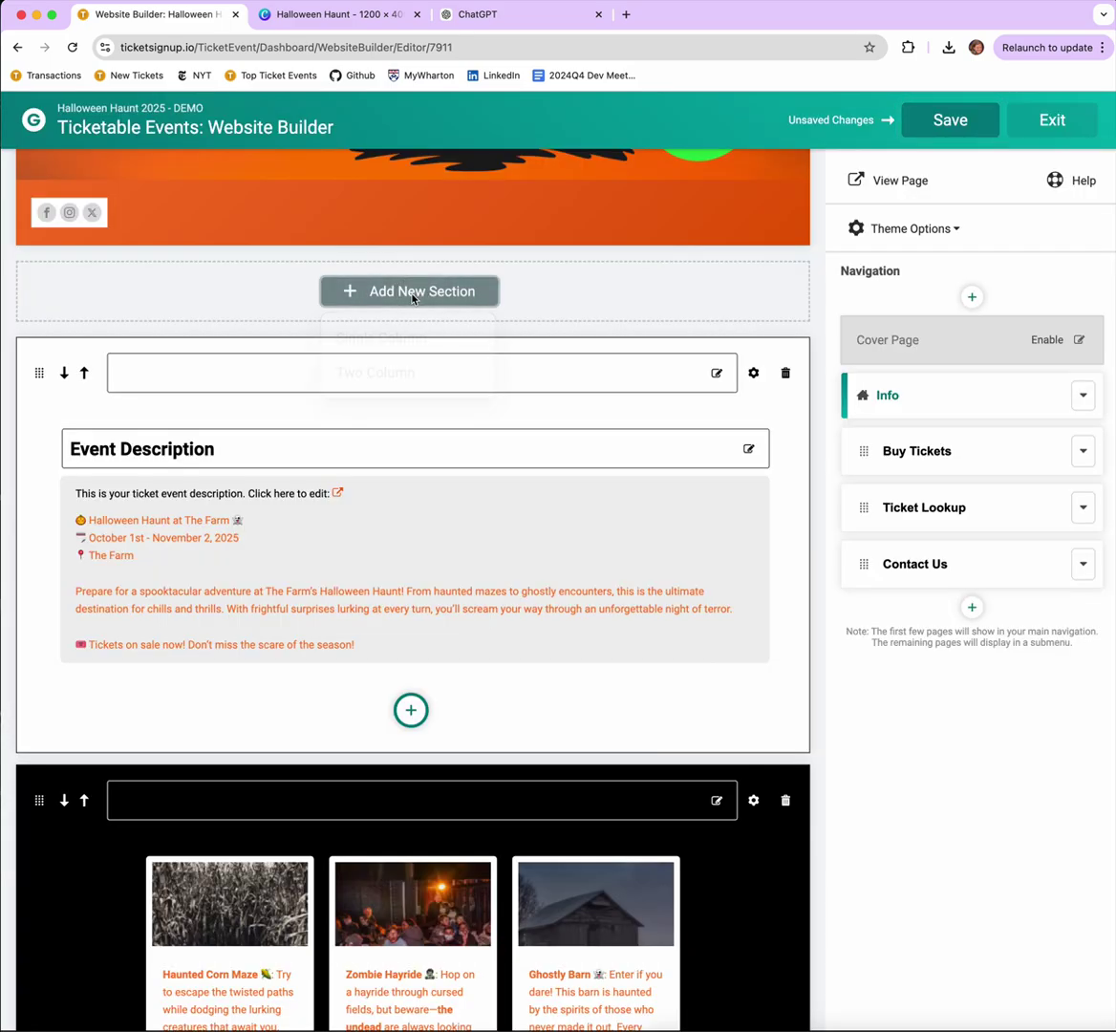
# Add a new Two Column section between the banner and the Event Description, and place a Ticket Calendar in its first column.
pyautogui.click(382, 293)
pyautogui.click(374, 371)
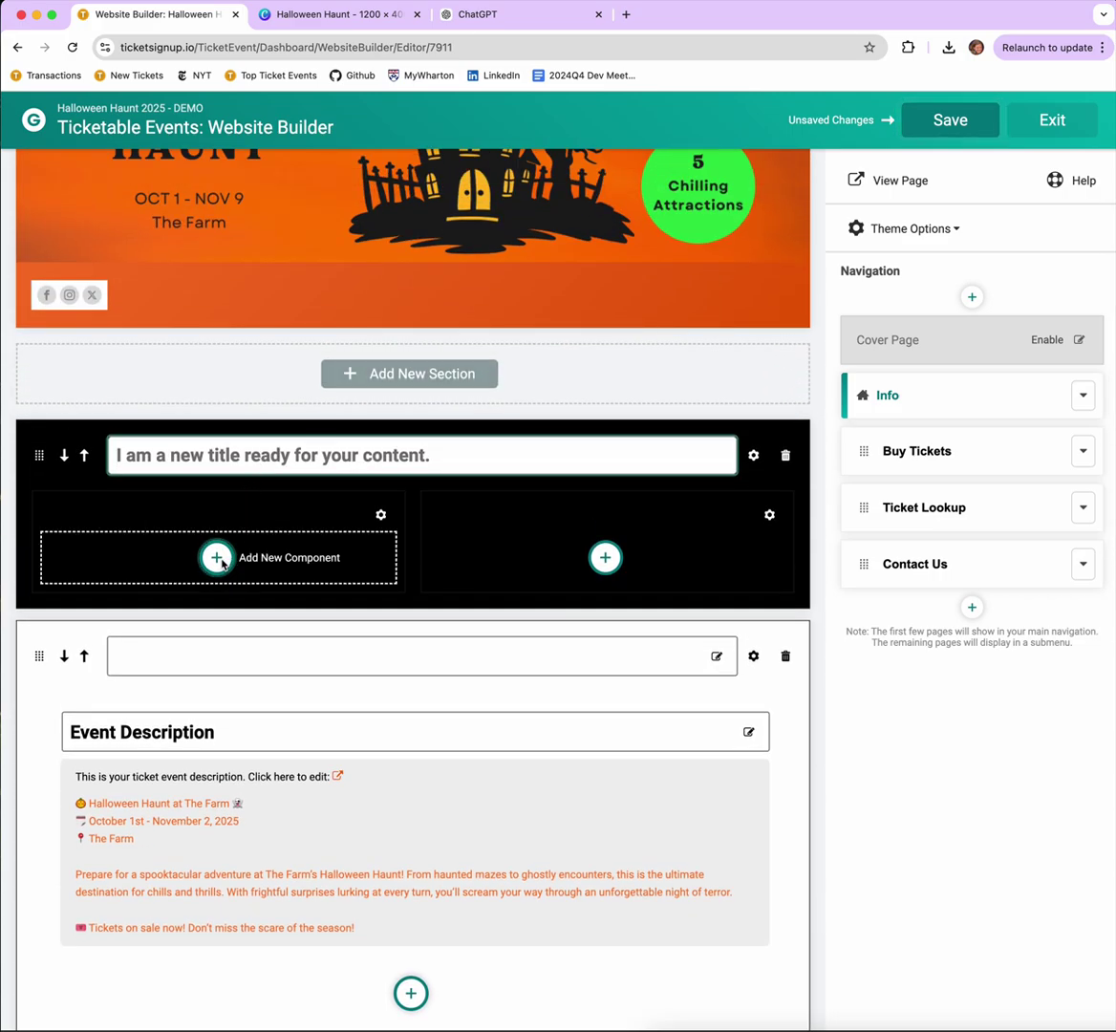
pyautogui.click(218, 559)
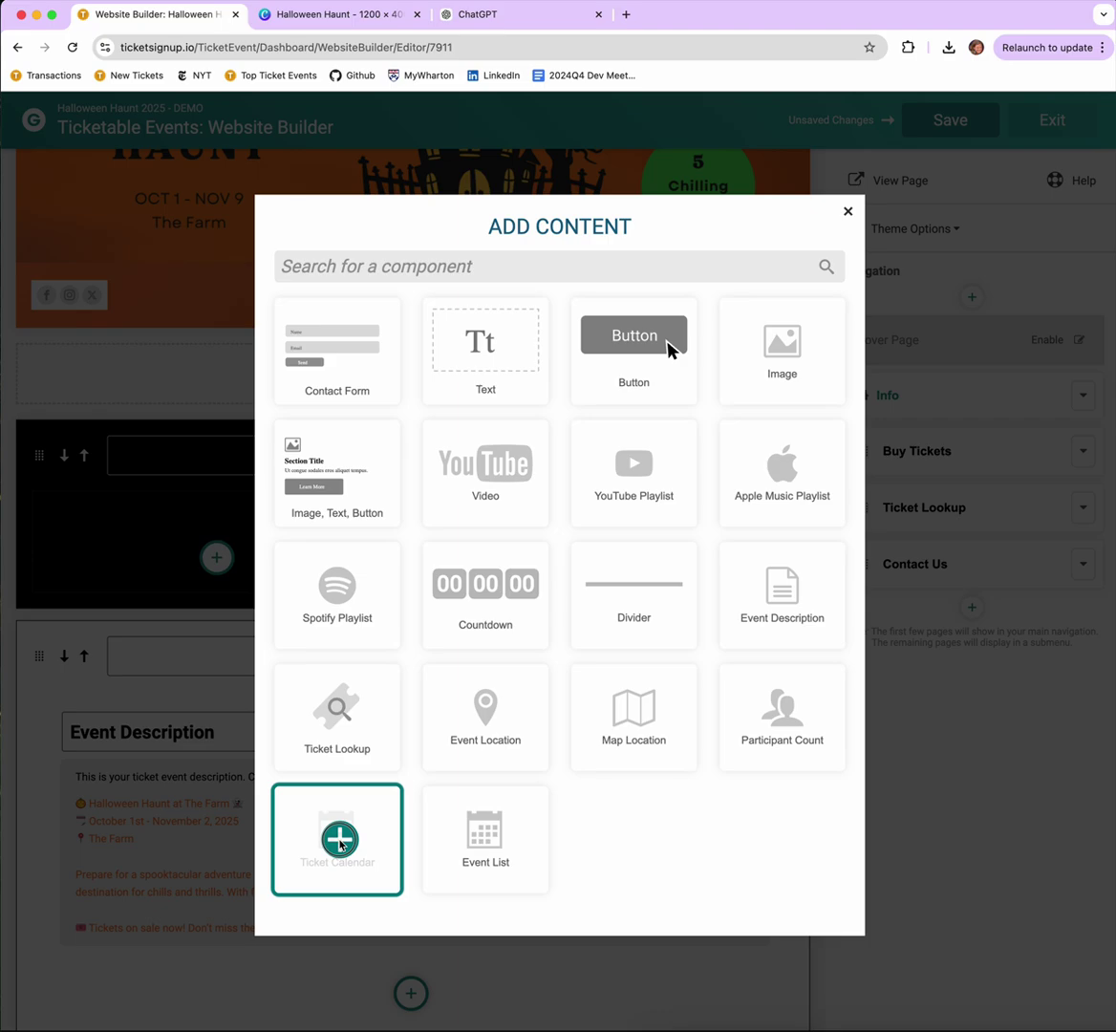
pyautogui.click(340, 841)
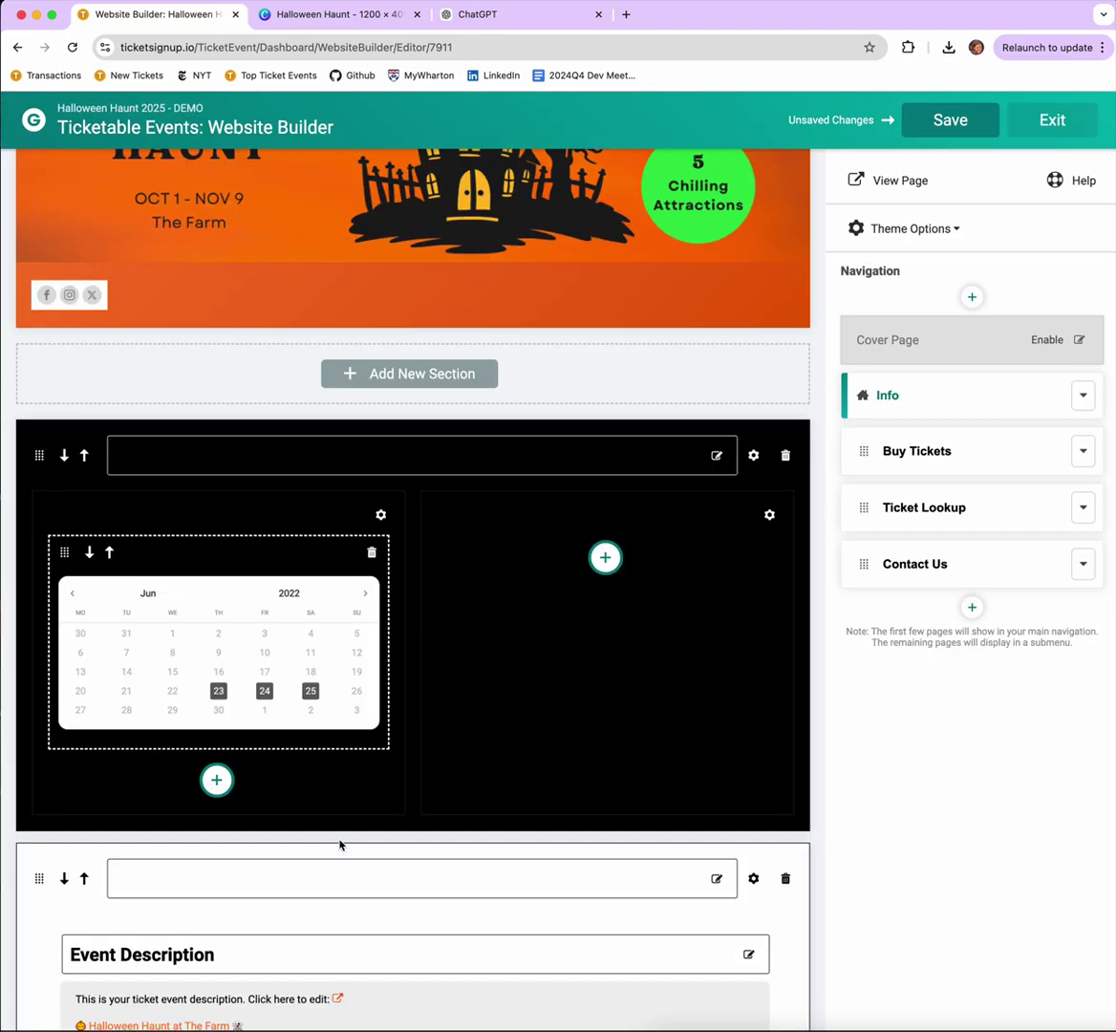
# Add a Text component to the first column and move it above the ticket calendar.
pyautogui.click(217, 780)
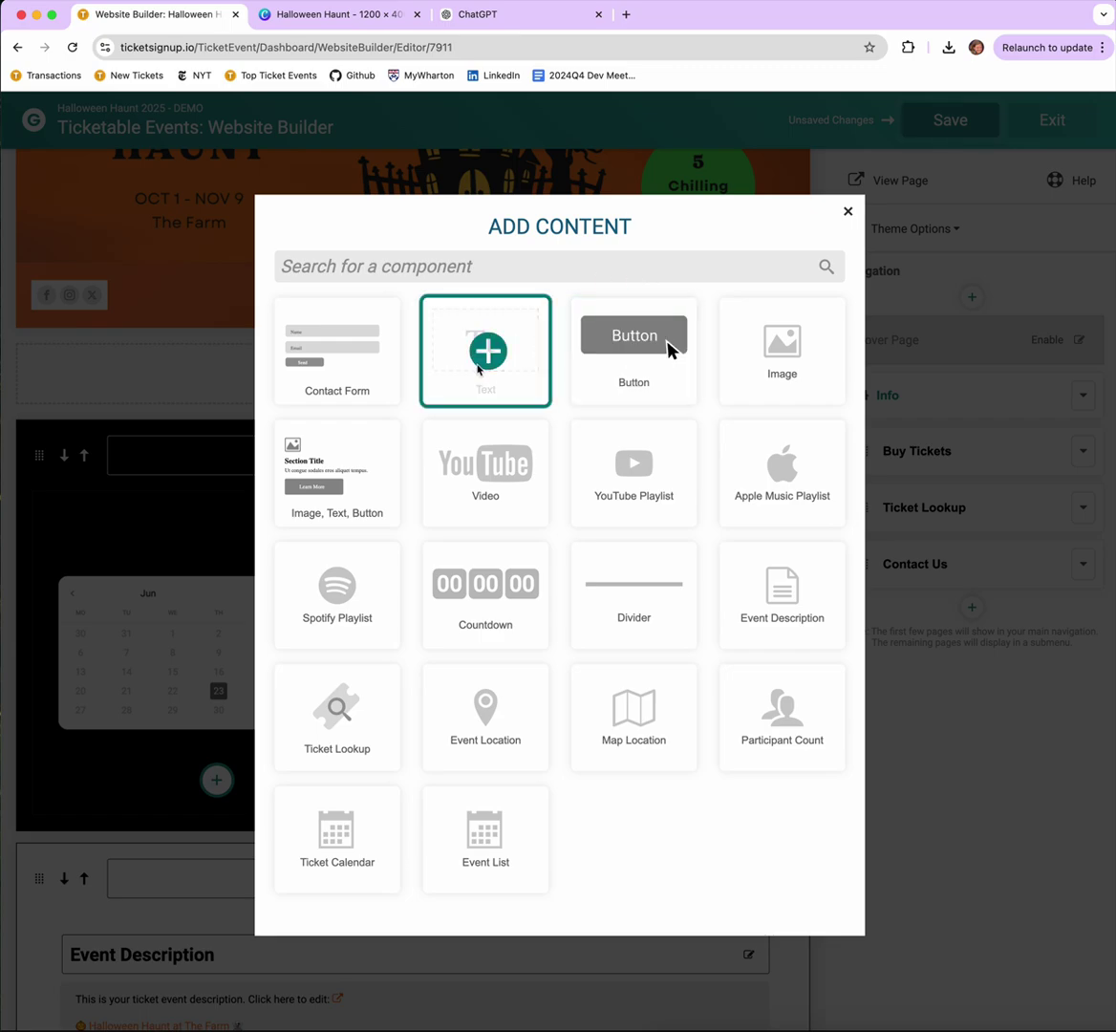
pyautogui.click(478, 368)
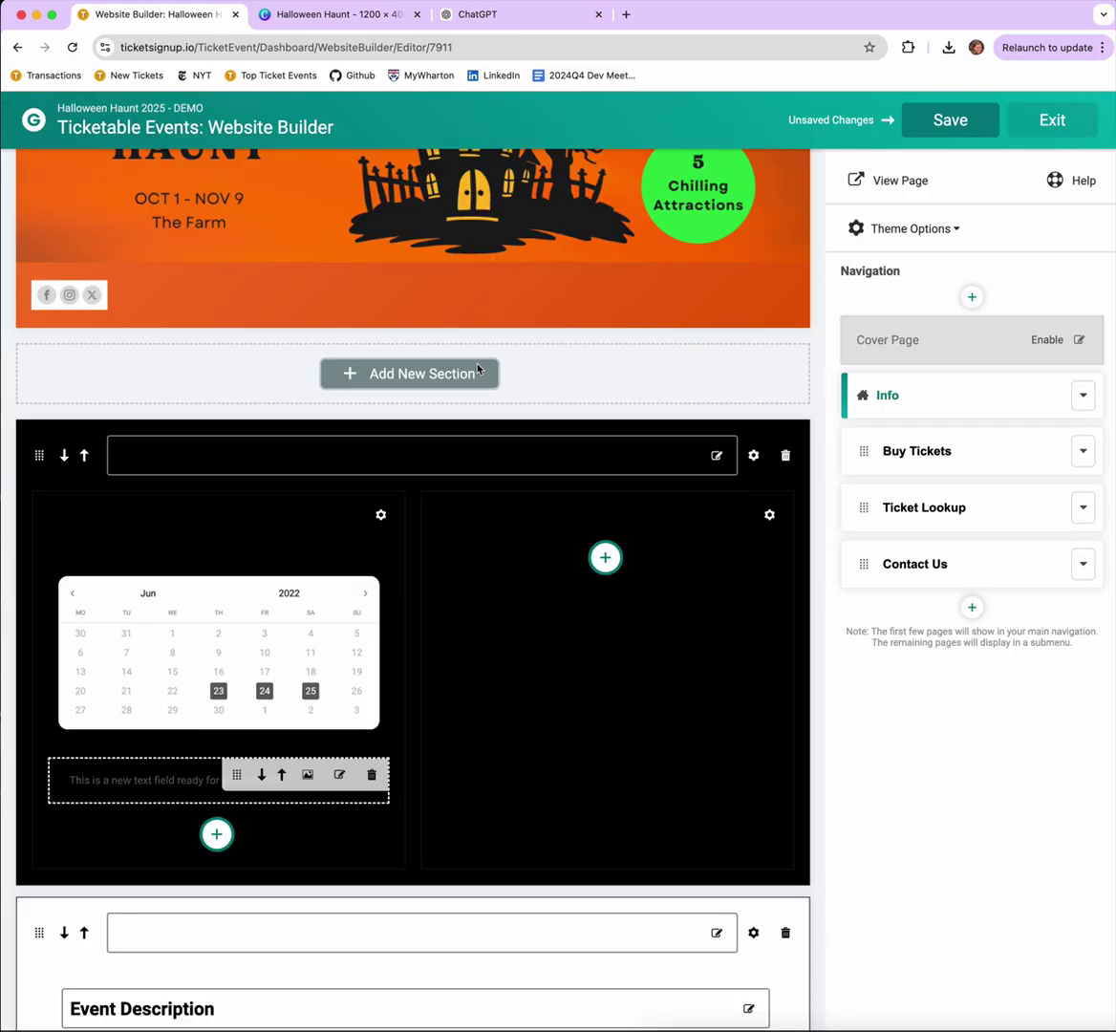
pyautogui.click(282, 775)
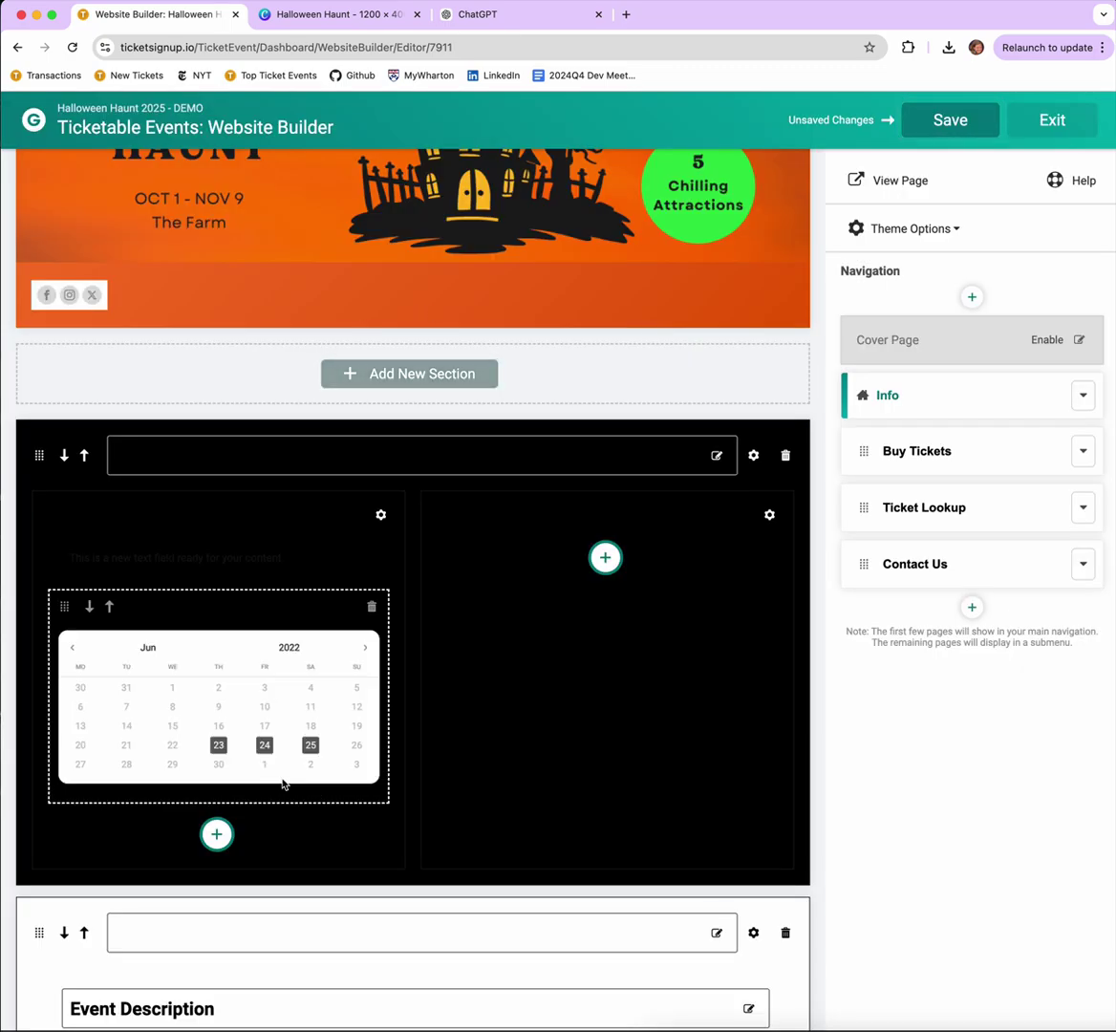
# Format the text above the calendar as centered Heading C and replace it with "Pick Your Date".
pyautogui.tripleClick(196, 558)
pyautogui.click(228, 526)
pyautogui.click(212, 620)
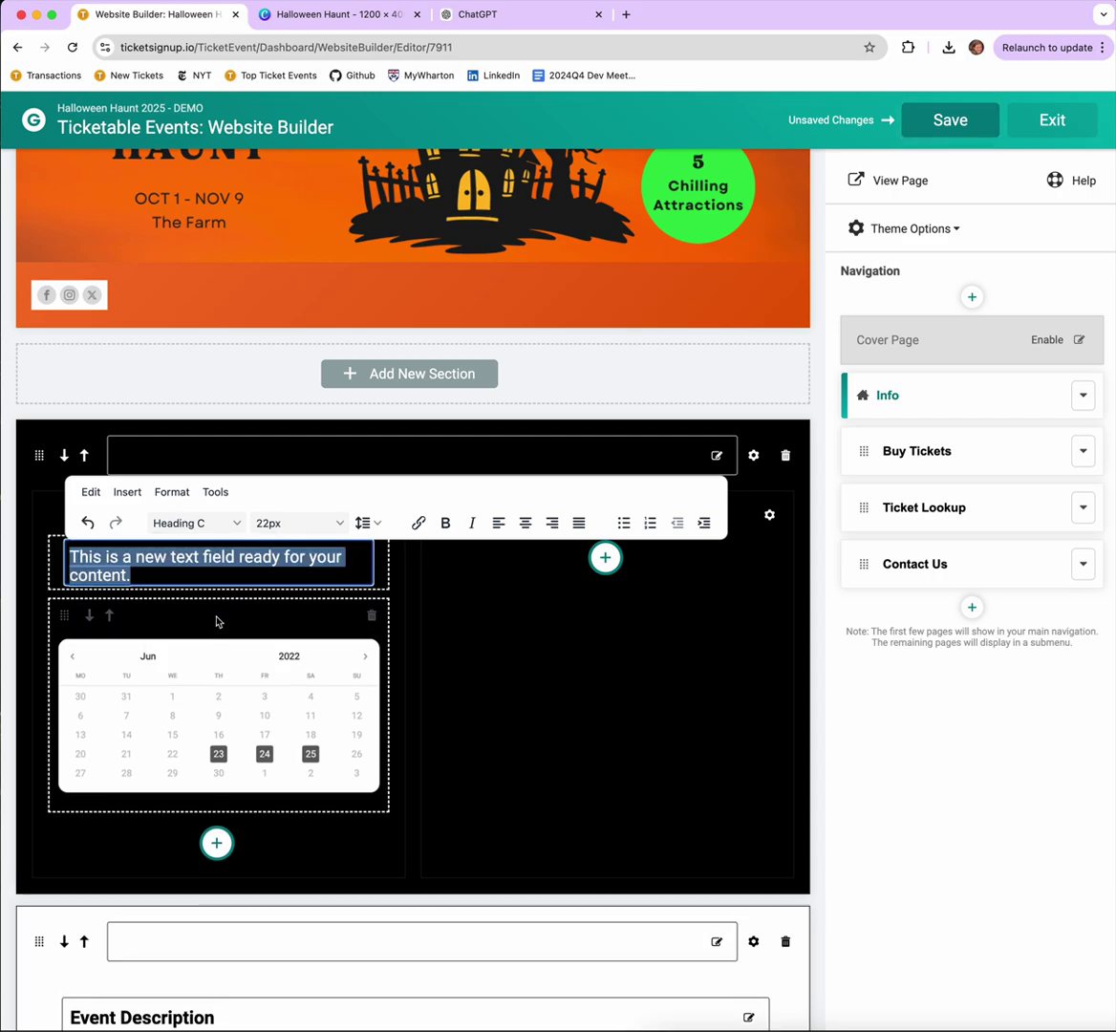
pyautogui.click(525, 522)
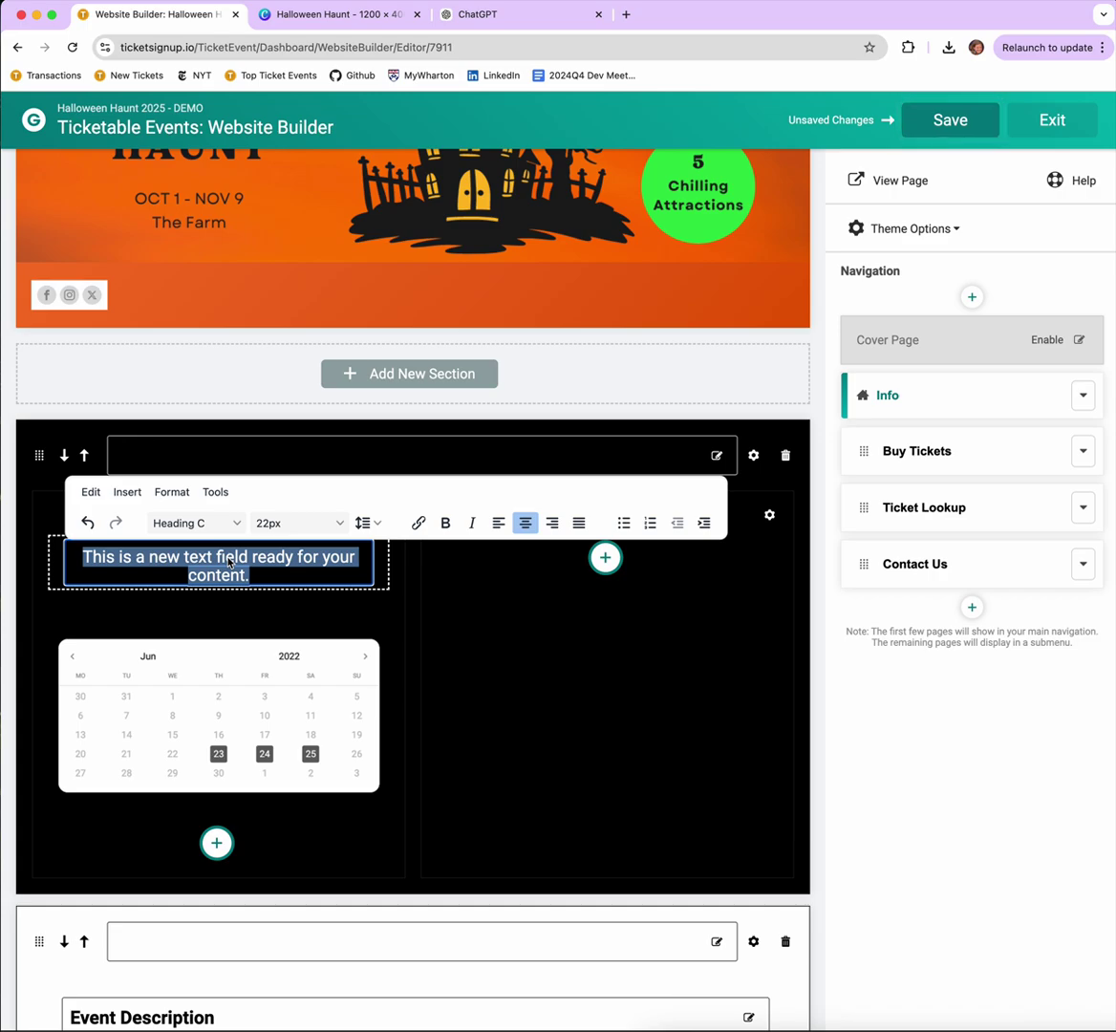
pyautogui.write('Get')
pyautogui.press('BackSpace')
pyautogui.press('BackSpace')
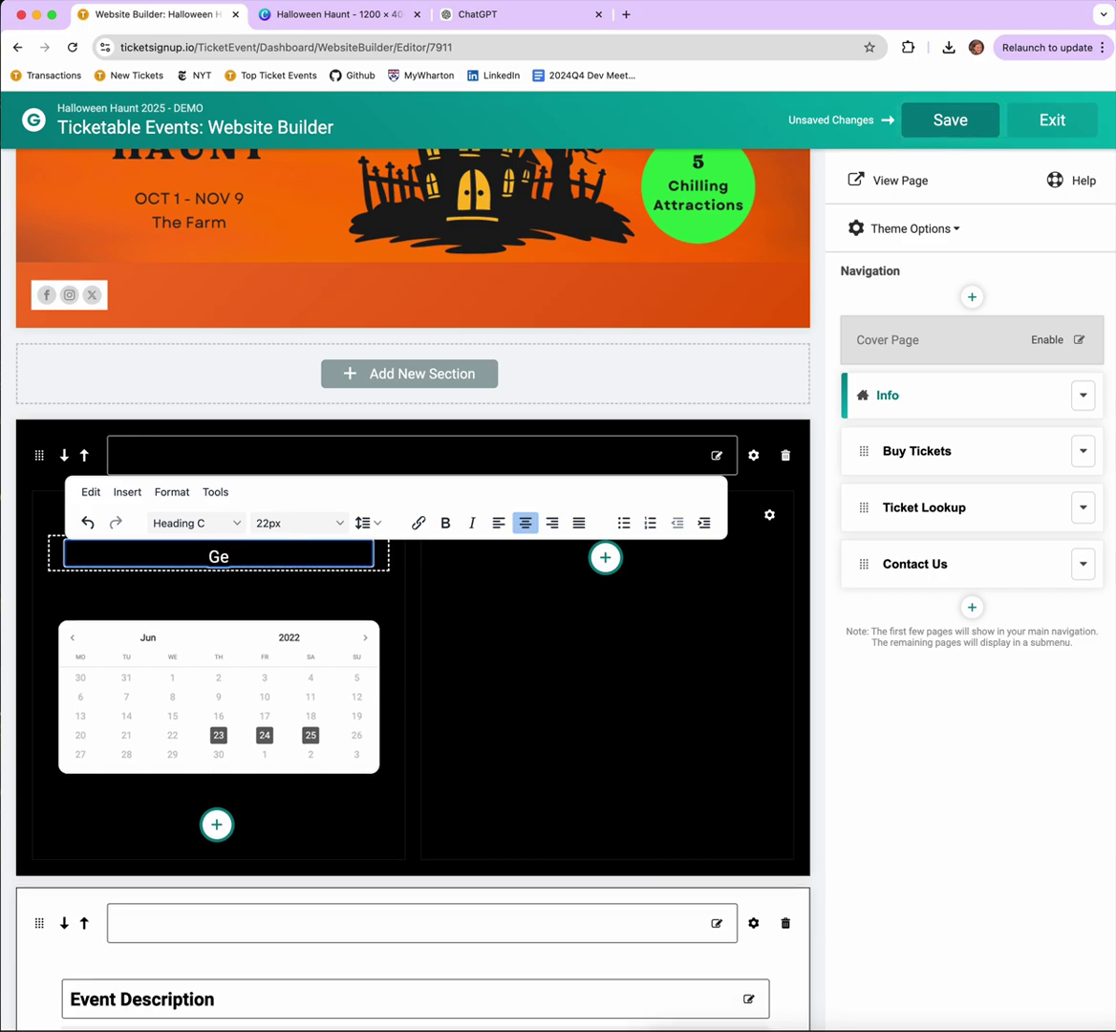
pyautogui.press('BackSpace')
pyautogui.write('Pick Your Date')
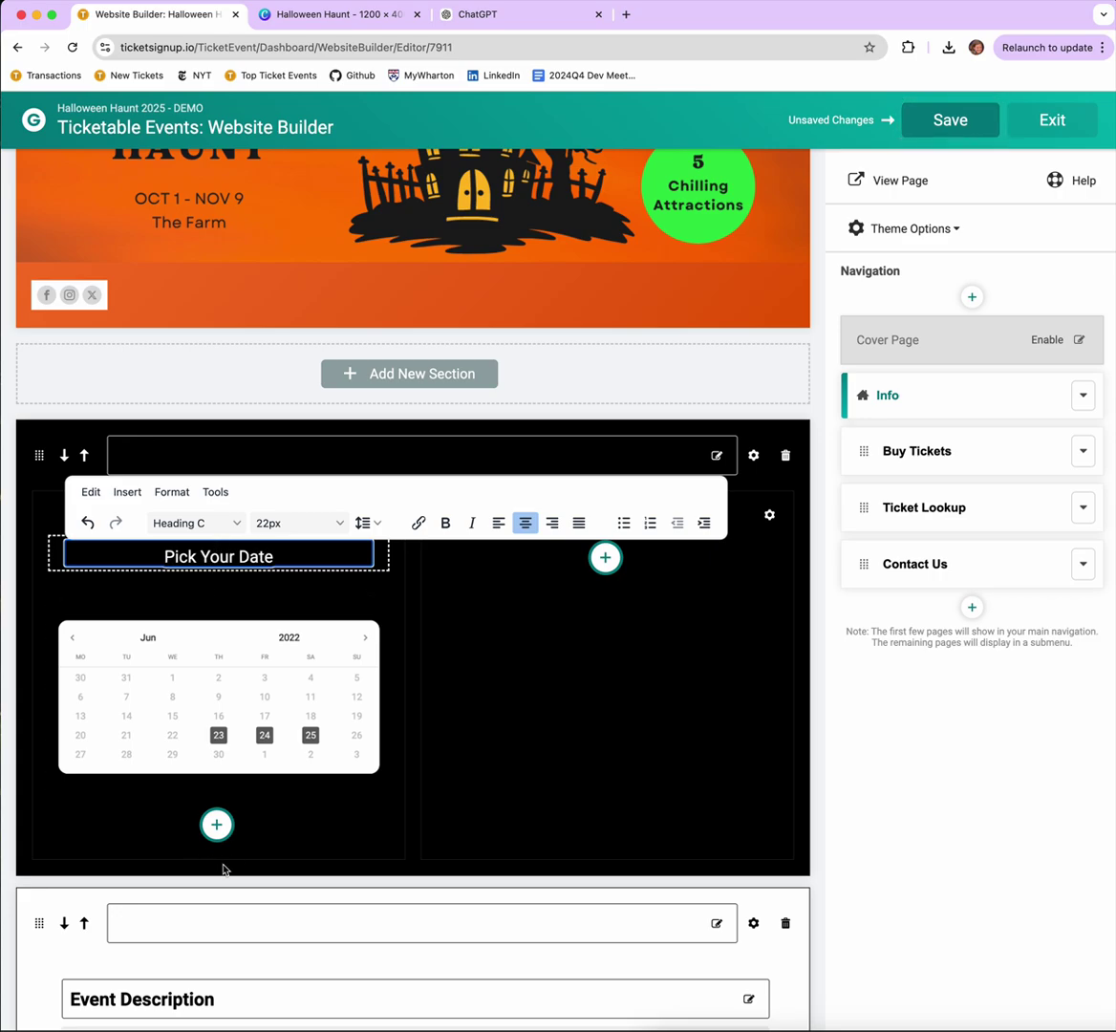
# Add a Text component to the section's second column reading "Buy Tickets Today", formatted as Heading A and centered.
pyautogui.click(605, 557)
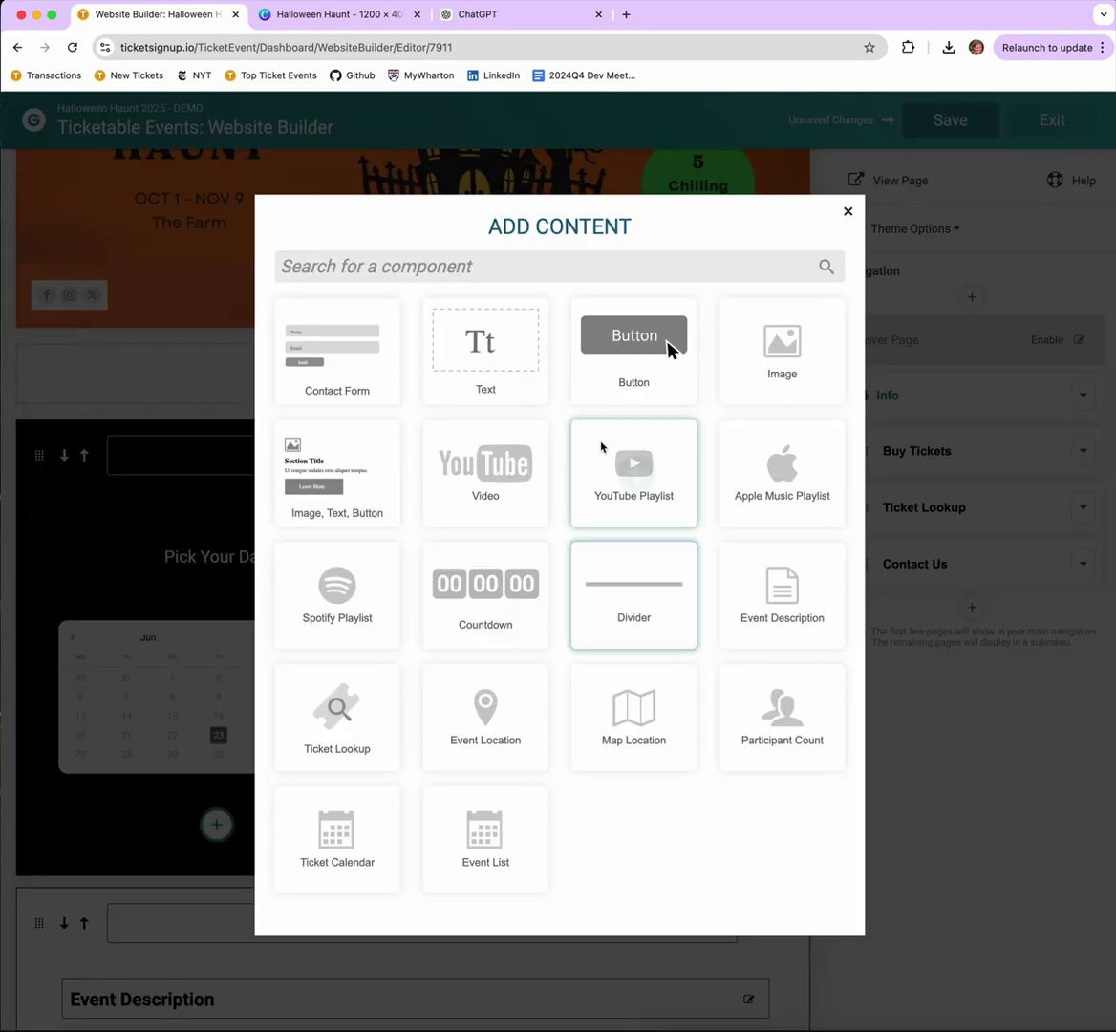
pyautogui.click(480, 360)
pyautogui.click(549, 555)
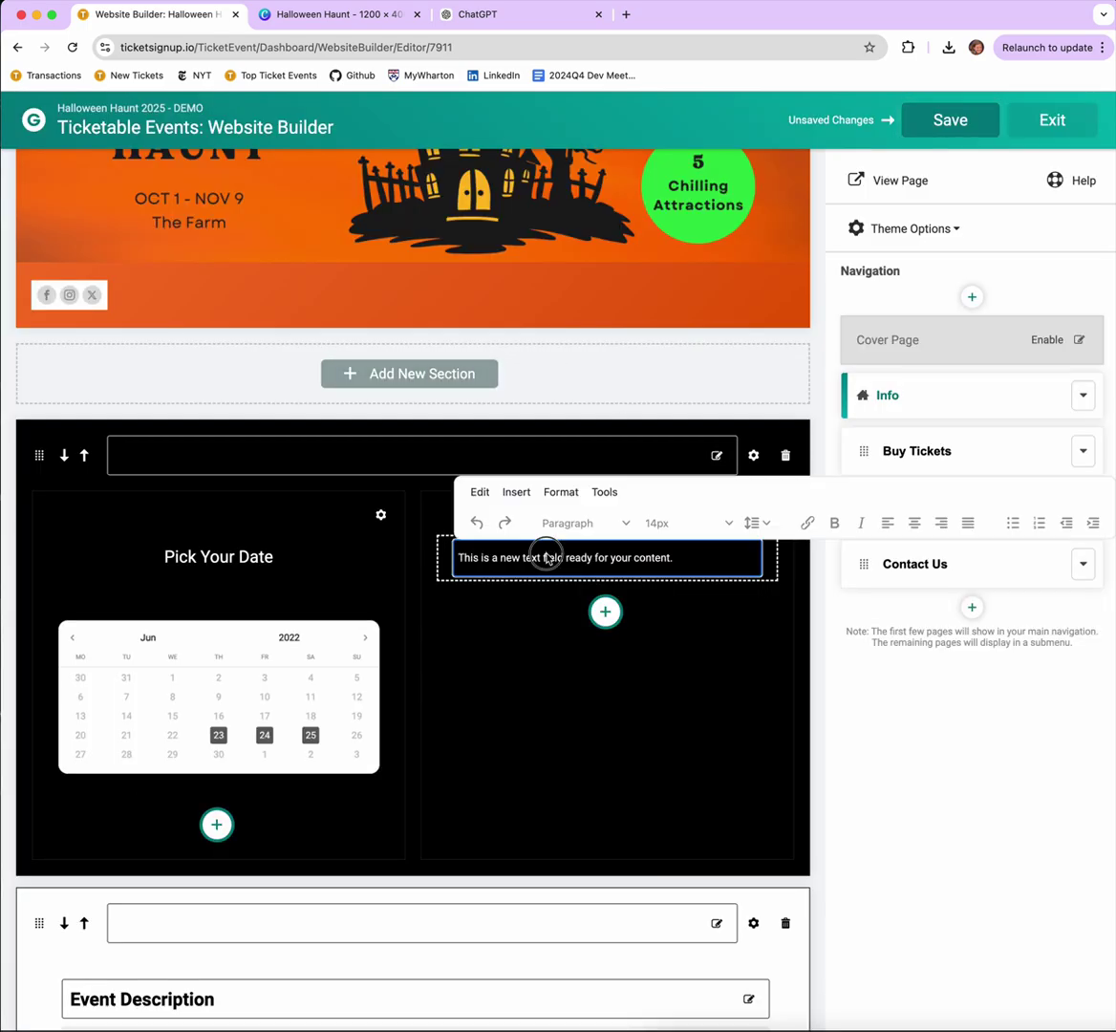
pyautogui.tripleClick(547, 557)
pyautogui.click(588, 523)
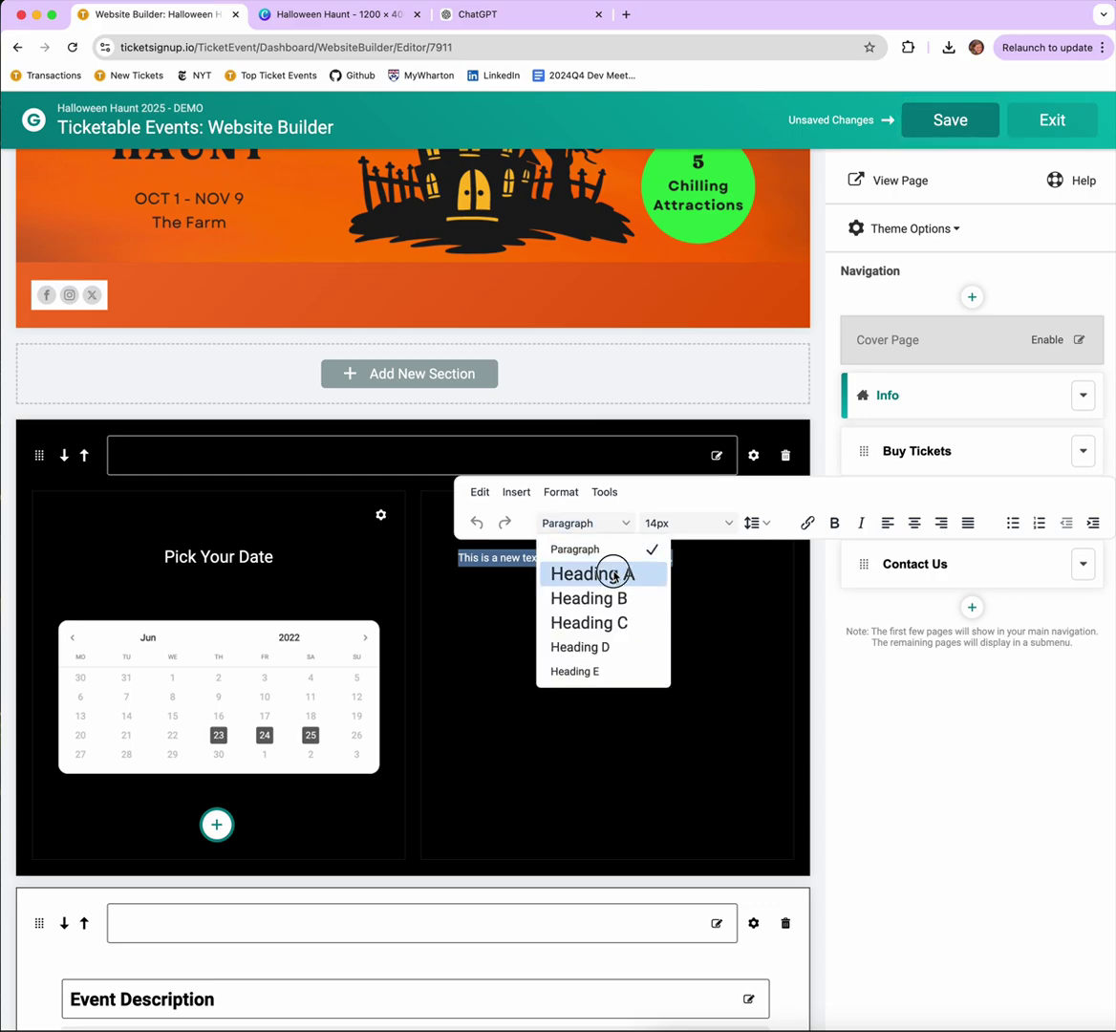
pyautogui.click(588, 574)
pyautogui.write('Buy Tic')
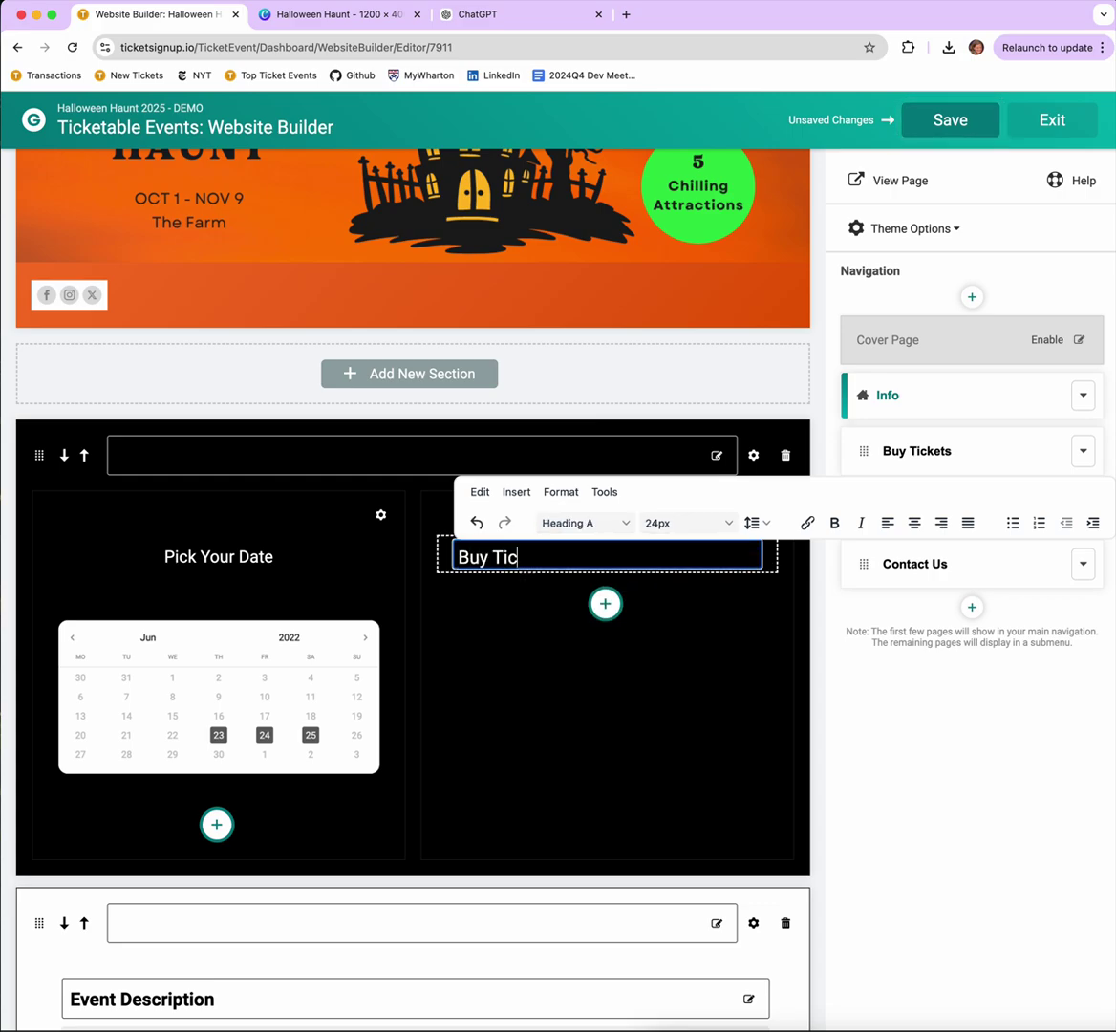
pyautogui.write('kets Today')
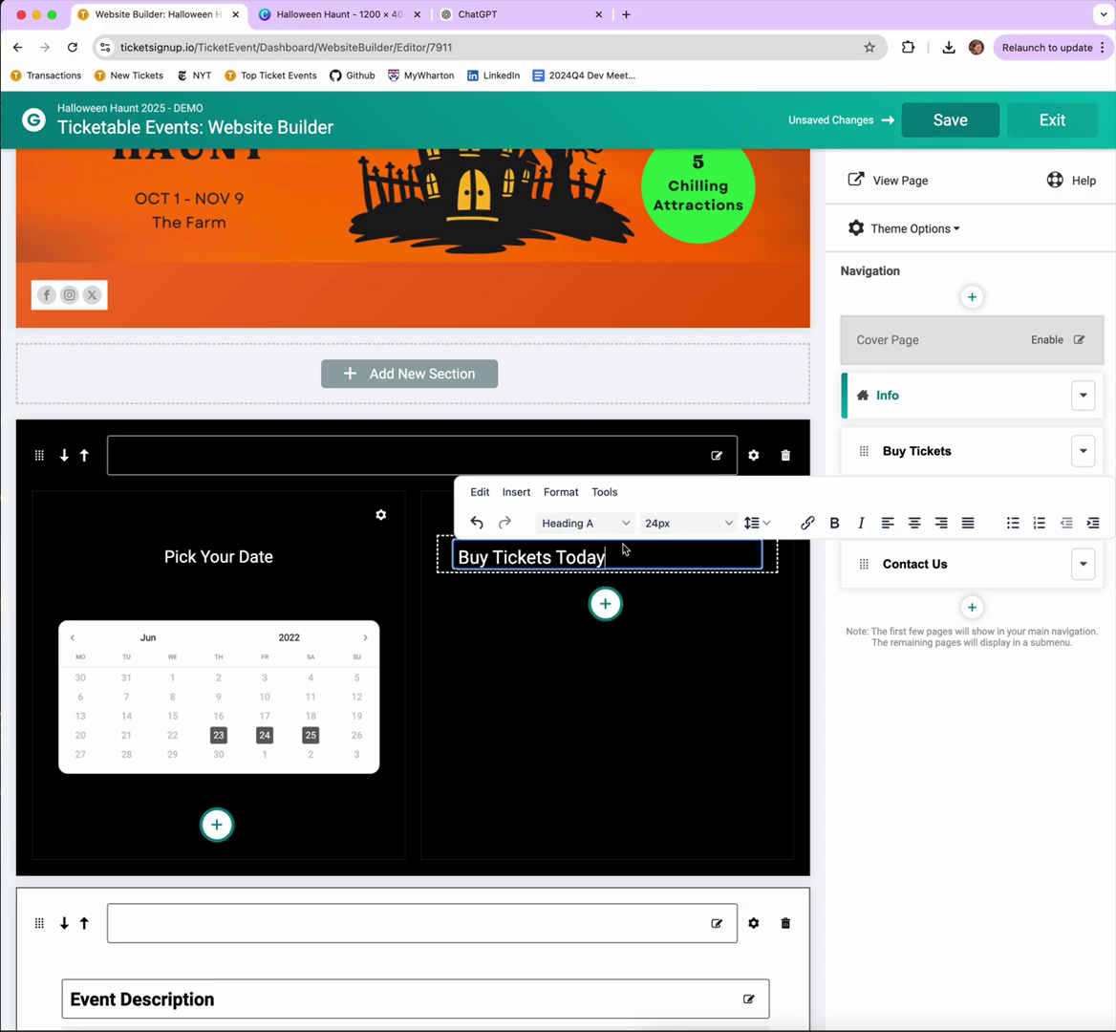
pyautogui.tripleClick(653, 554)
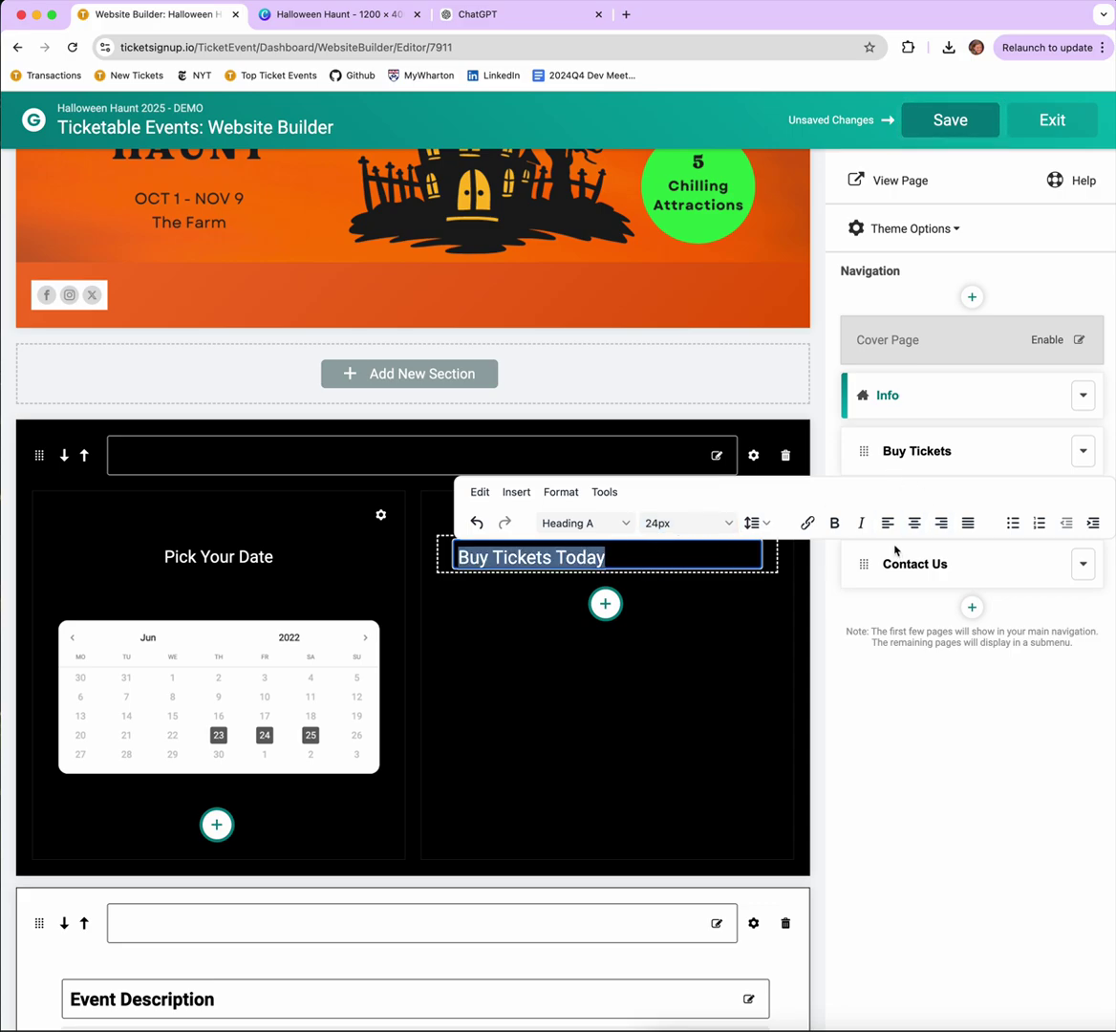
pyautogui.click(914, 522)
# Add an Image component below "Buy Tickets Today" using Halloween Banner 9, the dark glowing-pumpkins picture from the Halloween system images album.
pyautogui.click(606, 603)
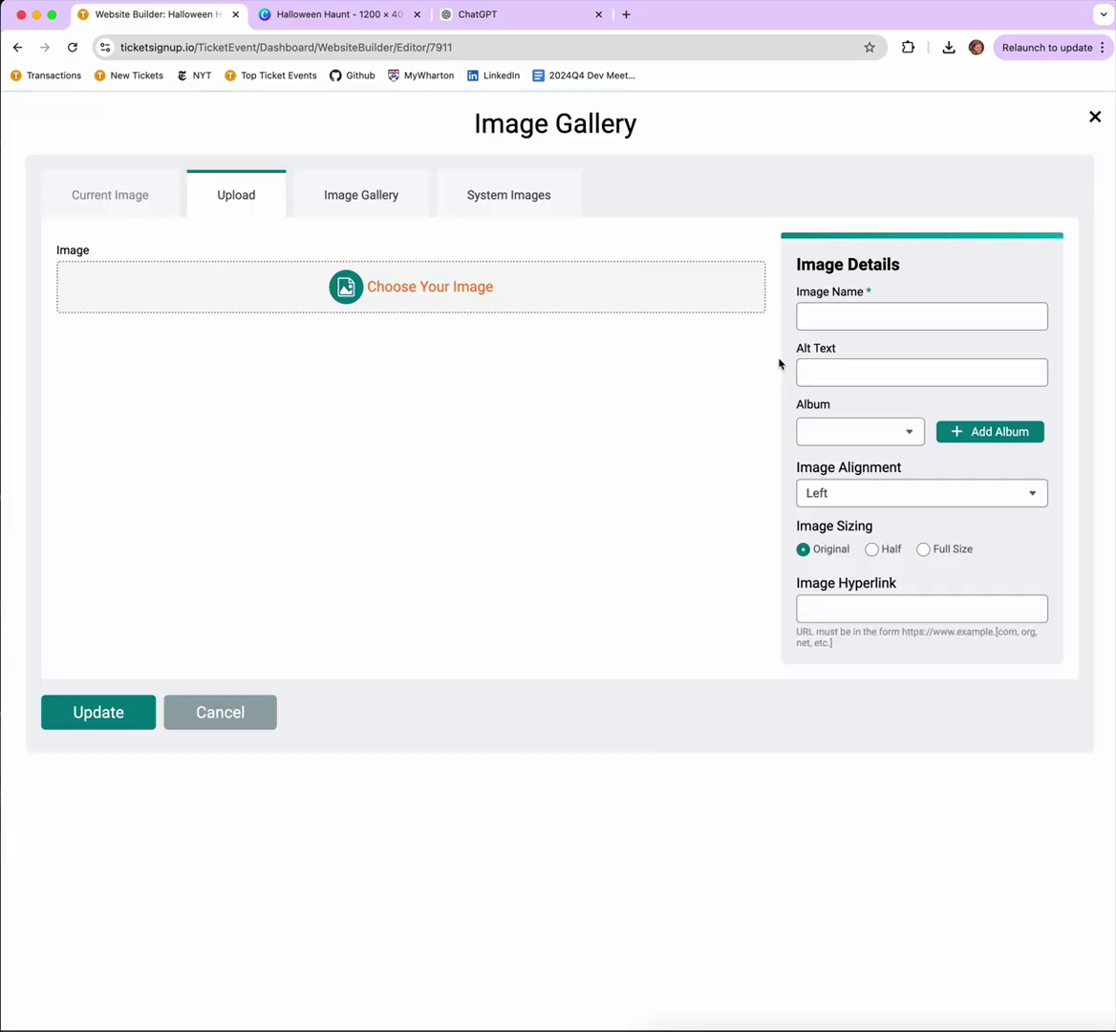
pyautogui.click(782, 345)
pyautogui.click(524, 214)
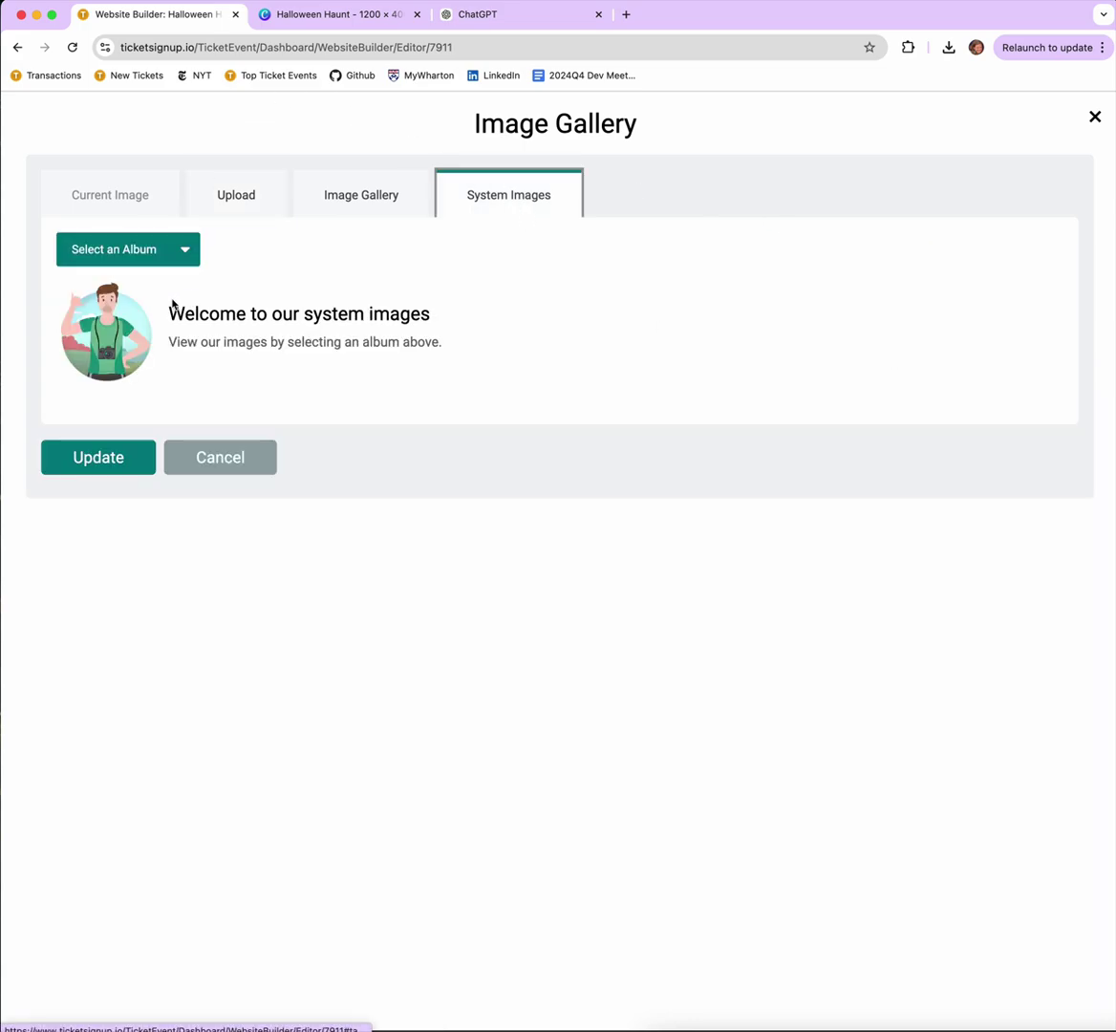
pyautogui.click(153, 250)
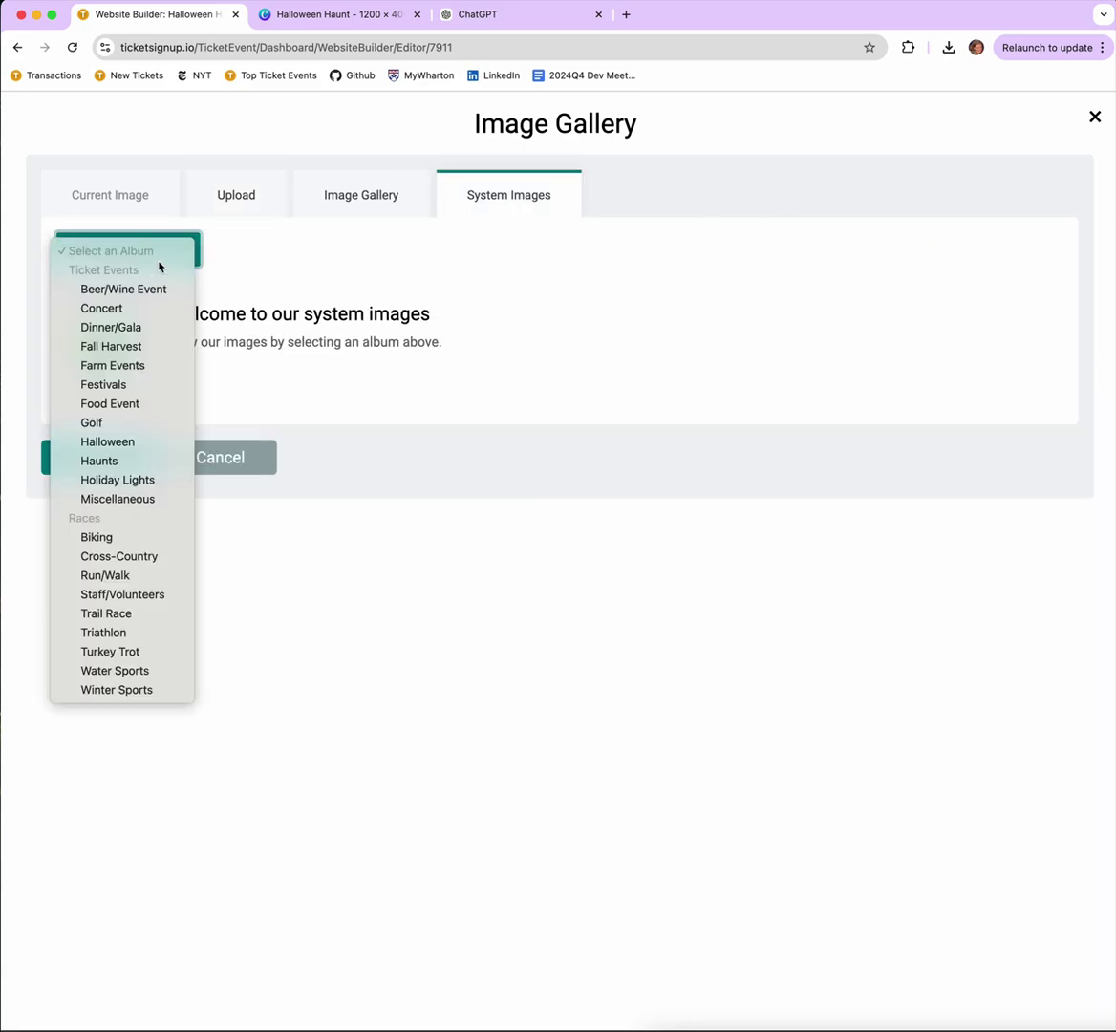
pyautogui.click(119, 446)
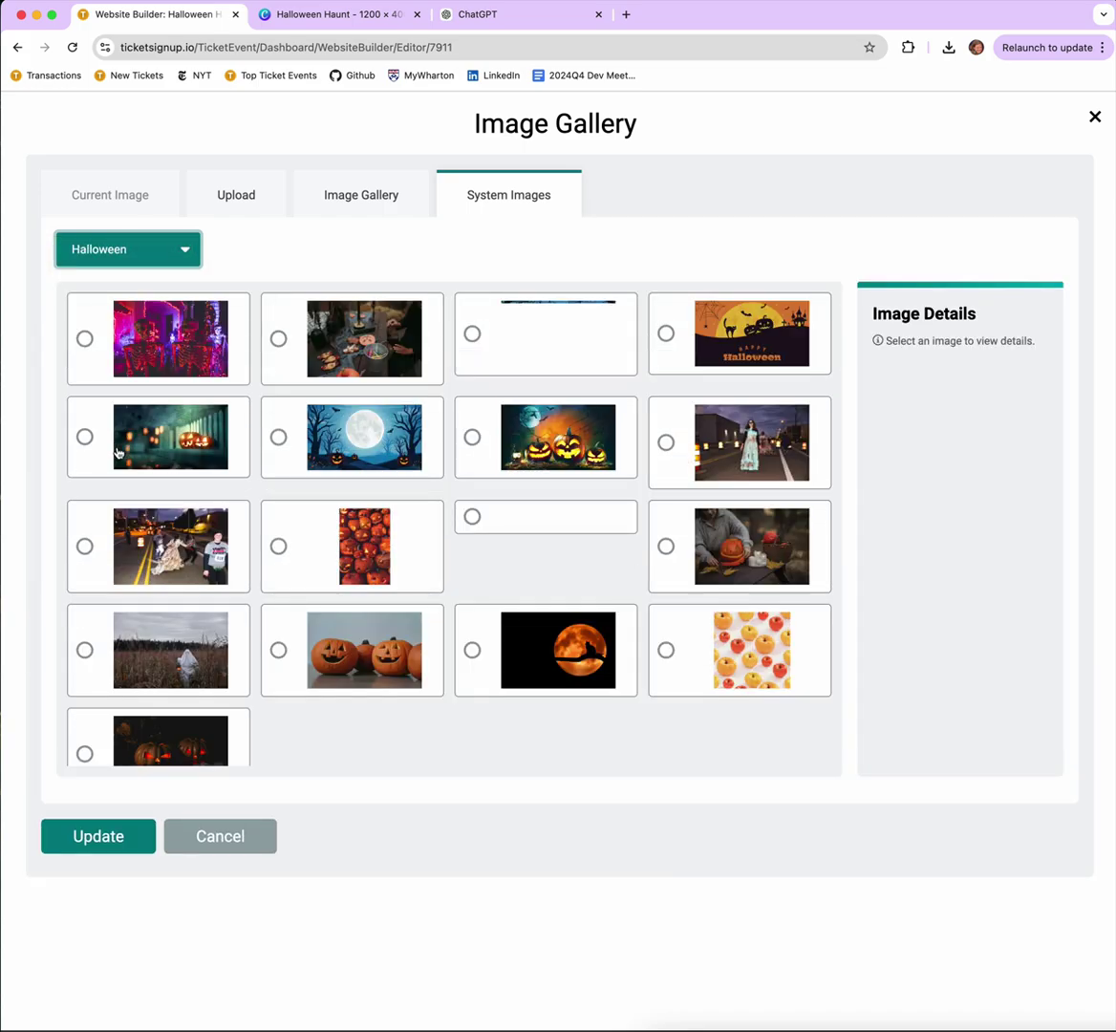
pyautogui.scroll(-1, 425, 446)
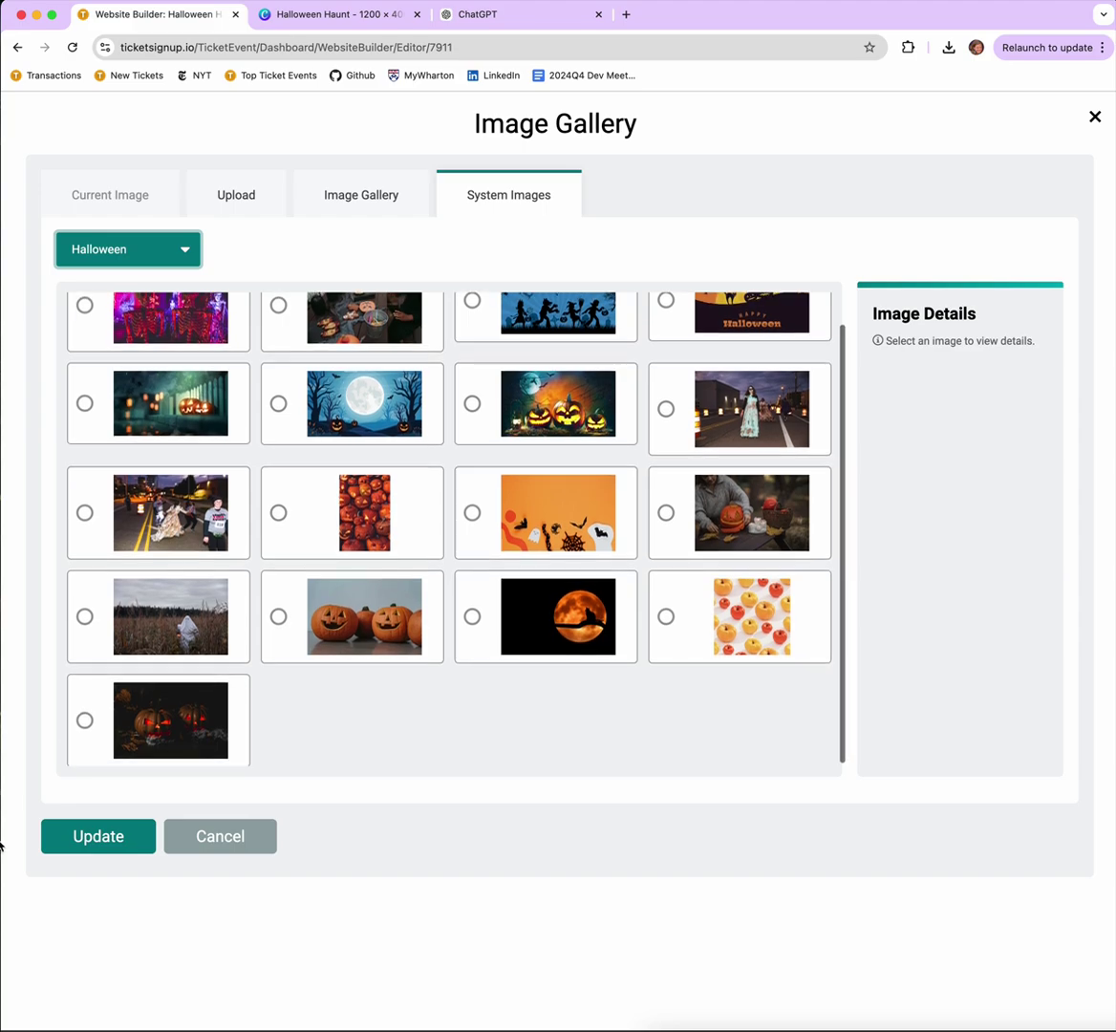
pyautogui.click(85, 718)
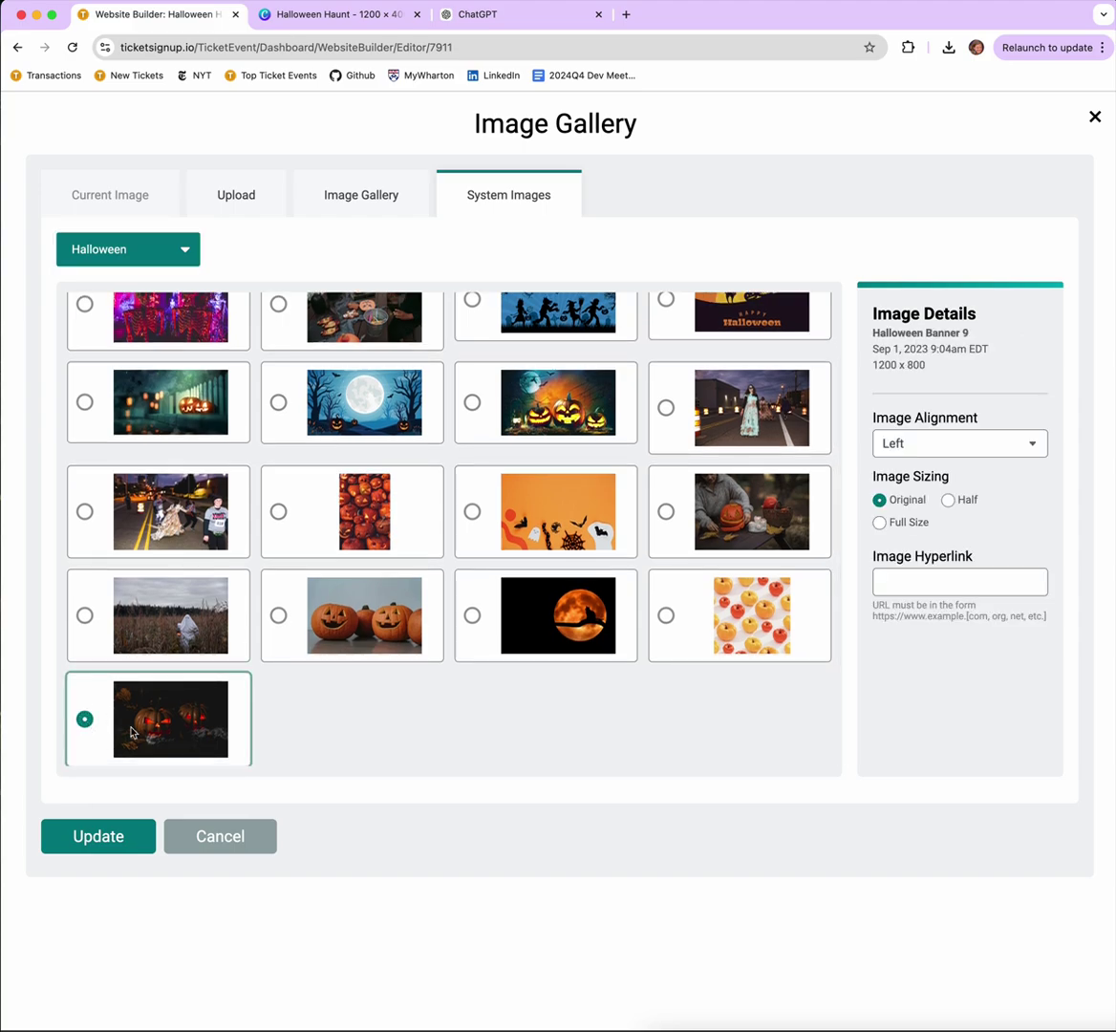
pyautogui.click(122, 847)
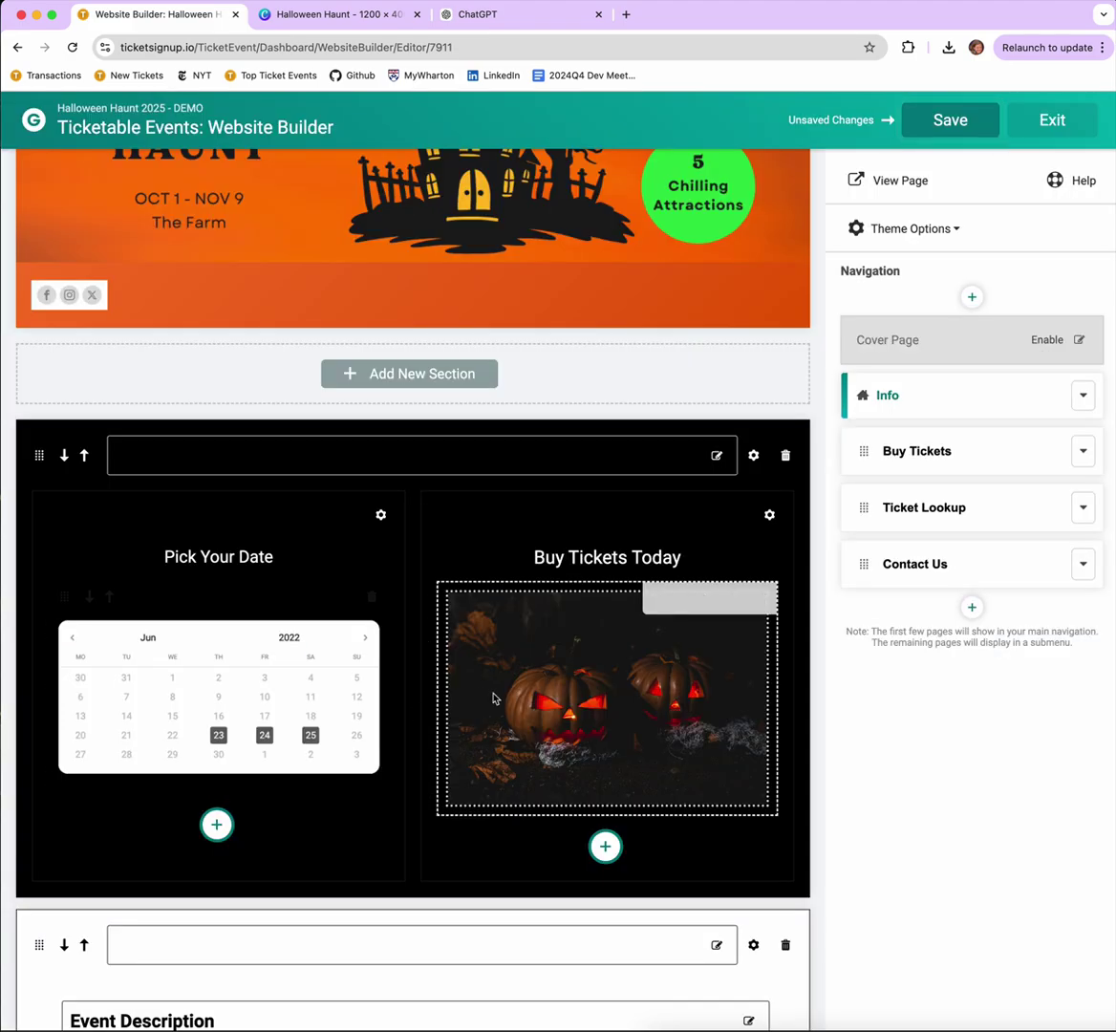
# Add a Button component below the pumpkin image, link it to Registration, and name it "Buy Tickets".
pyautogui.click(605, 845)
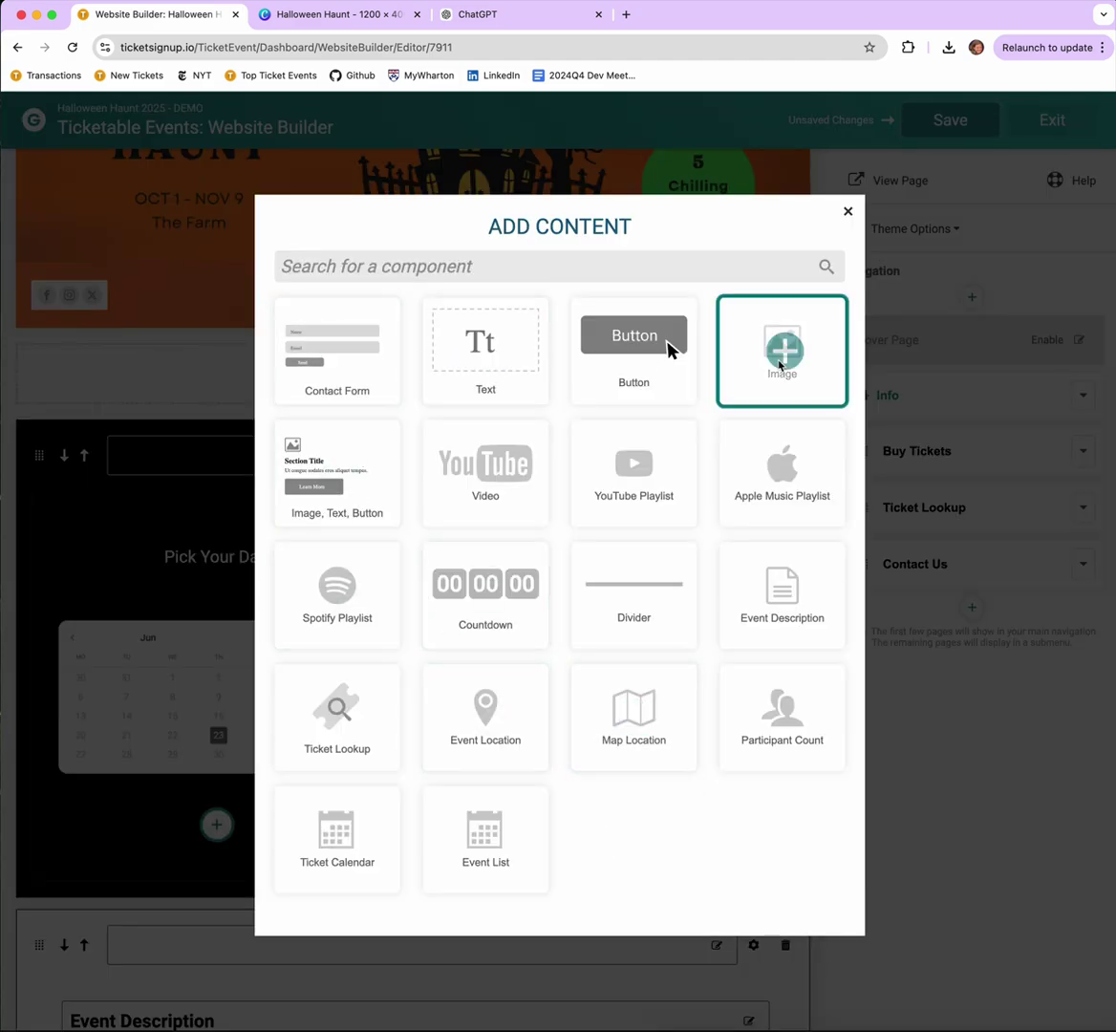
pyautogui.click(669, 349)
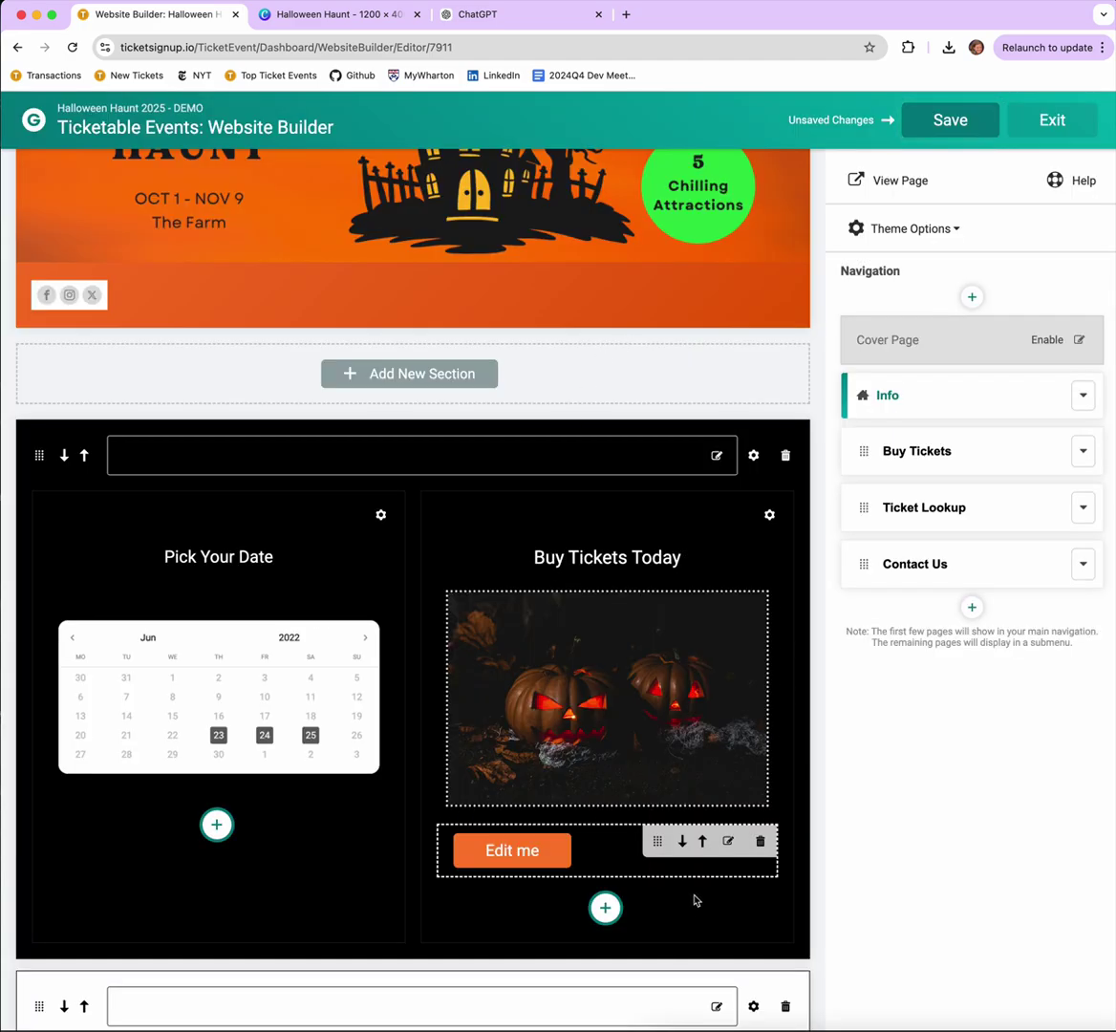
pyautogui.click(728, 841)
pyautogui.scroll(-3, 650, 879)
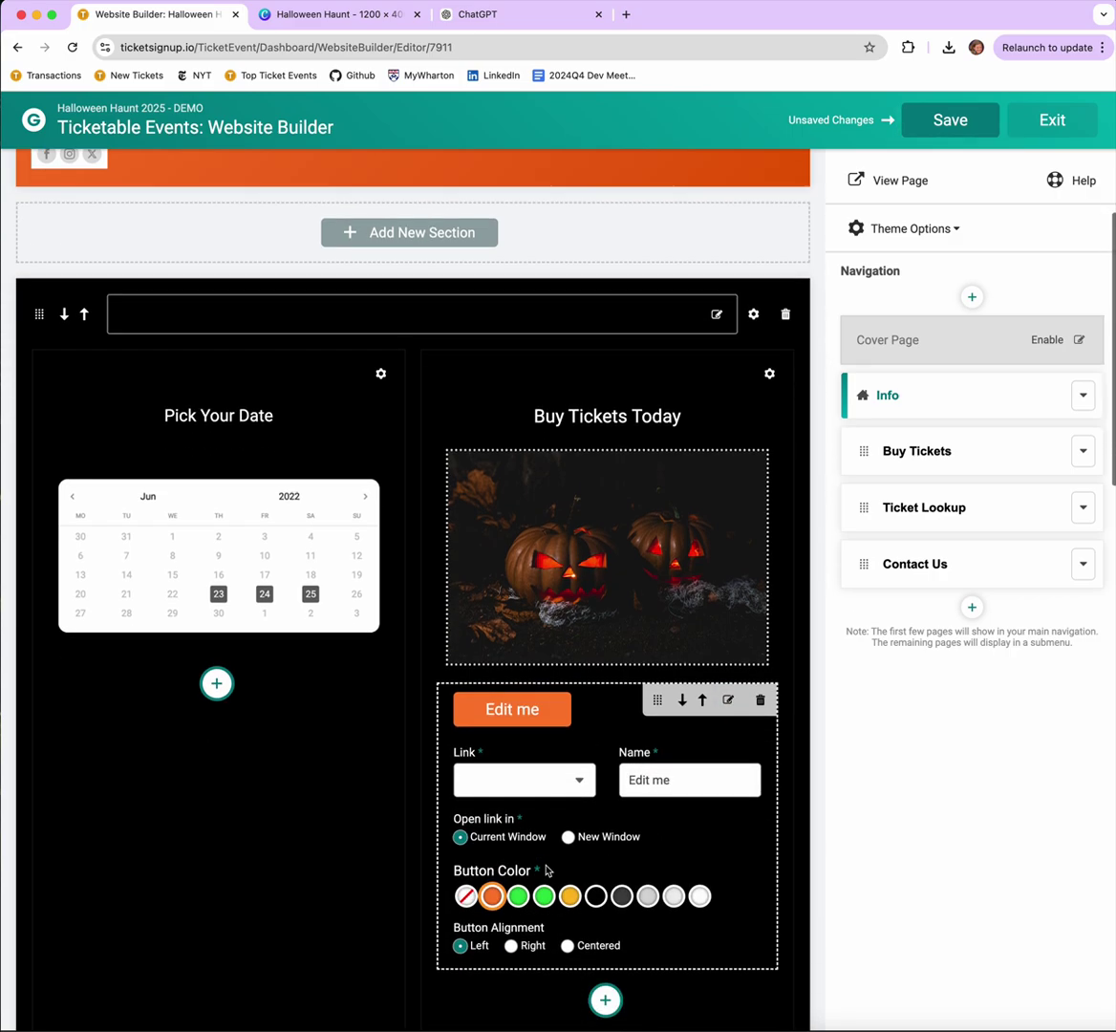
pyautogui.click(564, 772)
pyautogui.click(538, 812)
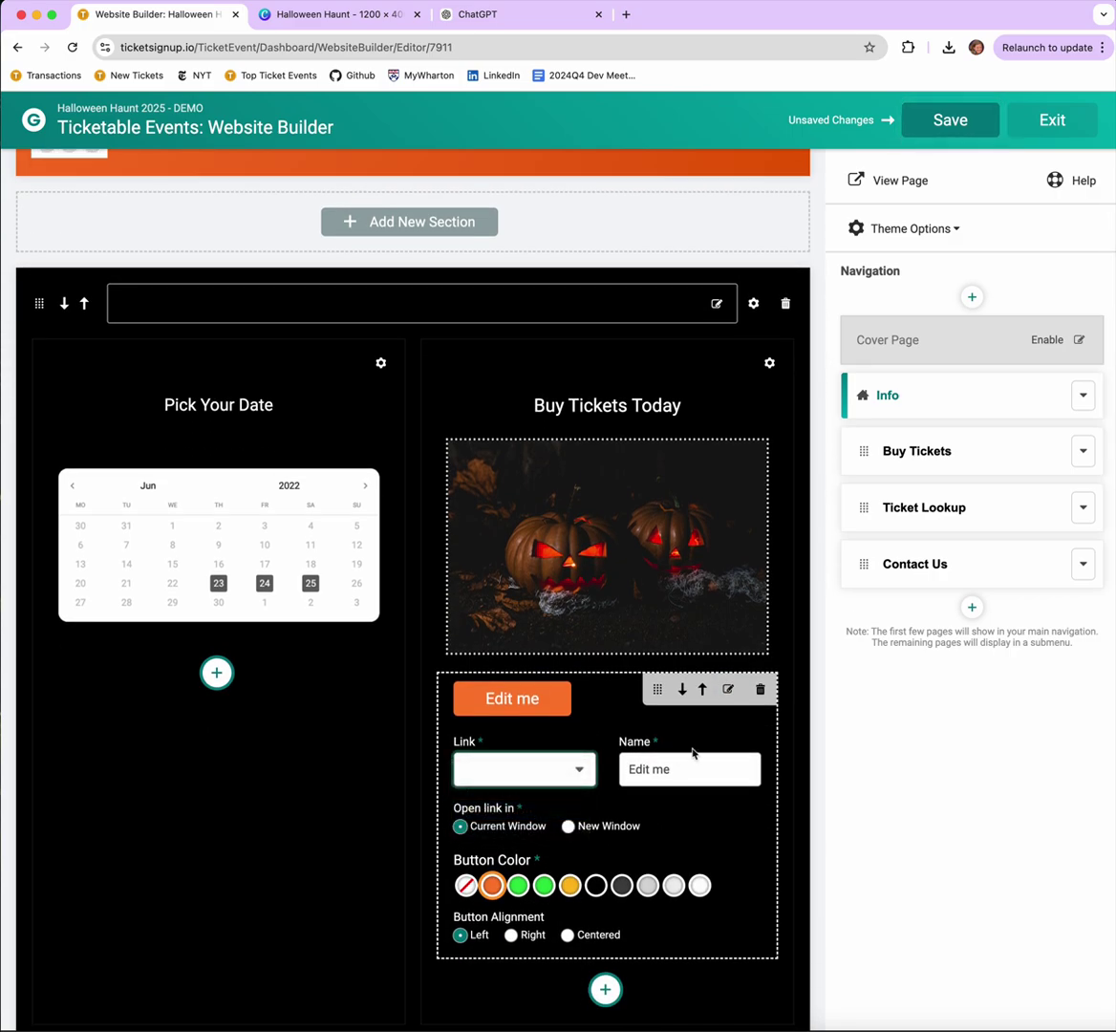
pyautogui.doubleClick(673, 770)
pyautogui.write('Buy Tickets')
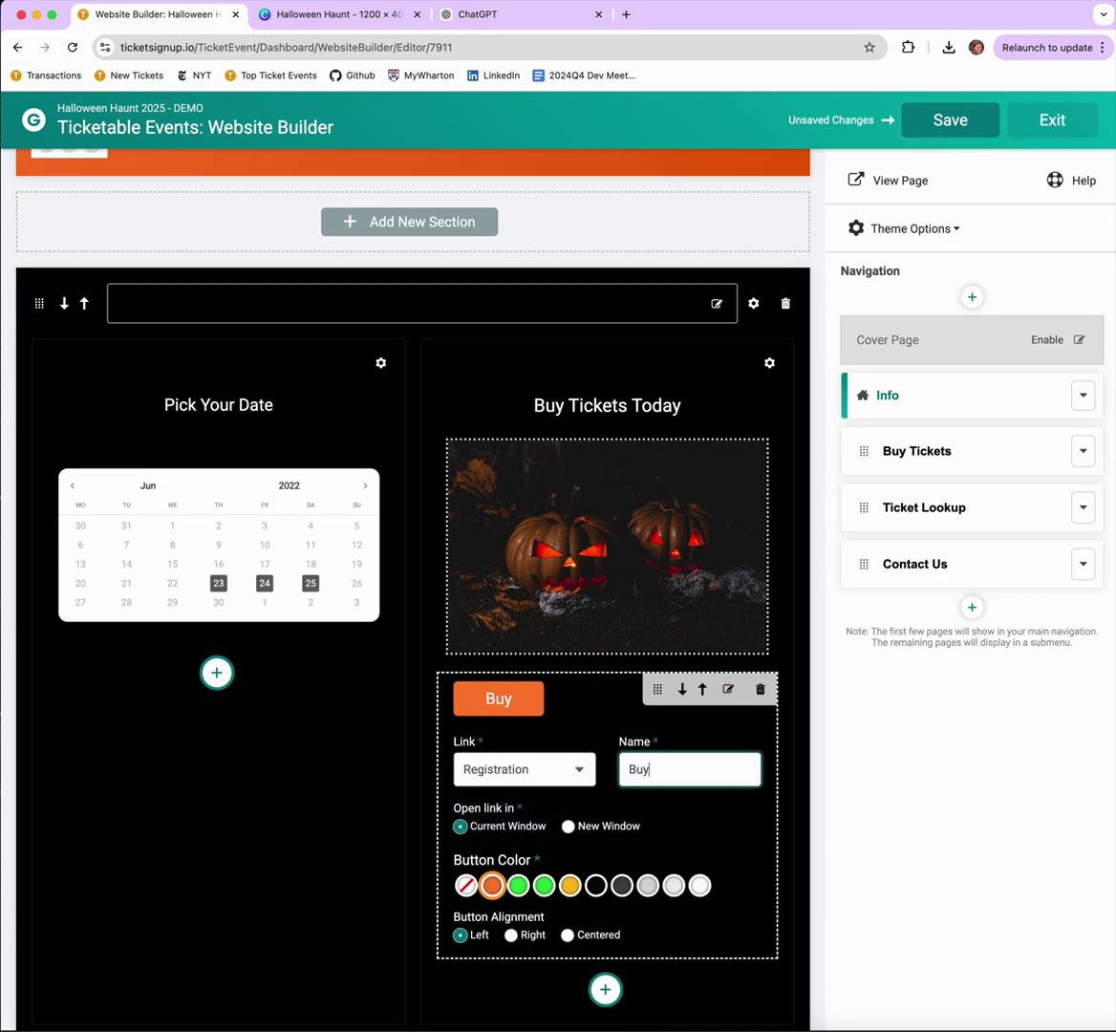
# Color the Buy Tickets button with the first green swatch, center it, and save the website.
pyautogui.click(518, 885)
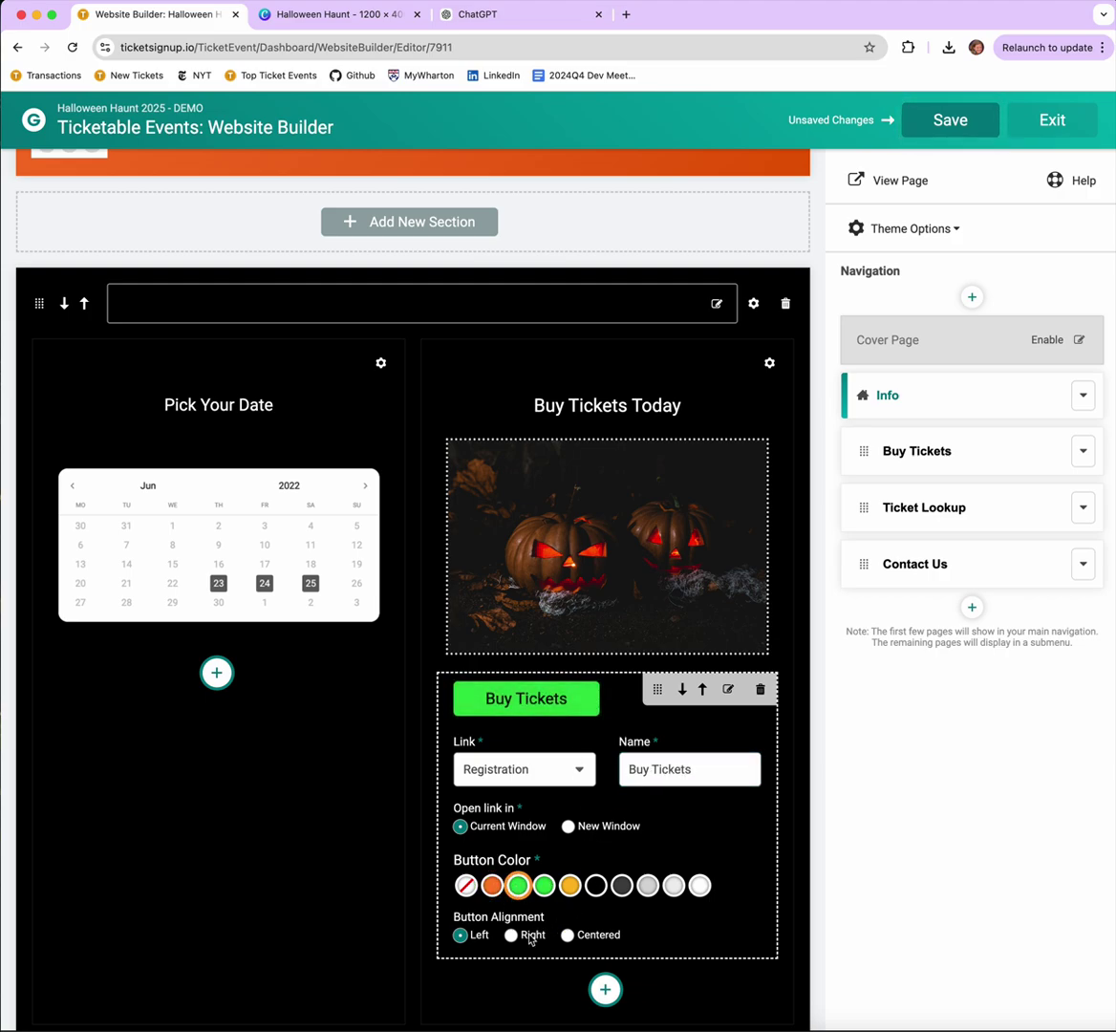
pyautogui.click(567, 935)
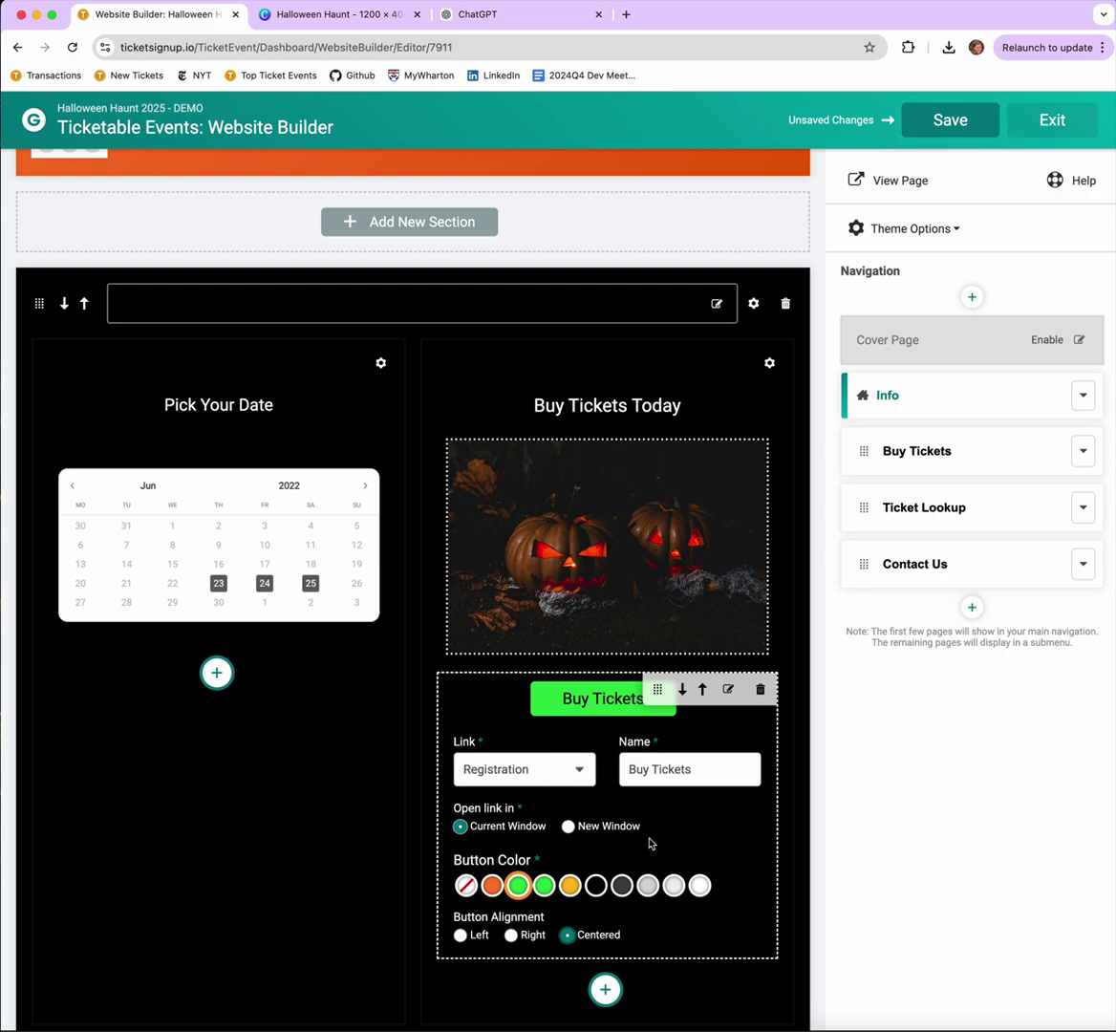
pyautogui.click(939, 126)
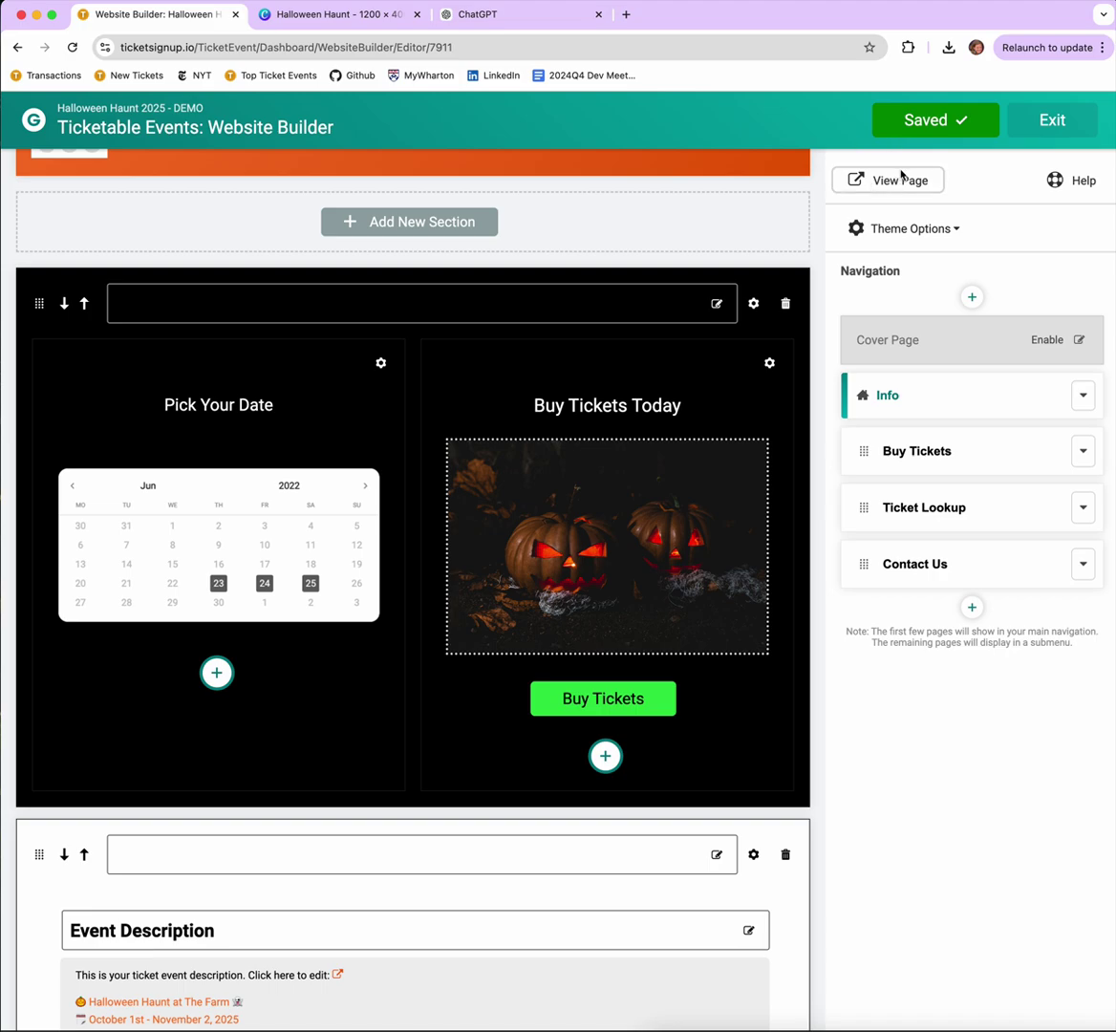
# View the live event page and examine the ticket section, event description, attraction cards, contact and location blocks, and photo slideshow.
pyautogui.click(890, 181)
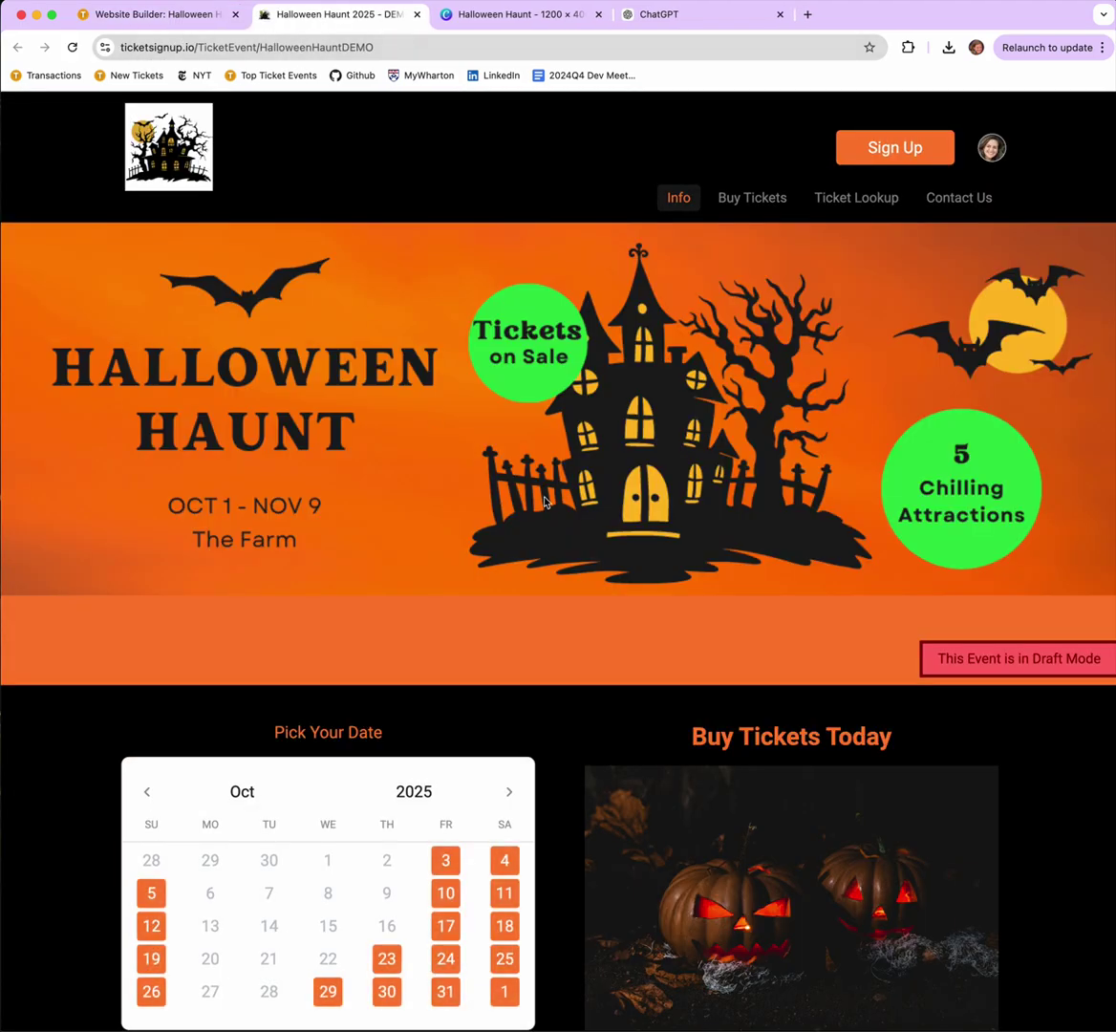
pyautogui.scroll(-1, 717, 546)
pyautogui.scroll(1, 718, 547)
pyautogui.scroll(-8, 544, 550)
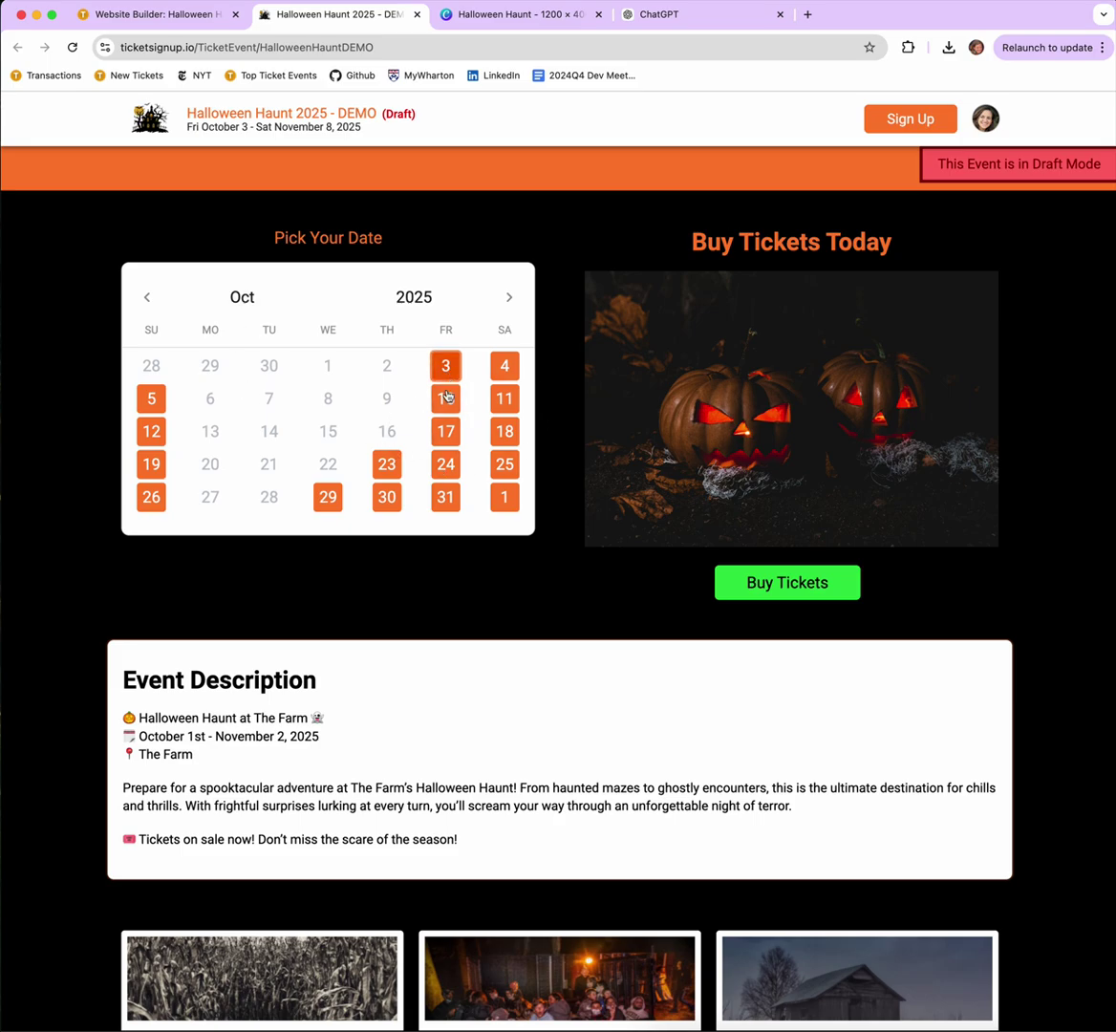
pyautogui.click(447, 399)
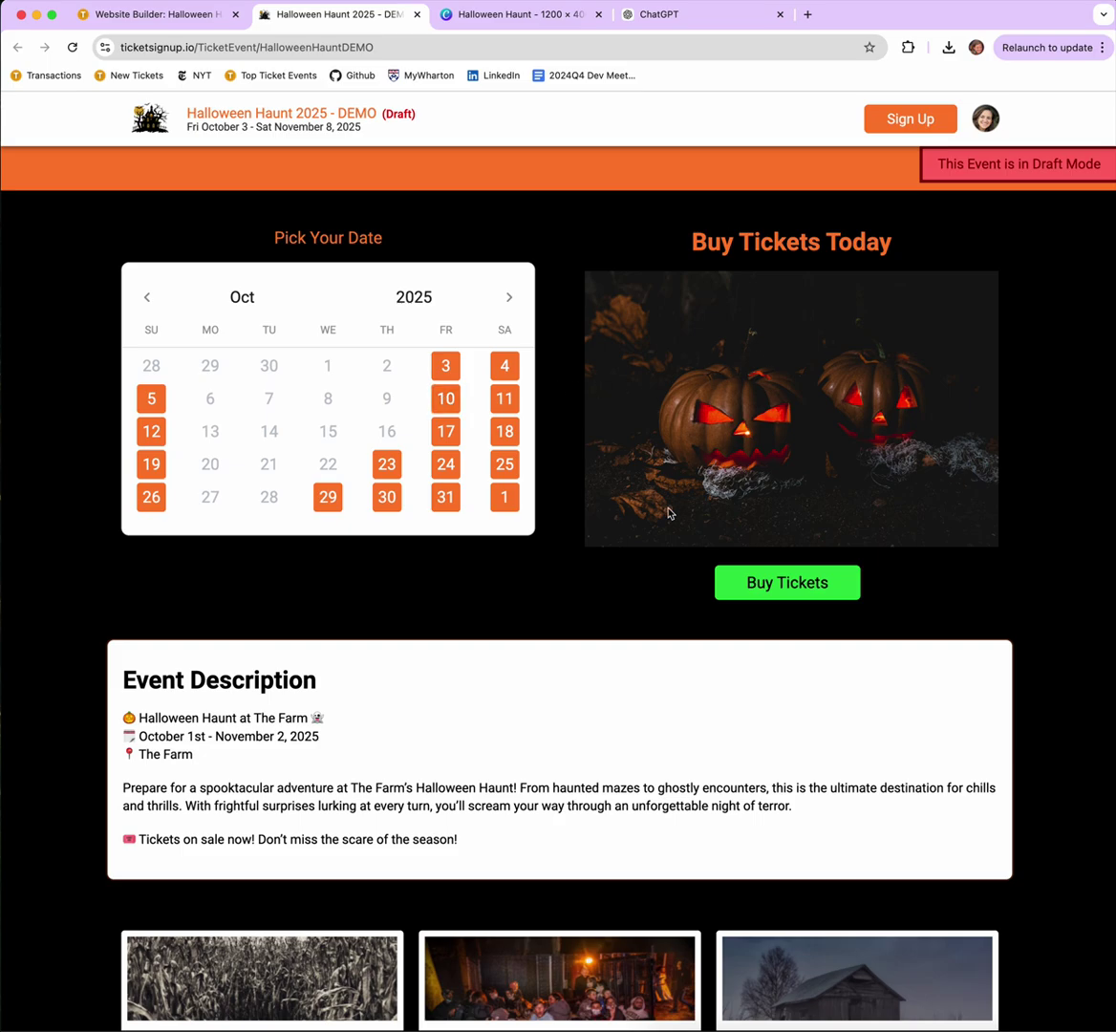
pyautogui.scroll(-2, 668, 513)
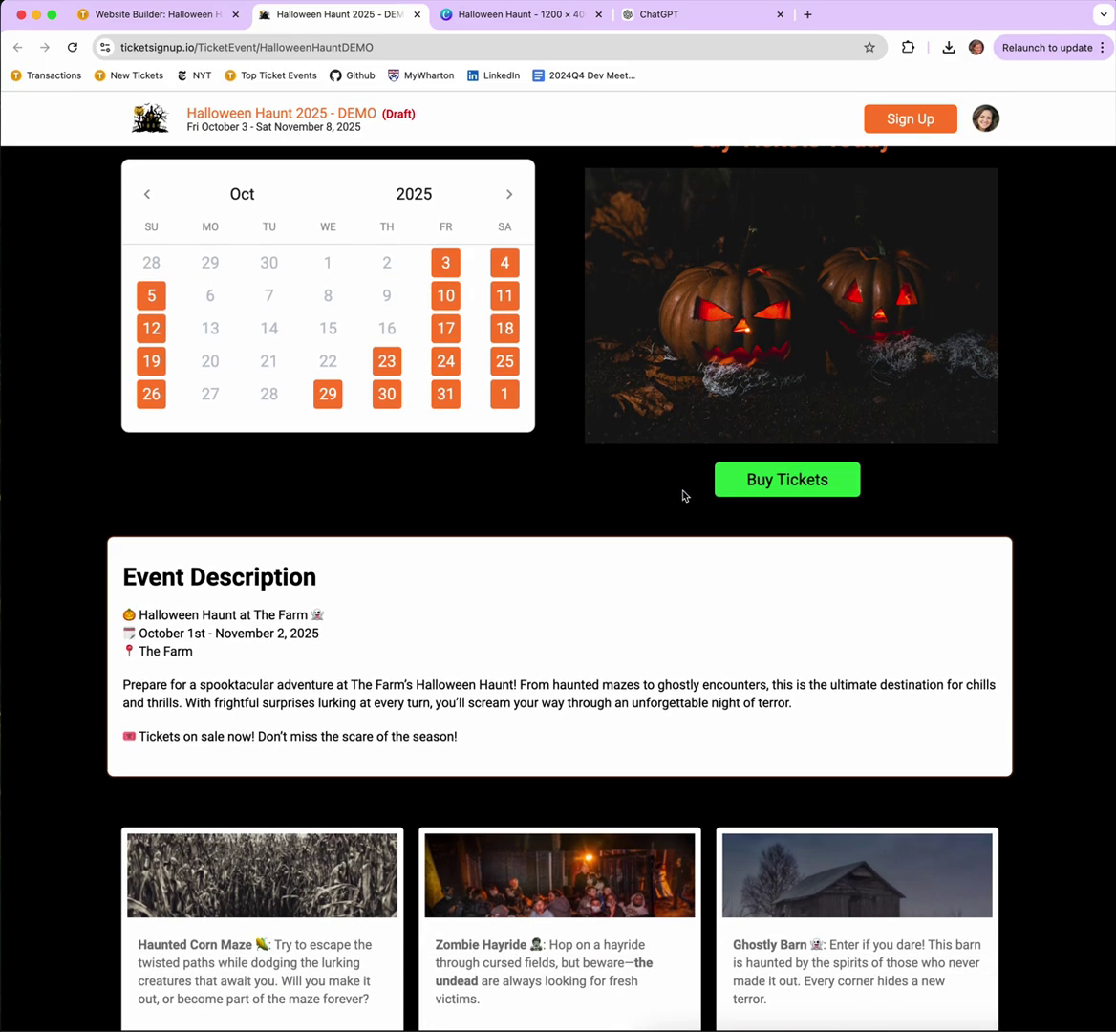
pyautogui.scroll(-1, 680, 494)
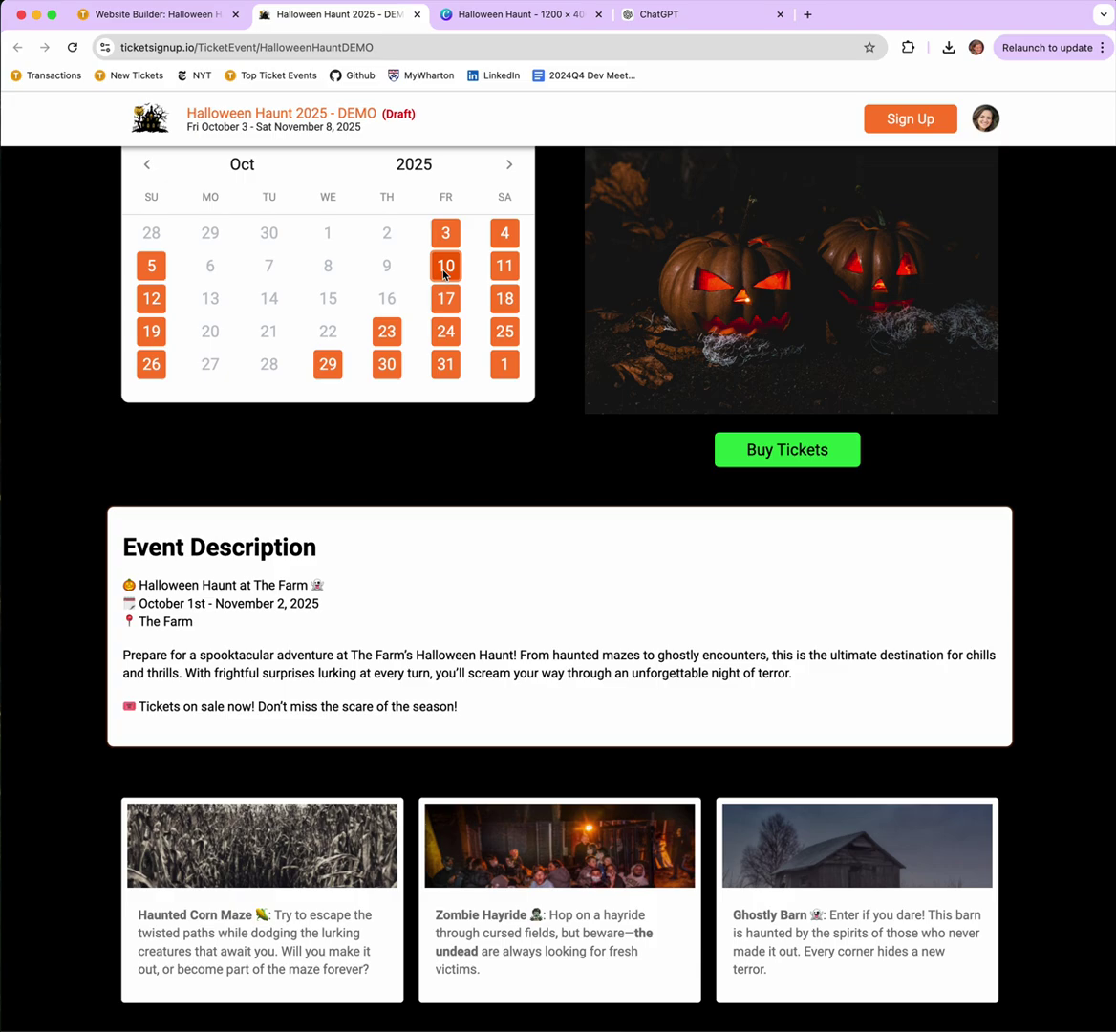
pyautogui.scroll(-5, 1035, 489)
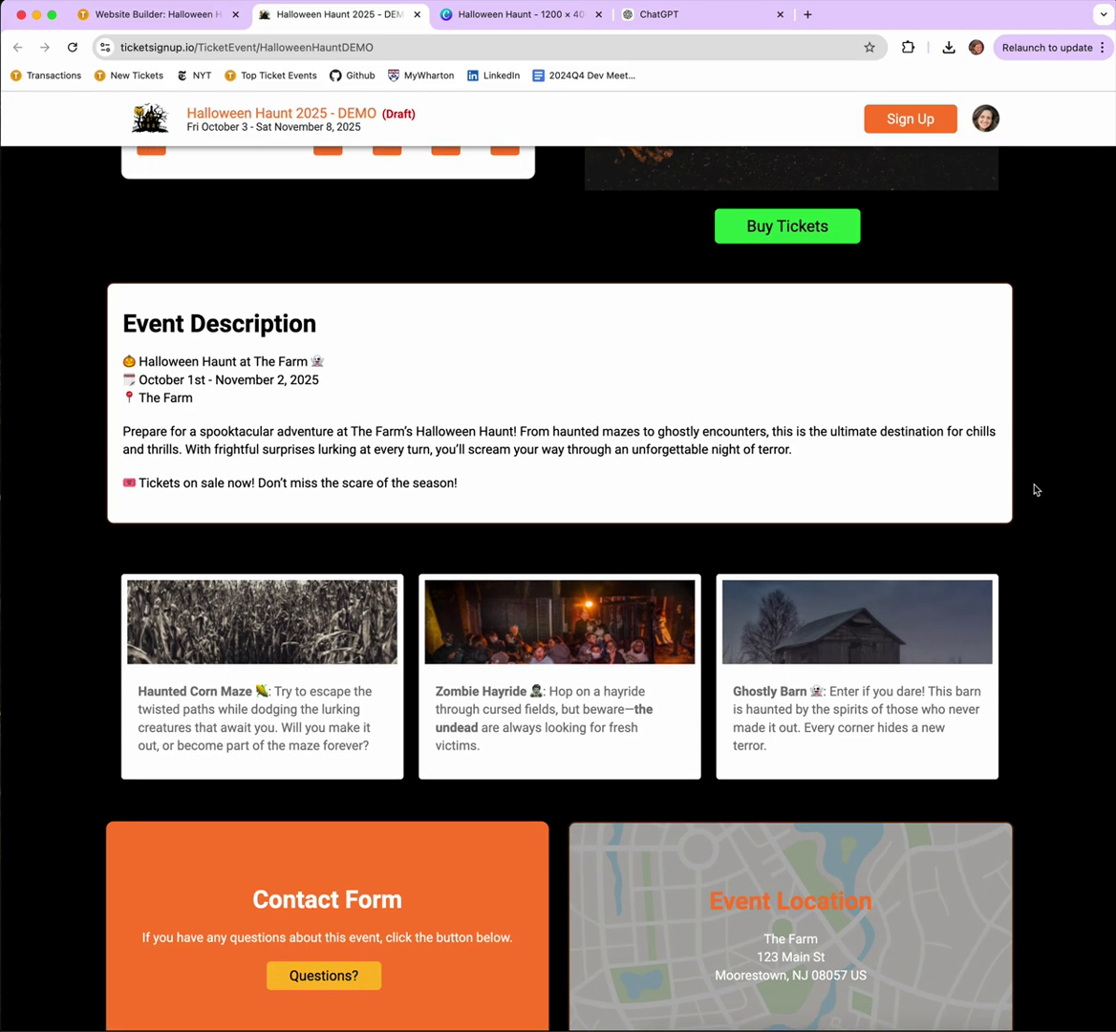
pyautogui.scroll(-4, 1035, 489)
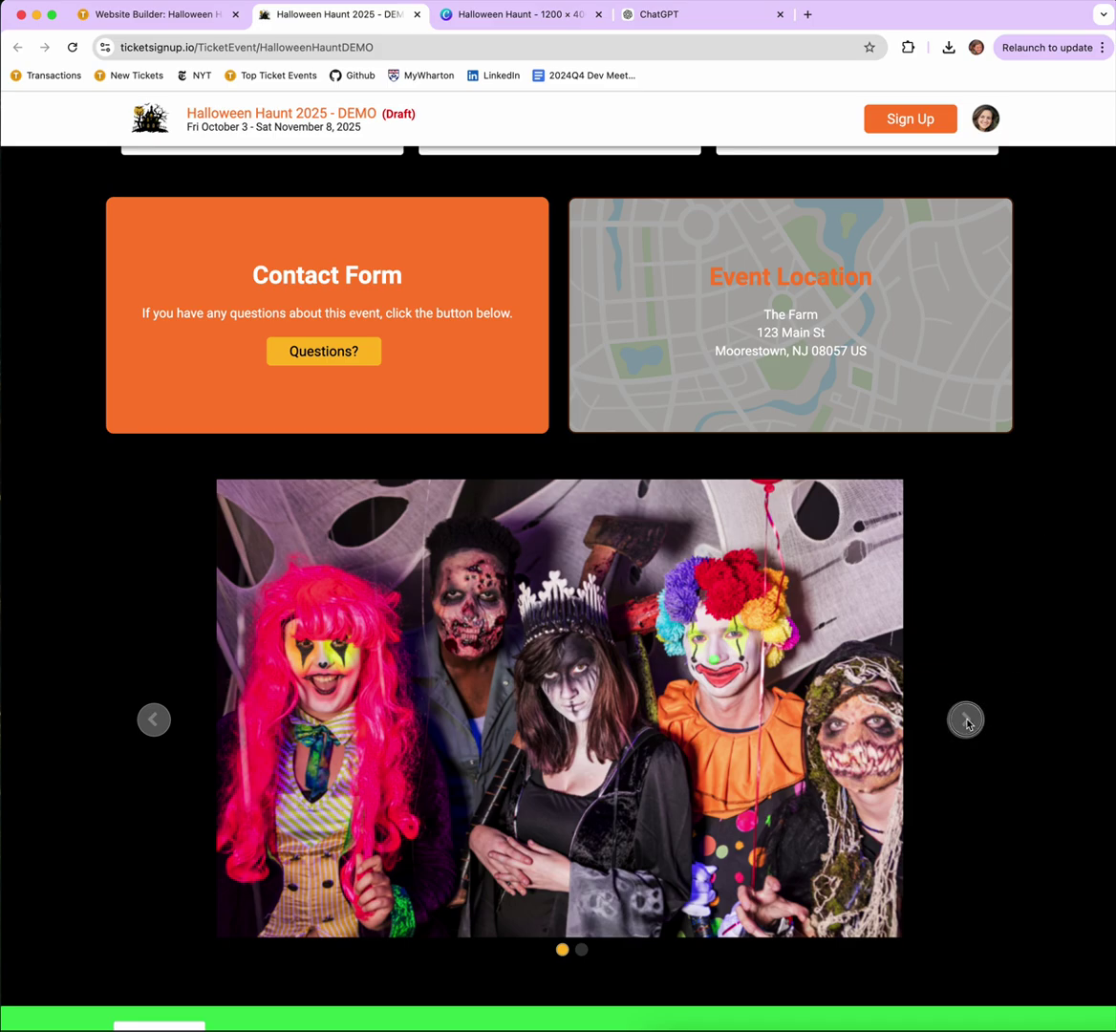
pyautogui.click(967, 717)
pyautogui.scroll(5, 1034, 625)
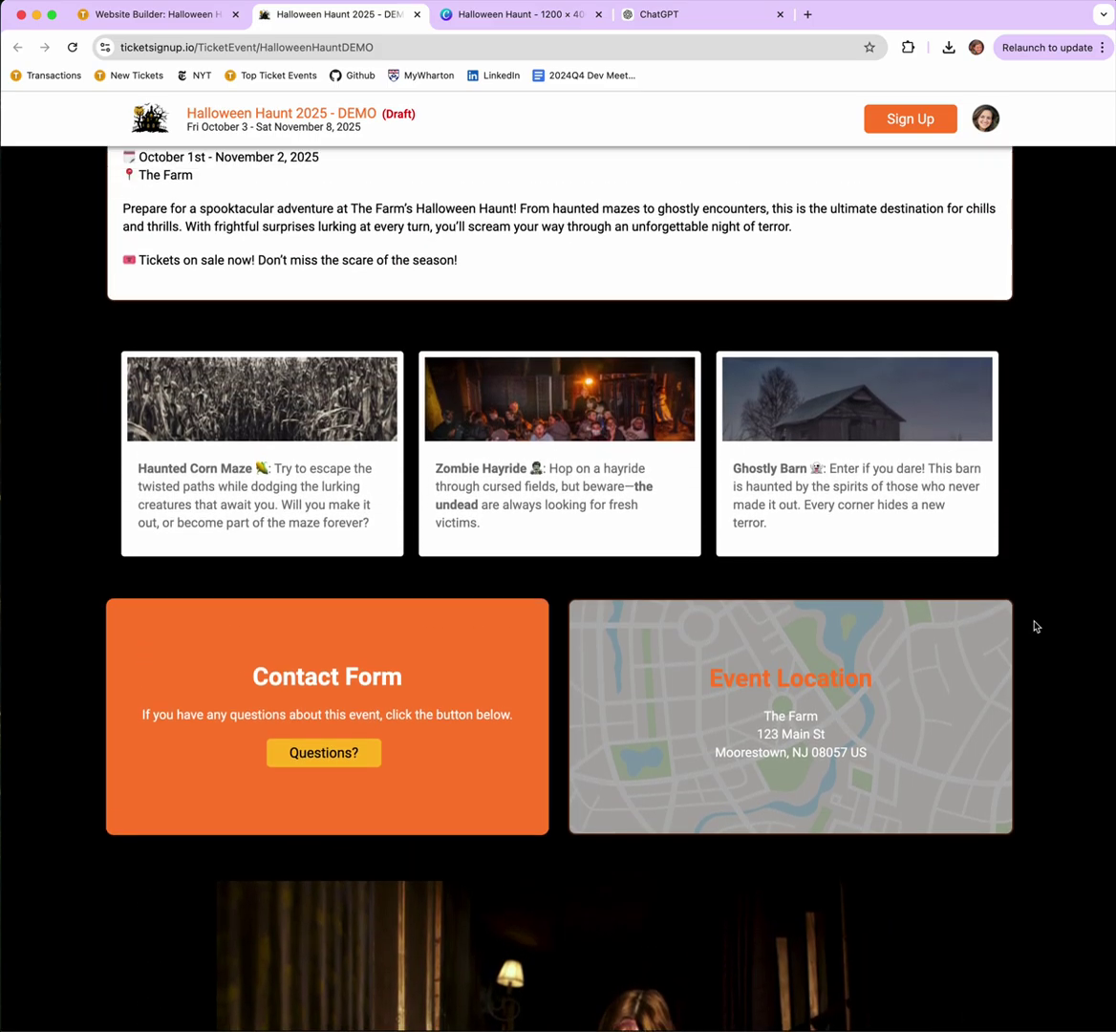
pyautogui.scroll(3, 1035, 625)
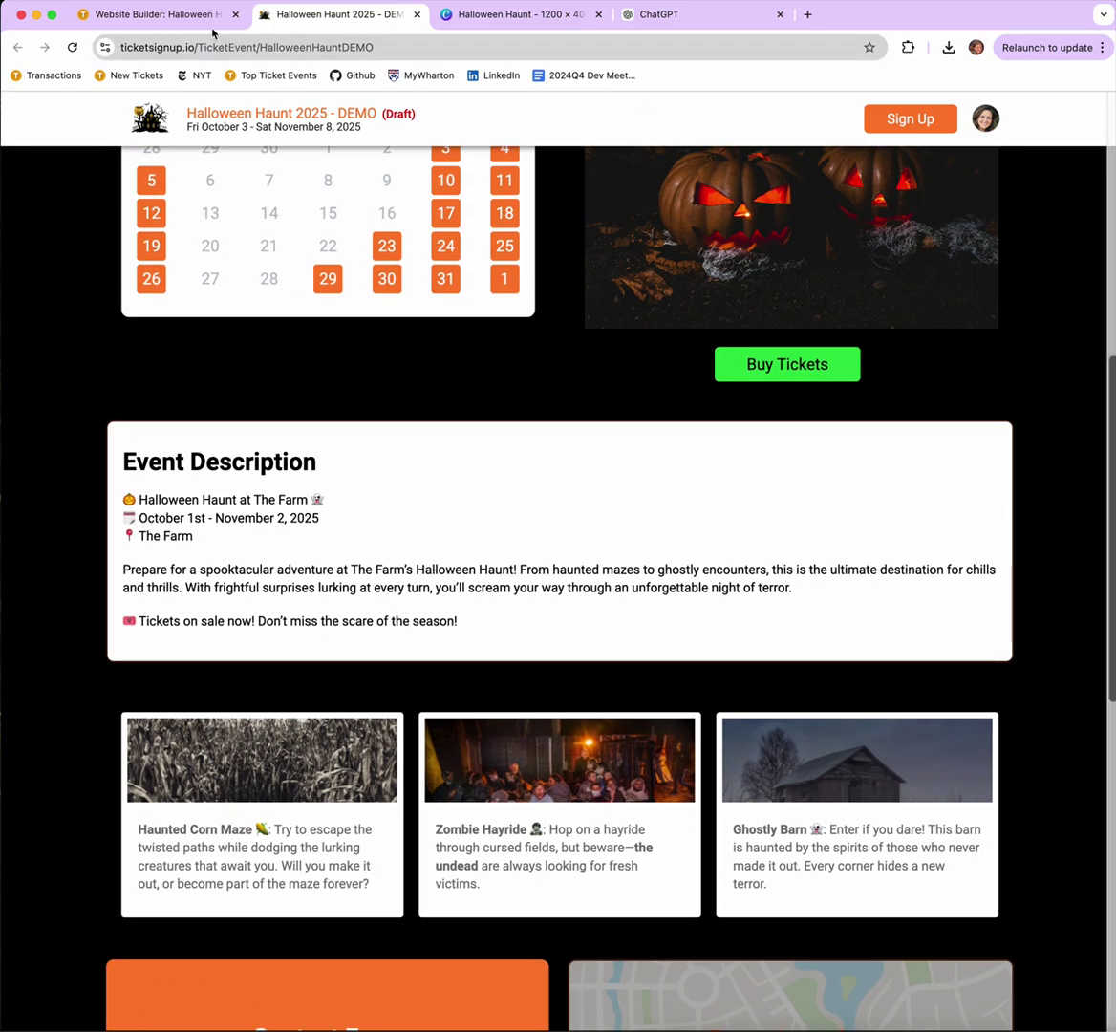
# Return to the Website Builder and set the Event Description component's text alignment to Center.
pyautogui.click(175, 19)
pyautogui.scroll(-4, 618, 483)
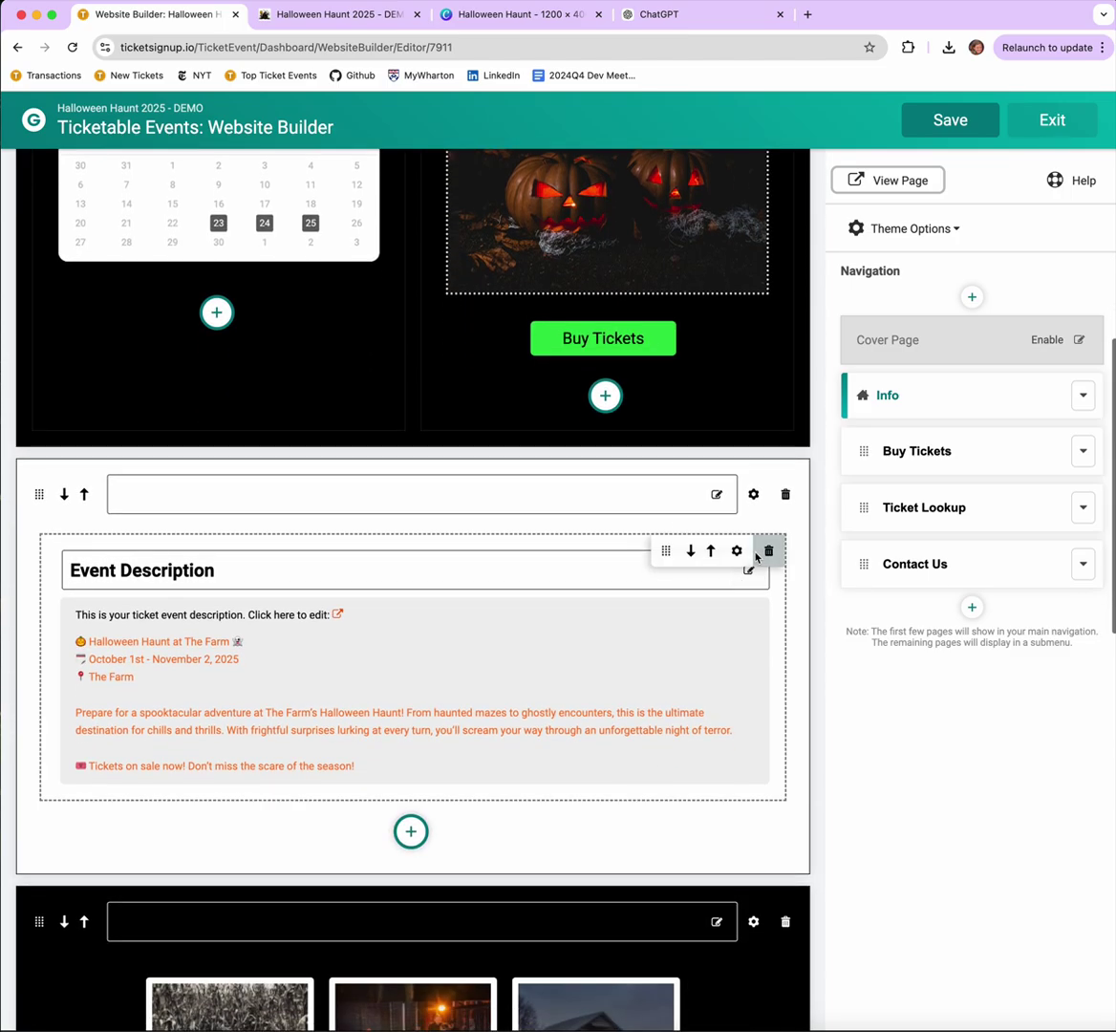
pyautogui.click(737, 553)
pyautogui.click(256, 546)
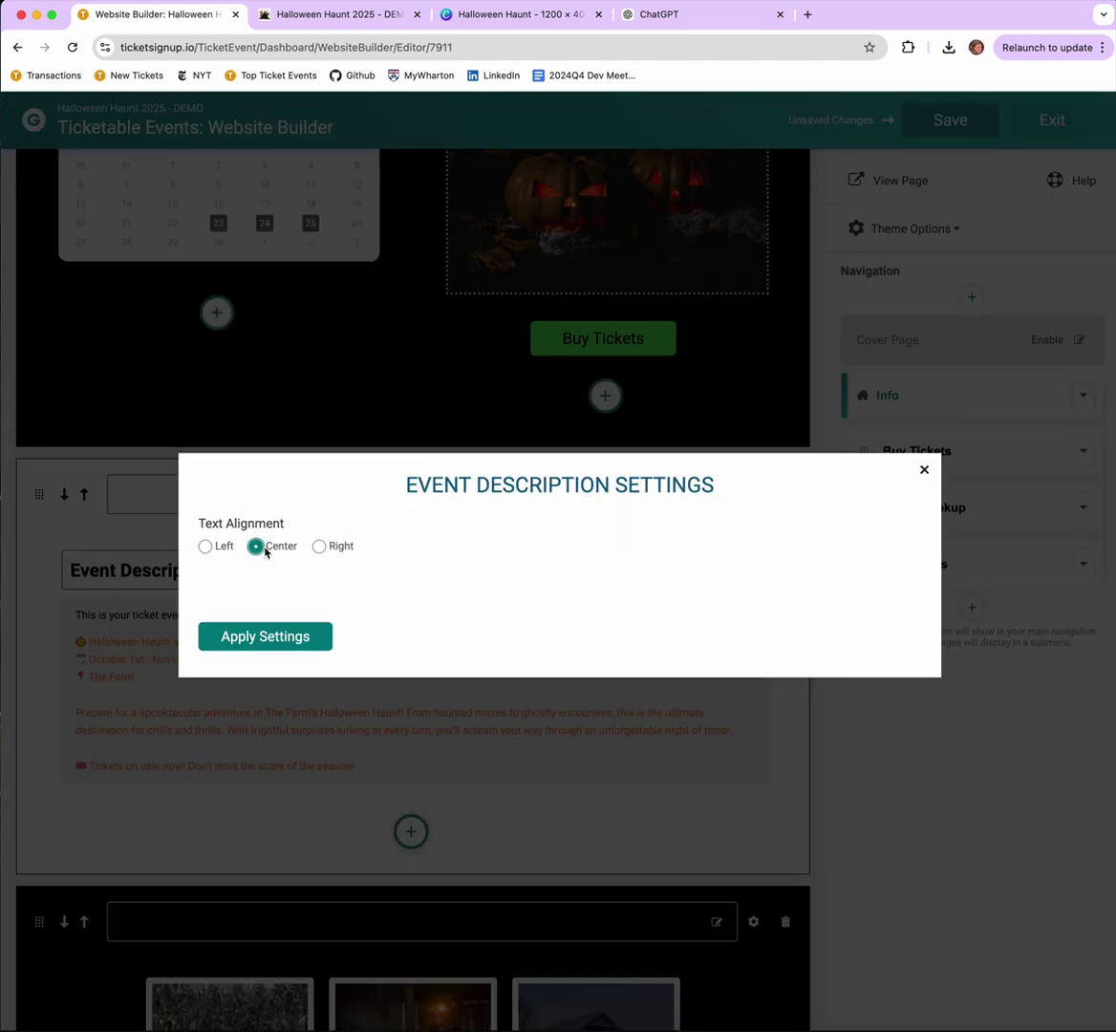
pyautogui.click(304, 640)
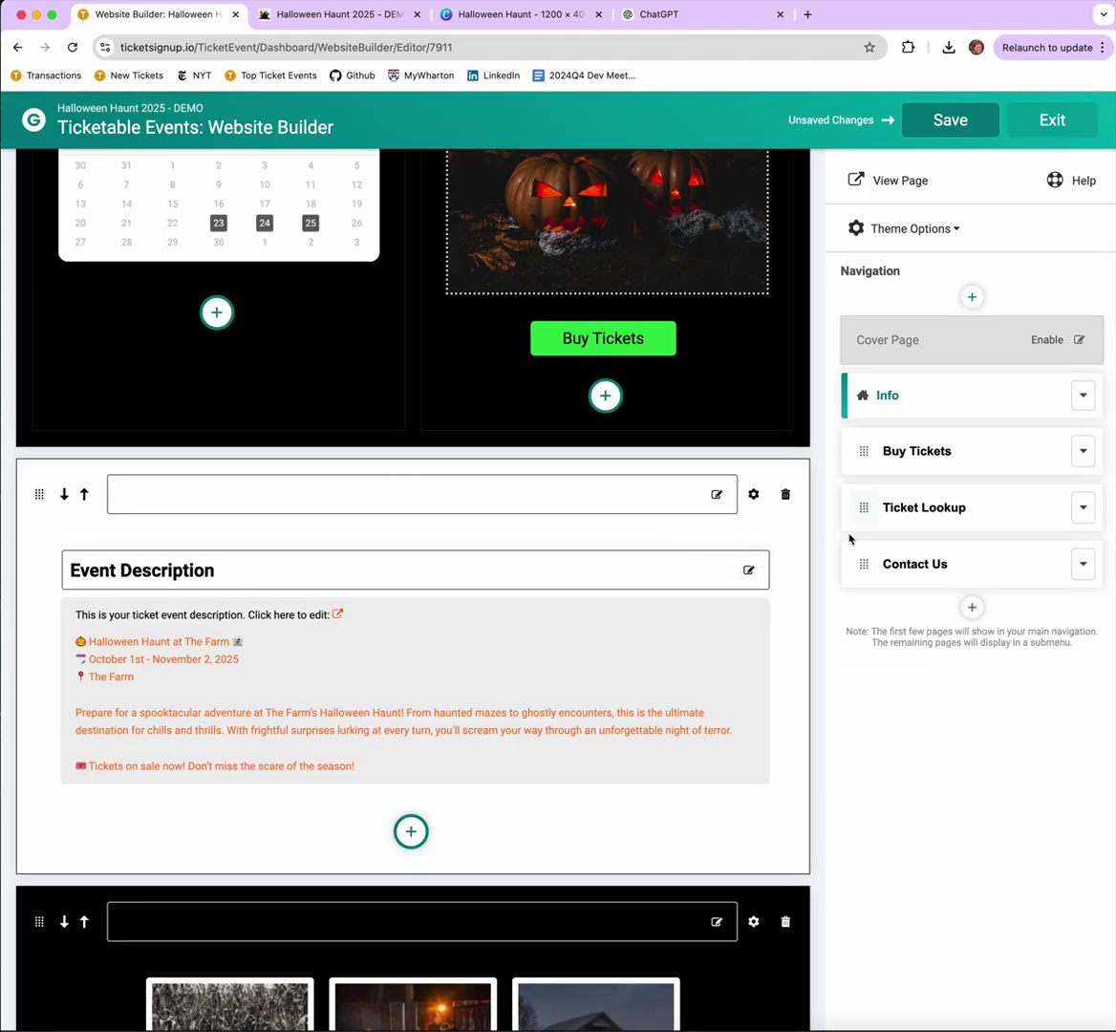
# Change the Event Description section's background to the second green swatch and save the website.
pyautogui.click(754, 494)
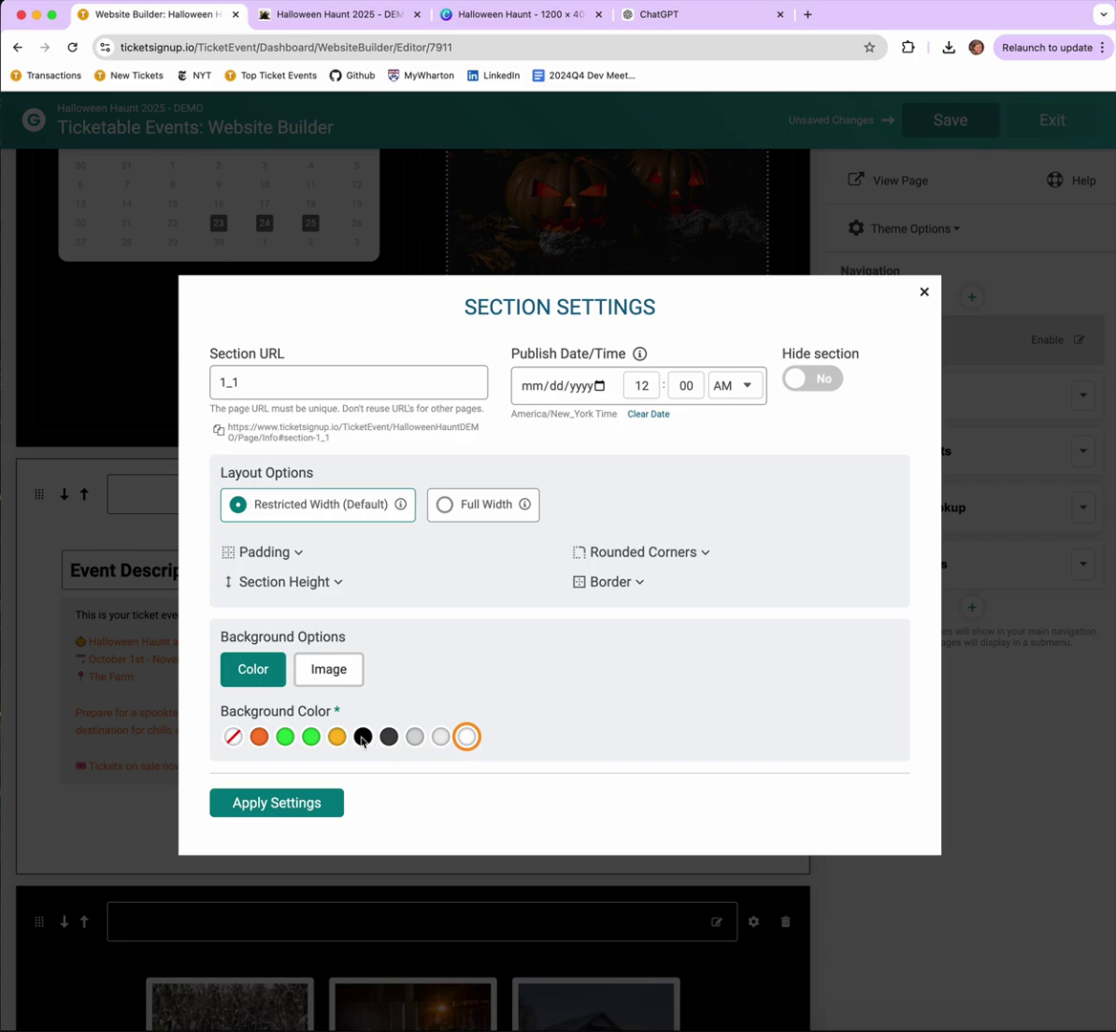
pyautogui.click(311, 736)
pyautogui.click(330, 803)
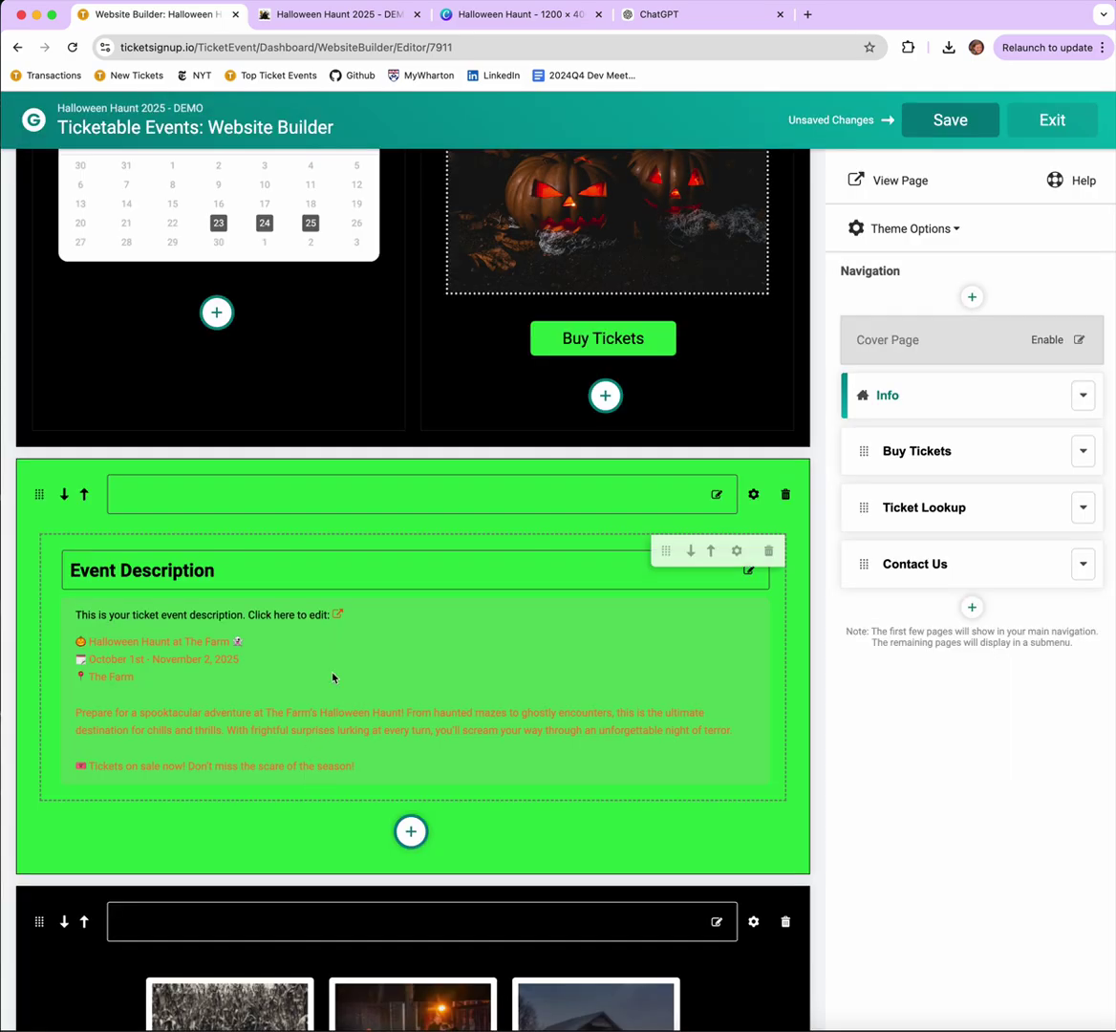
pyautogui.click(941, 122)
# Reload the live event page and check the alignment and background of the Event Description section.
pyautogui.click(329, 13)
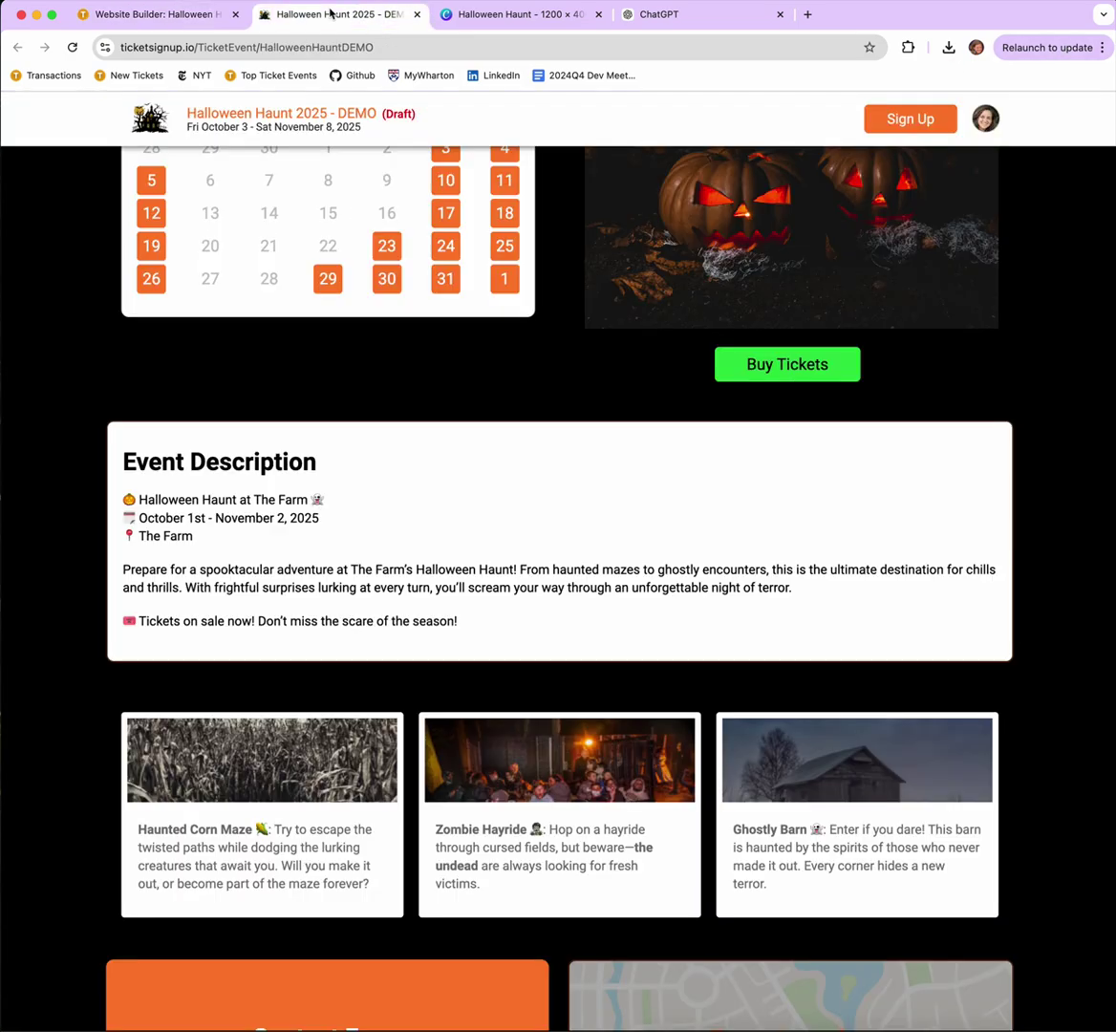
pyautogui.click(72, 47)
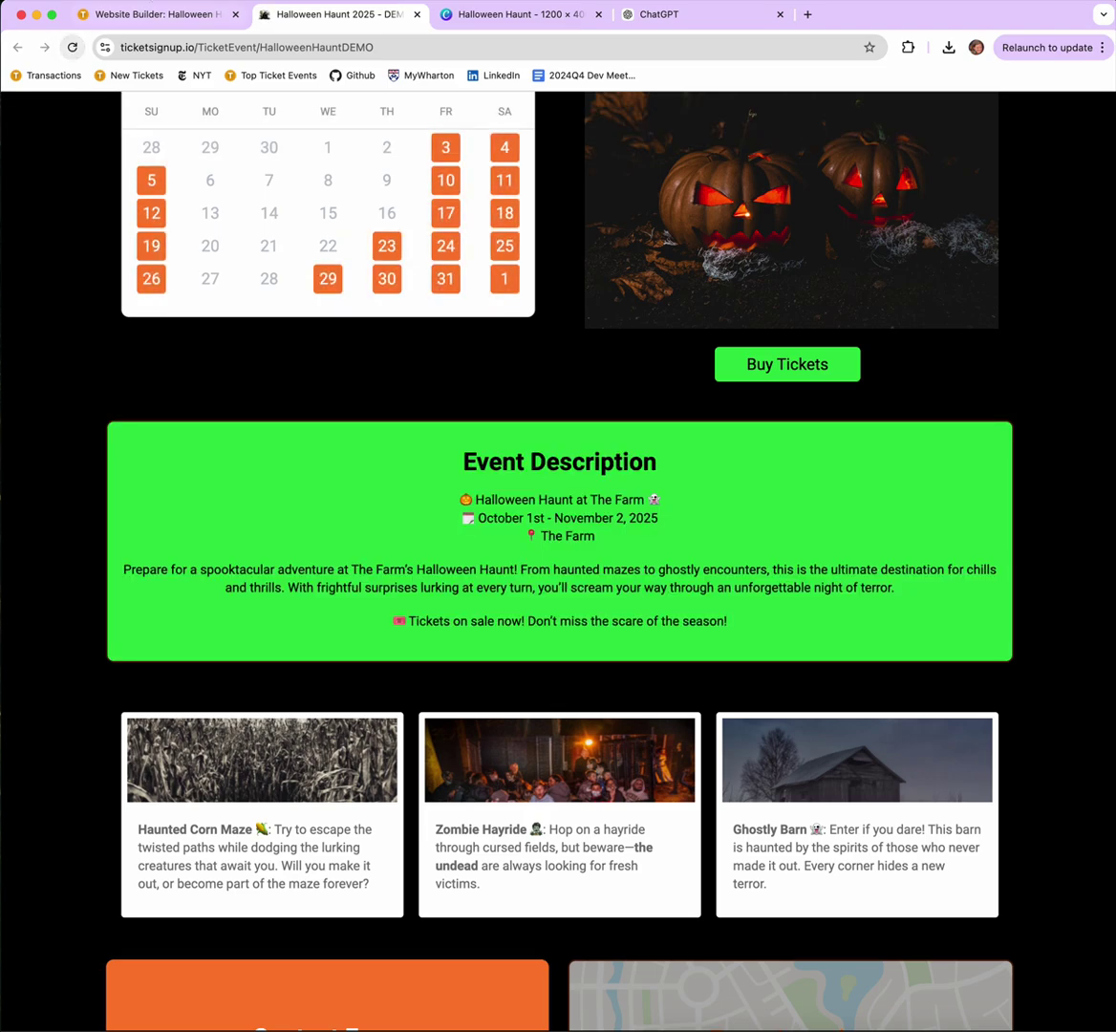
pyautogui.scroll(-1, 1071, 505)
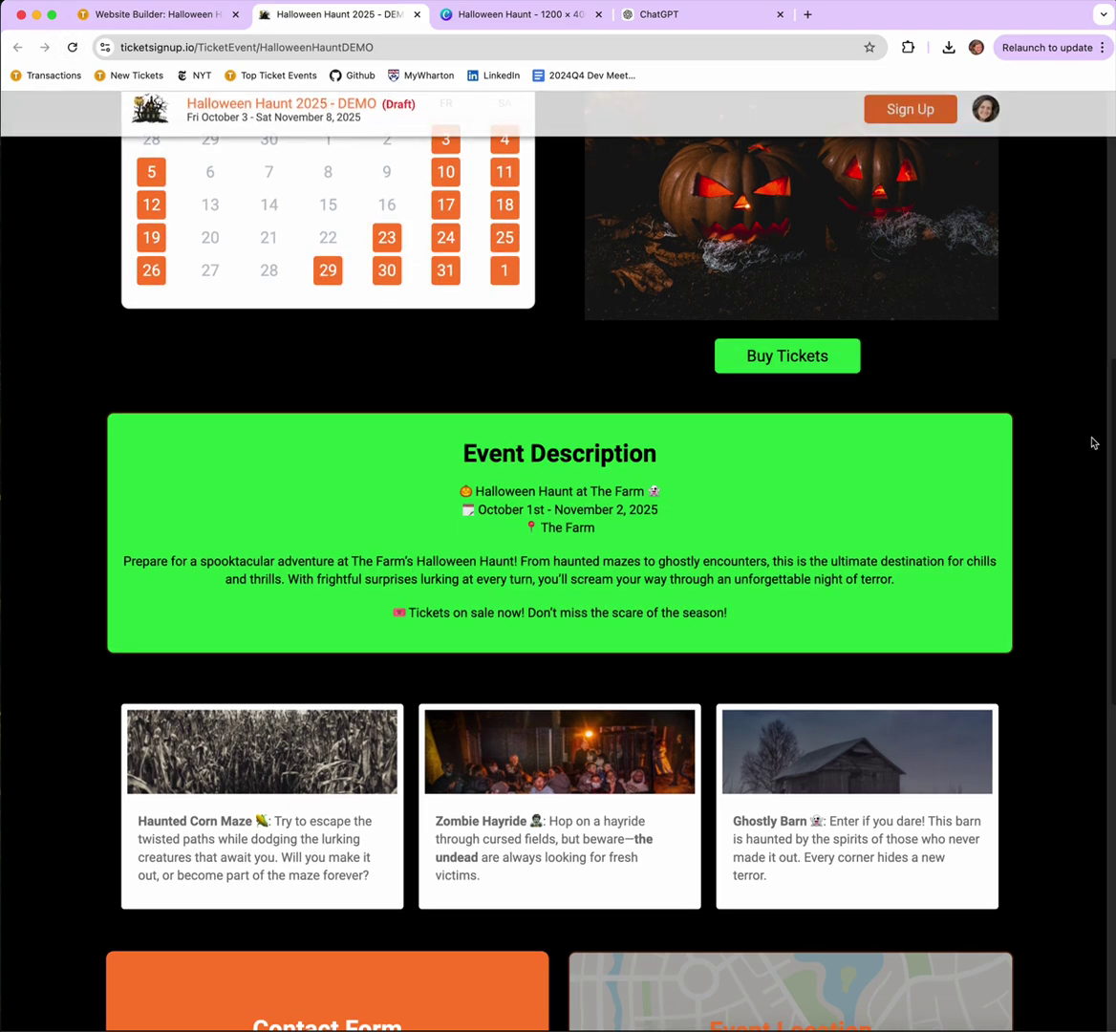
# Return to the Website Builder and add a new dropdown titled "FAQ" at the end of the navigation.
pyautogui.click(148, 16)
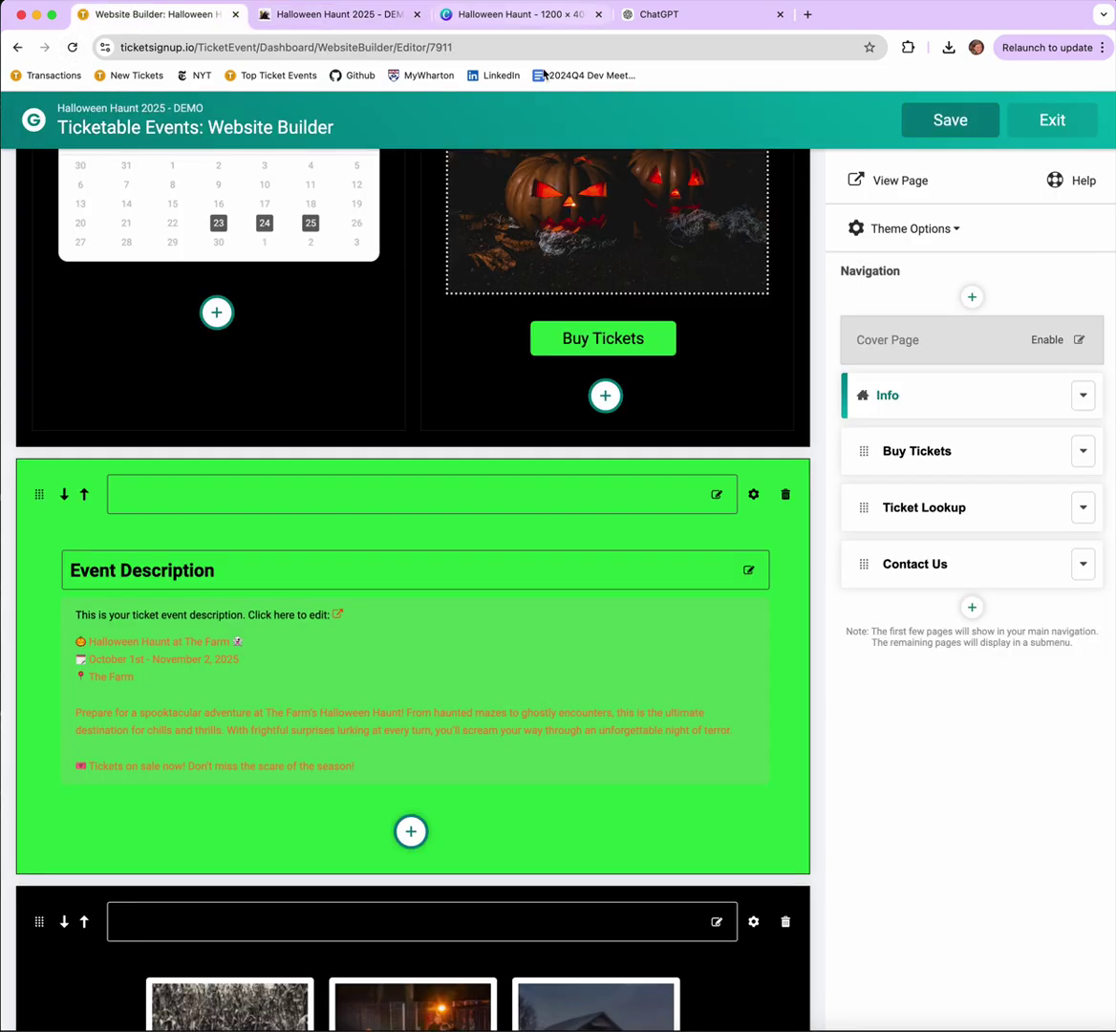
pyautogui.click(970, 608)
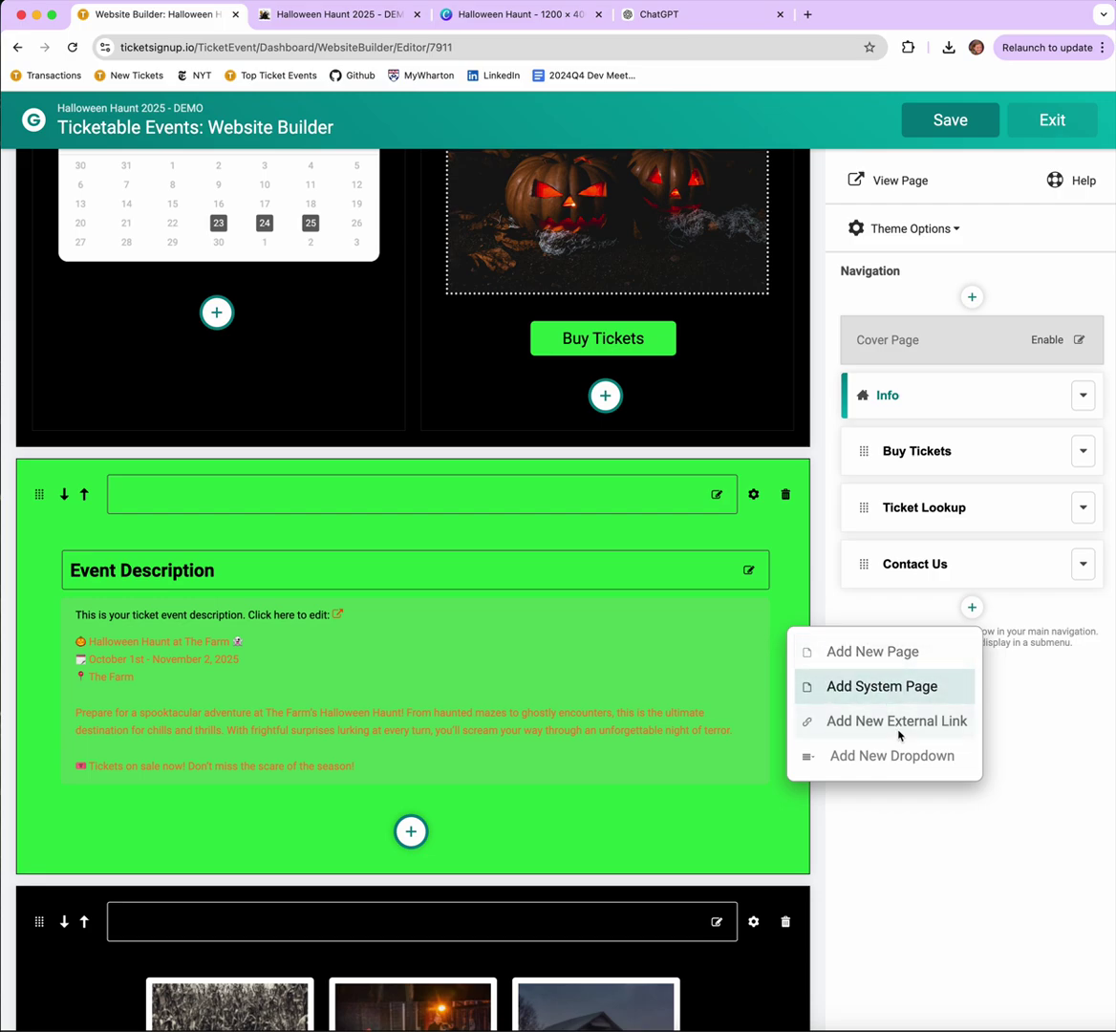
pyautogui.click(903, 763)
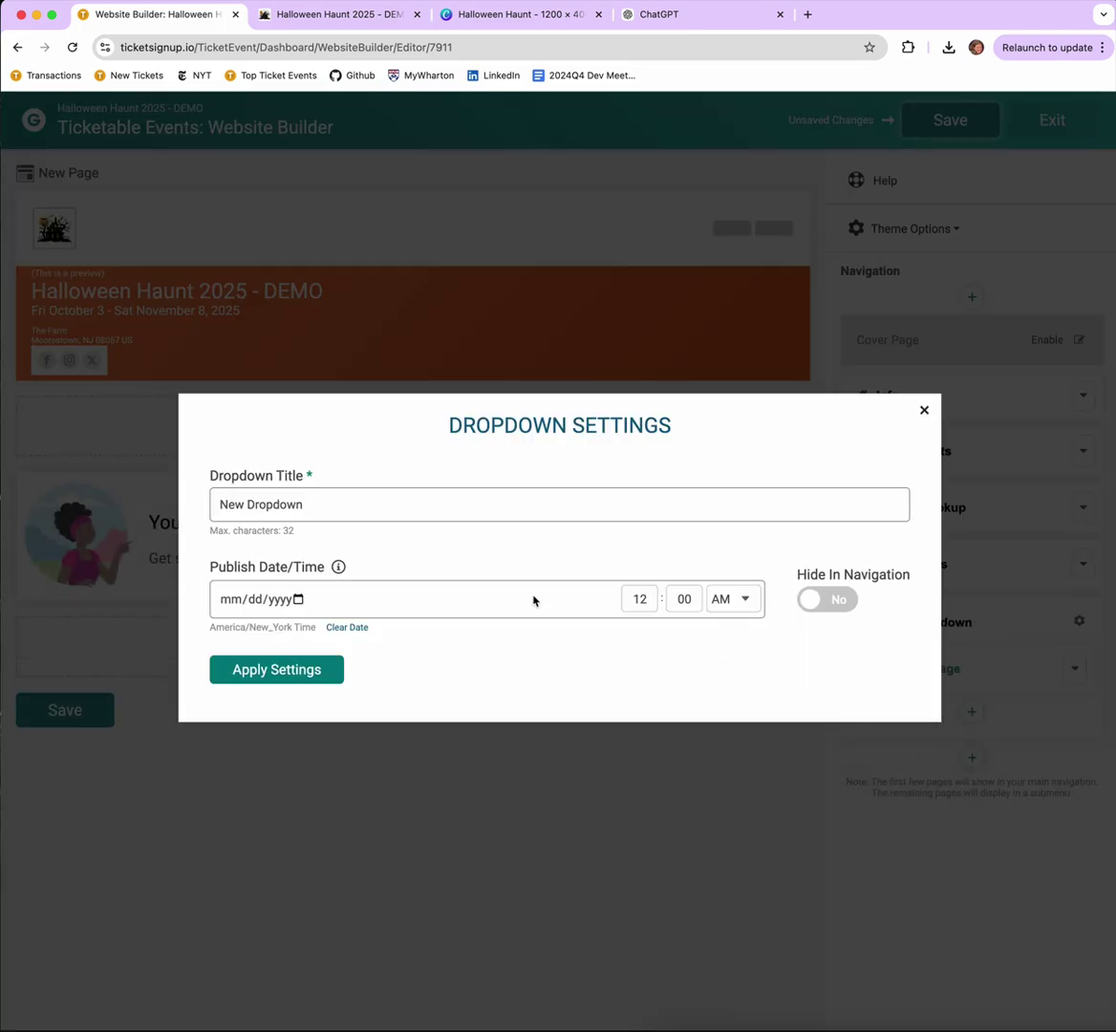
pyautogui.tripleClick(267, 509)
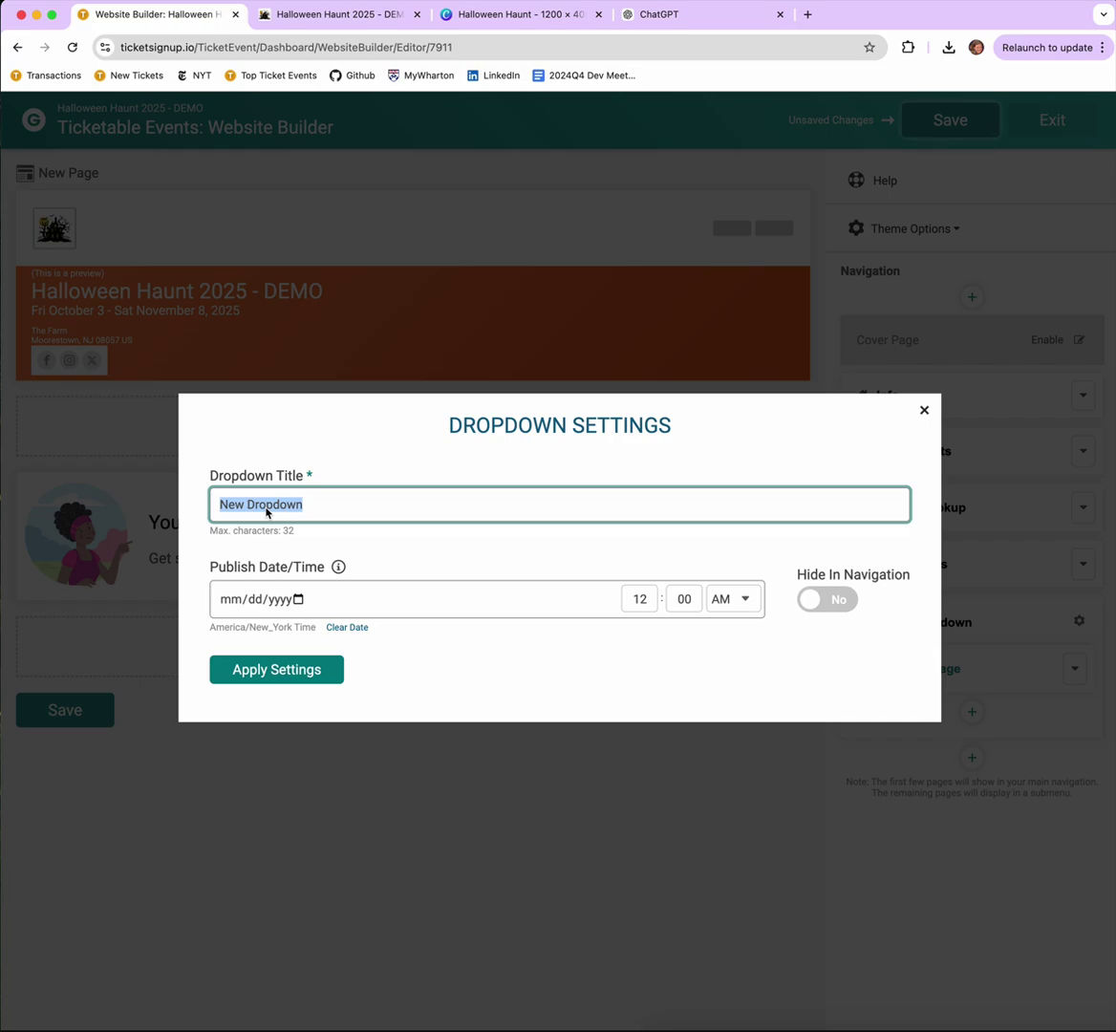
pyautogui.write('FAQ')
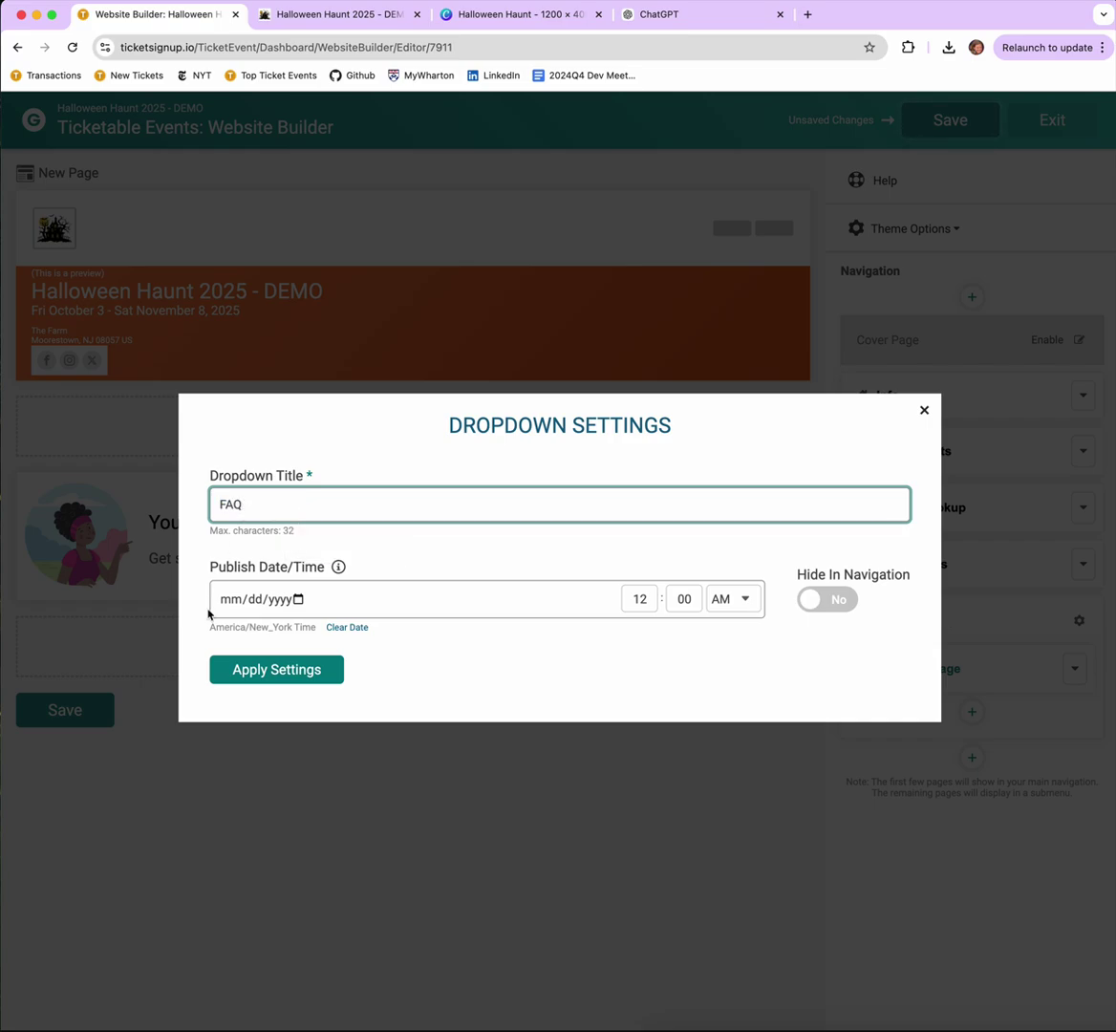
pyautogui.click(291, 668)
# Rename the new page under the FAQ dropdown to "Schedule" and apply the page settings.
pyautogui.click(931, 669)
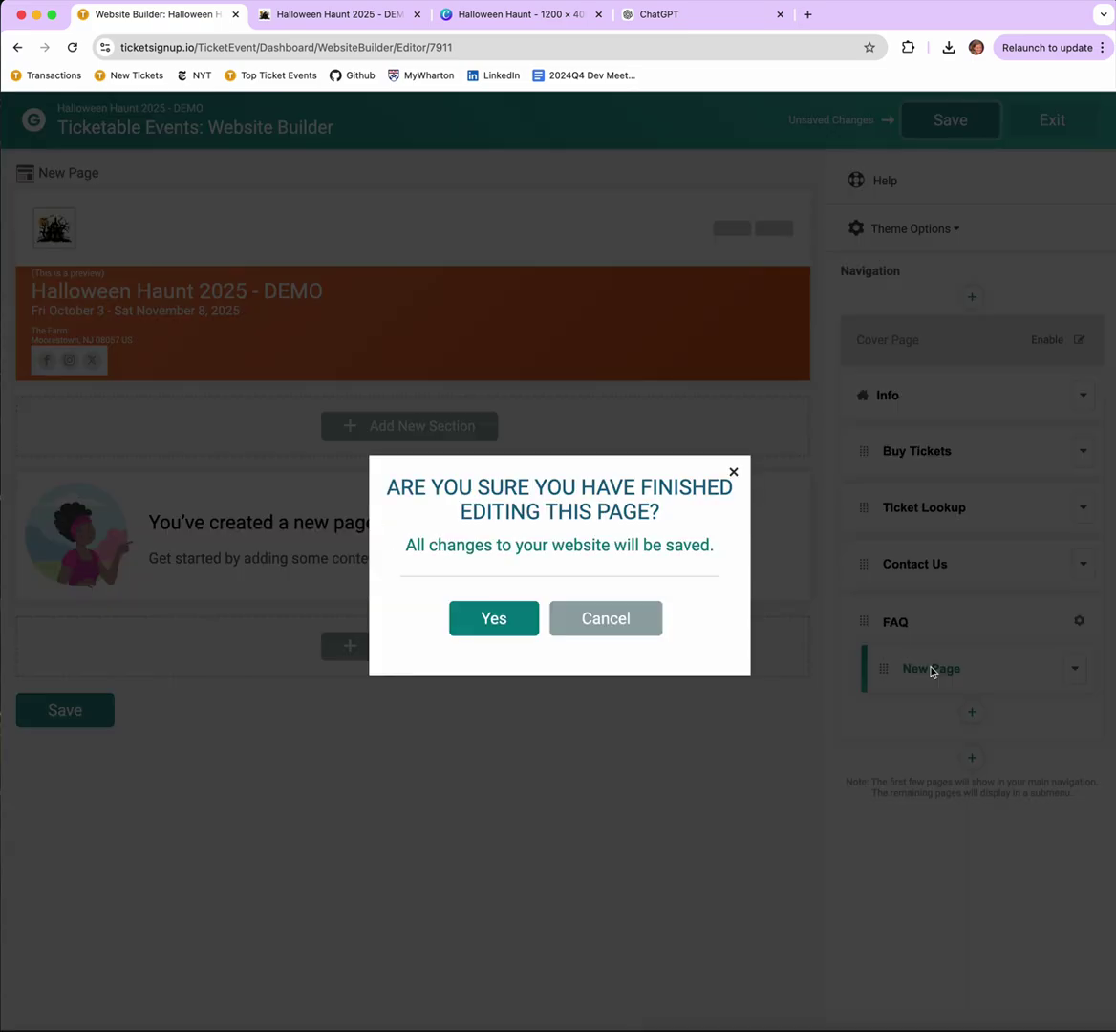
pyautogui.click(732, 473)
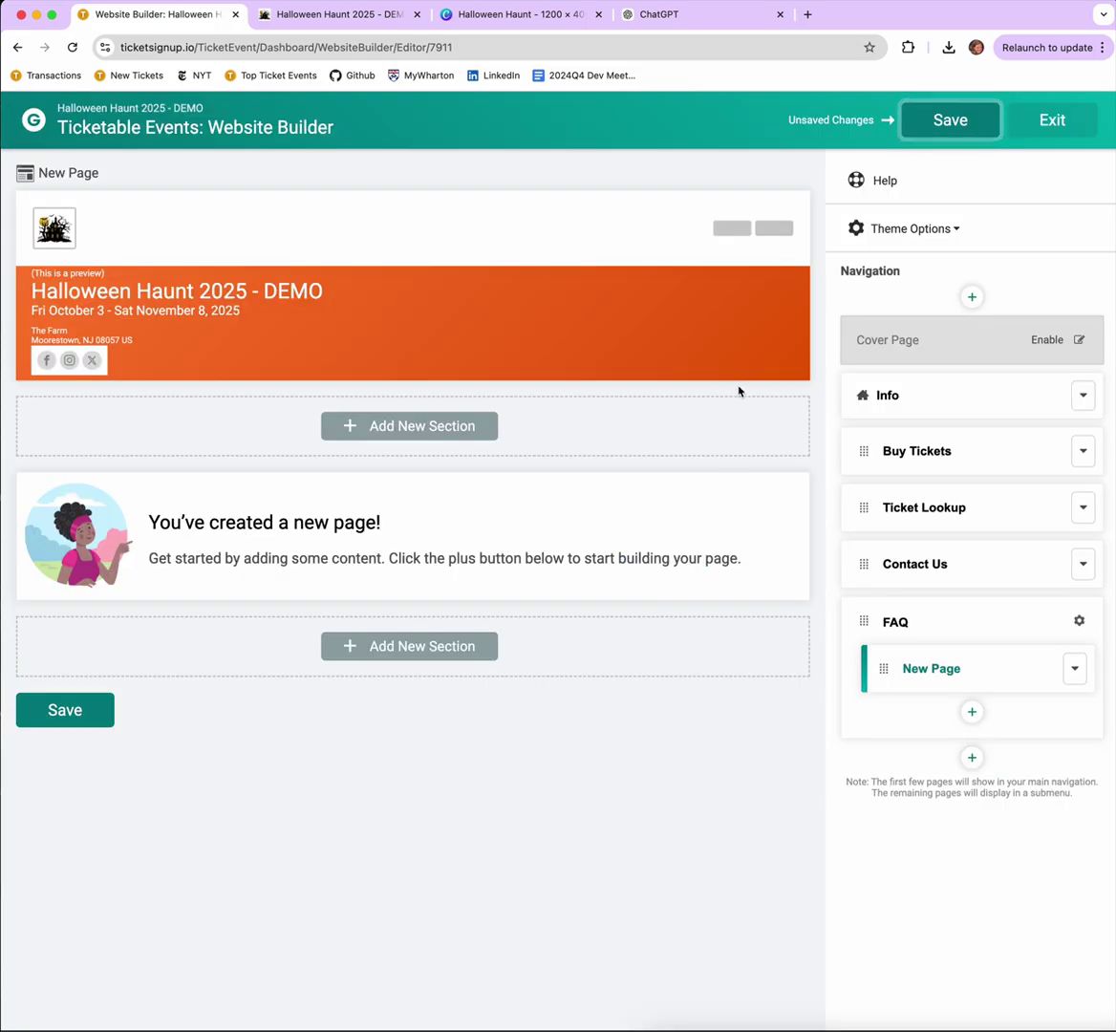
pyautogui.click(1075, 669)
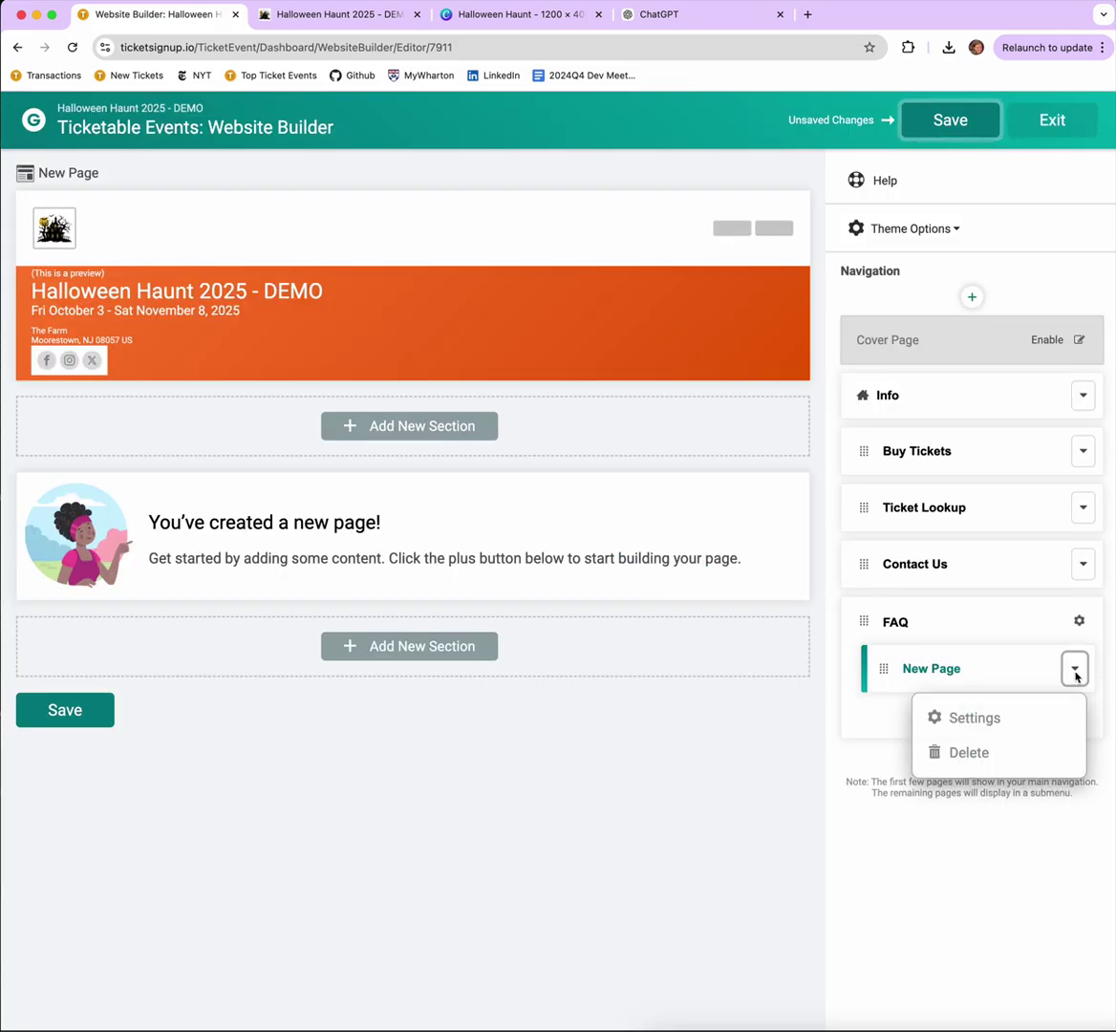
pyautogui.click(1031, 716)
pyautogui.tripleClick(270, 409)
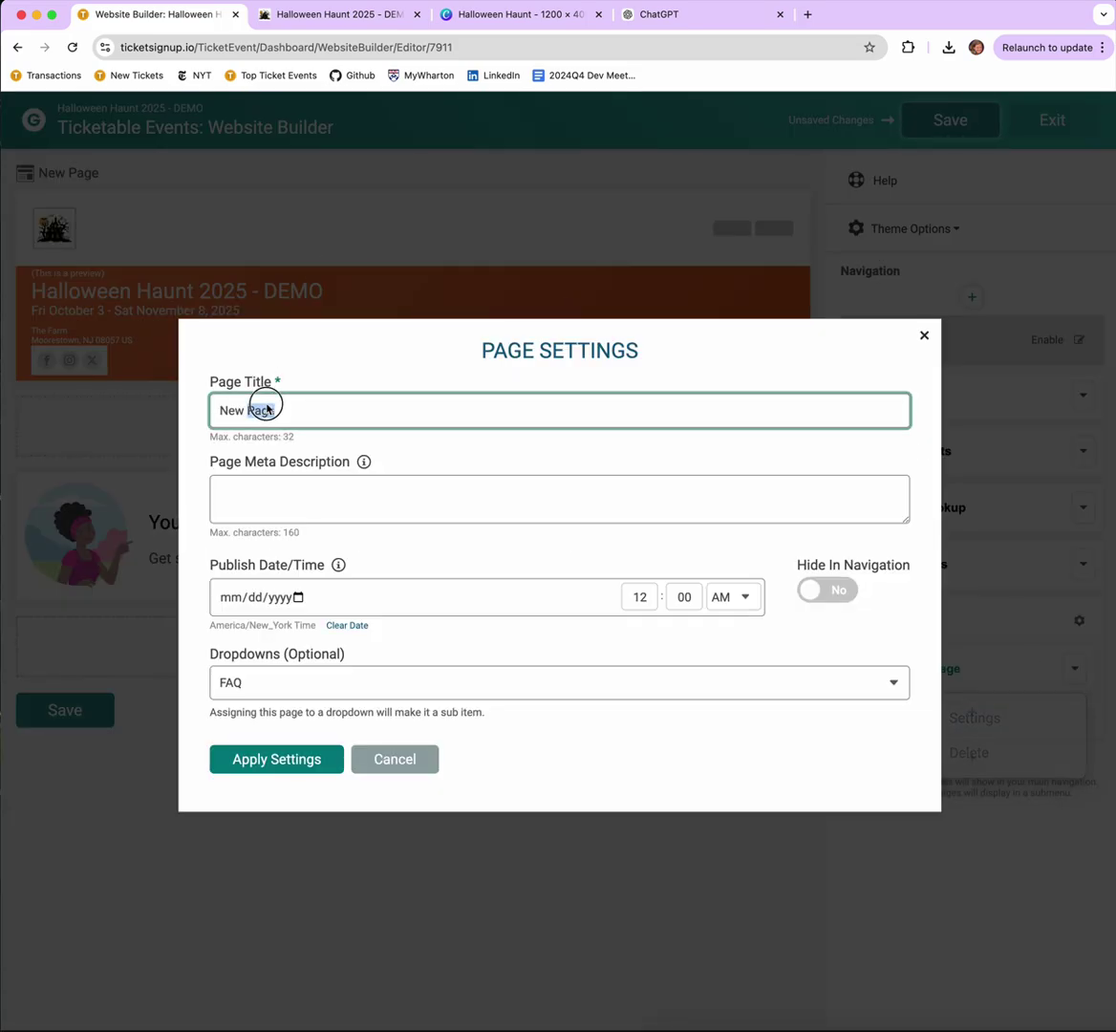
pyautogui.write('Dates &')
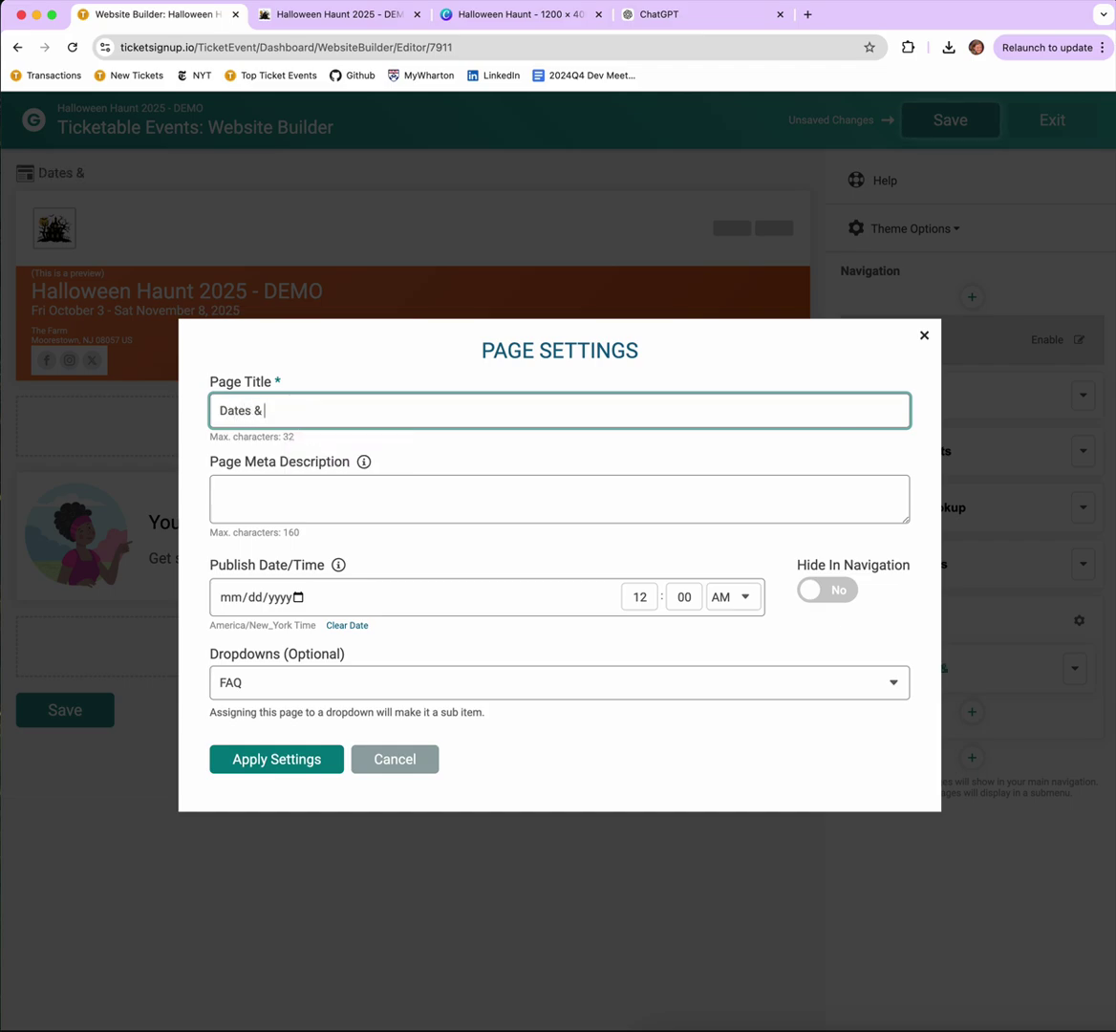
pyautogui.write(' Pr')
pyautogui.write('g')
pyautogui.tripleClick(237, 411)
pyautogui.write('Sc')
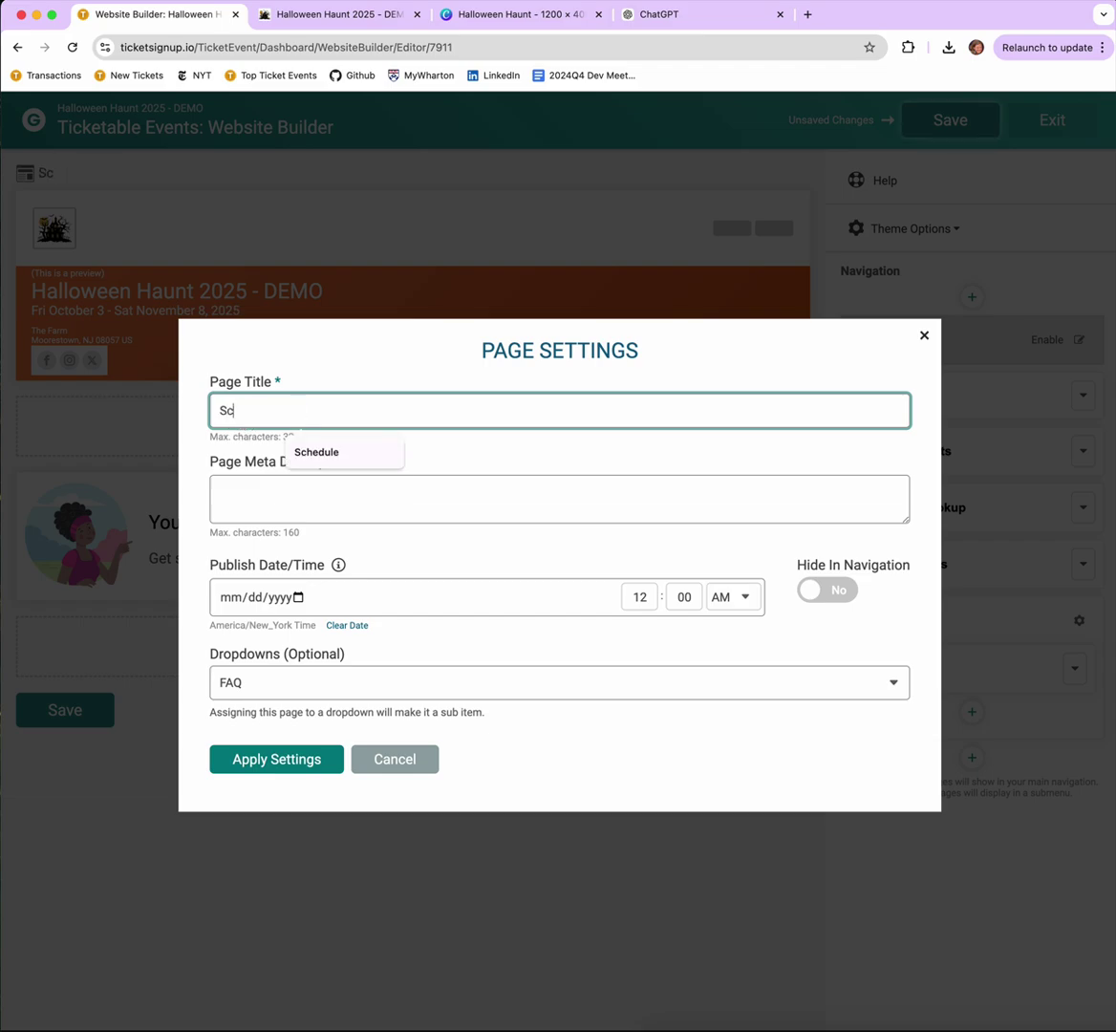
pyautogui.write('hedule')
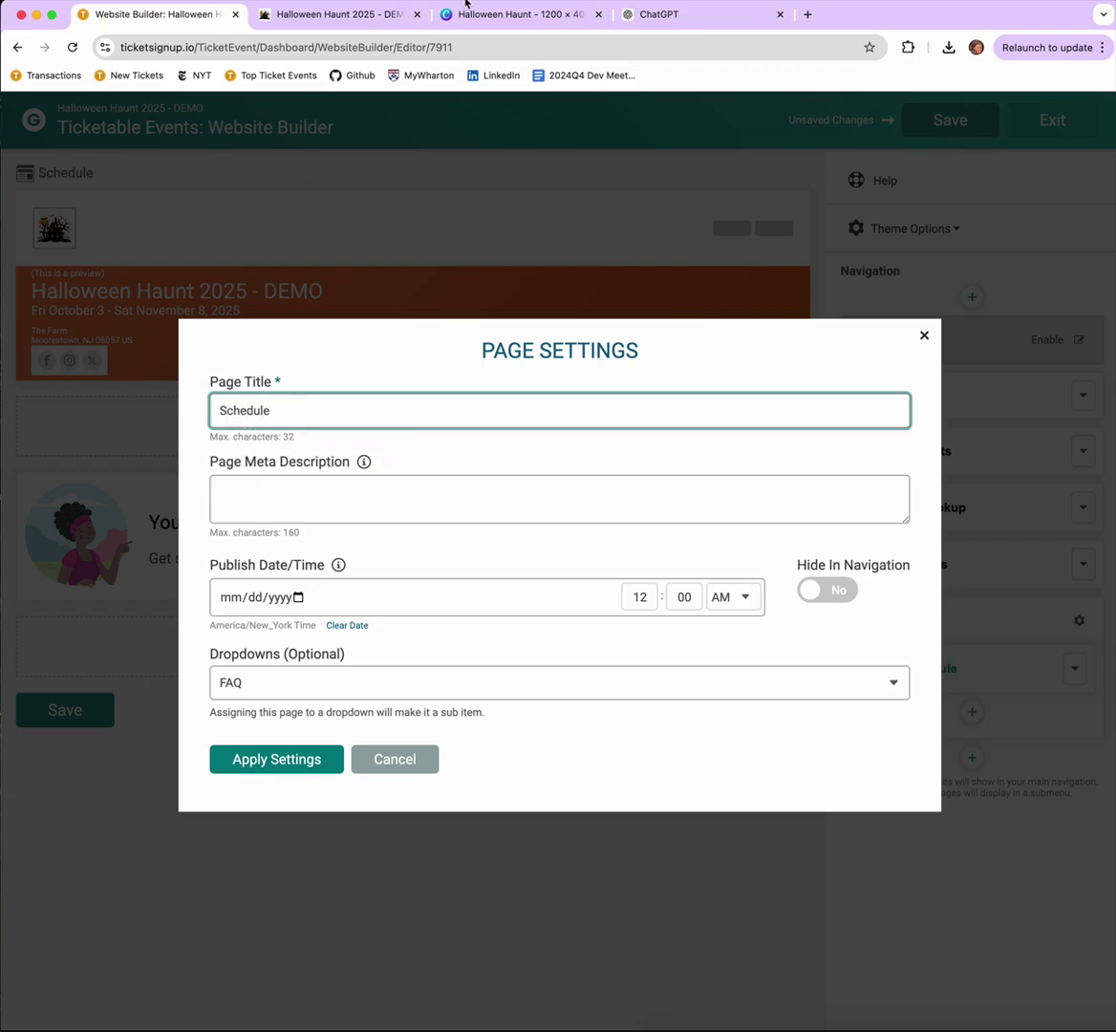
pyautogui.click(296, 767)
# Add a new section to the Schedule page and insert a Time Slot Calendar component in it.
pyautogui.click(392, 424)
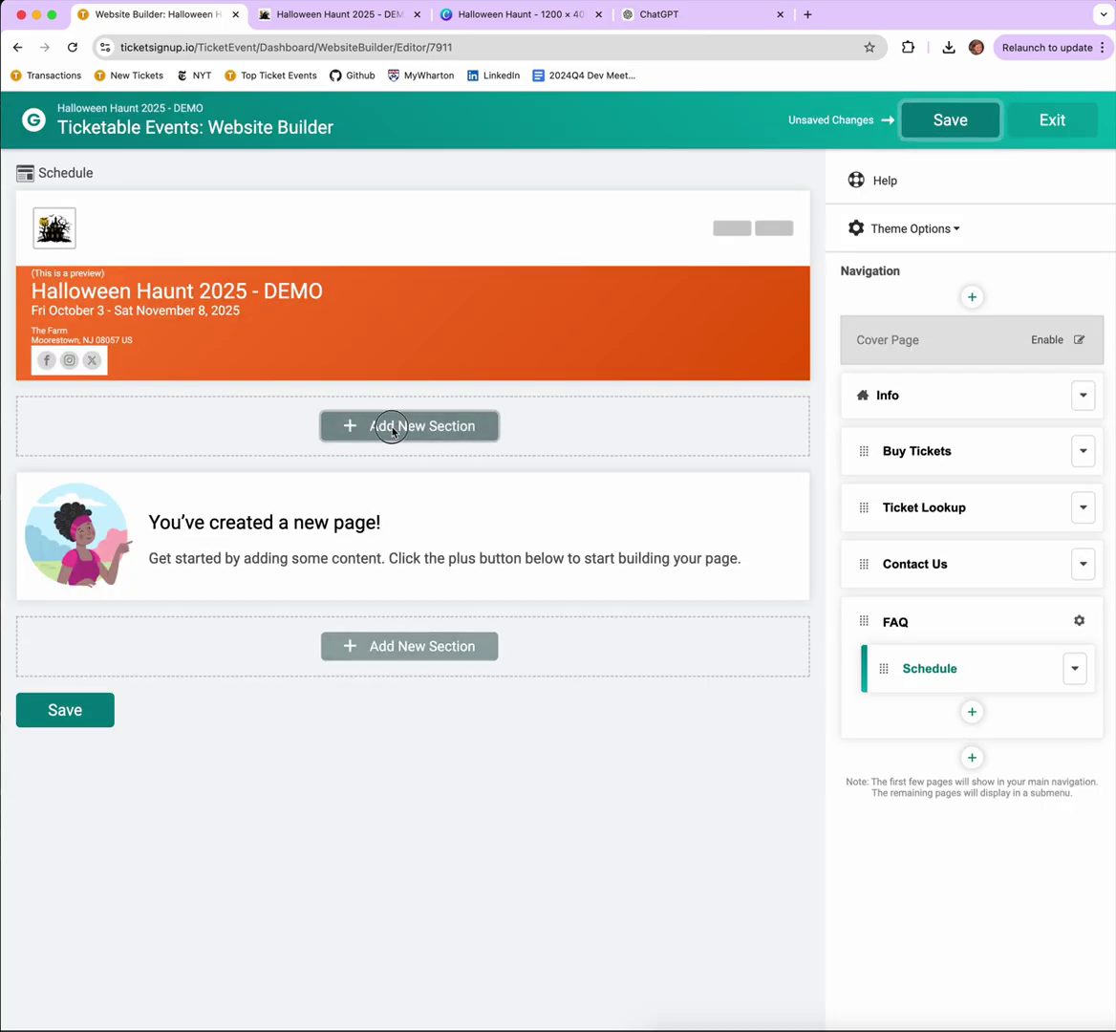
pyautogui.click(396, 478)
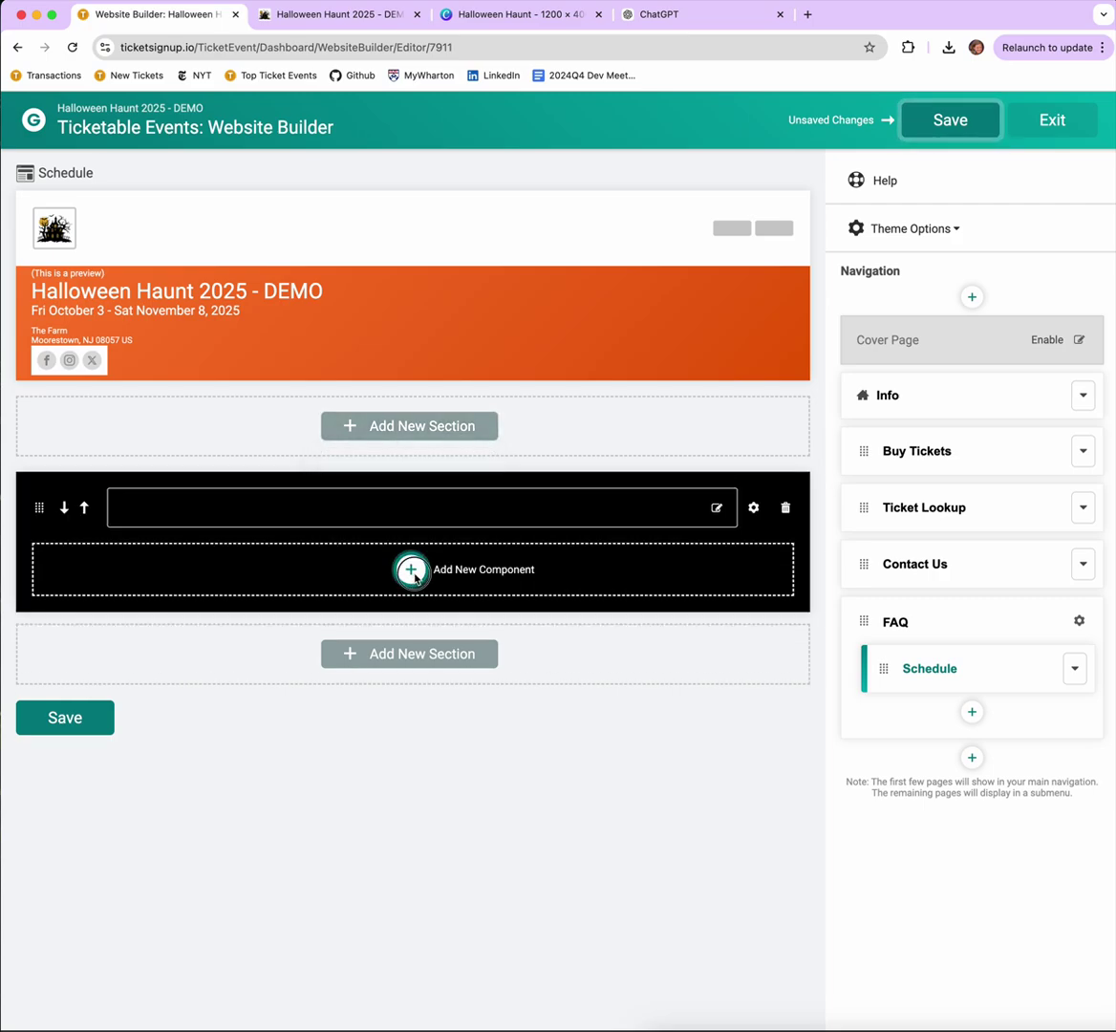
pyautogui.click(411, 568)
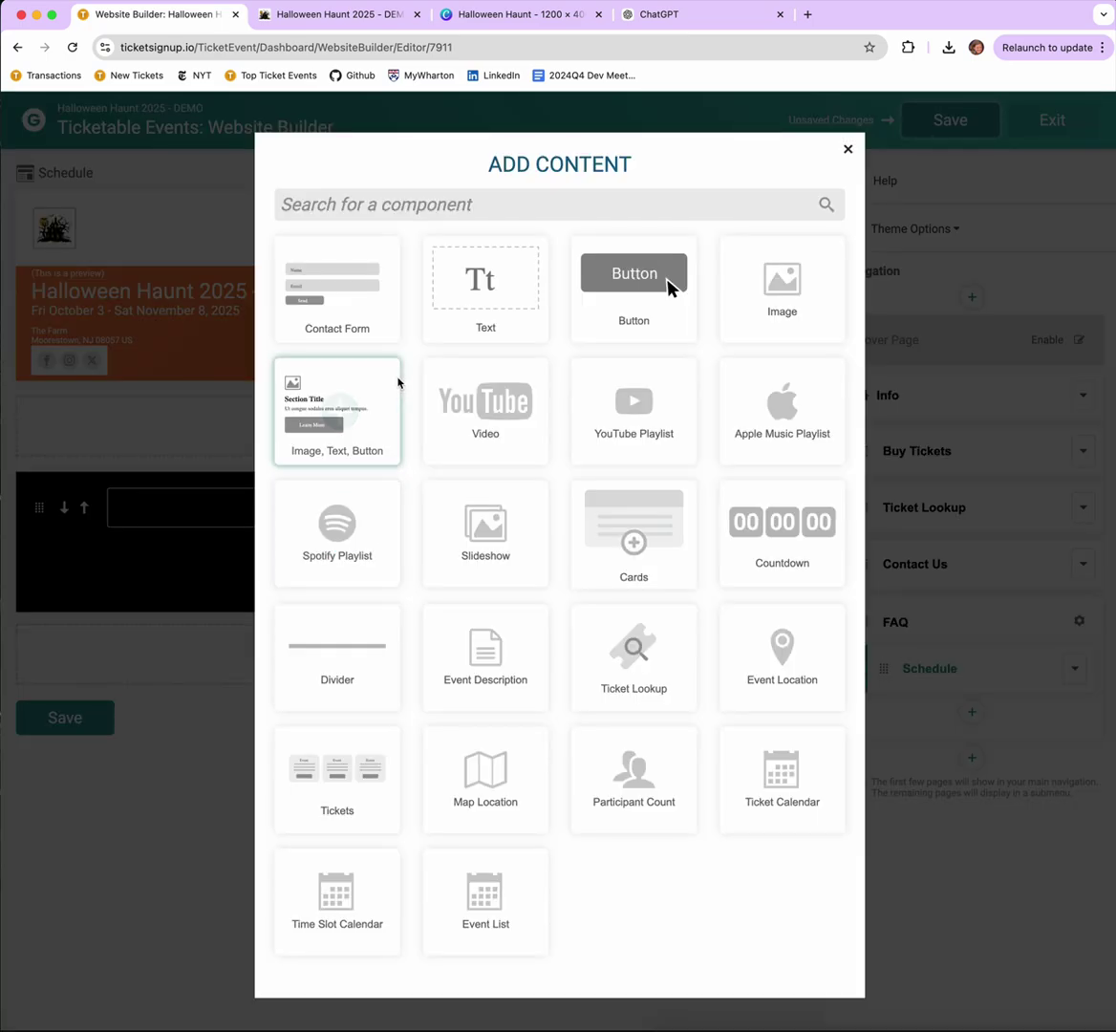
pyautogui.click(339, 902)
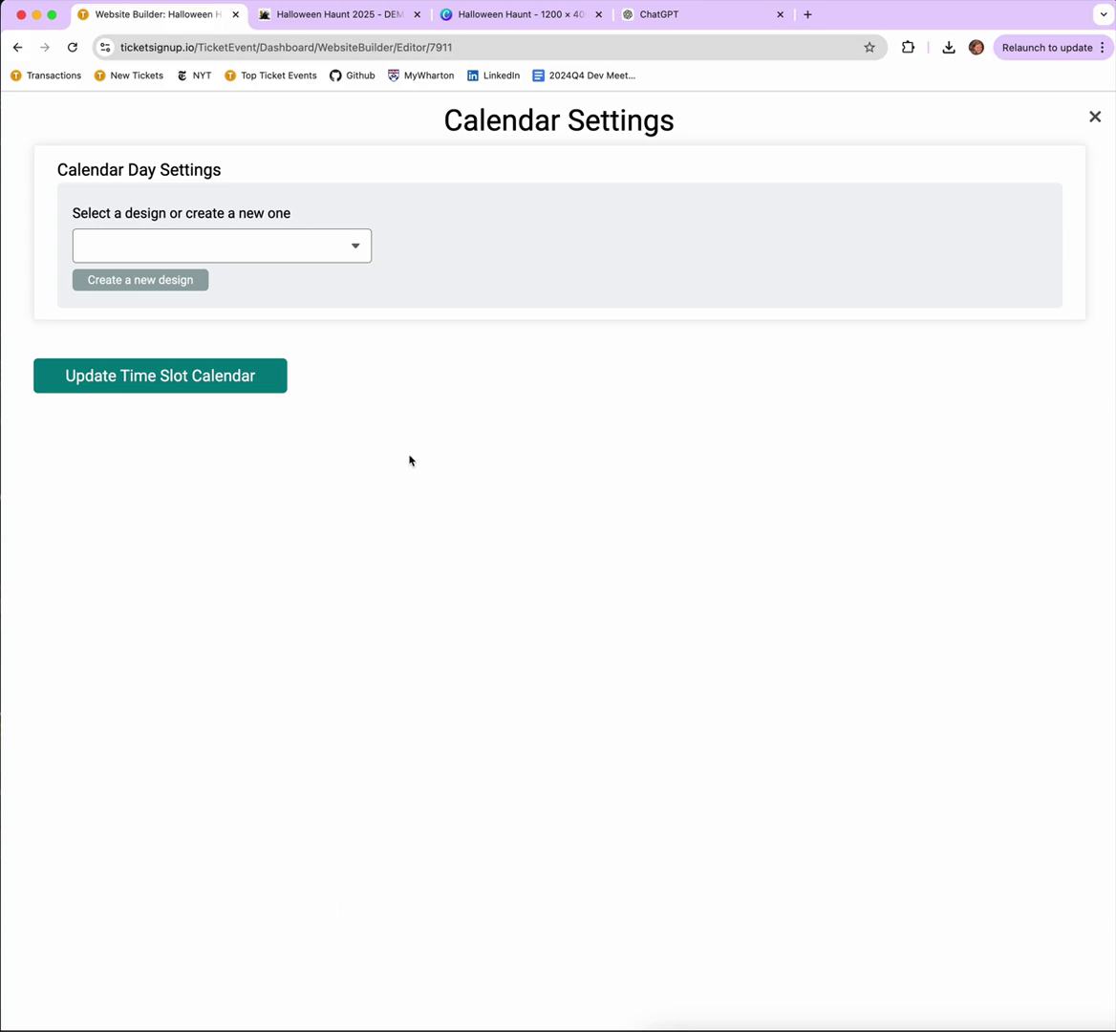
# Create a new custom calendar day design and name it "Haunt Design".
pyautogui.click(352, 247)
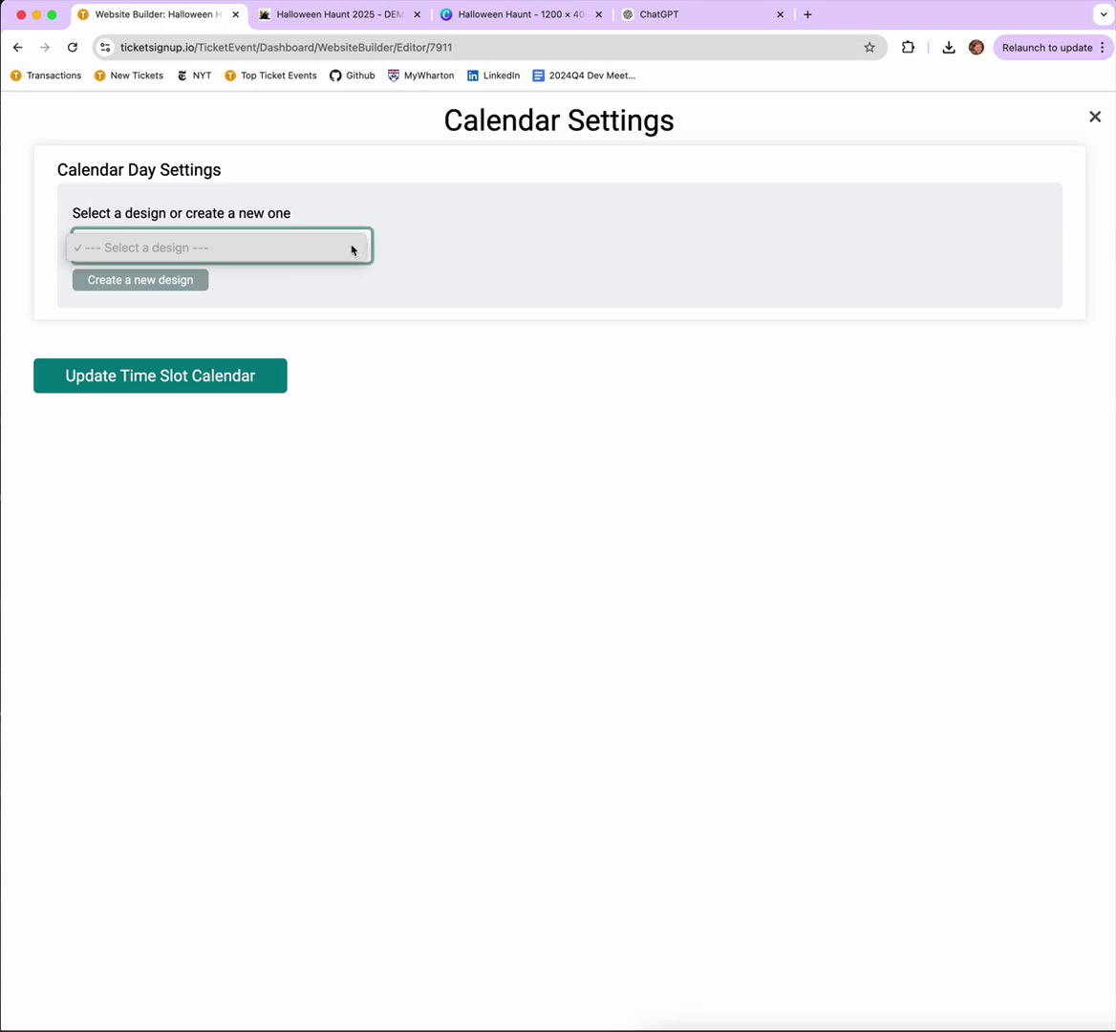
pyautogui.click(190, 278)
pyautogui.click(179, 284)
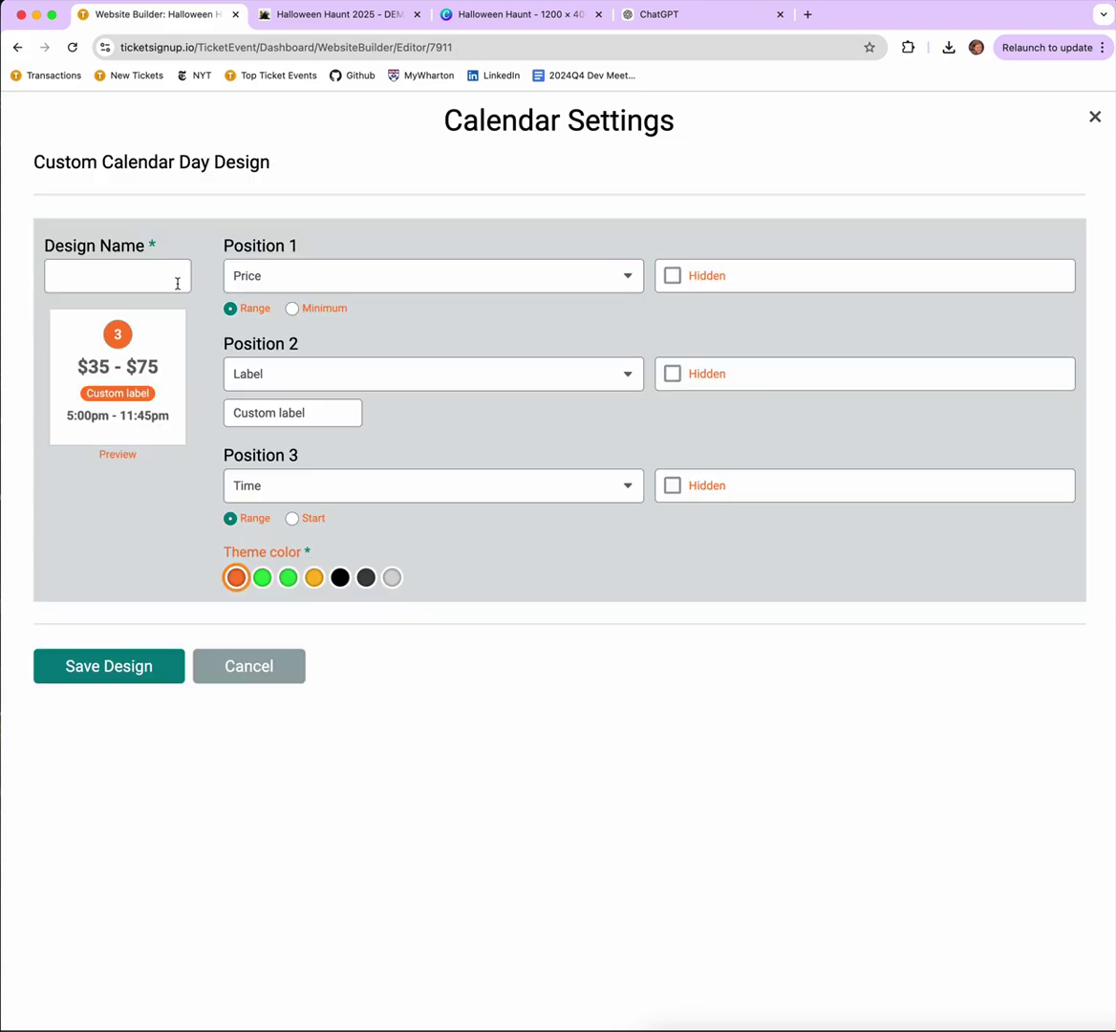
pyautogui.click(148, 281)
pyautogui.write('Haun')
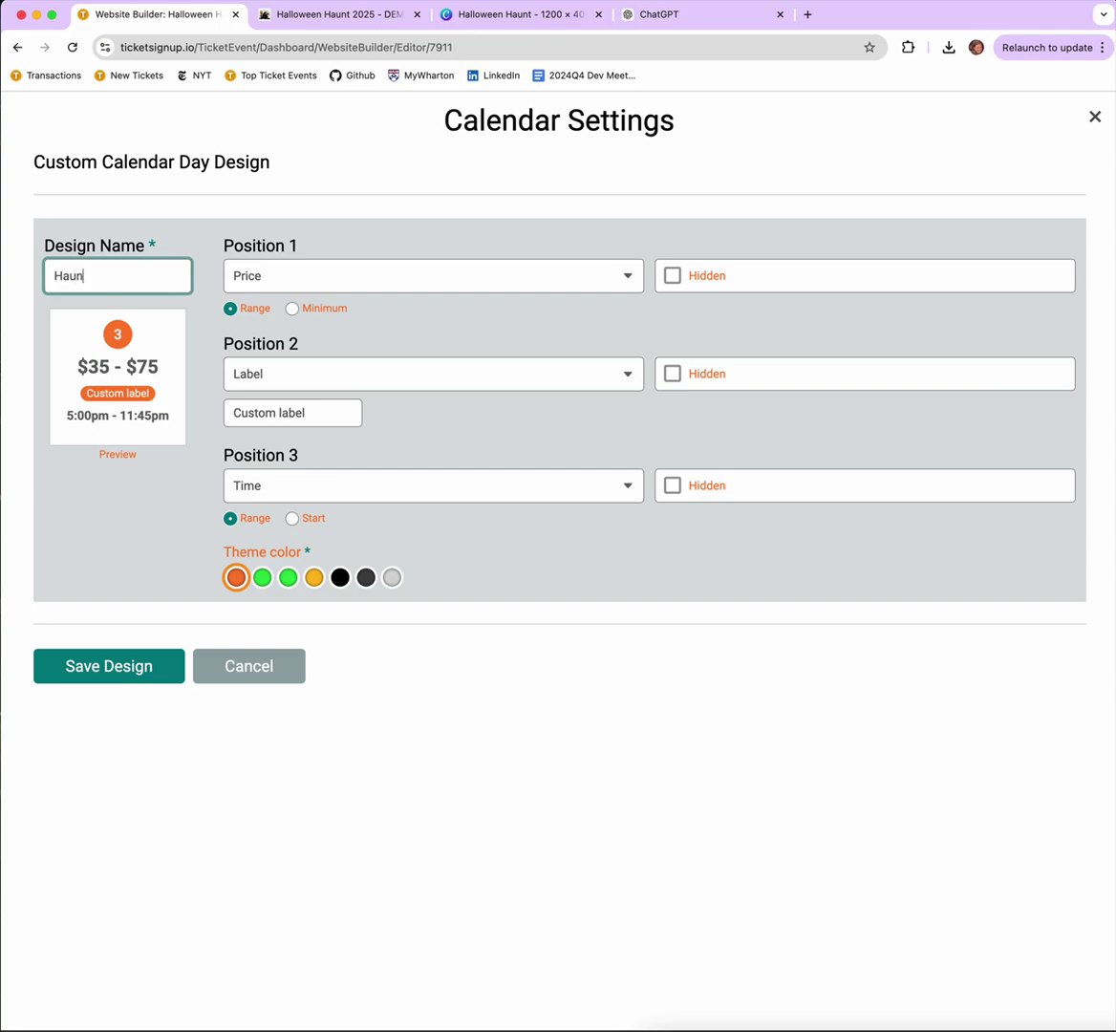
pyautogui.write('t Design')
# Try the green and yellow theme colors on the calendar day design, returning to orange.
pyautogui.click(263, 578)
pyautogui.click(237, 579)
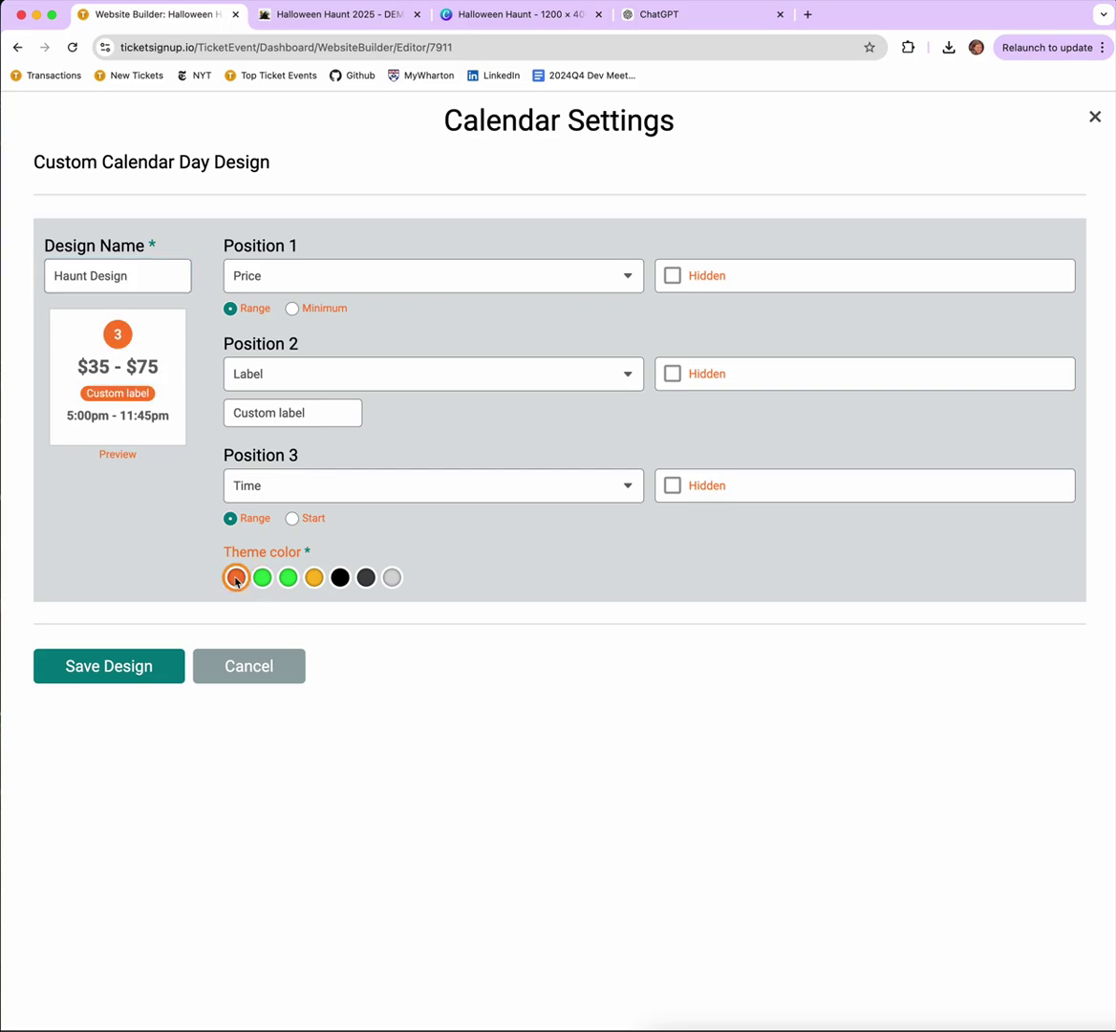
pyautogui.click(313, 581)
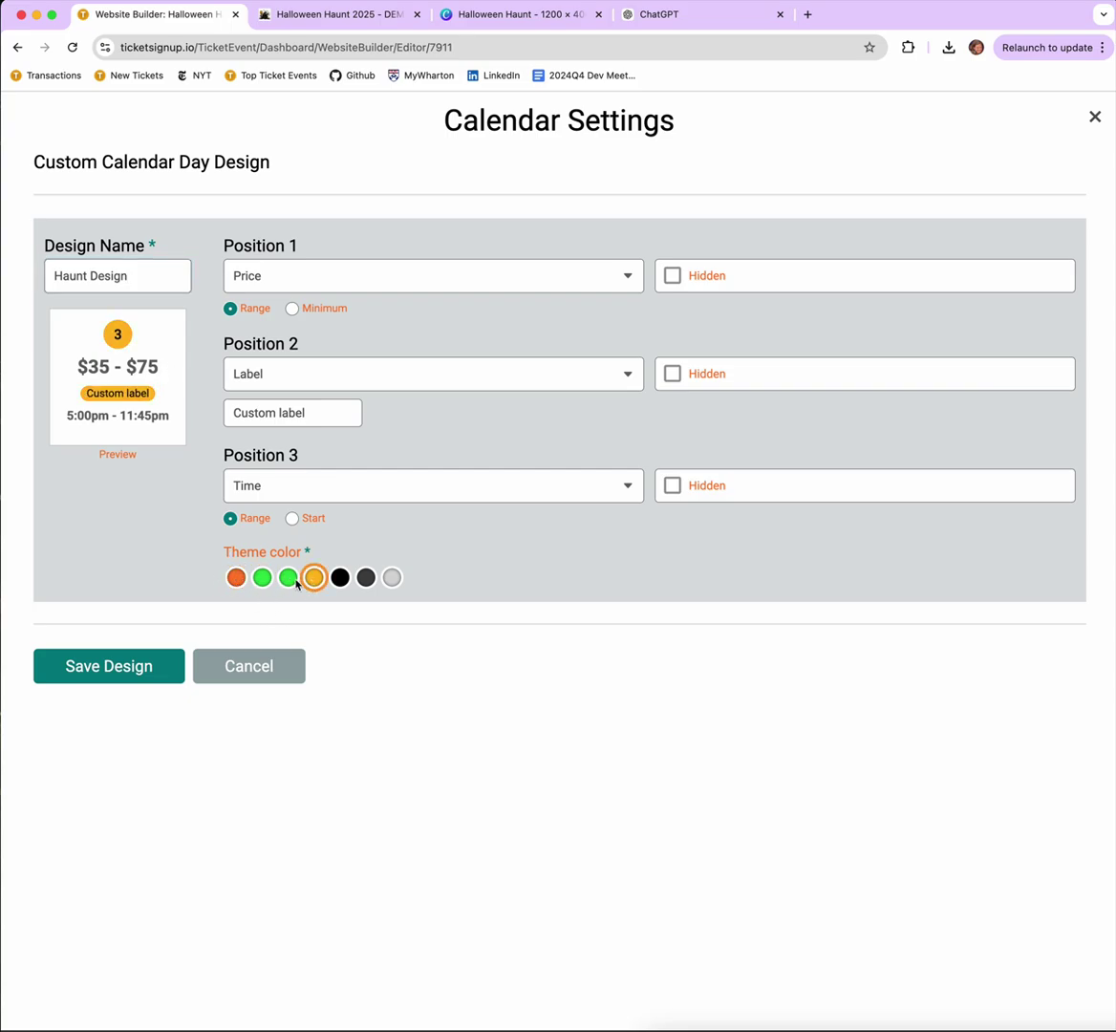
pyautogui.click(262, 580)
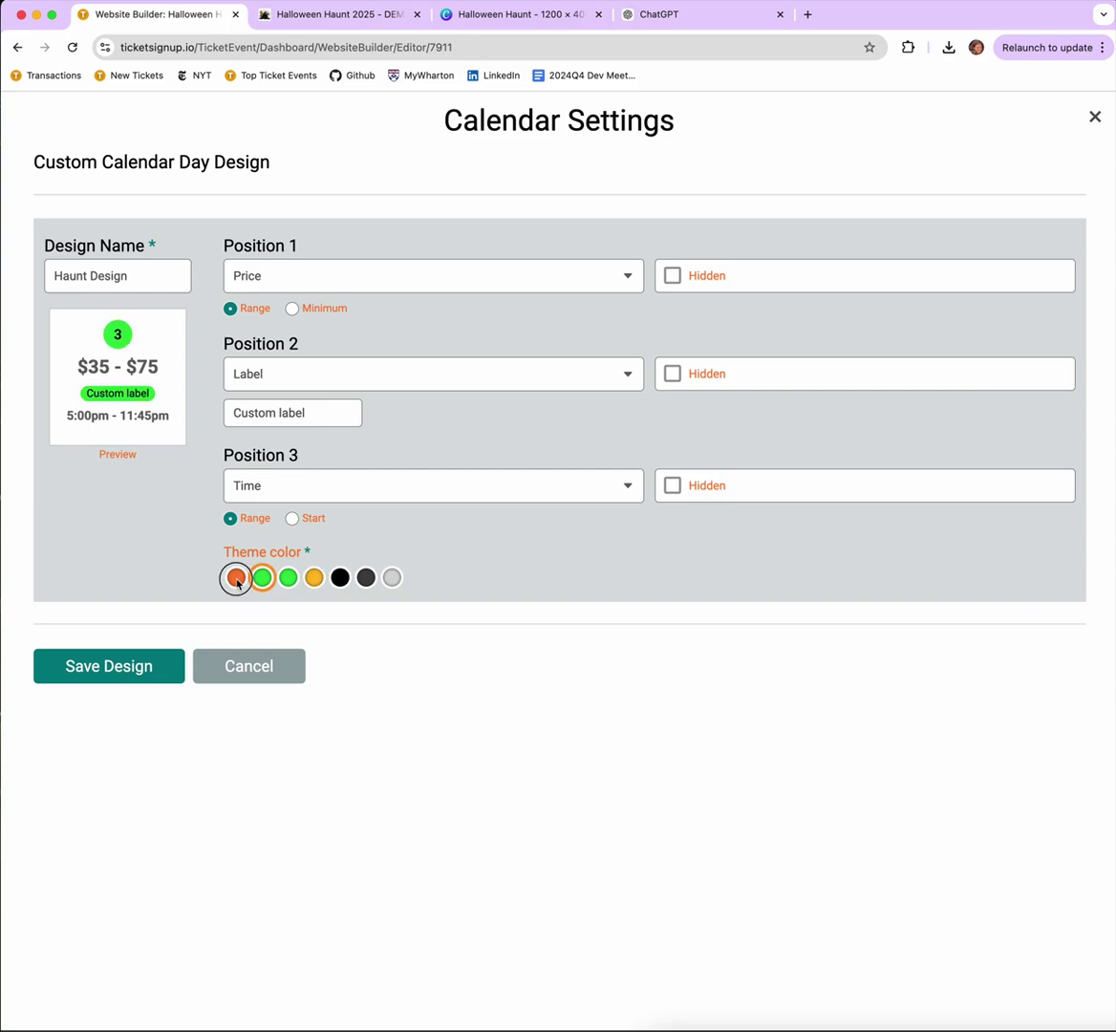
pyautogui.click(236, 579)
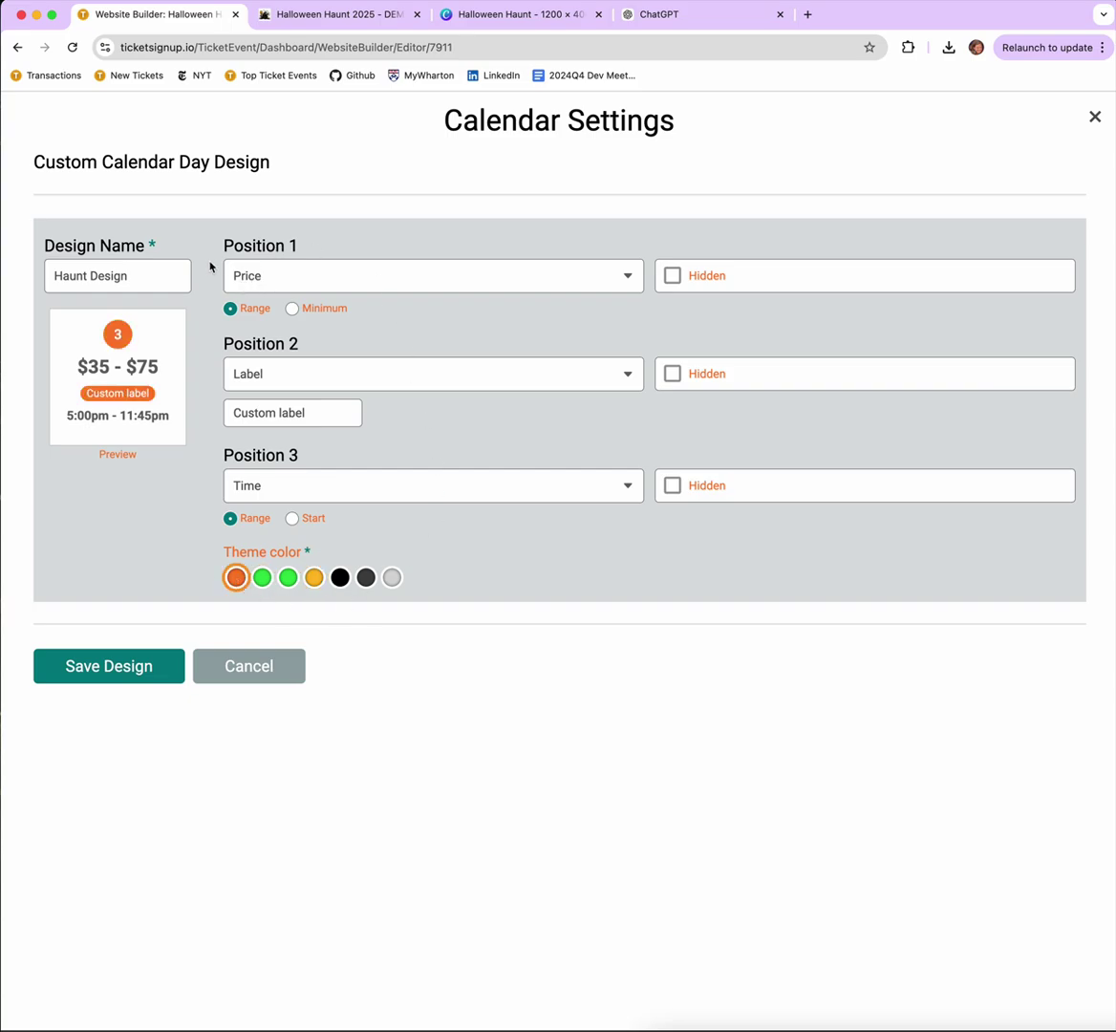
# Try the Minimum option for the price and the Start option for the time, returning both to Range.
pyautogui.click(533, 273)
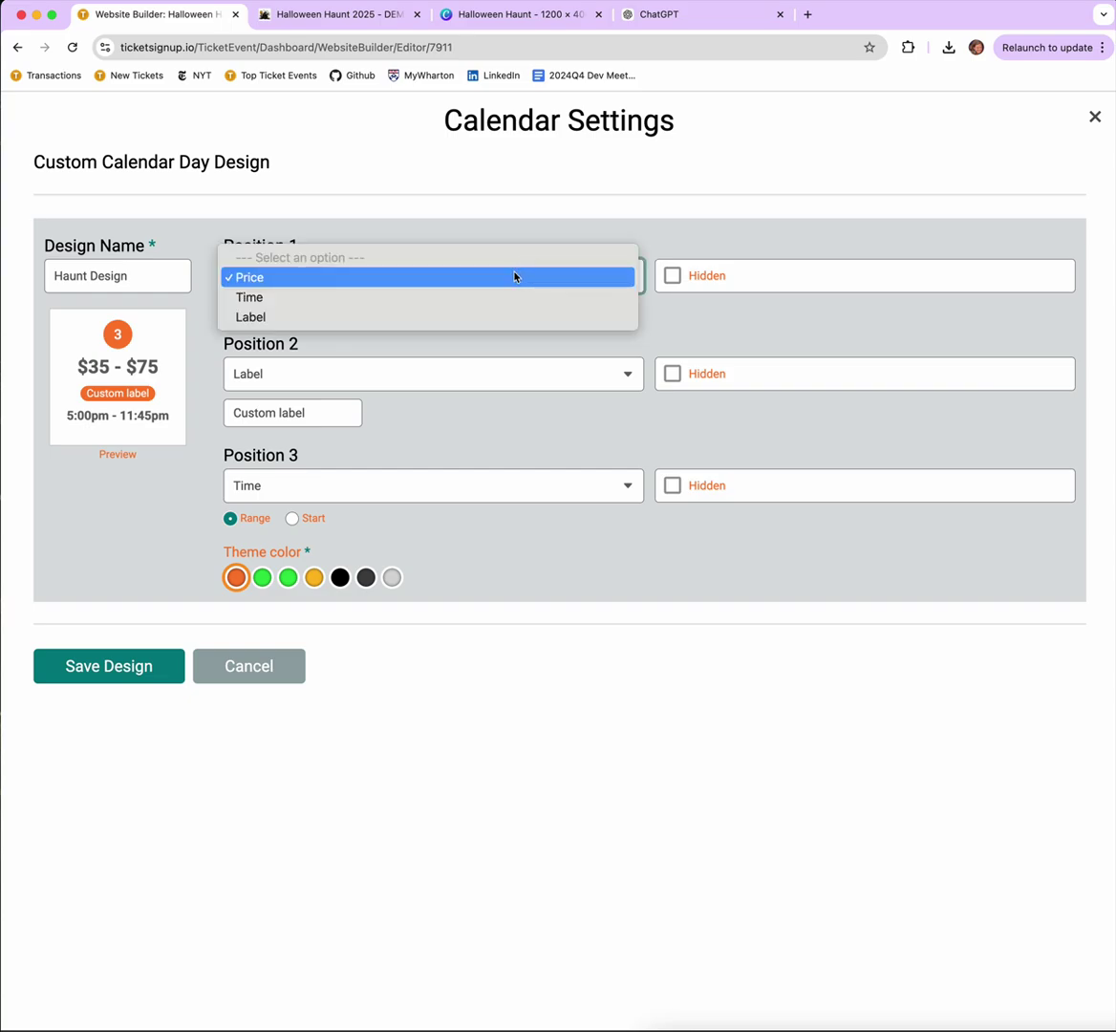
pyautogui.click(516, 278)
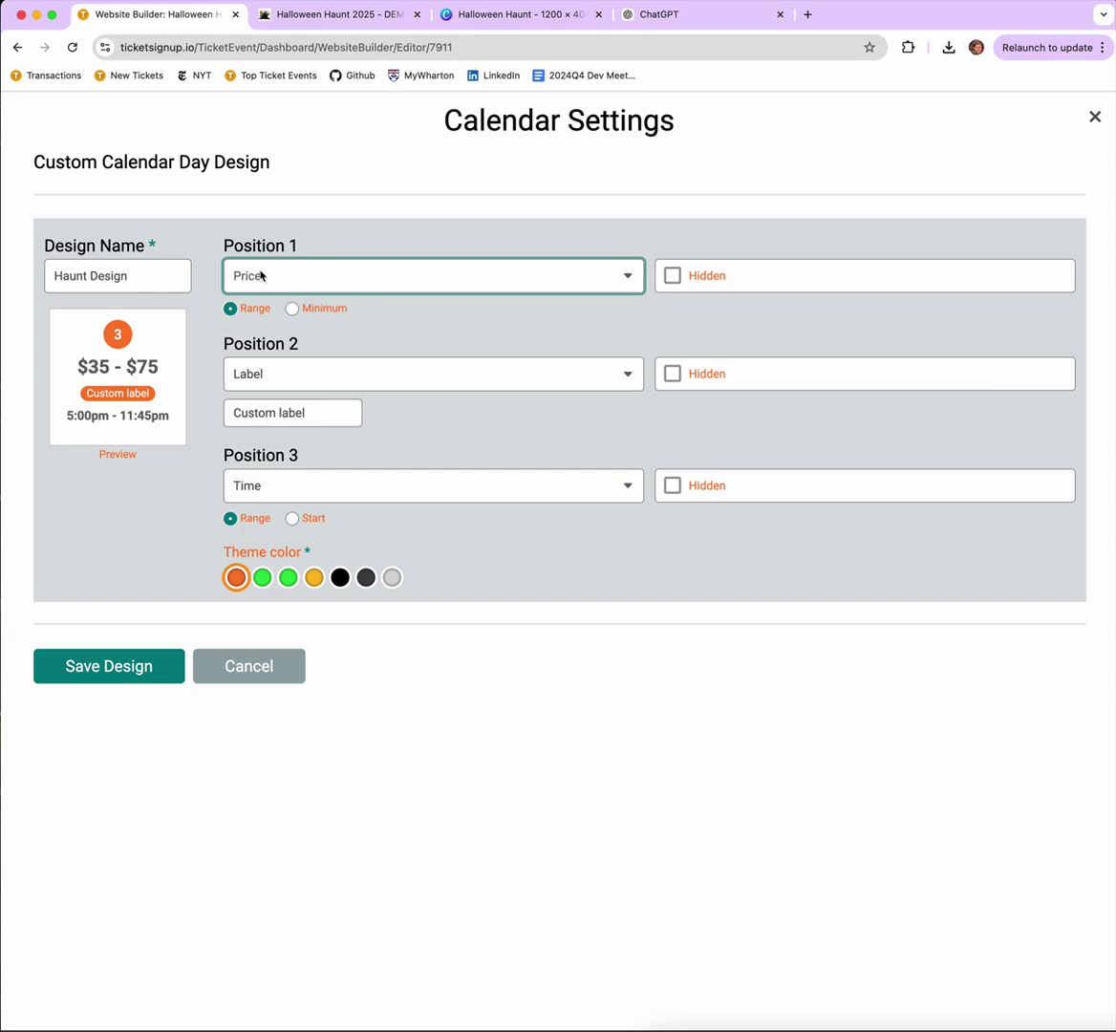
pyautogui.click(302, 308)
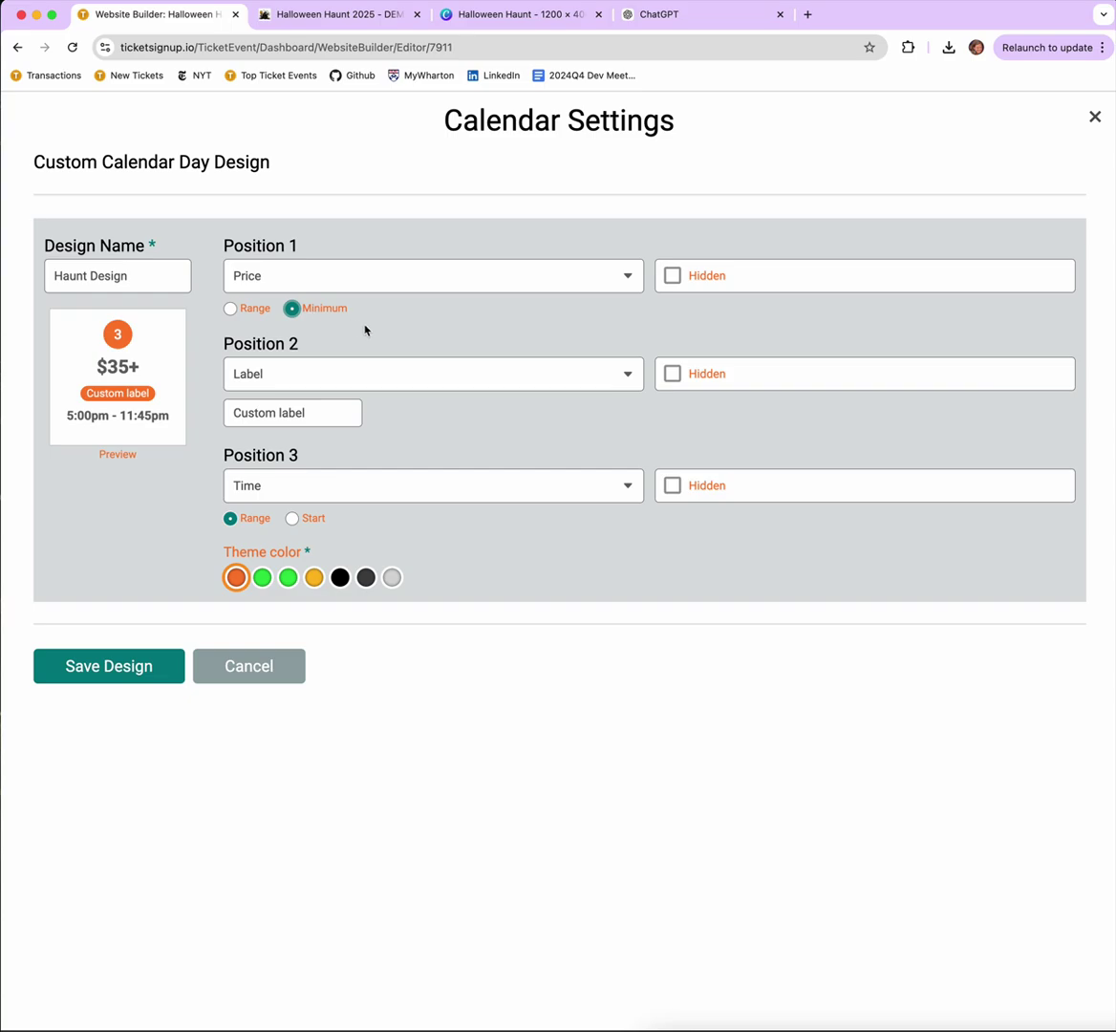
pyautogui.click(233, 309)
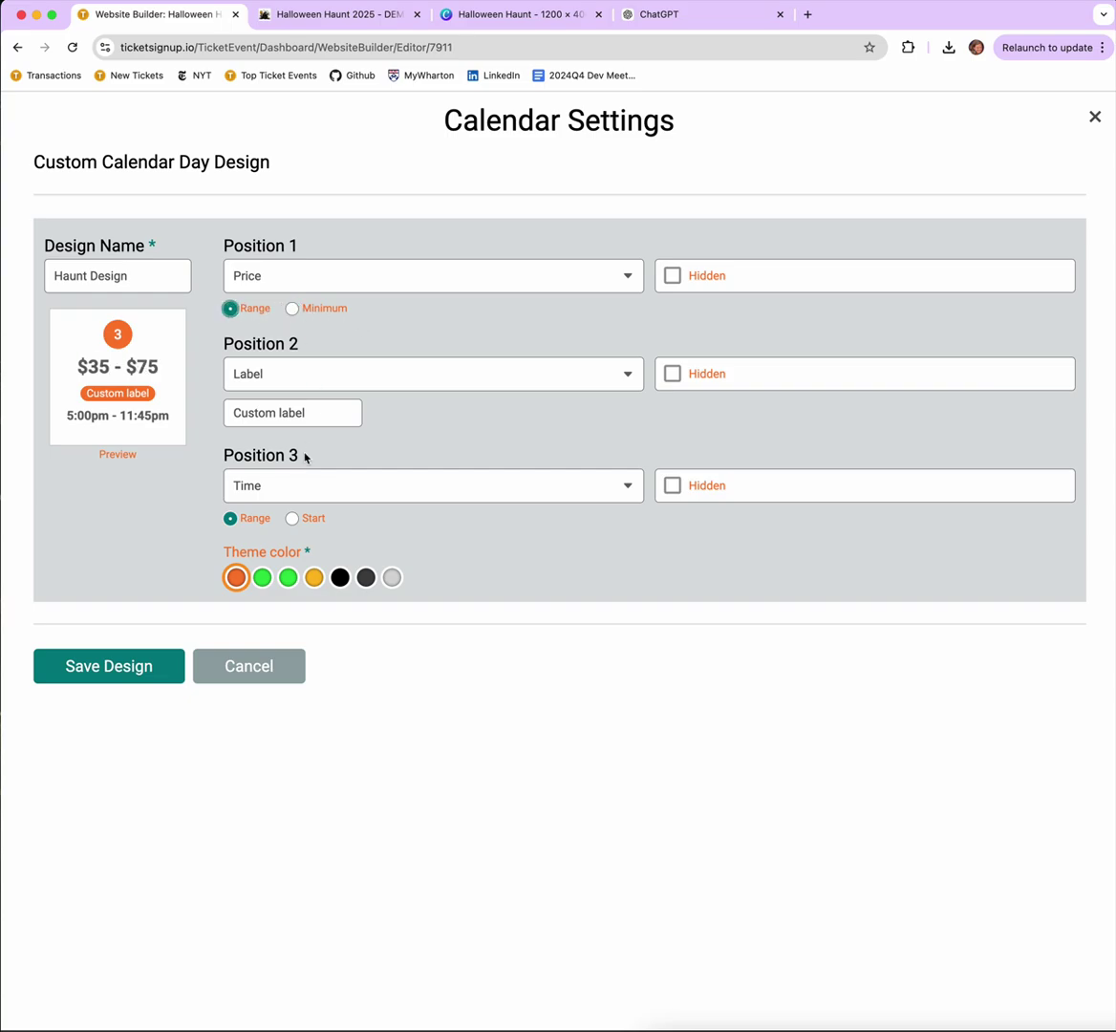
pyautogui.click(294, 519)
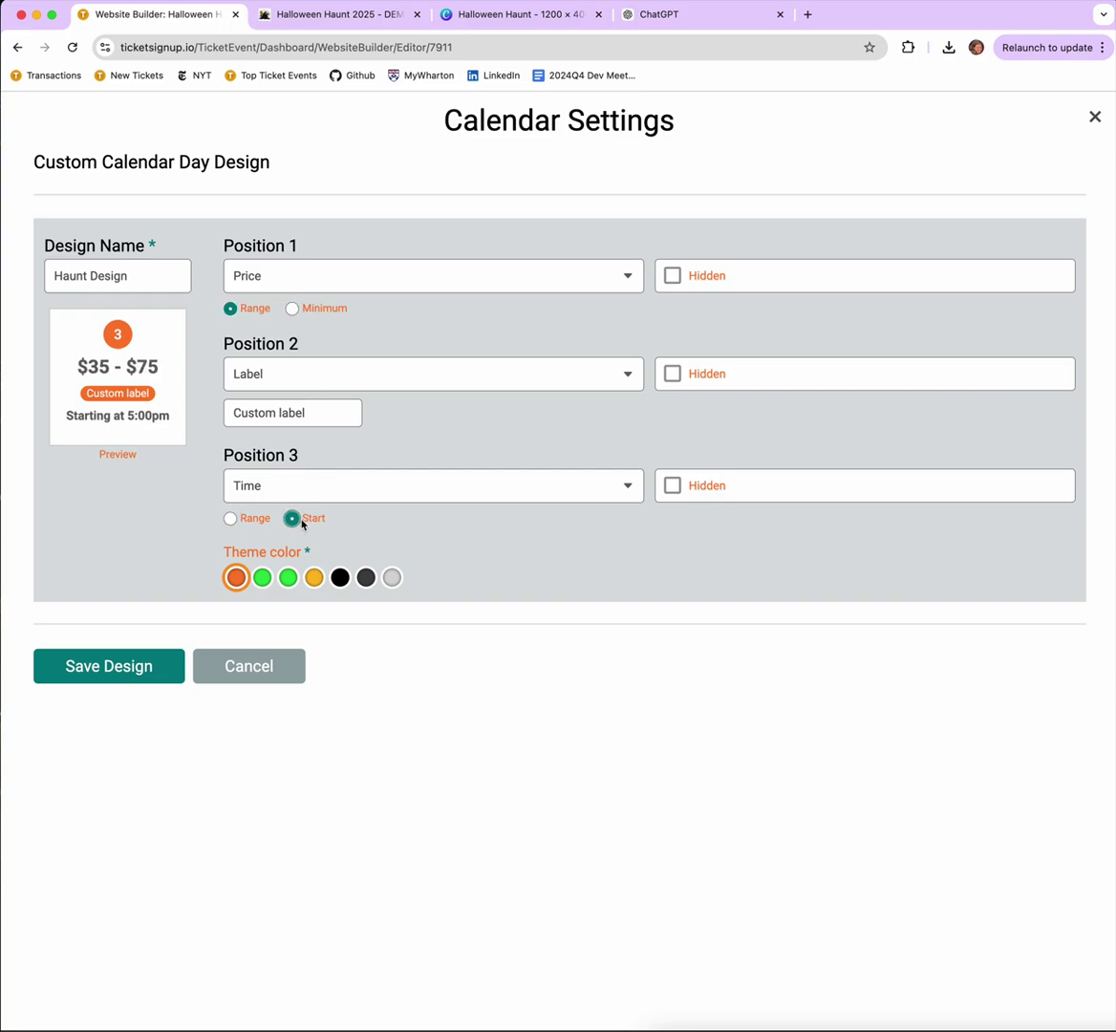
pyautogui.click(263, 522)
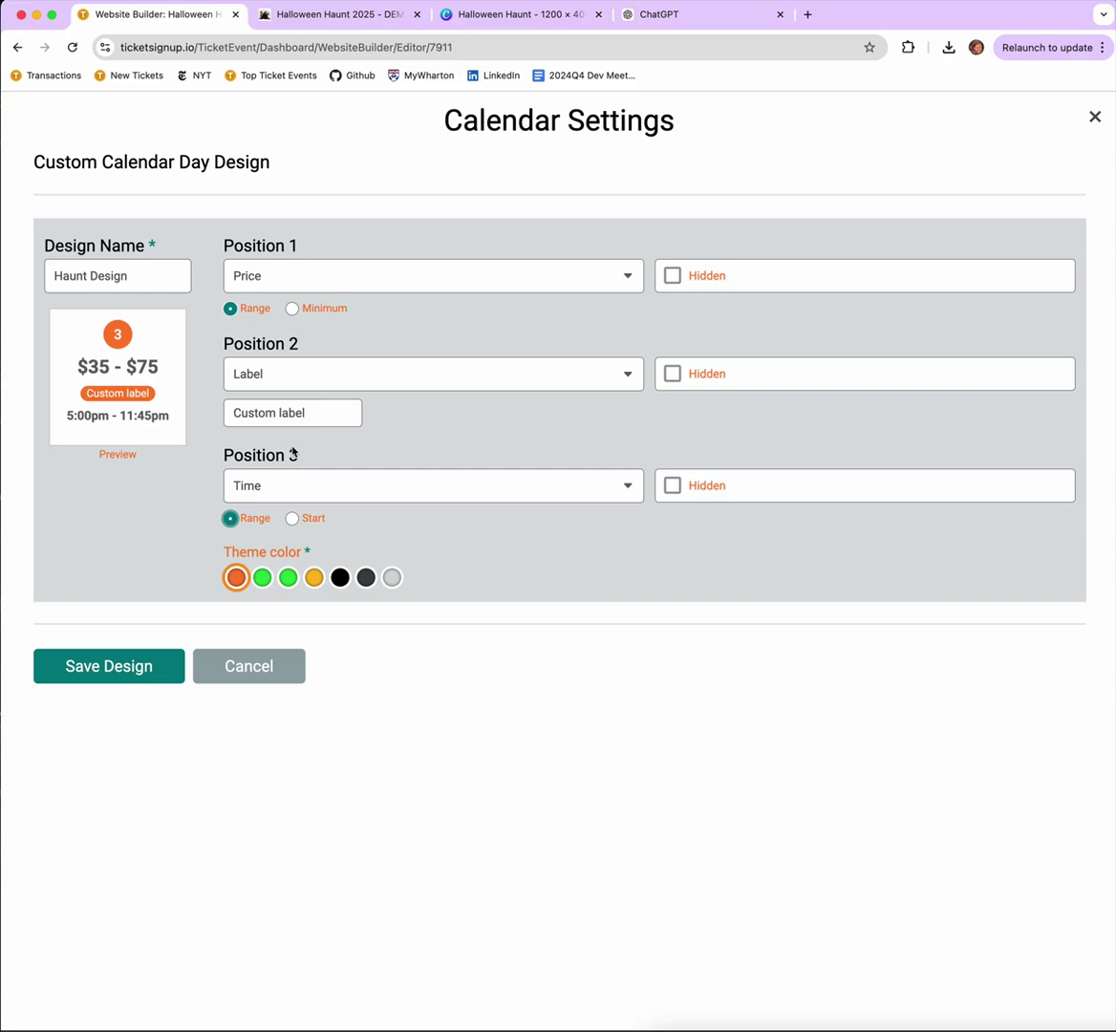
# Try hiding Position 2 in the day design, then unhide it and set it back to Label.
pyautogui.click(291, 417)
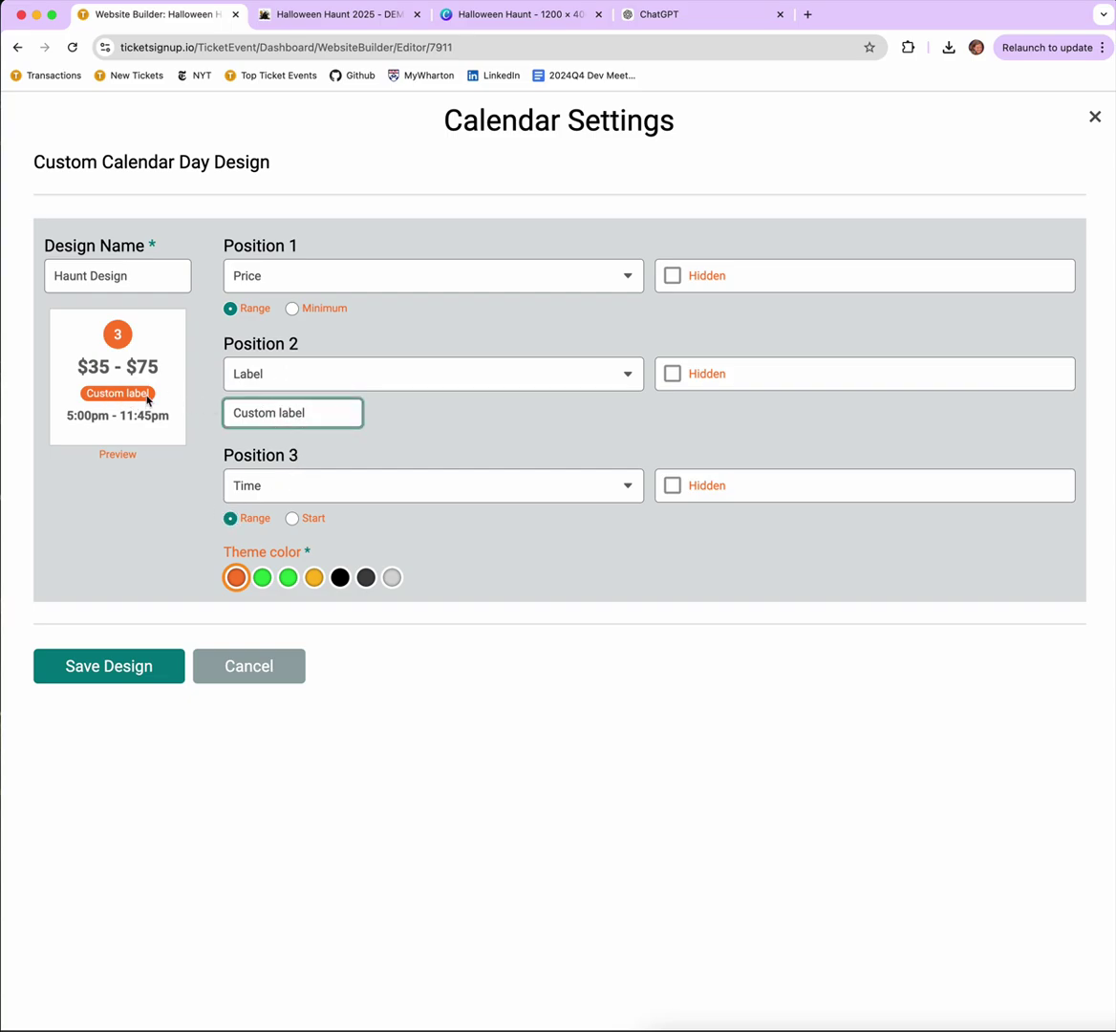
pyautogui.click(737, 384)
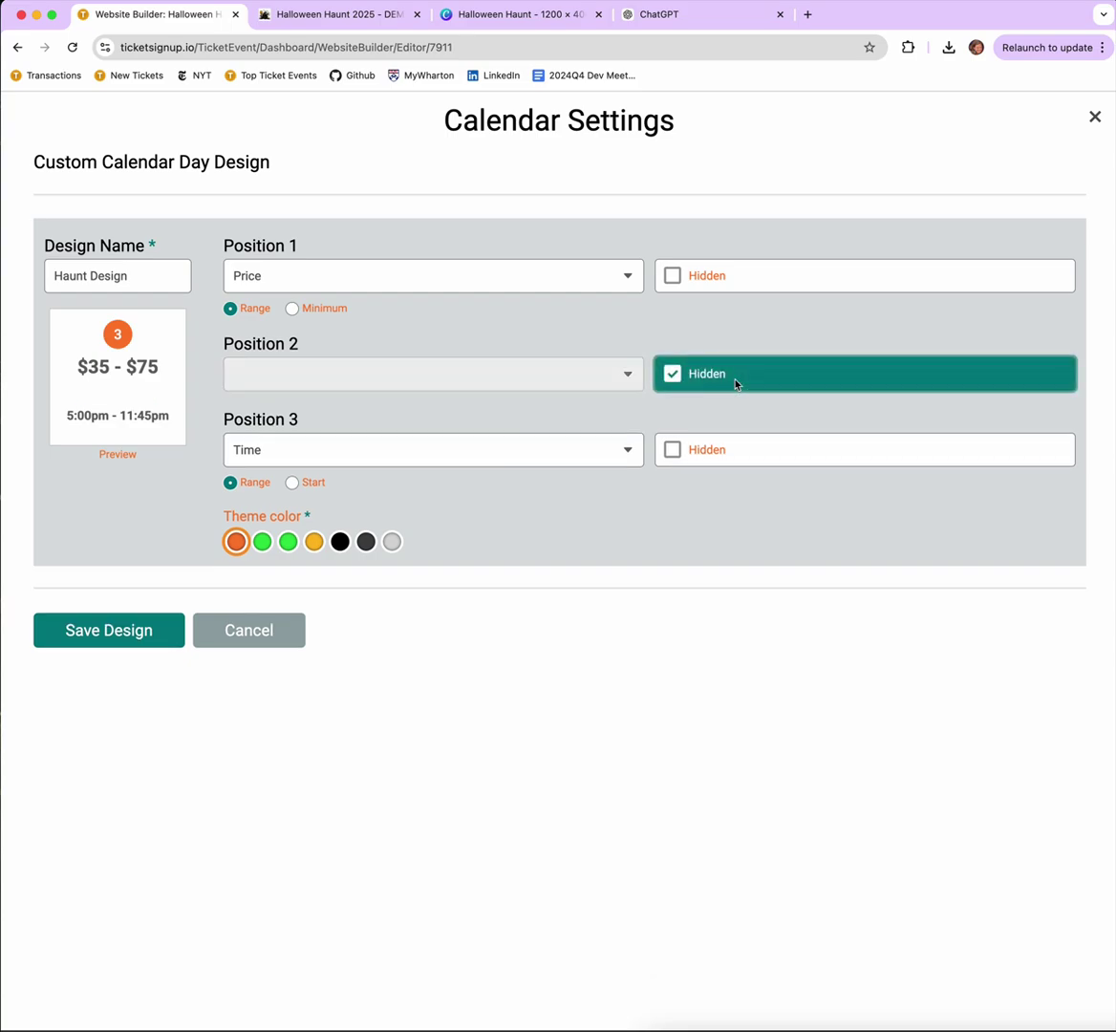
pyautogui.click(736, 383)
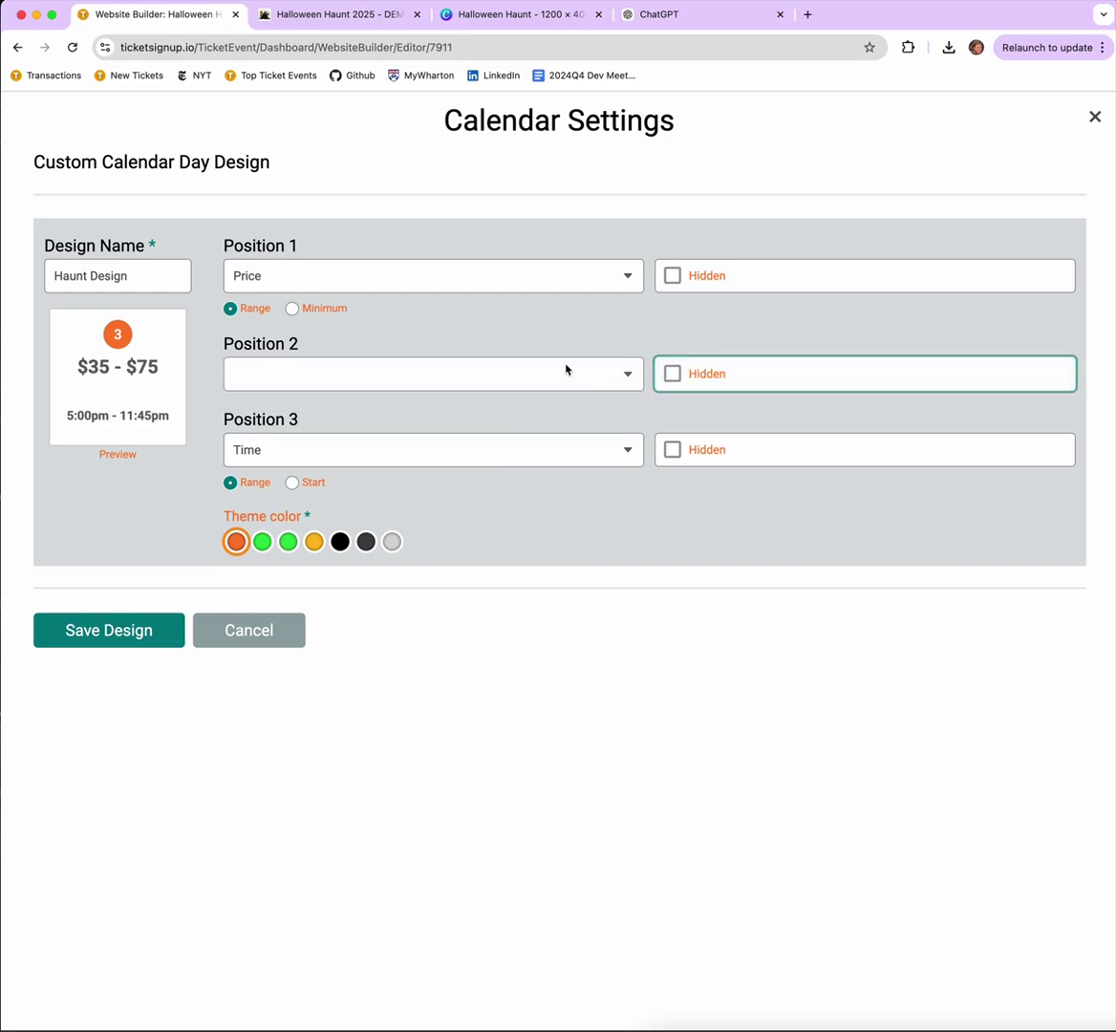
pyautogui.click(446, 366)
pyautogui.click(320, 432)
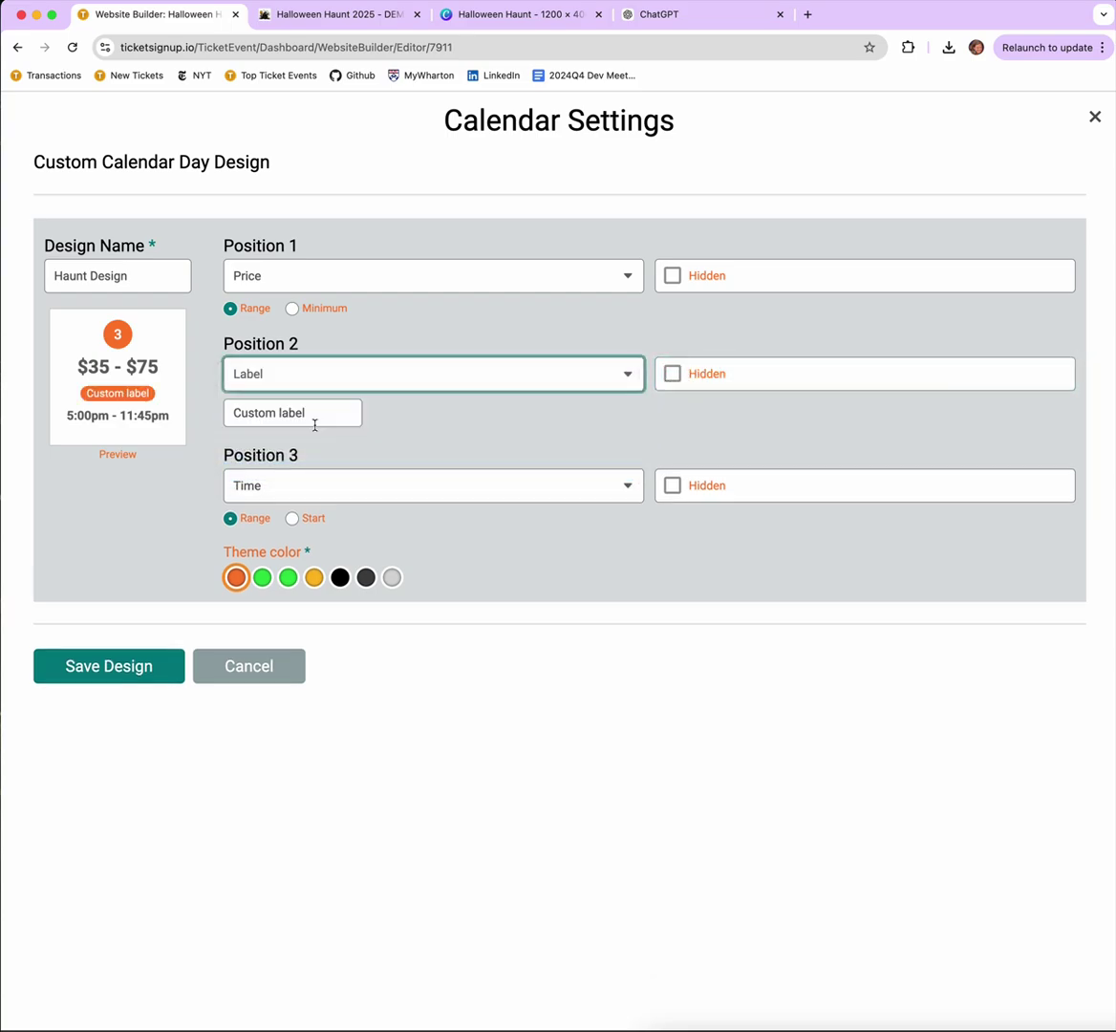
# Replace Position 2's custom label text with a ghost emoji and save the design to the Time Slot Calendar.
pyautogui.click(324, 417)
pyautogui.press('super+a')
pyautogui.press('BackSpace')
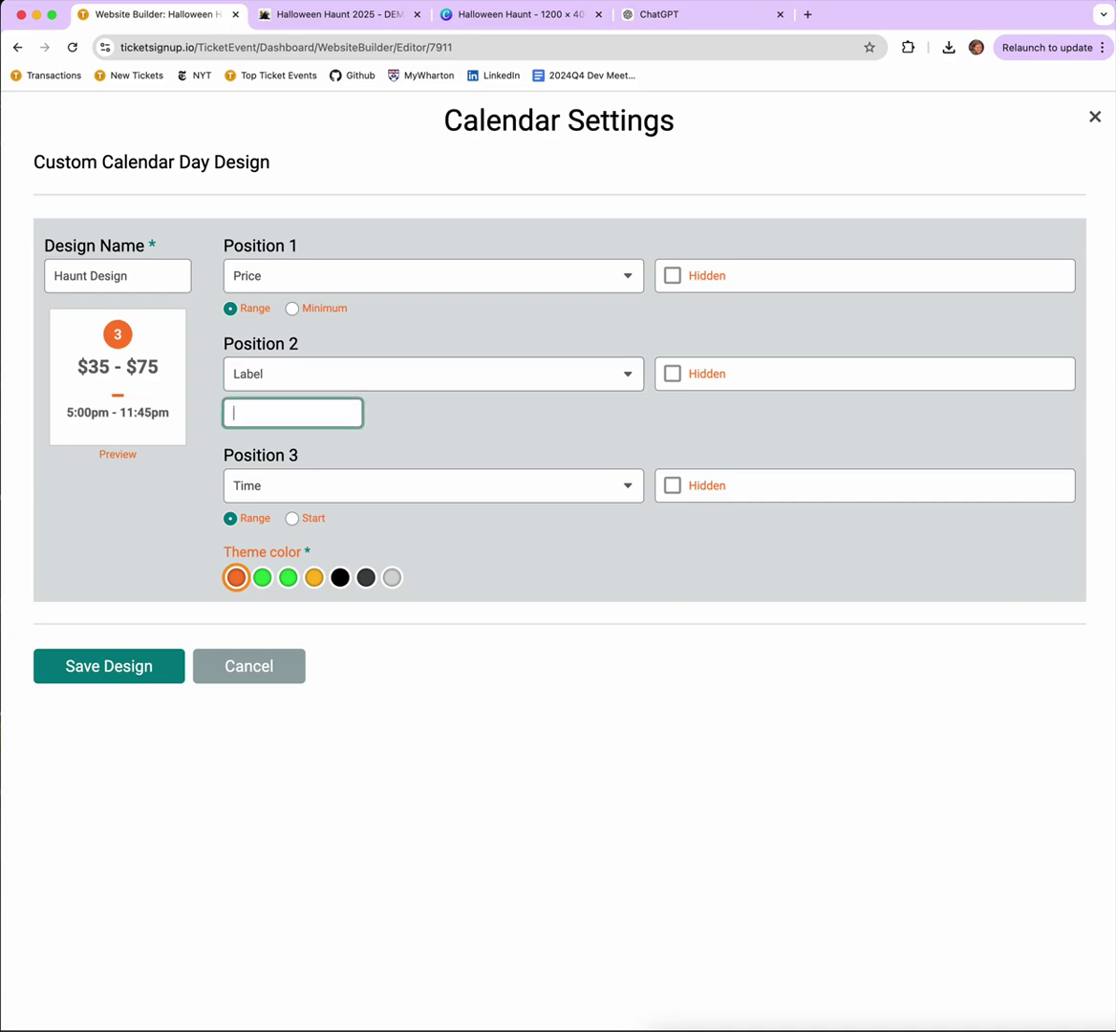
pyautogui.rightClick(254, 415)
pyautogui.click(286, 419)
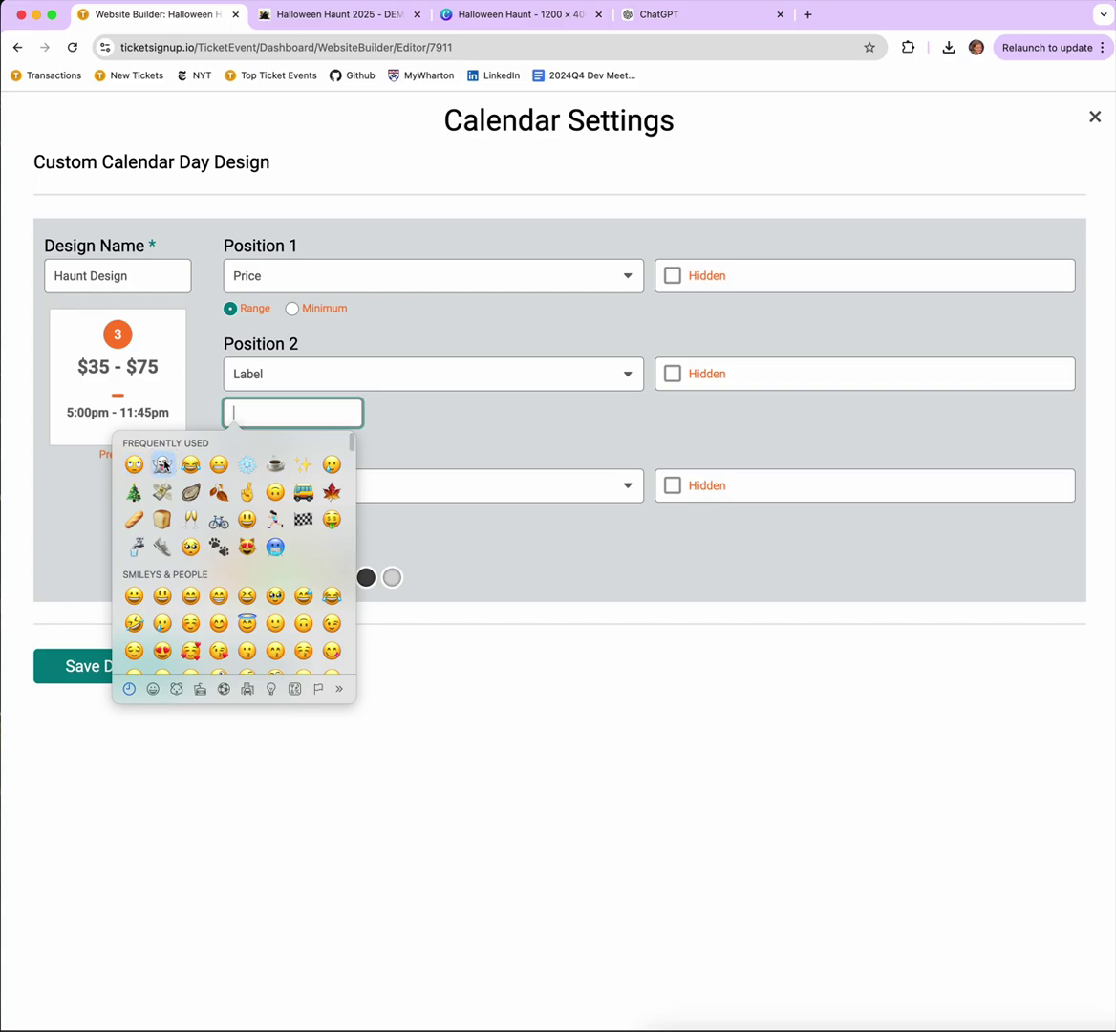
pyautogui.click(162, 464)
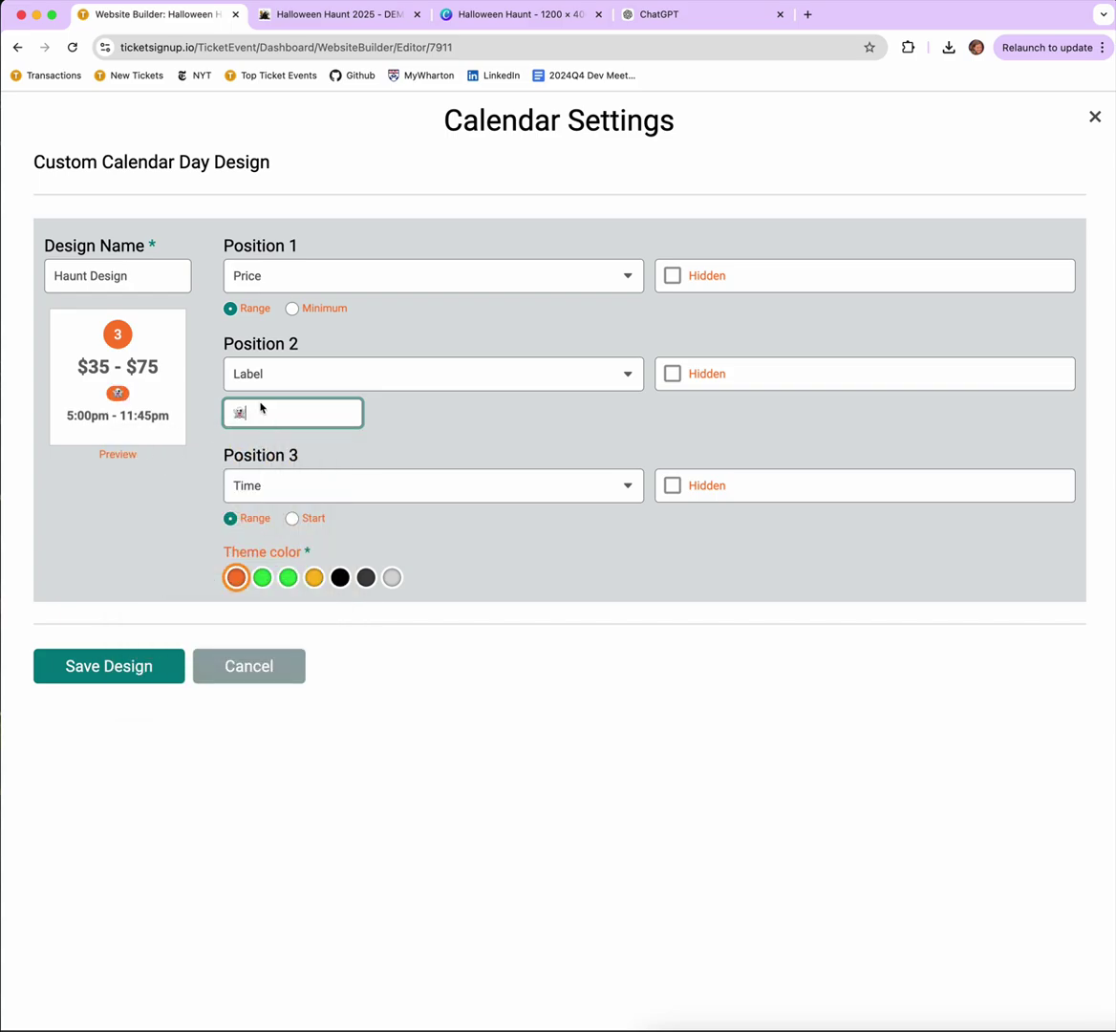
pyautogui.click(125, 675)
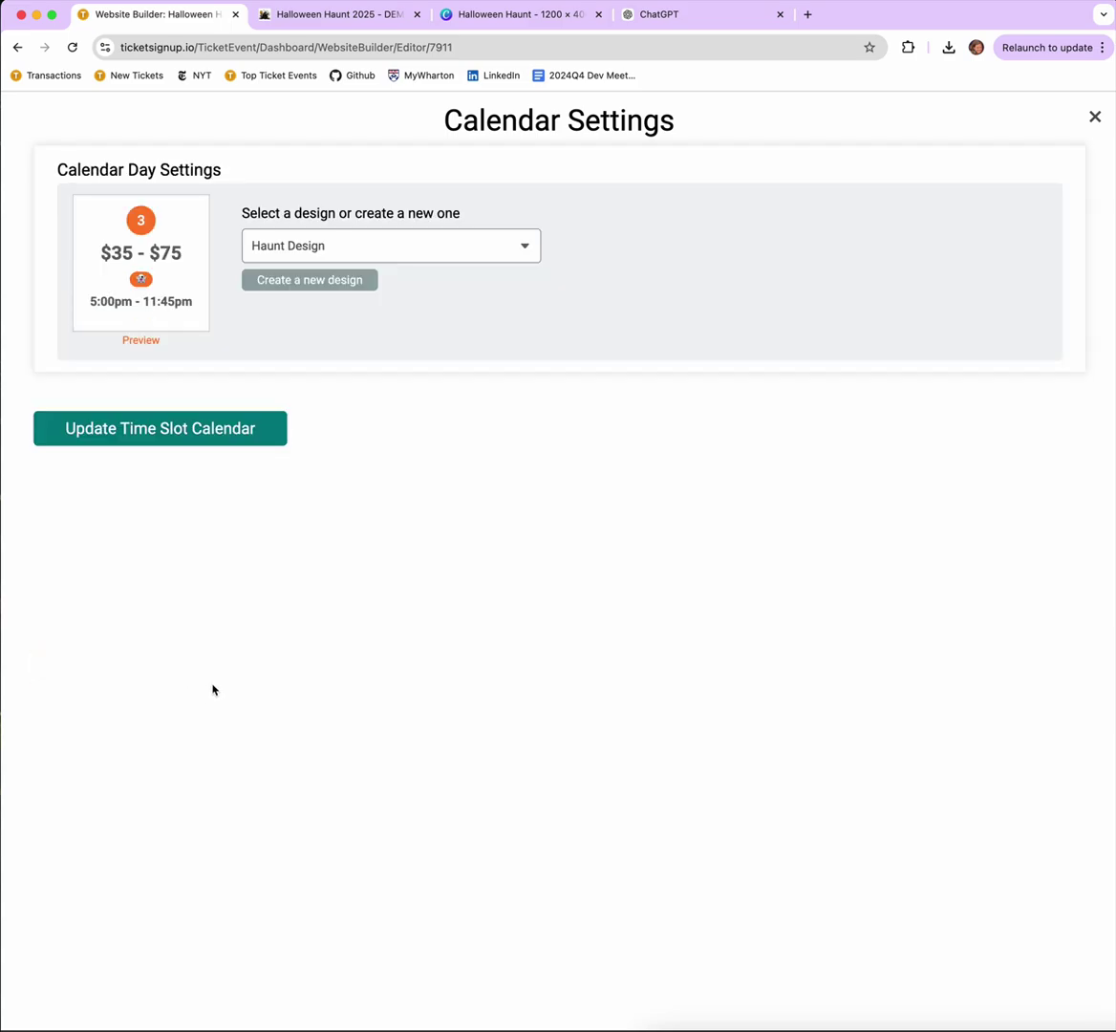
pyautogui.click(188, 448)
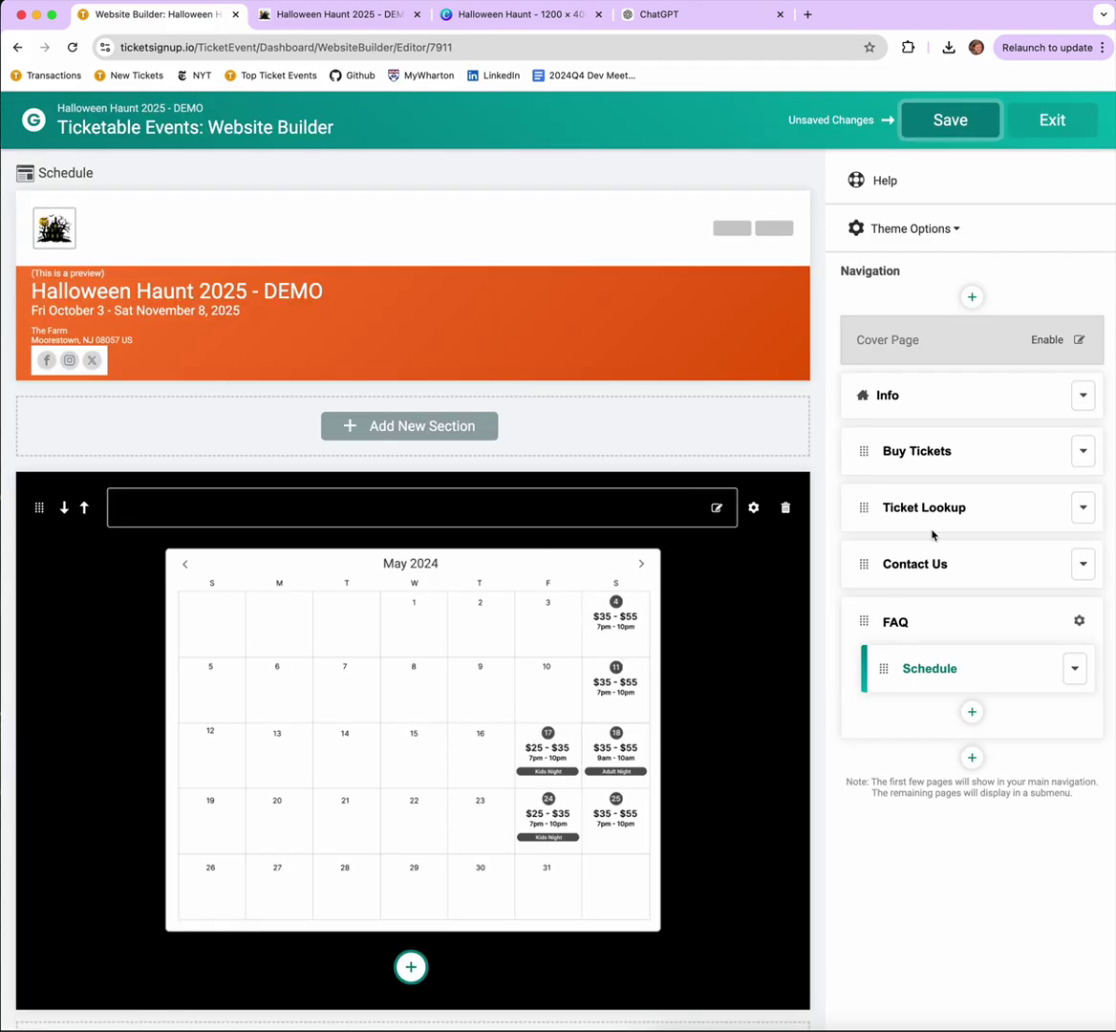
# Save the website and view the calendar on the live Schedule page.
pyautogui.click(947, 120)
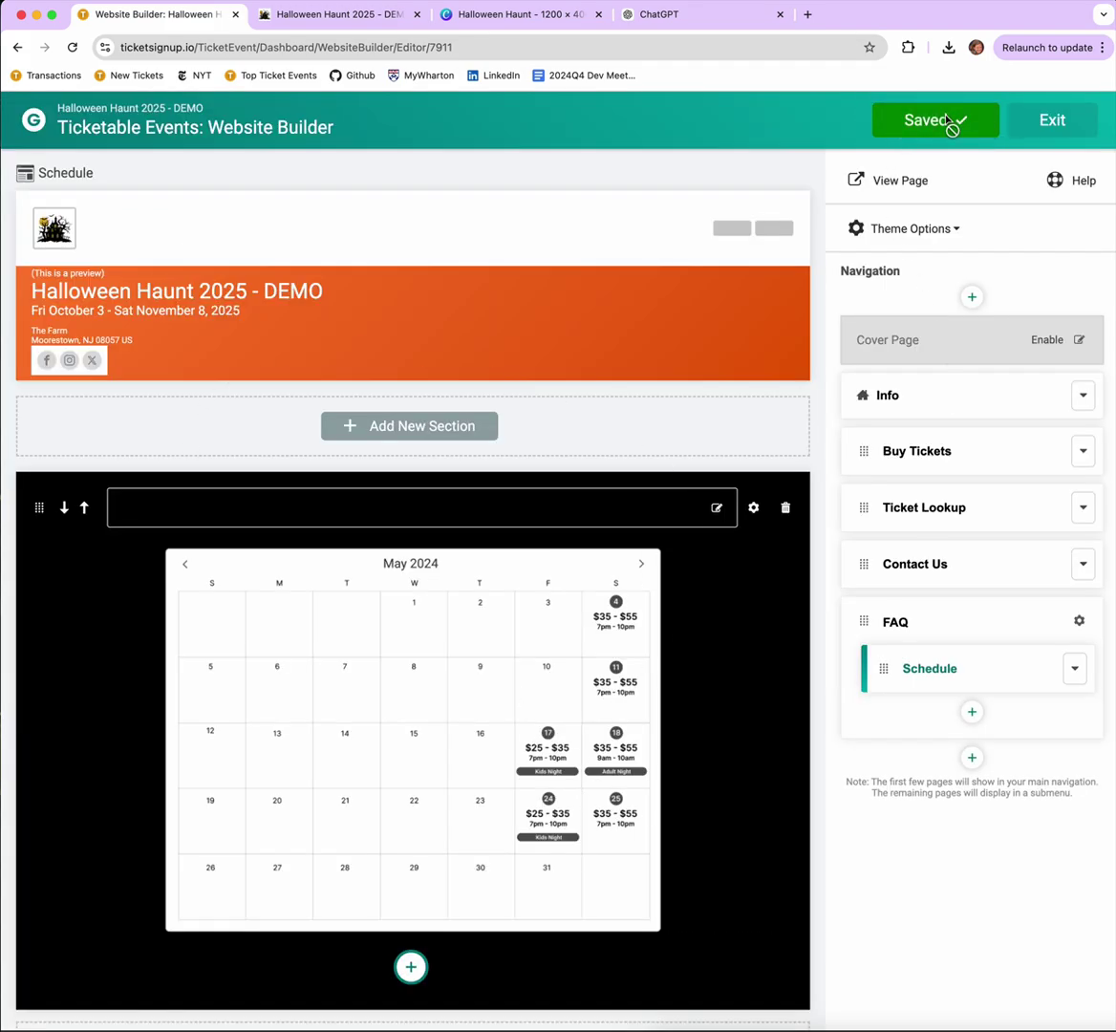
pyautogui.click(884, 180)
pyautogui.scroll(-2, 1086, 609)
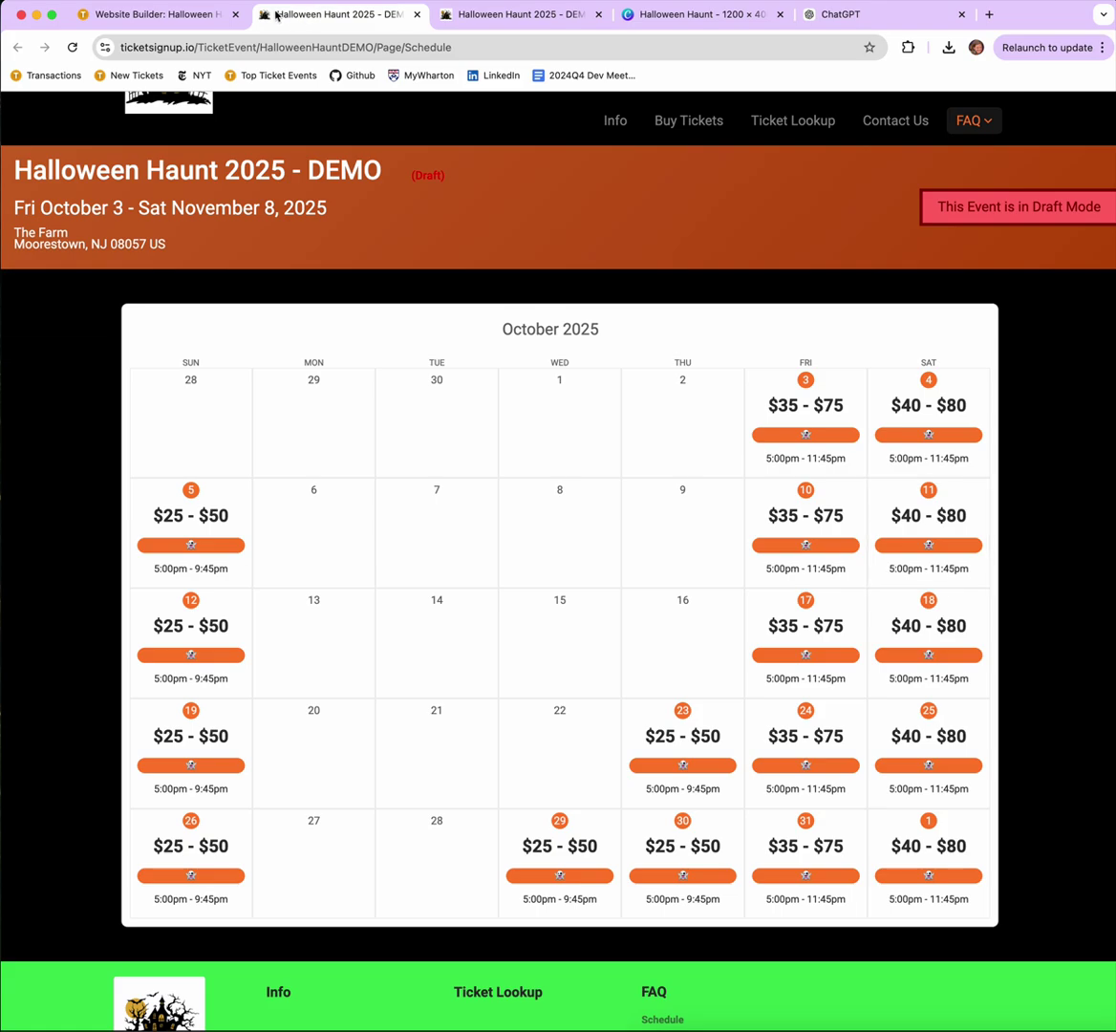
pyautogui.click(176, 17)
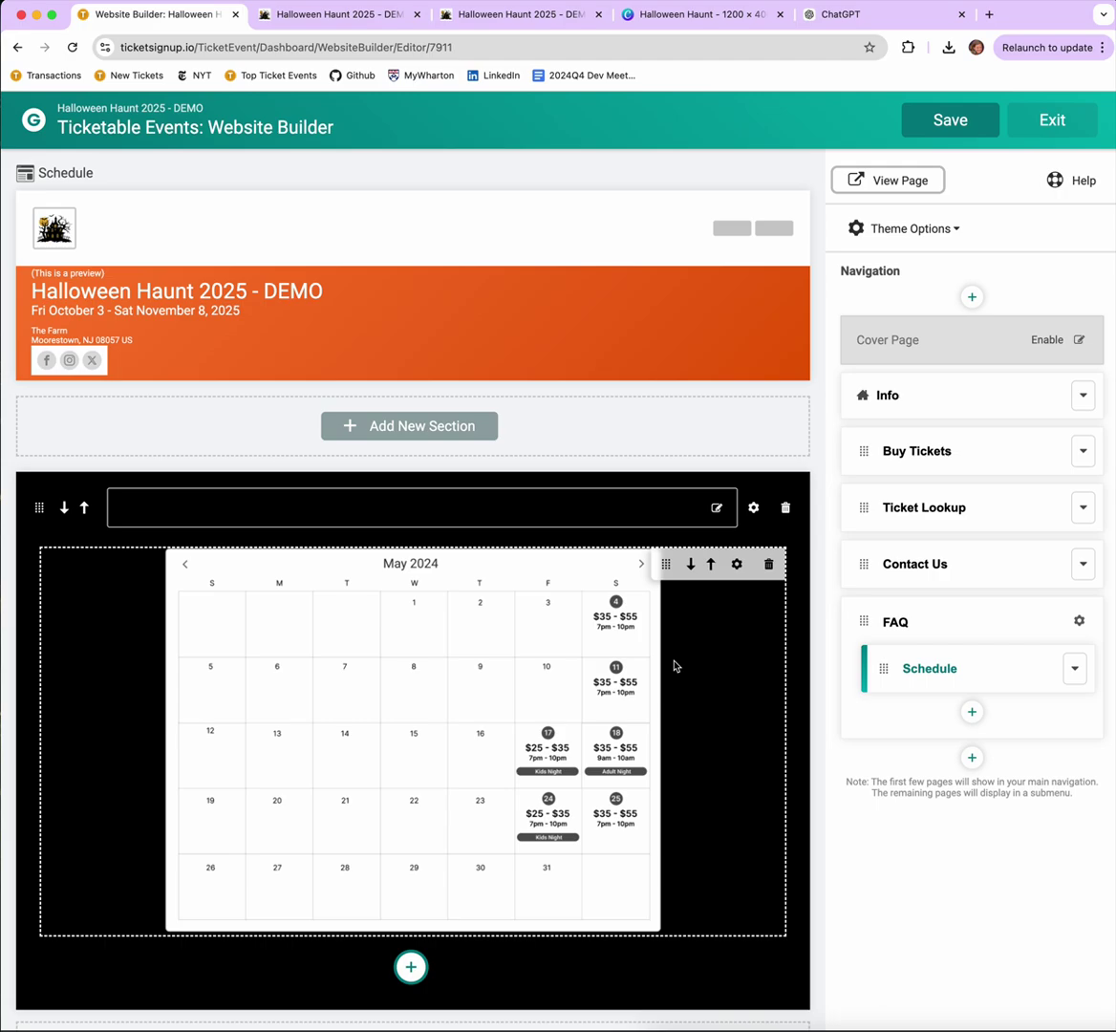
pyautogui.click(269, 14)
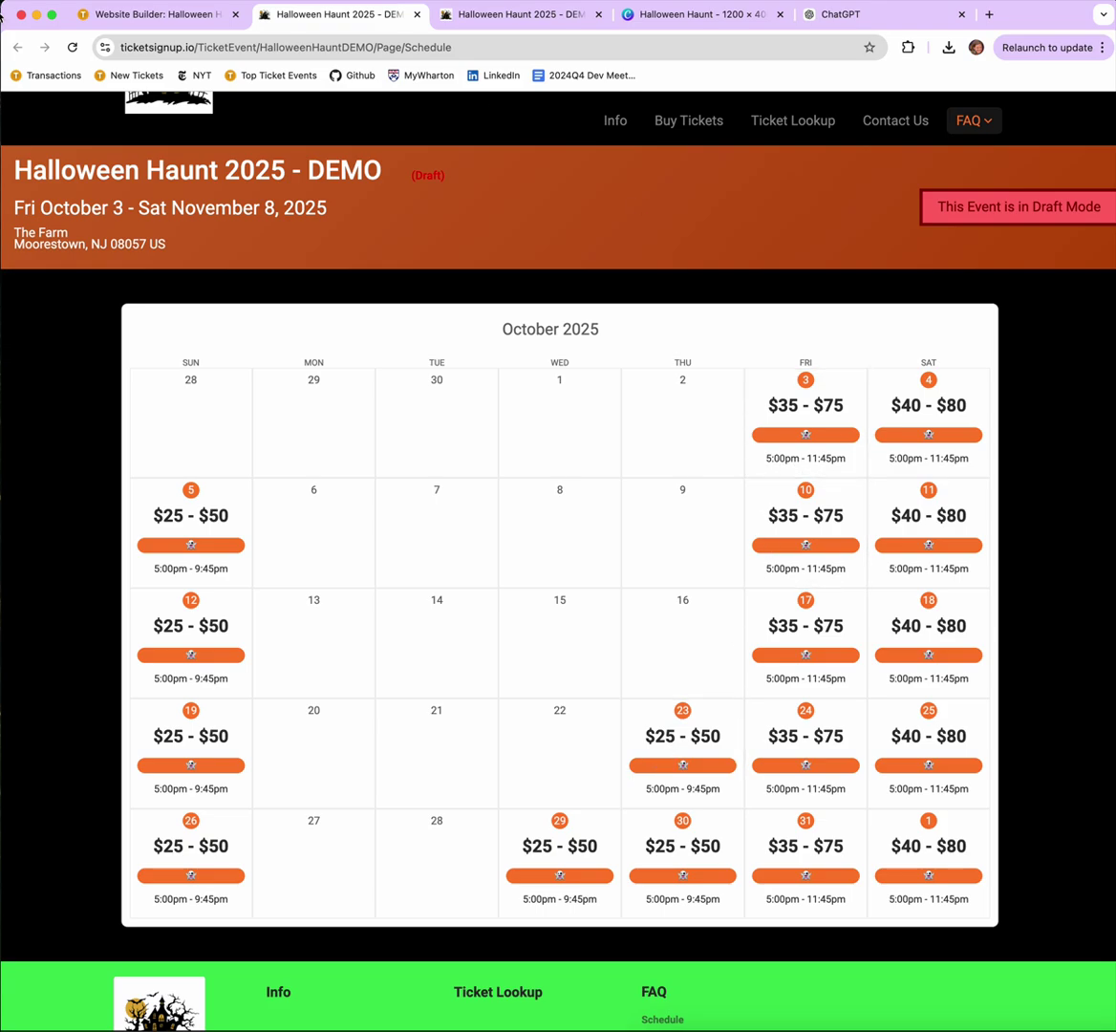
# Return to the Website Builder and add a new page titled Parking & Directions under the FAQ dropdown.
pyautogui.click(136, 17)
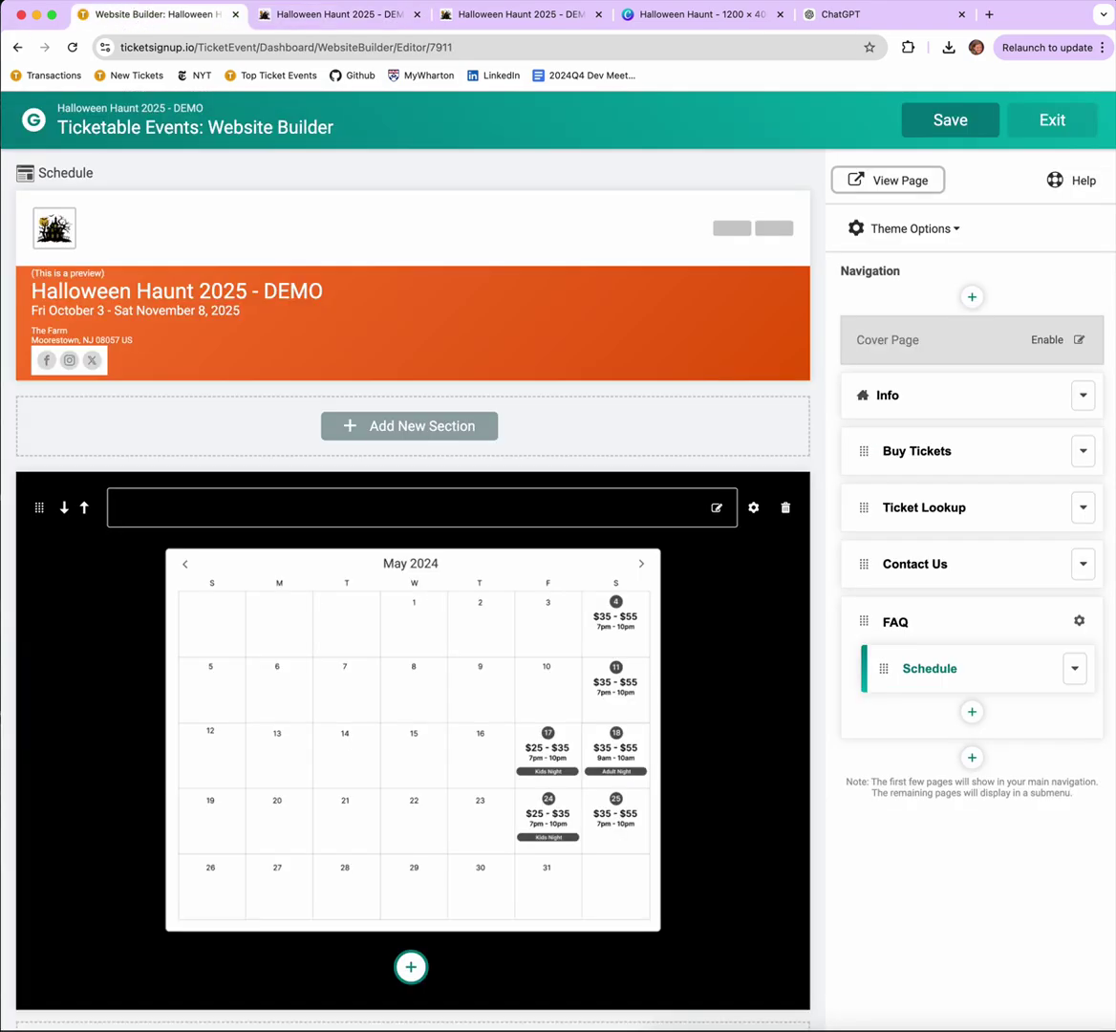
pyautogui.click(972, 711)
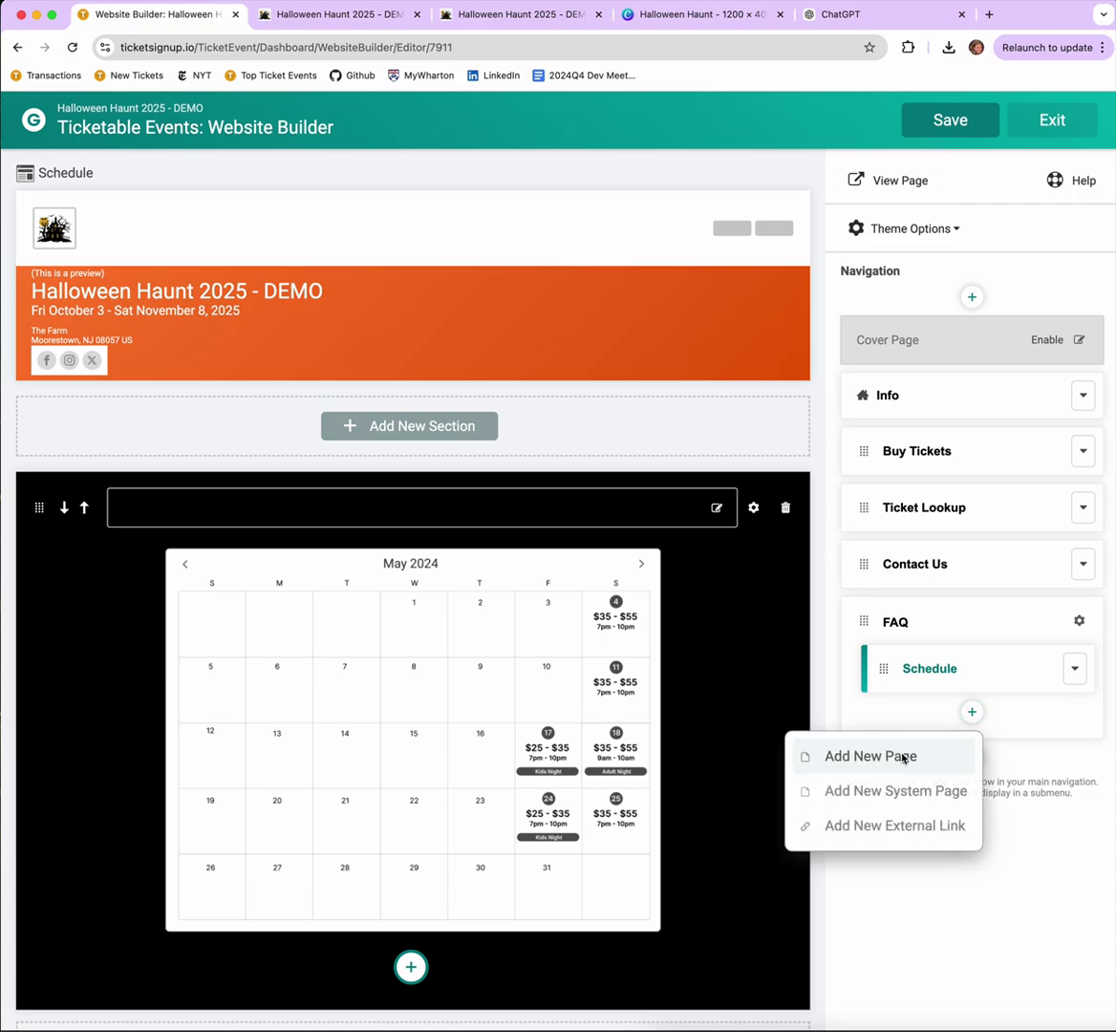
pyautogui.click(903, 759)
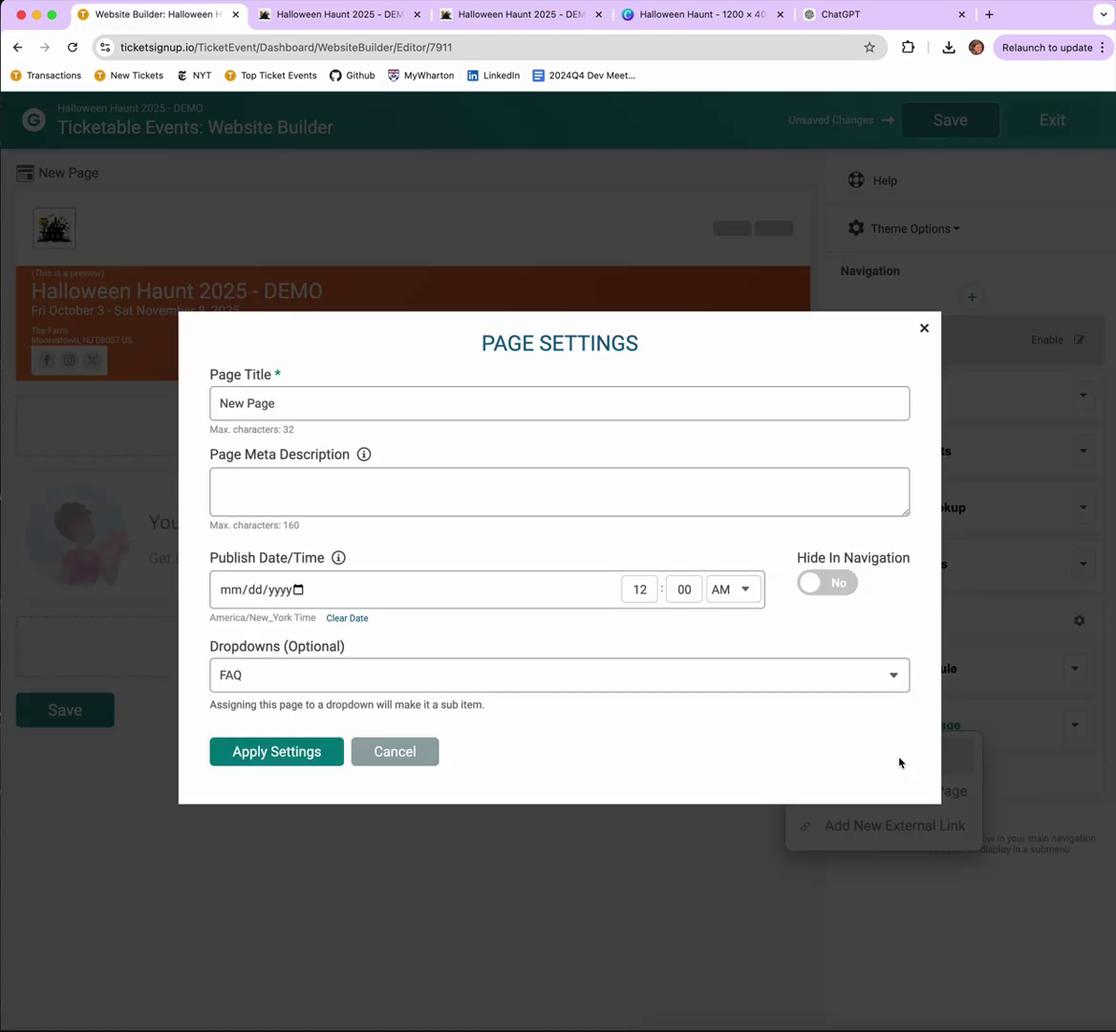
pyautogui.tripleClick(286, 405)
pyautogui.write('Parkin')
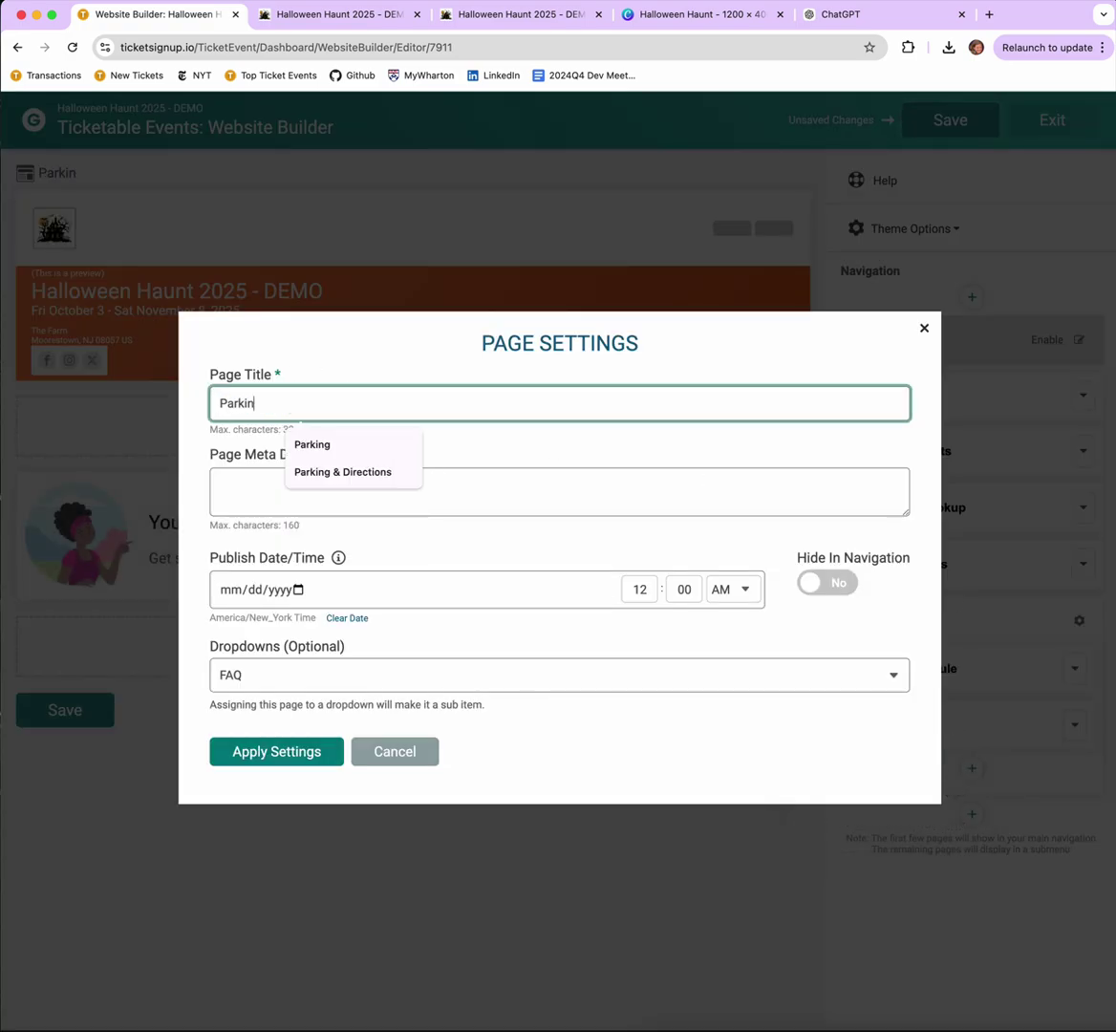
pyautogui.write('g & D')
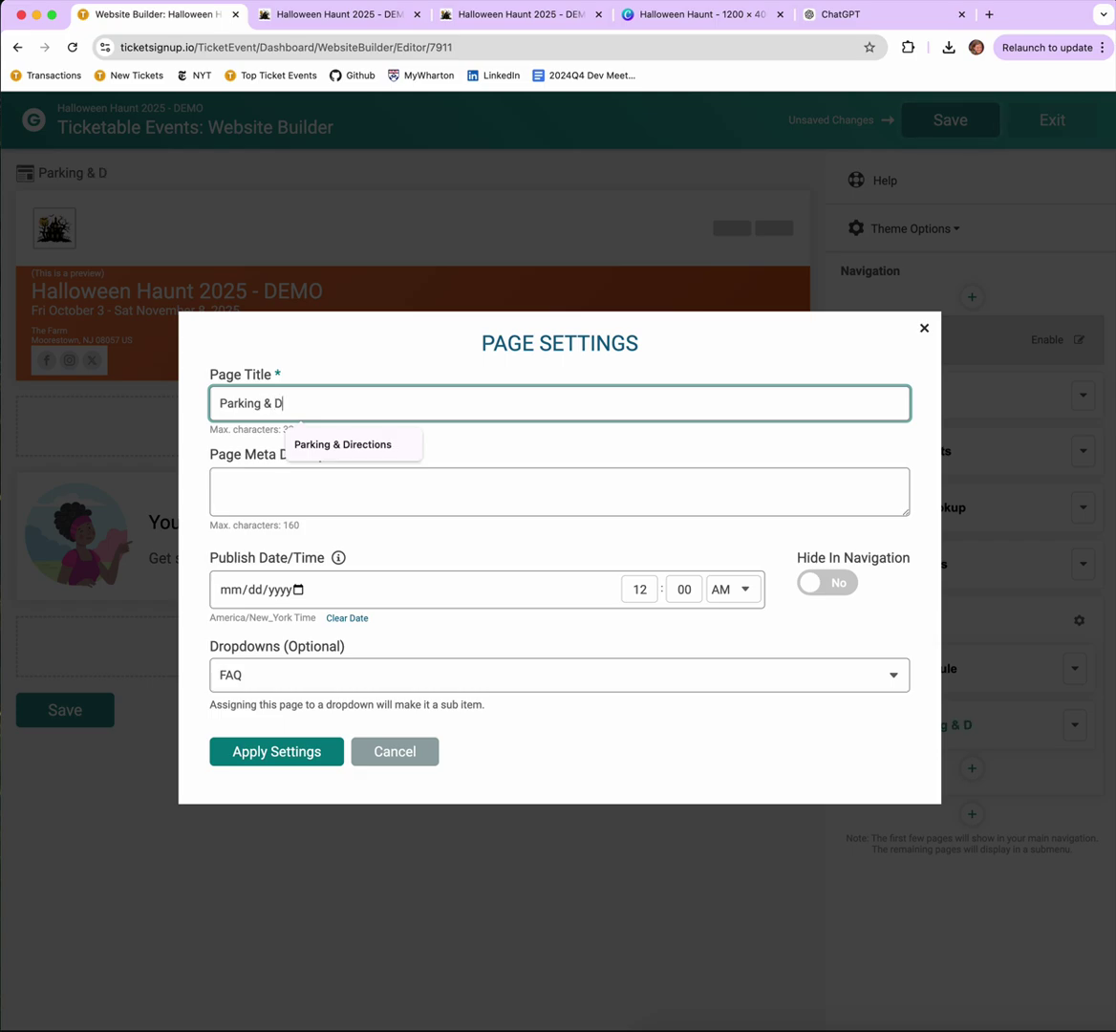
pyautogui.write('irections')
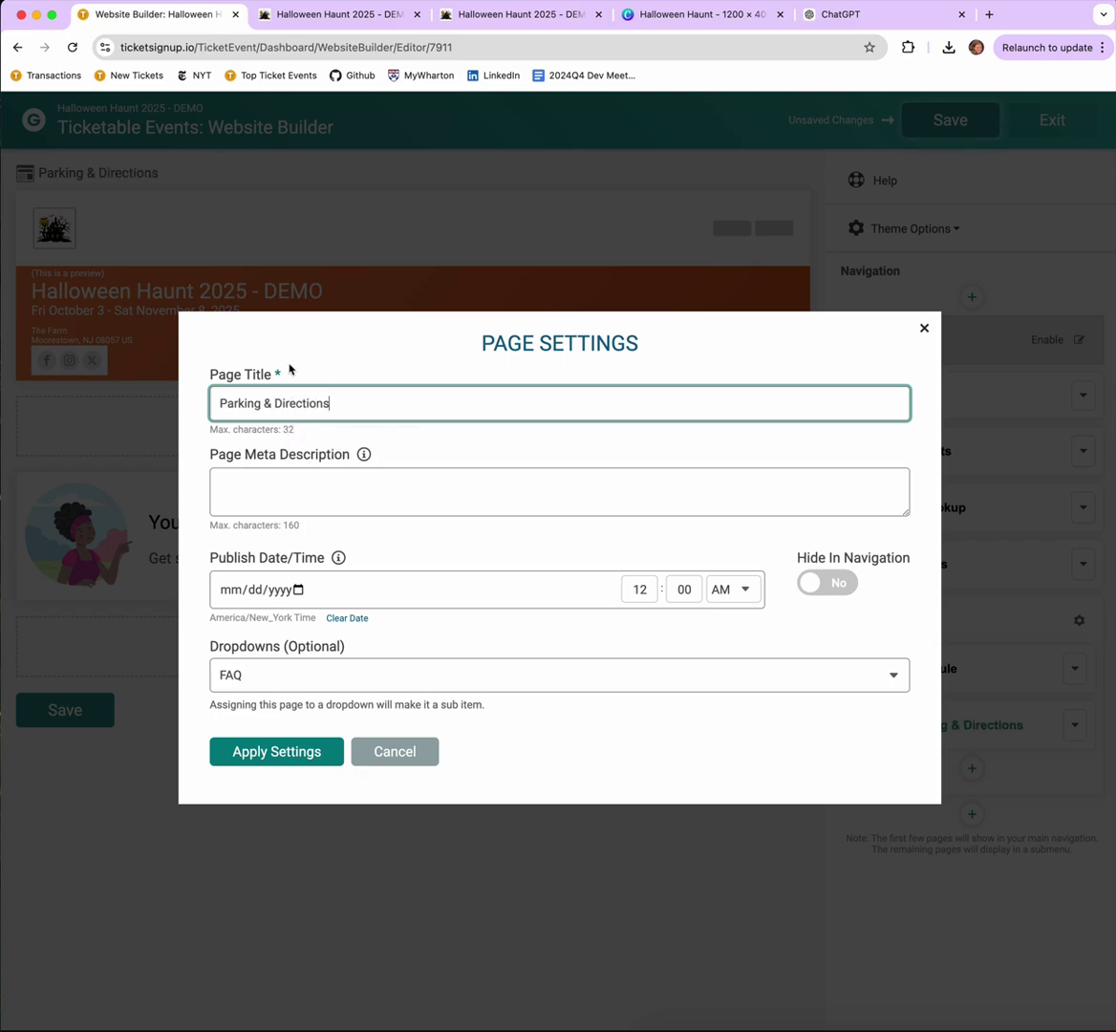
pyautogui.click(286, 760)
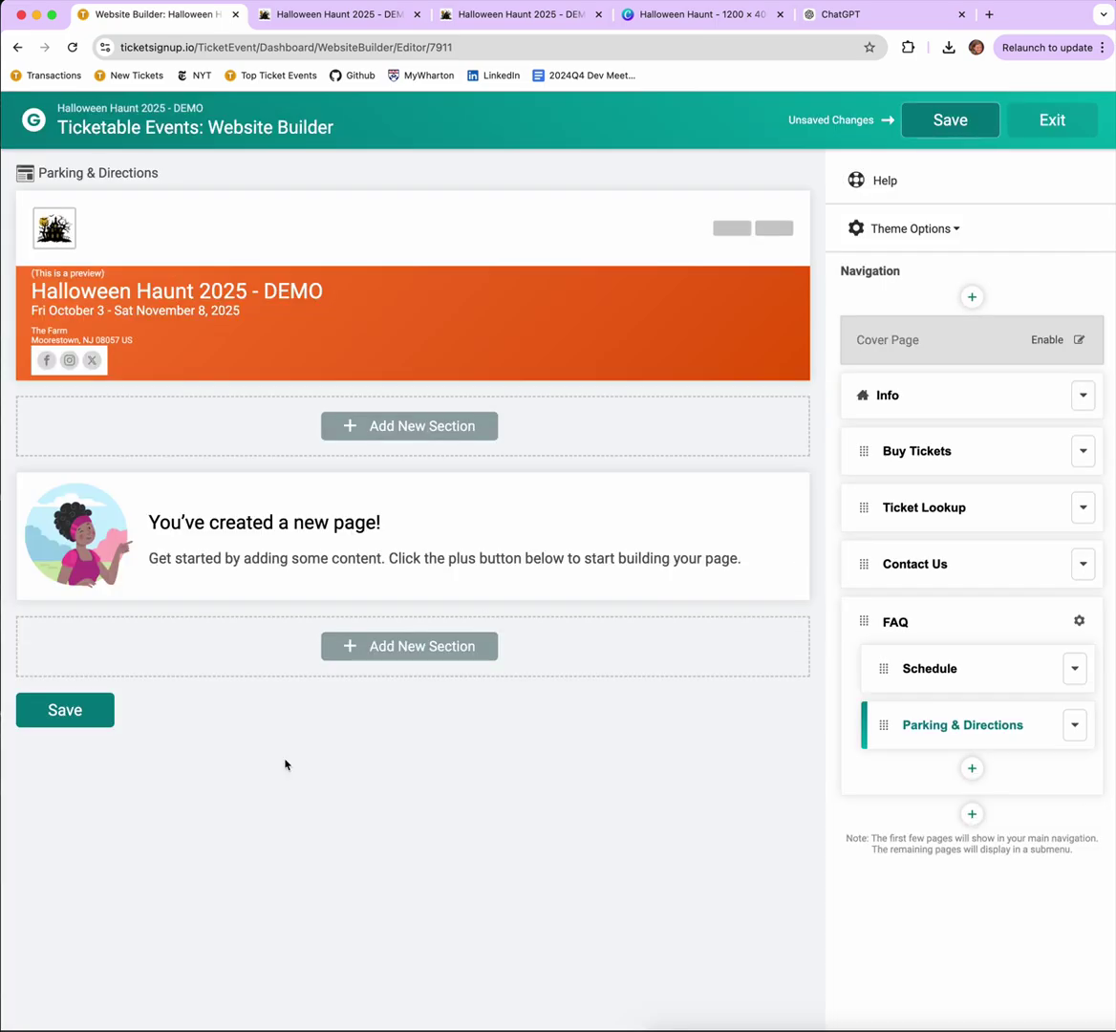
# Add a two-column section and fill its first column with a text component containing the Getting to The Farm heading and paragraph copied from ChatGPT.
pyautogui.click(378, 426)
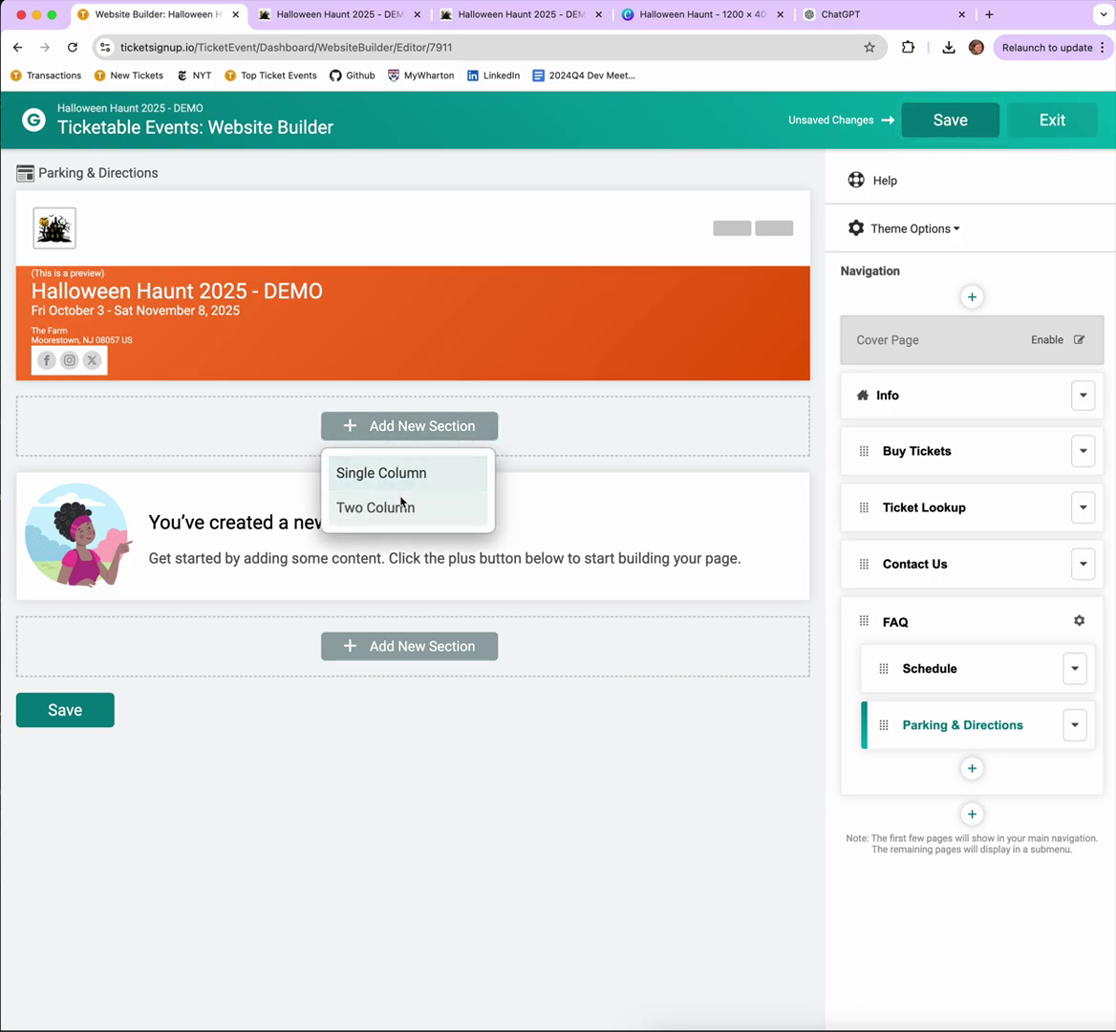
pyautogui.click(409, 508)
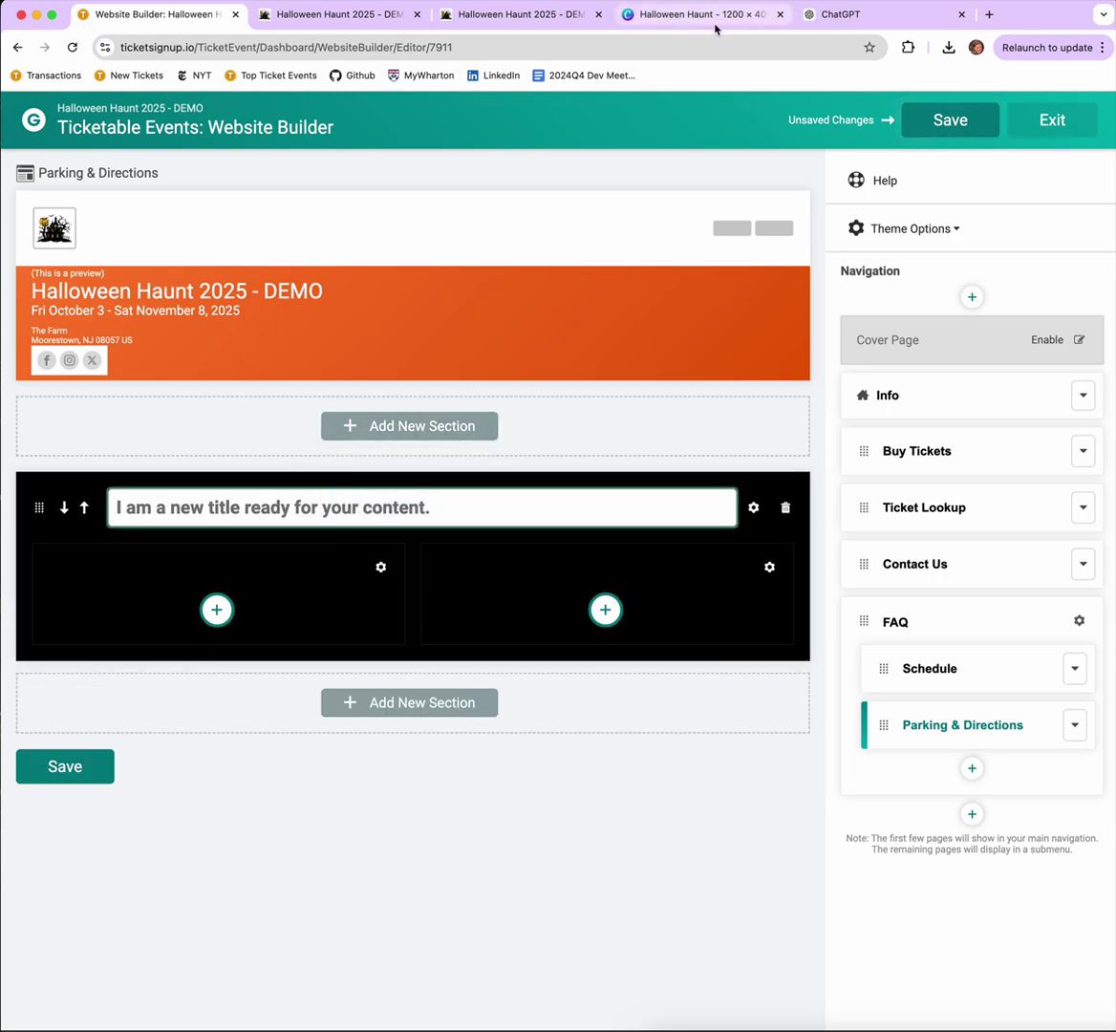
pyautogui.click(843, 14)
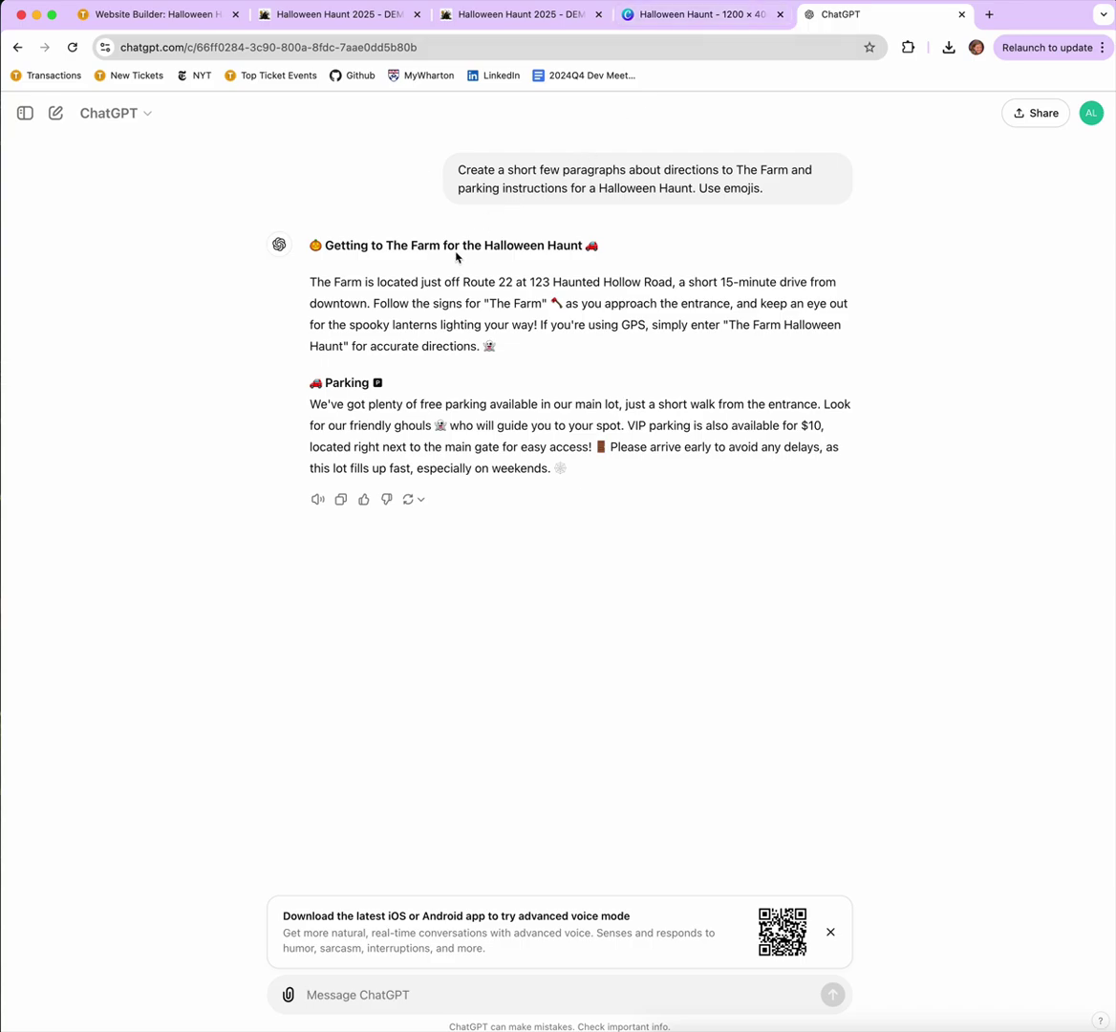
pyautogui.click(309, 255)
pyautogui.moveTo(310, 255); pyautogui.dragTo(508, 361)
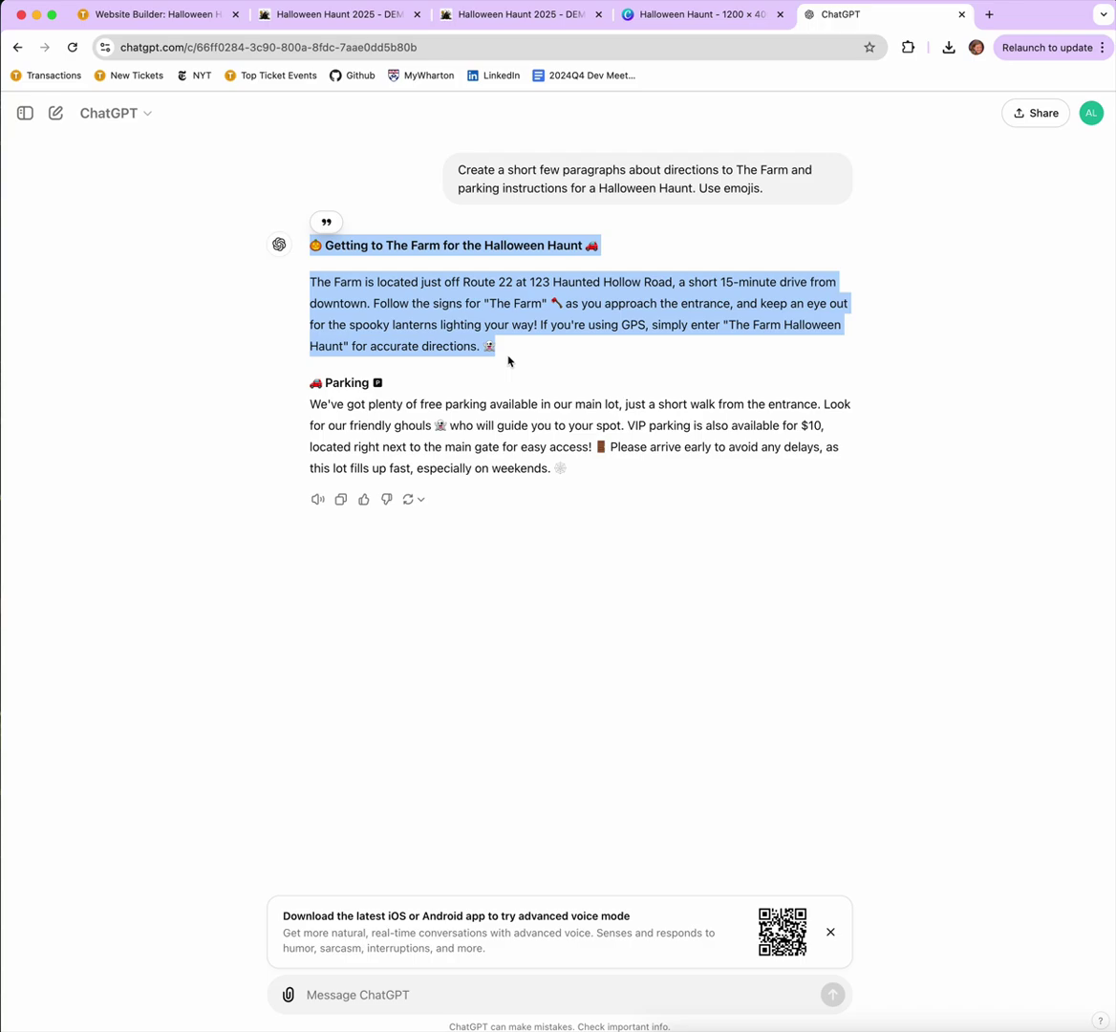
pyautogui.click(112, 15)
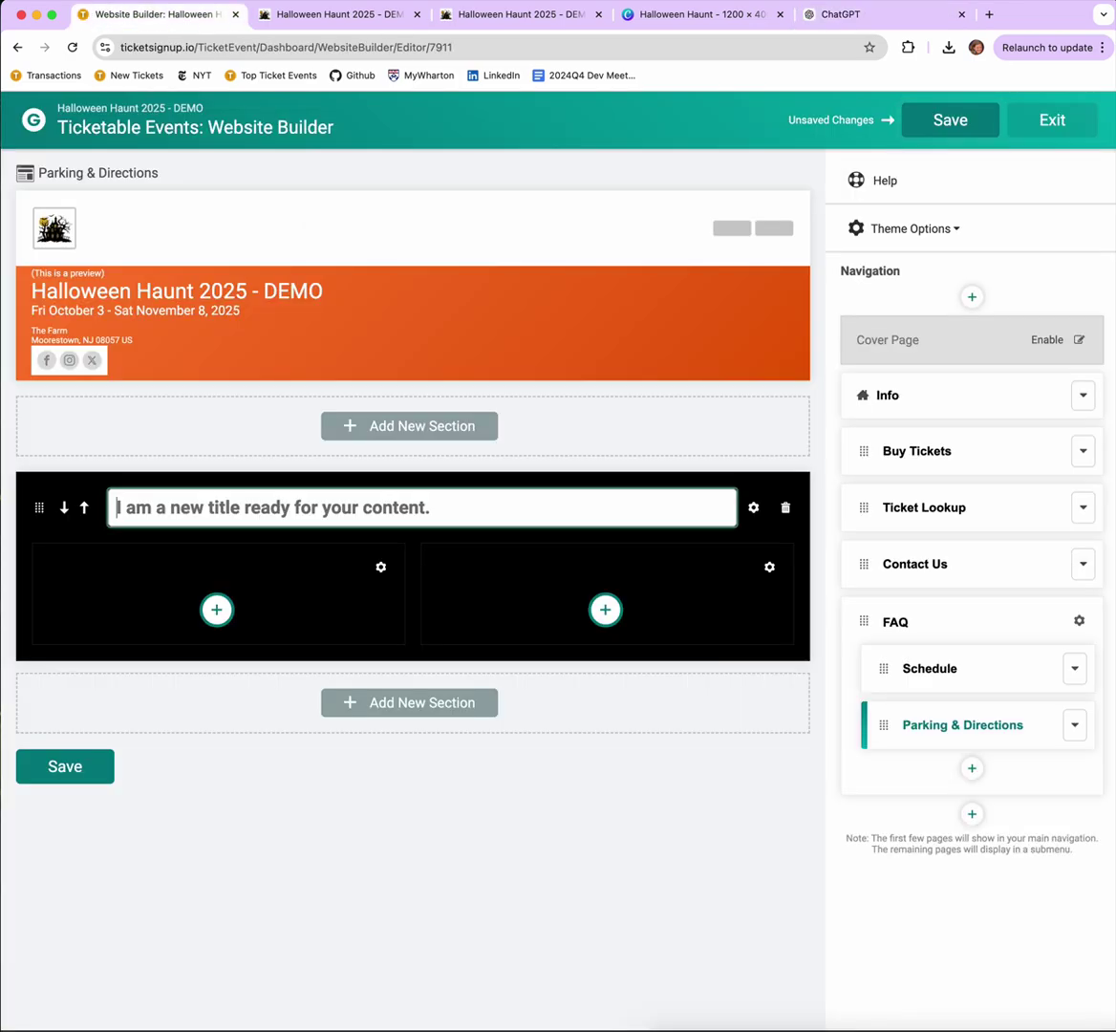
pyautogui.click(217, 610)
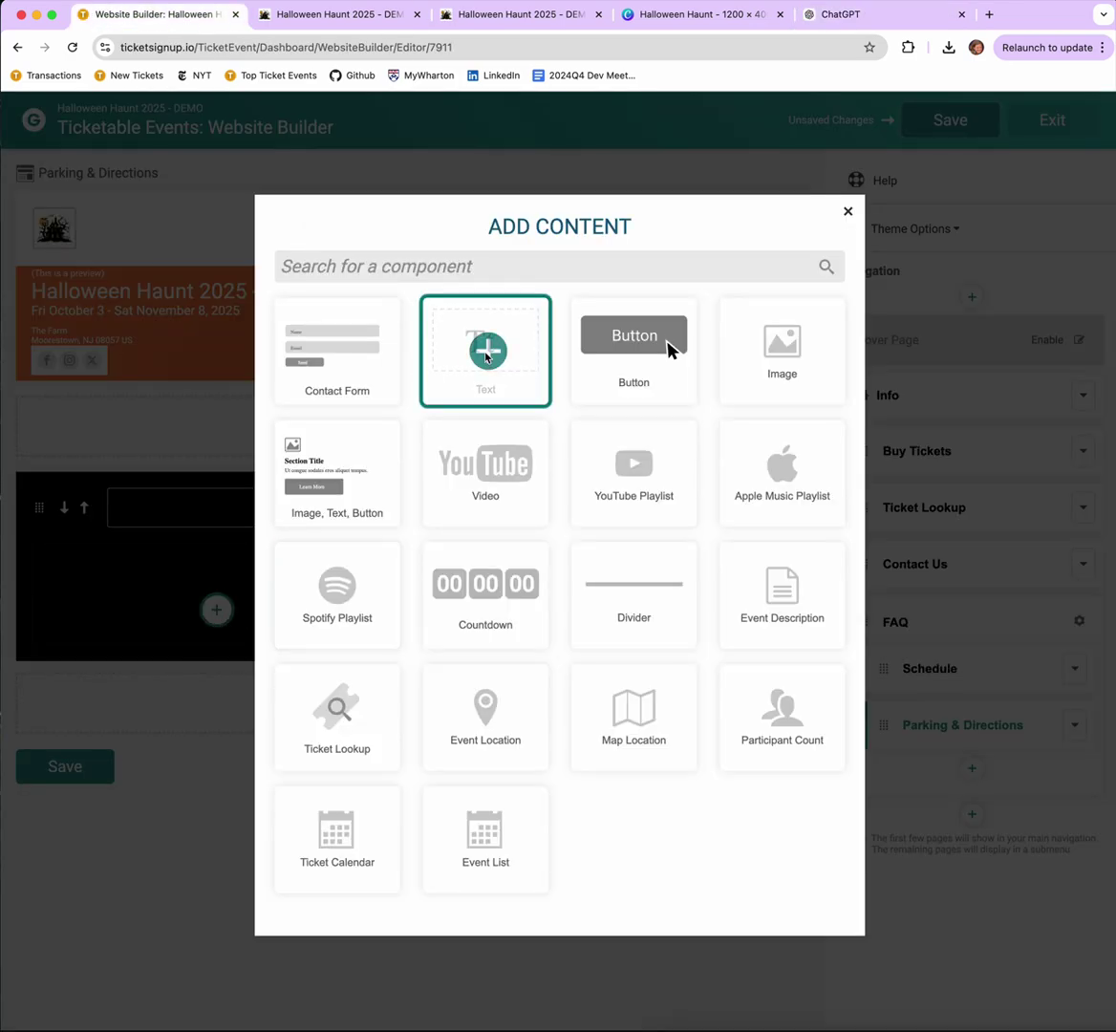
pyautogui.click(485, 349)
pyautogui.click(155, 608)
pyautogui.hotkey('ctrl', 'a')
pyautogui.hotkey('ctrl', 'v')
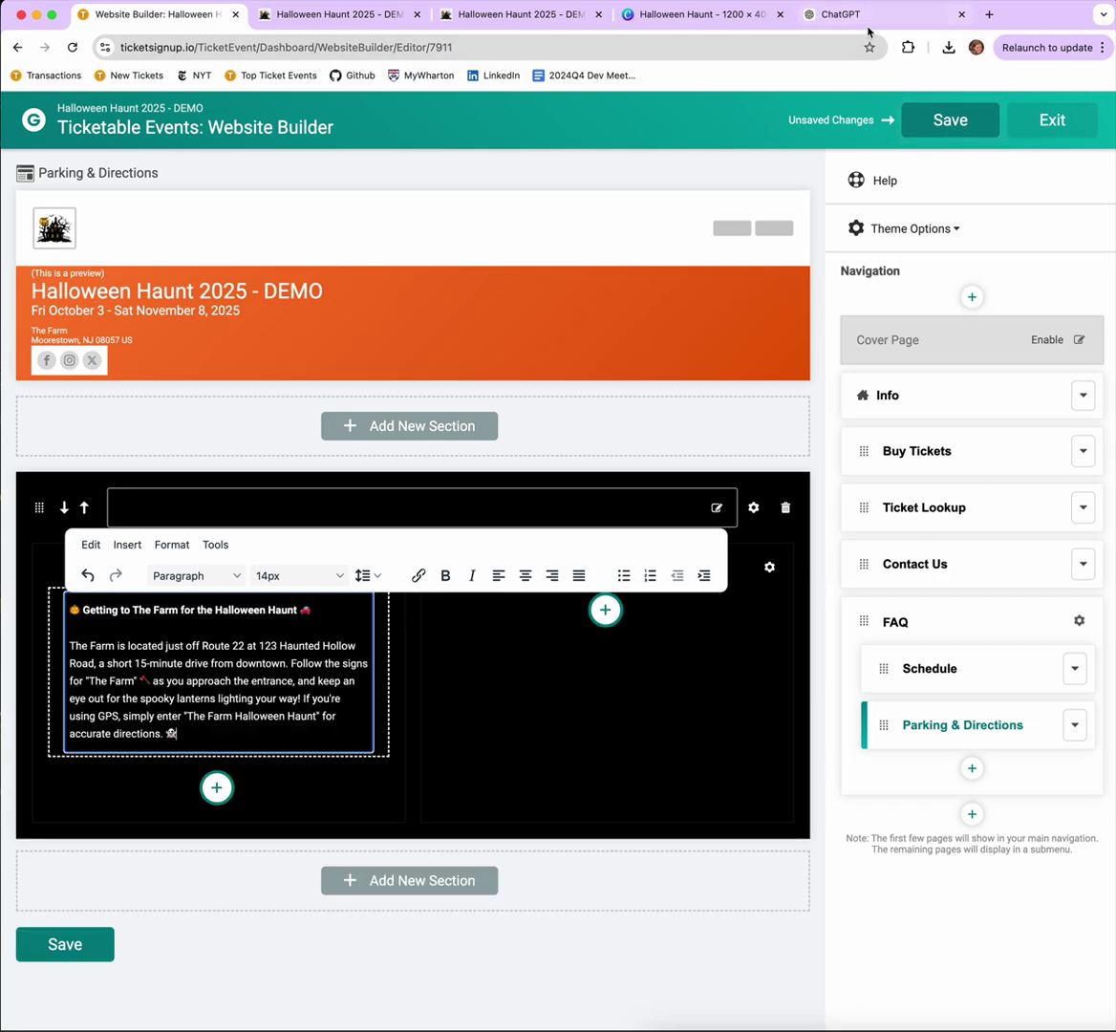
# Copy the Parking heading and paragraph from ChatGPT and paste them into a new text component in the section's second column.
pyautogui.click(841, 15)
pyautogui.moveTo(566, 469)
pyautogui.mouseDown()
pyautogui.moveTo(331, 406)
pyautogui.moveTo(291, 368)
pyautogui.moveTo(588, 473)
pyautogui.mouseUp()
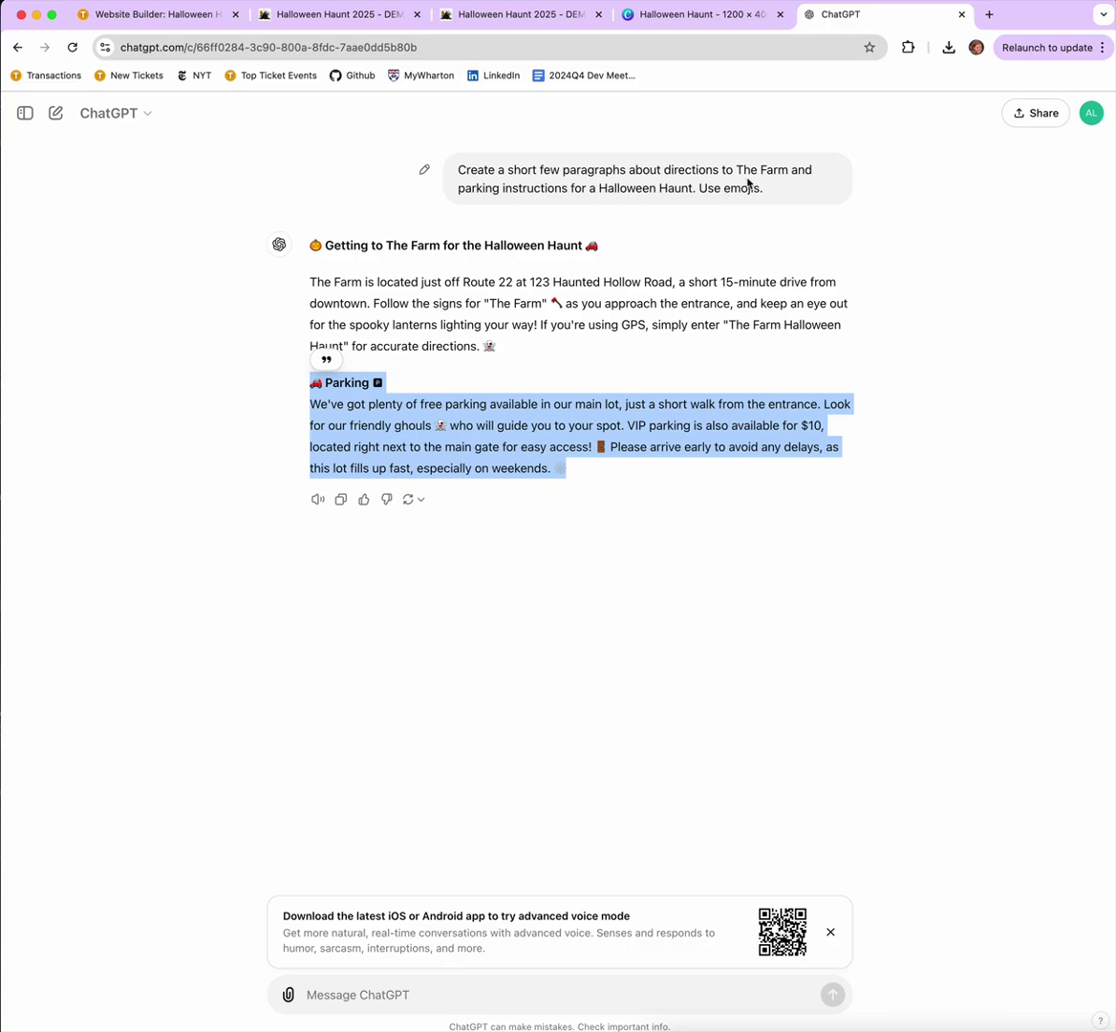
pyautogui.click(144, 14)
pyautogui.click(600, 612)
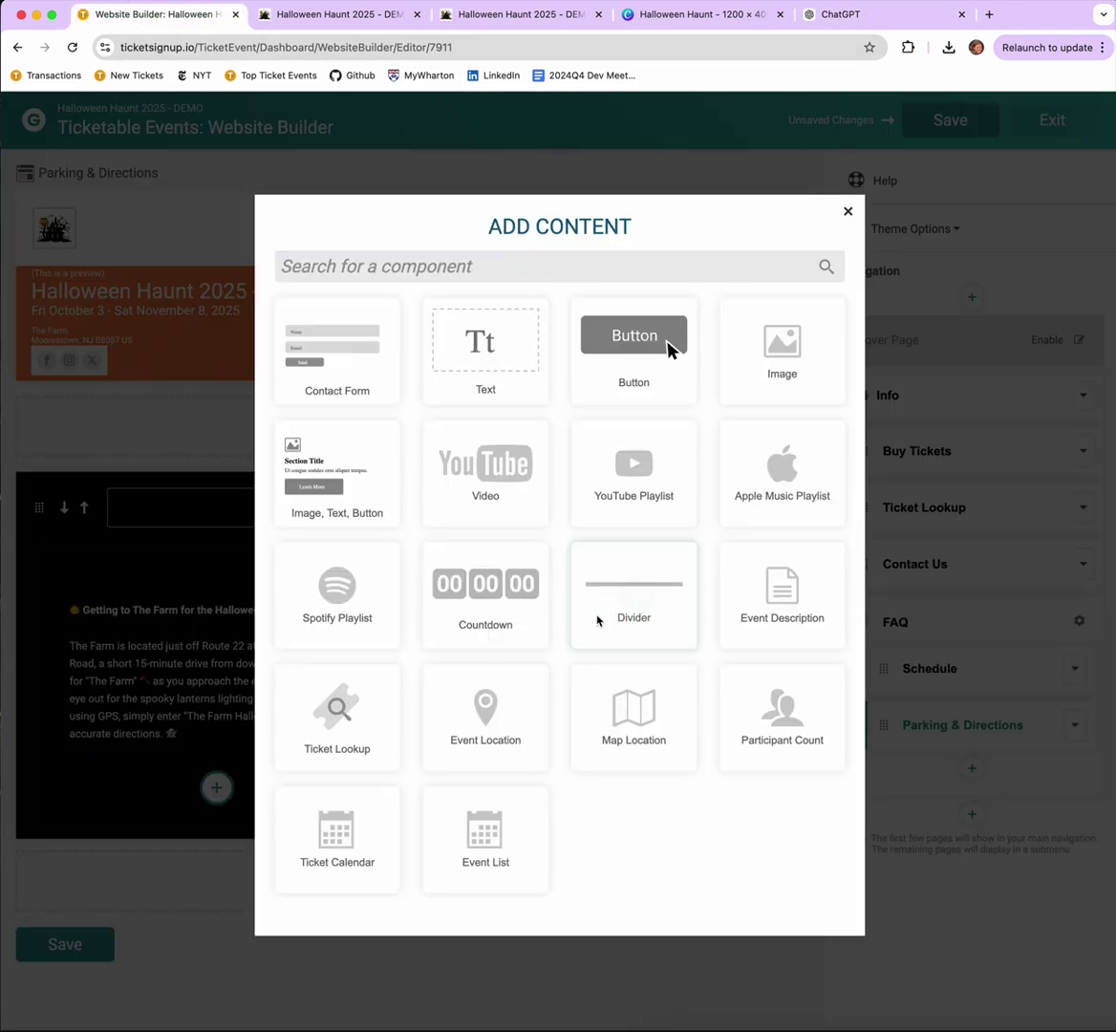
pyautogui.click(482, 344)
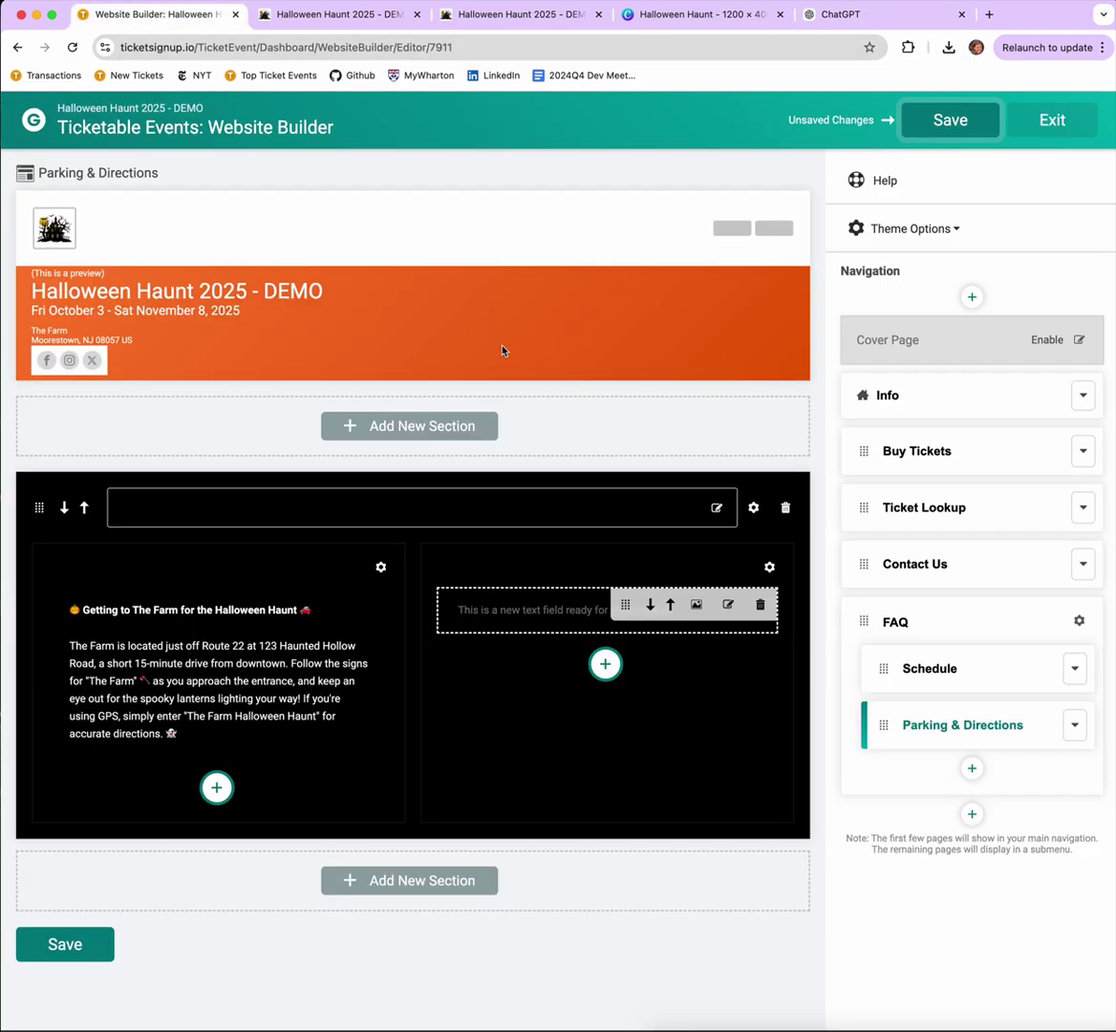
pyautogui.click(554, 597)
pyautogui.hotkey('ctrl', 'a')
pyautogui.hotkey('ctrl', 'v')
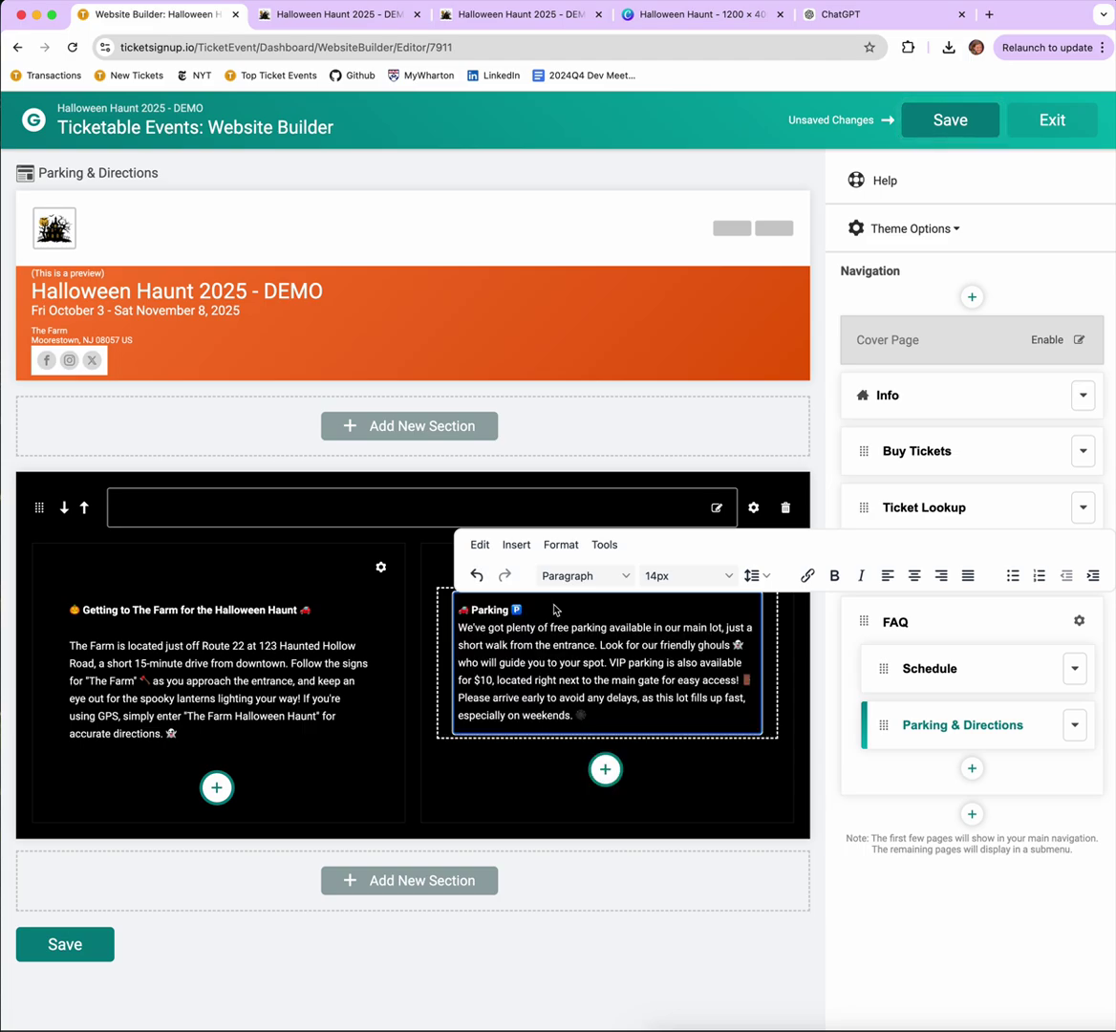
# Insert a blank line between the Parking heading and its paragraph, then leave the text editor.
pyautogui.click(538, 615)
pyautogui.press('Return')
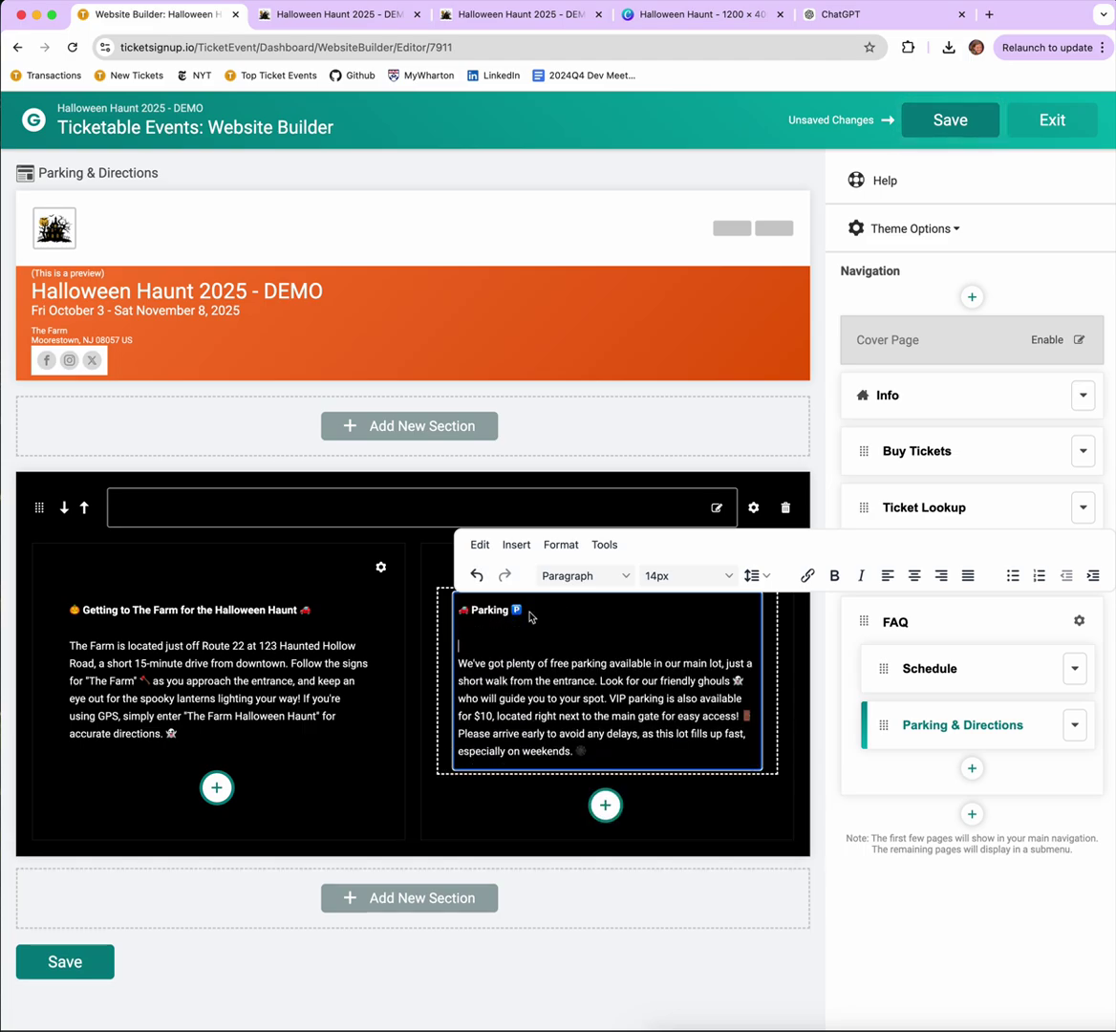
pyautogui.press('BackSpace')
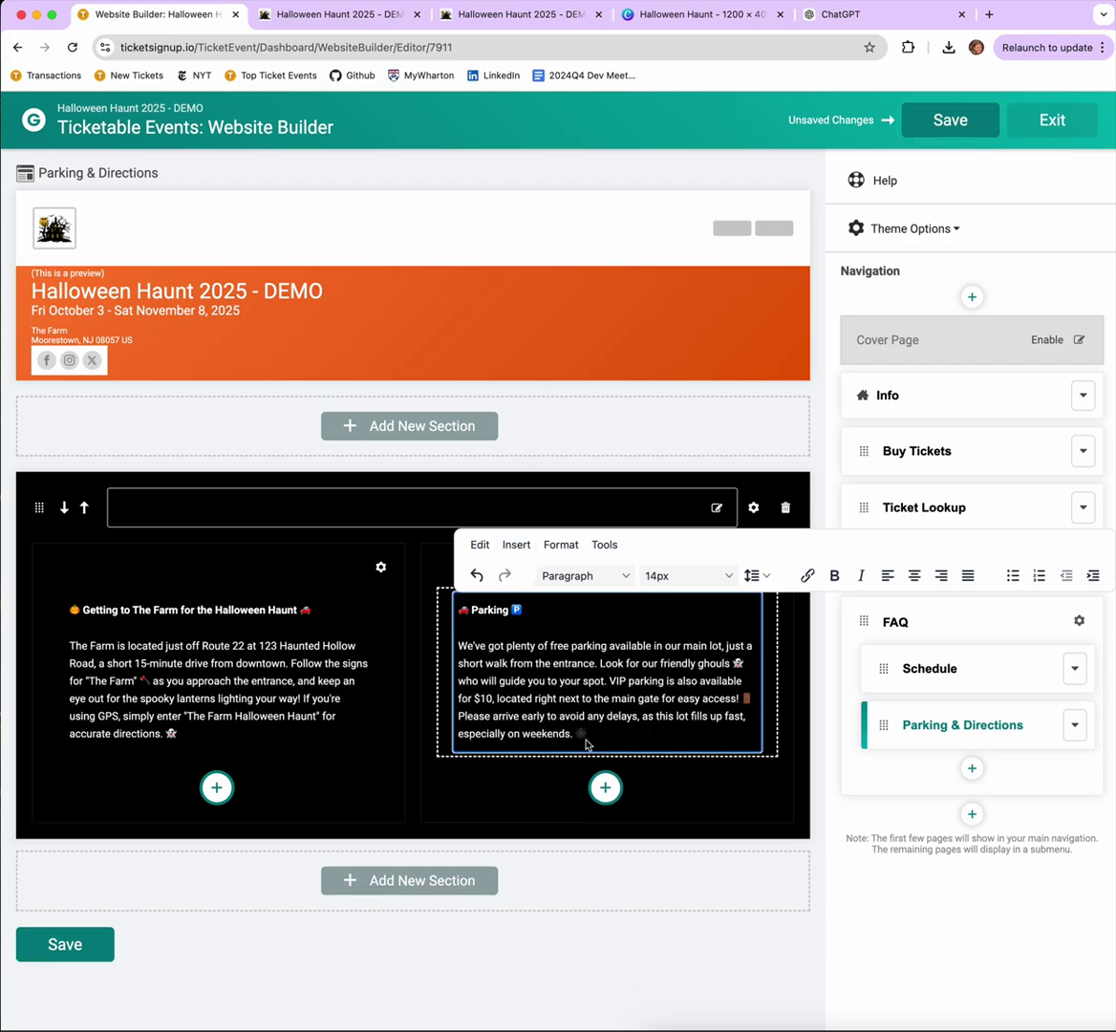
pyautogui.click(660, 899)
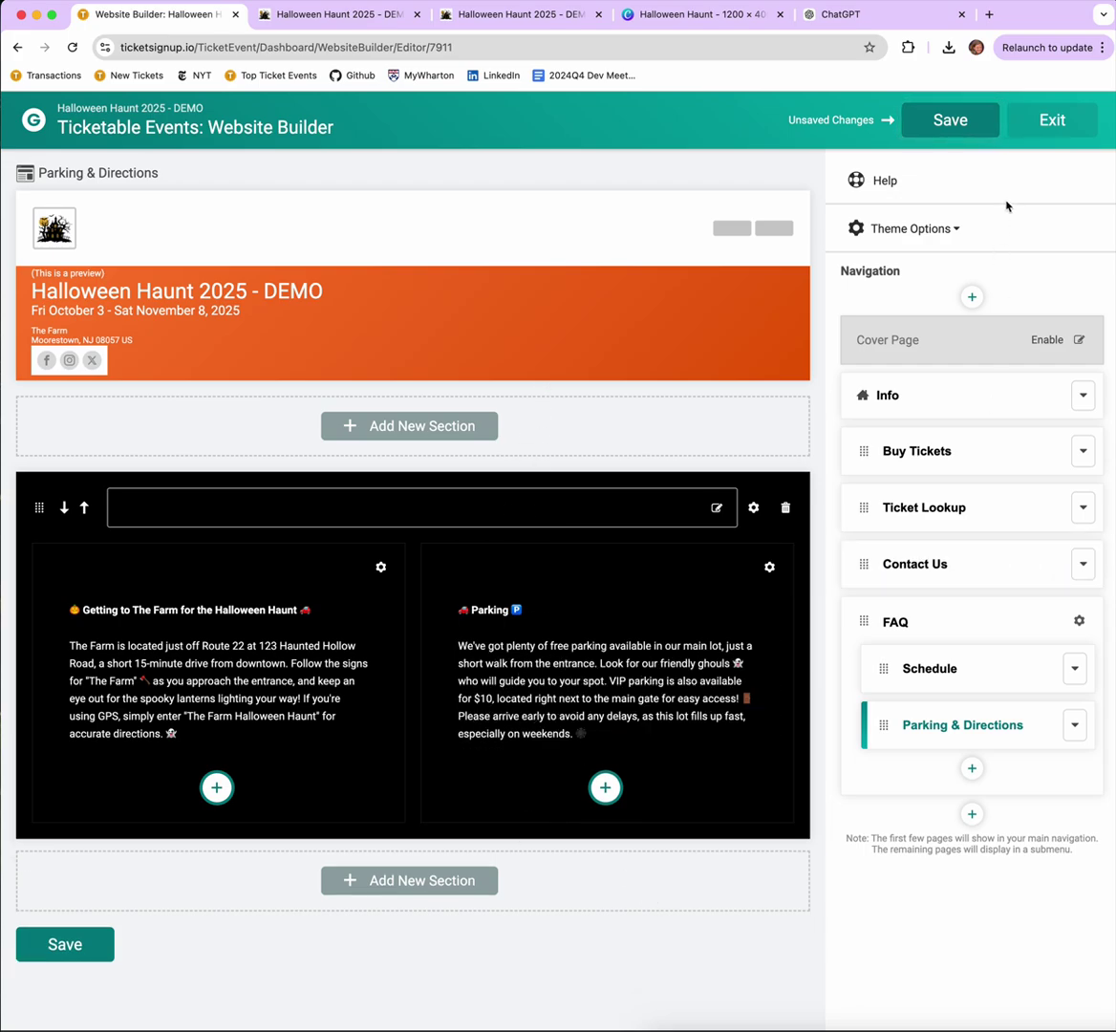
# Add a single-column section below and insert the skeleton-and-pumpkins picture from the Haunts album of the system images.
pyautogui.click(436, 881)
pyautogui.click(478, 929)
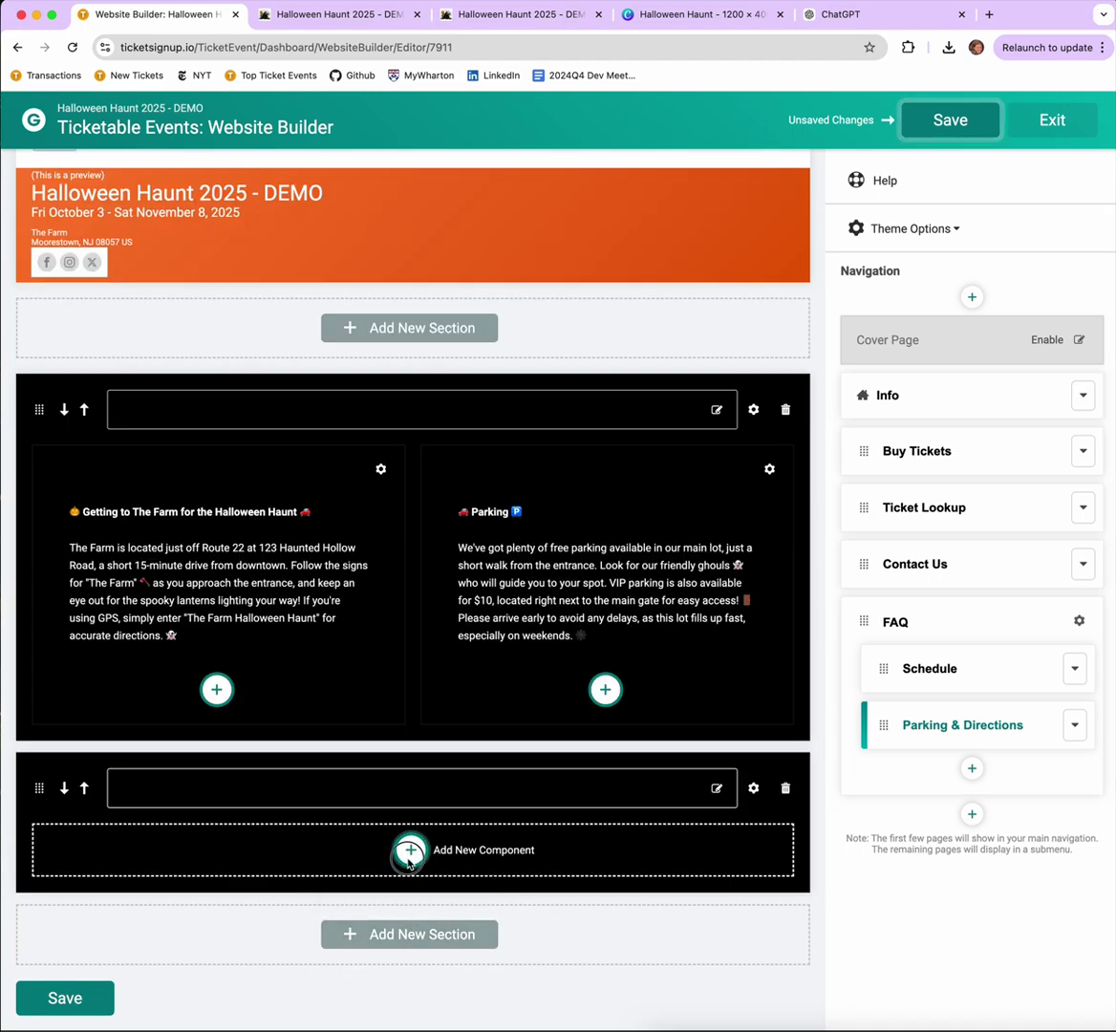
pyautogui.click(411, 849)
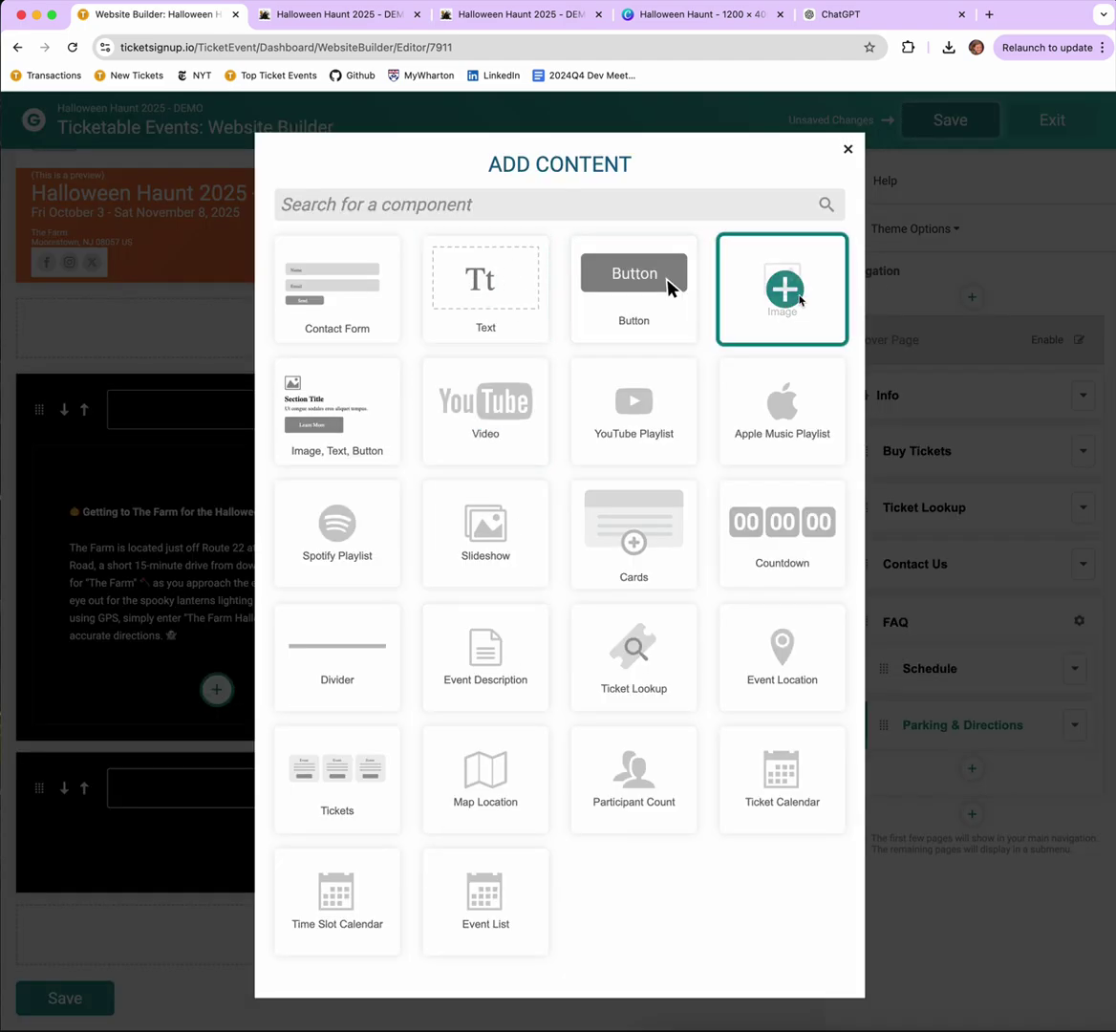
pyautogui.click(781, 286)
pyautogui.click(466, 195)
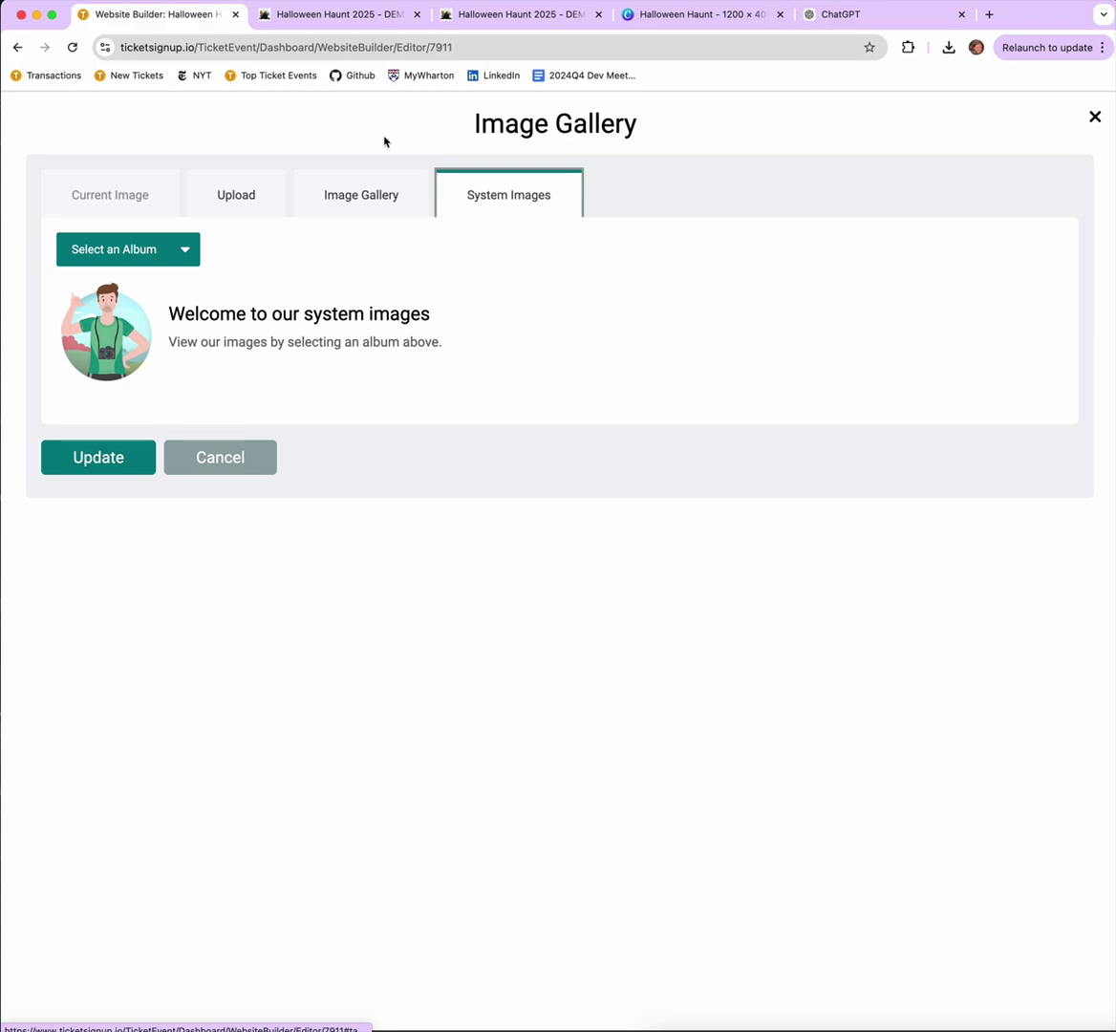
pyautogui.click(128, 252)
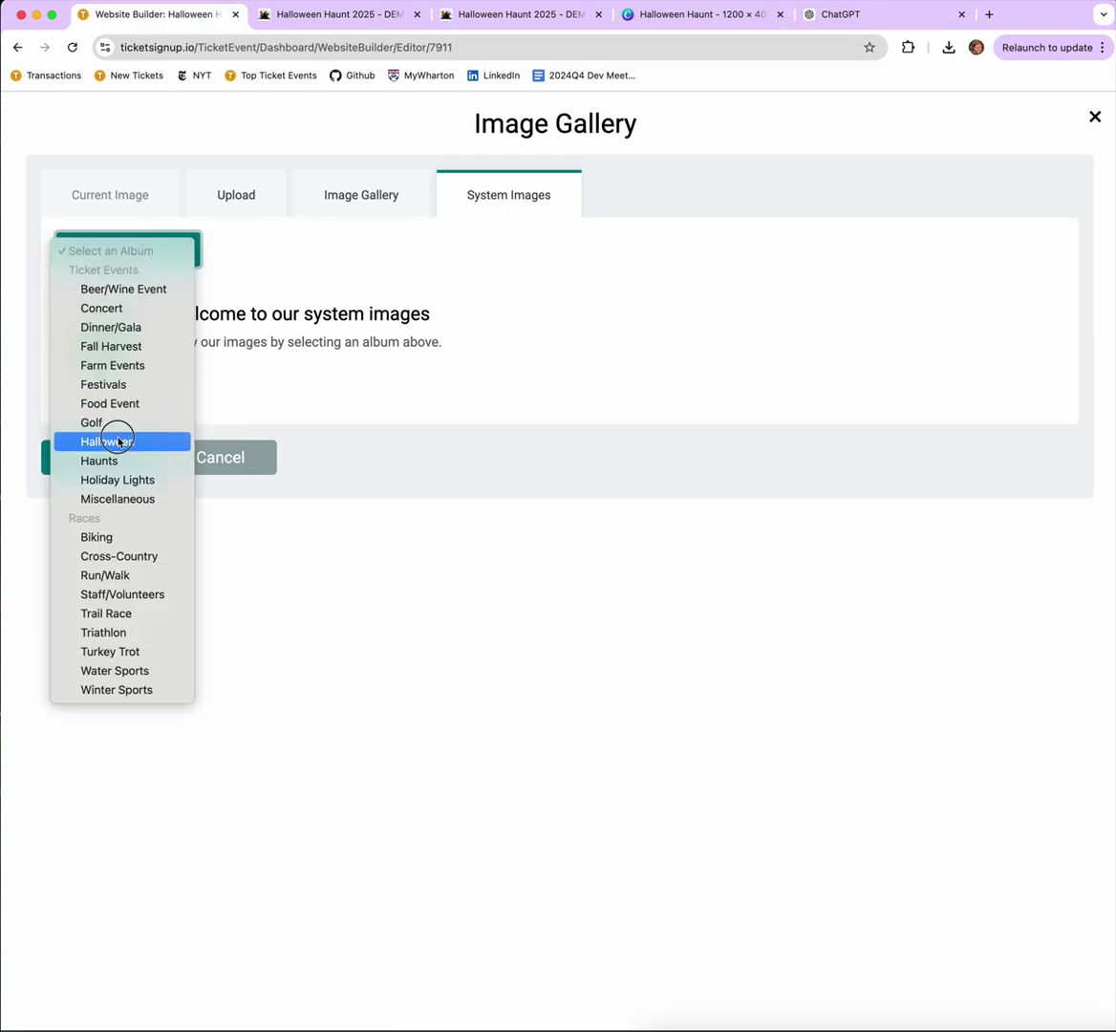
pyautogui.click(109, 442)
pyautogui.click(169, 247)
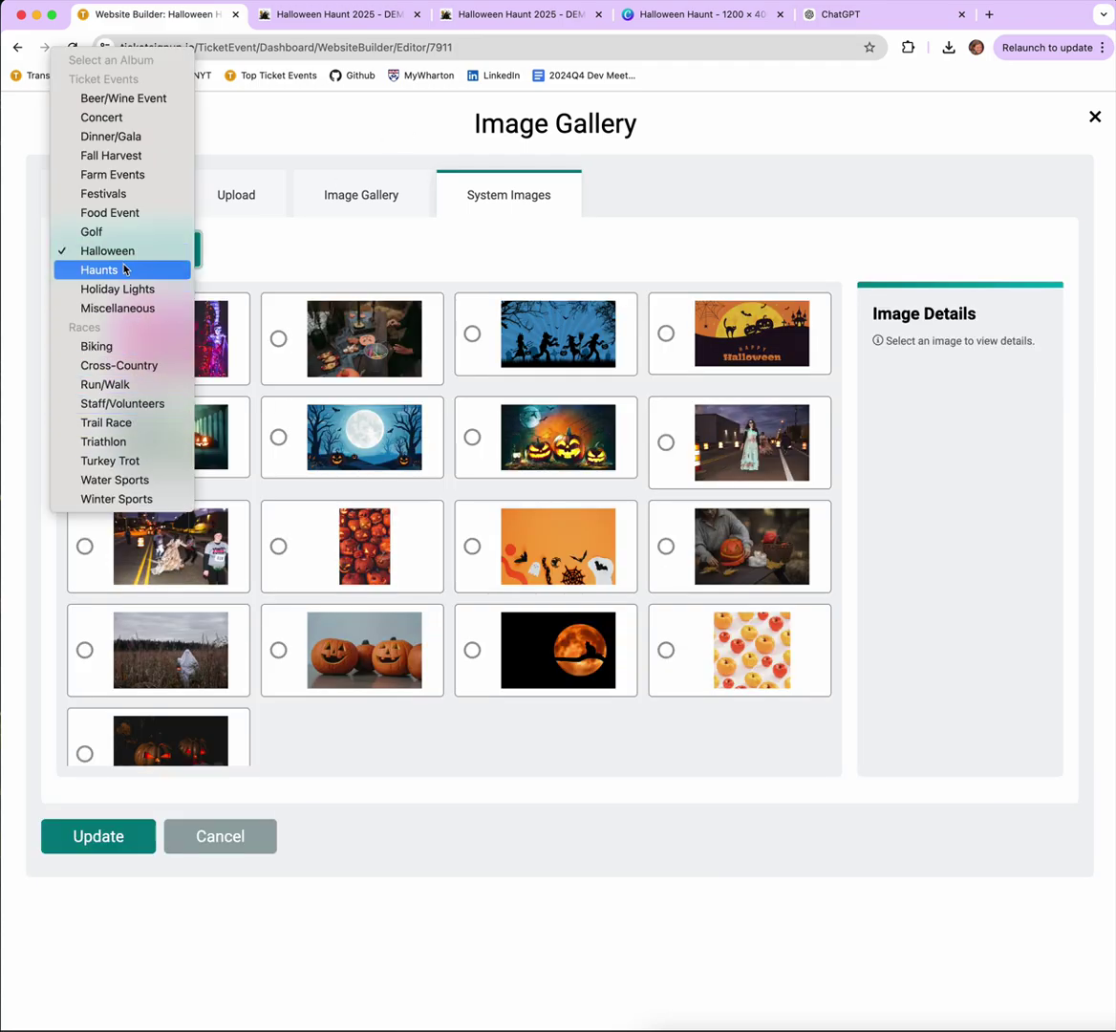
pyautogui.click(163, 269)
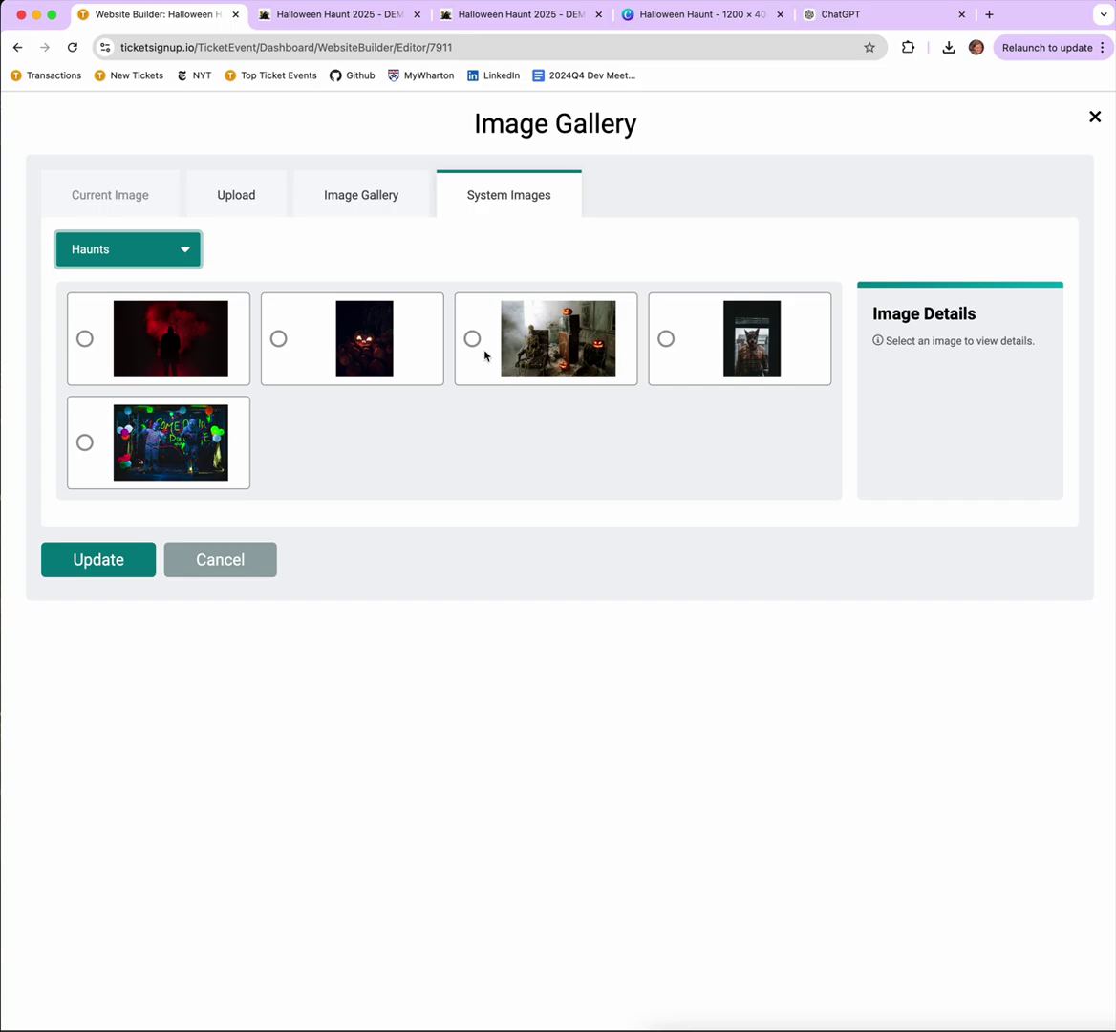
pyautogui.click(478, 344)
pyautogui.click(111, 705)
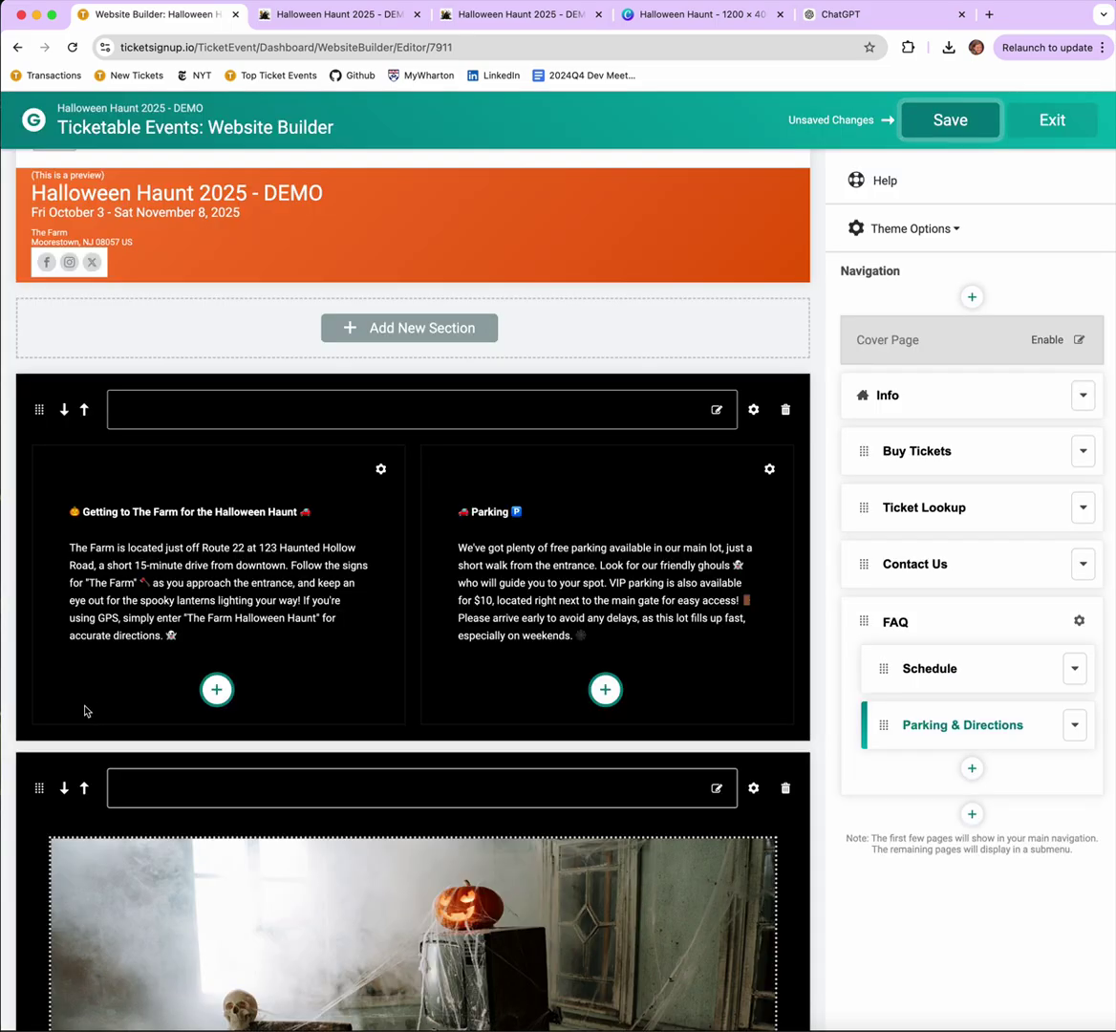
# Save the website and review the whole Parking & Directions page on the live site.
pyautogui.click(920, 129)
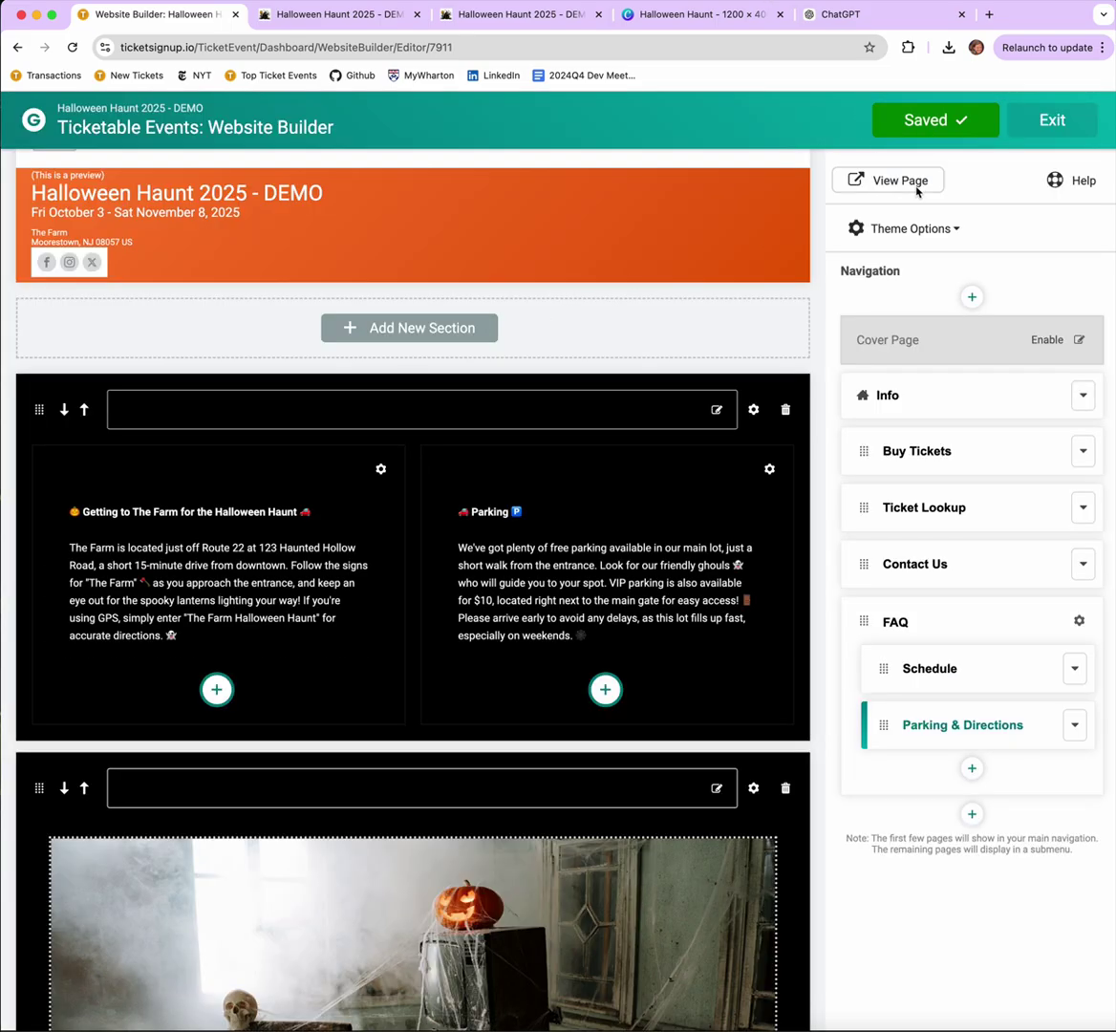
pyautogui.click(916, 188)
pyautogui.scroll(-5, 913, 549)
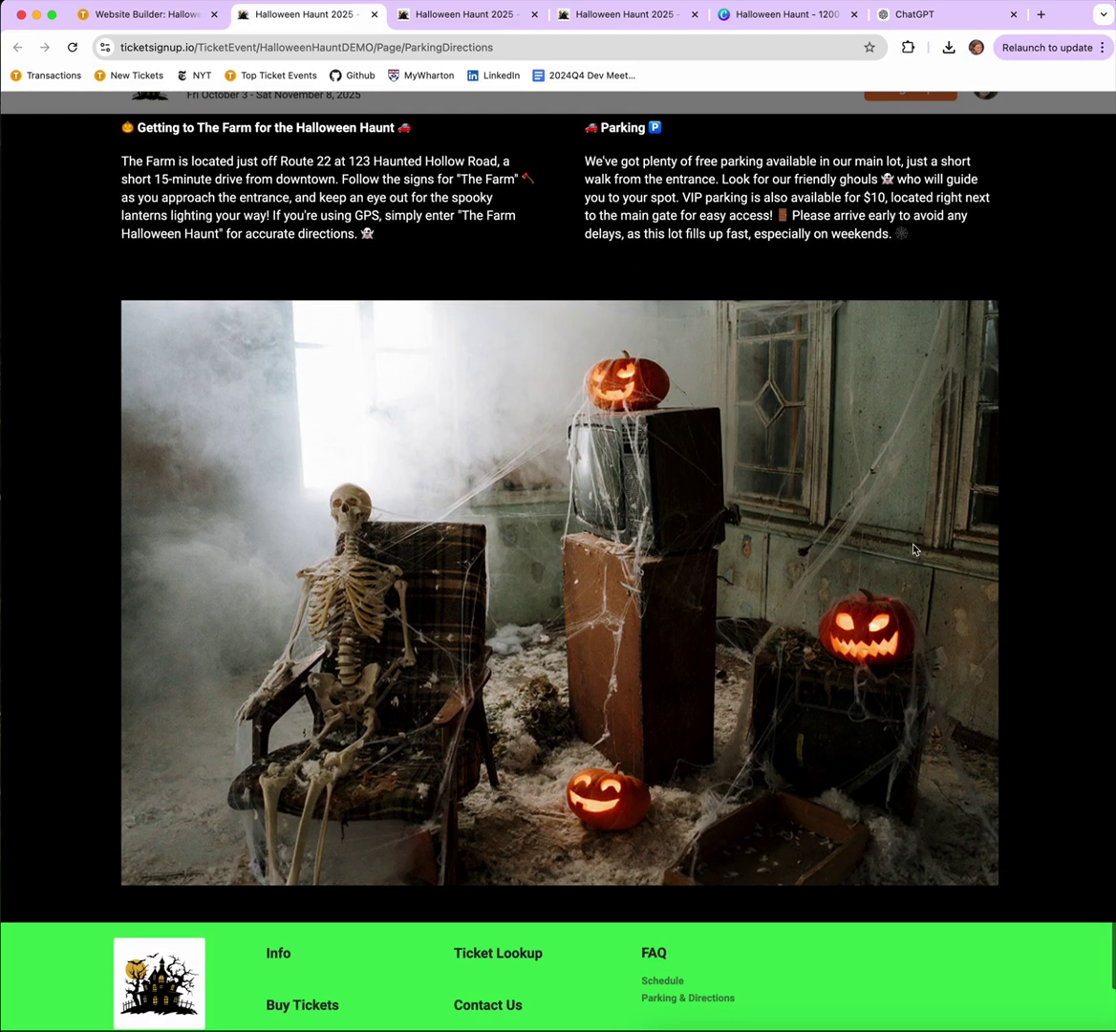
pyautogui.scroll(5, 908, 507)
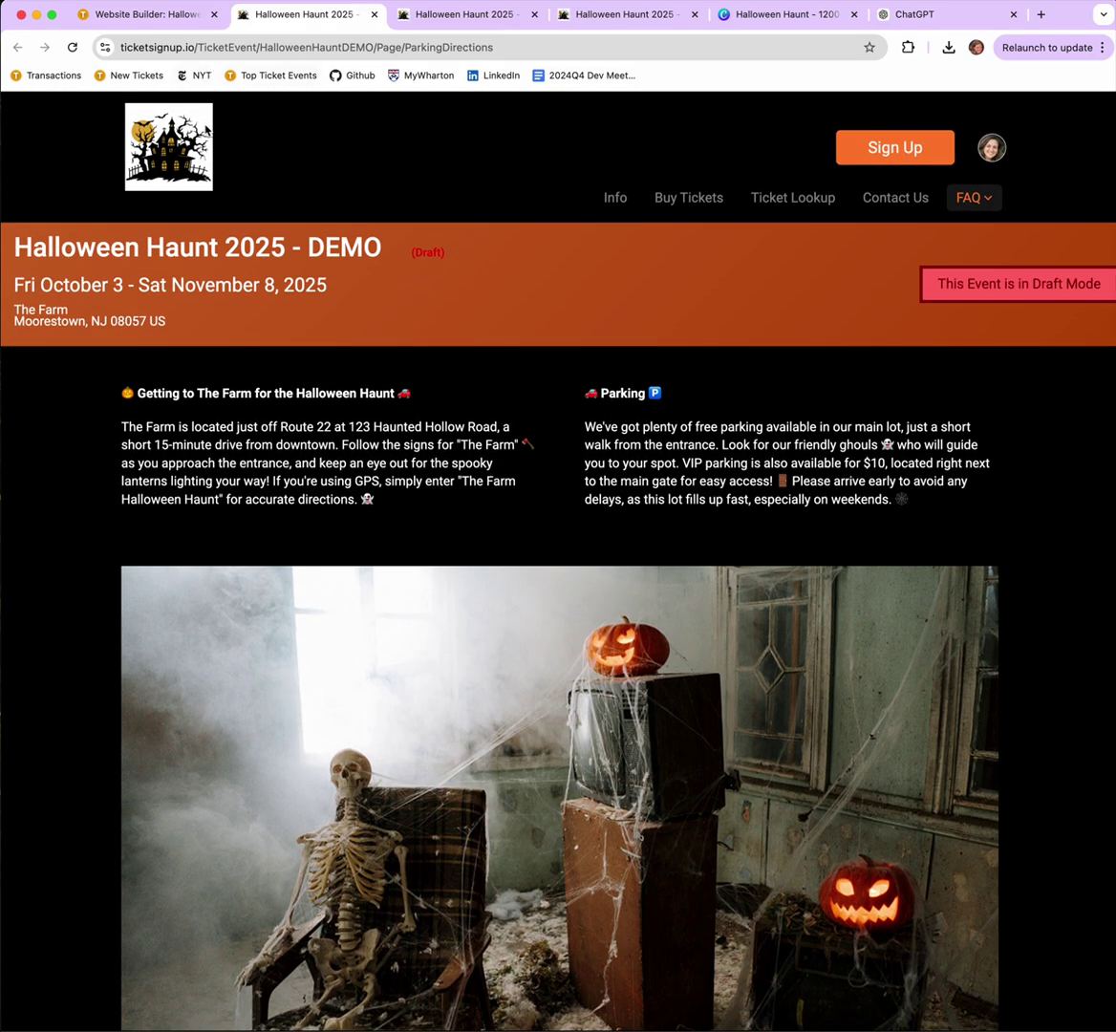
# Return to the Website Builder, save the site, and exit to the event dashboard.
pyautogui.click(163, 23)
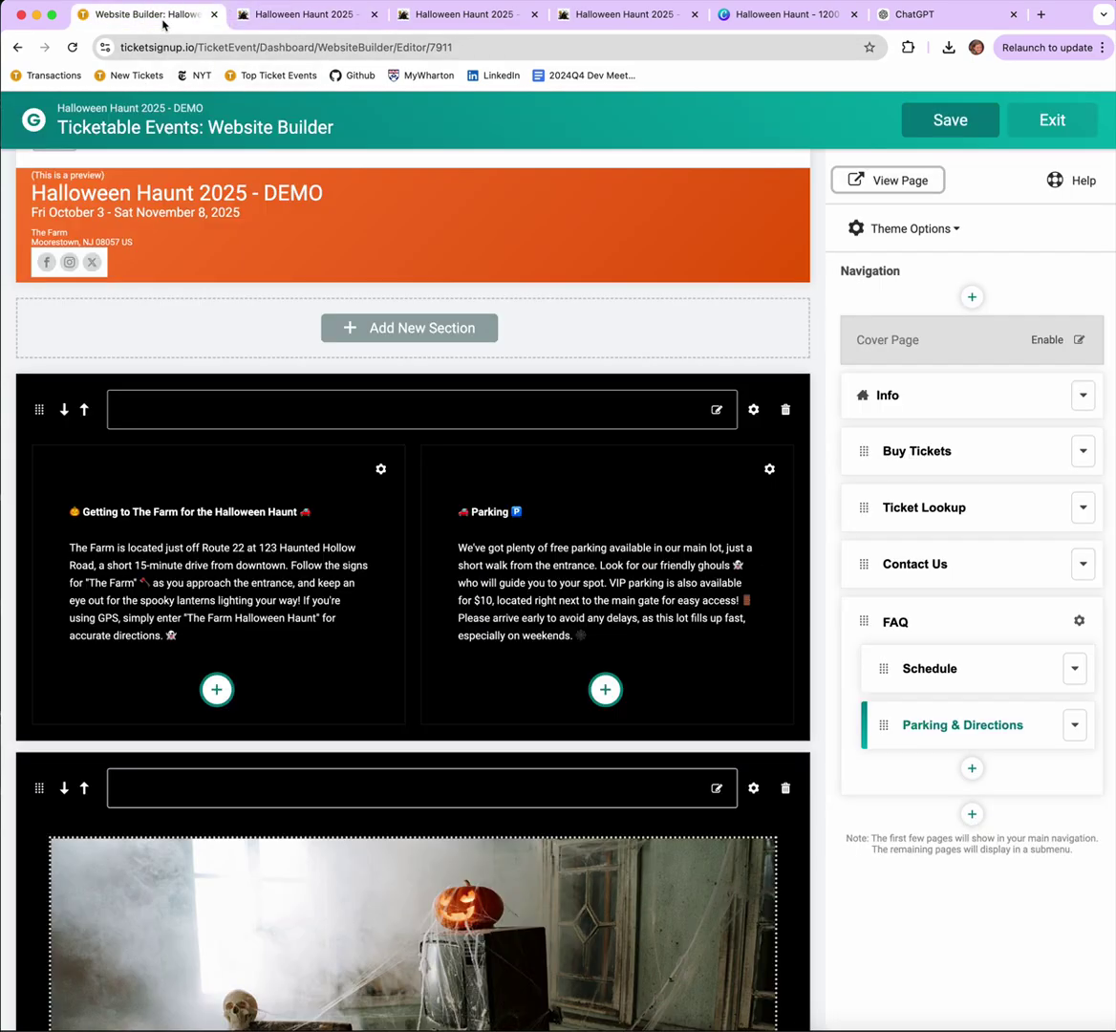
pyautogui.click(975, 122)
pyautogui.click(1049, 120)
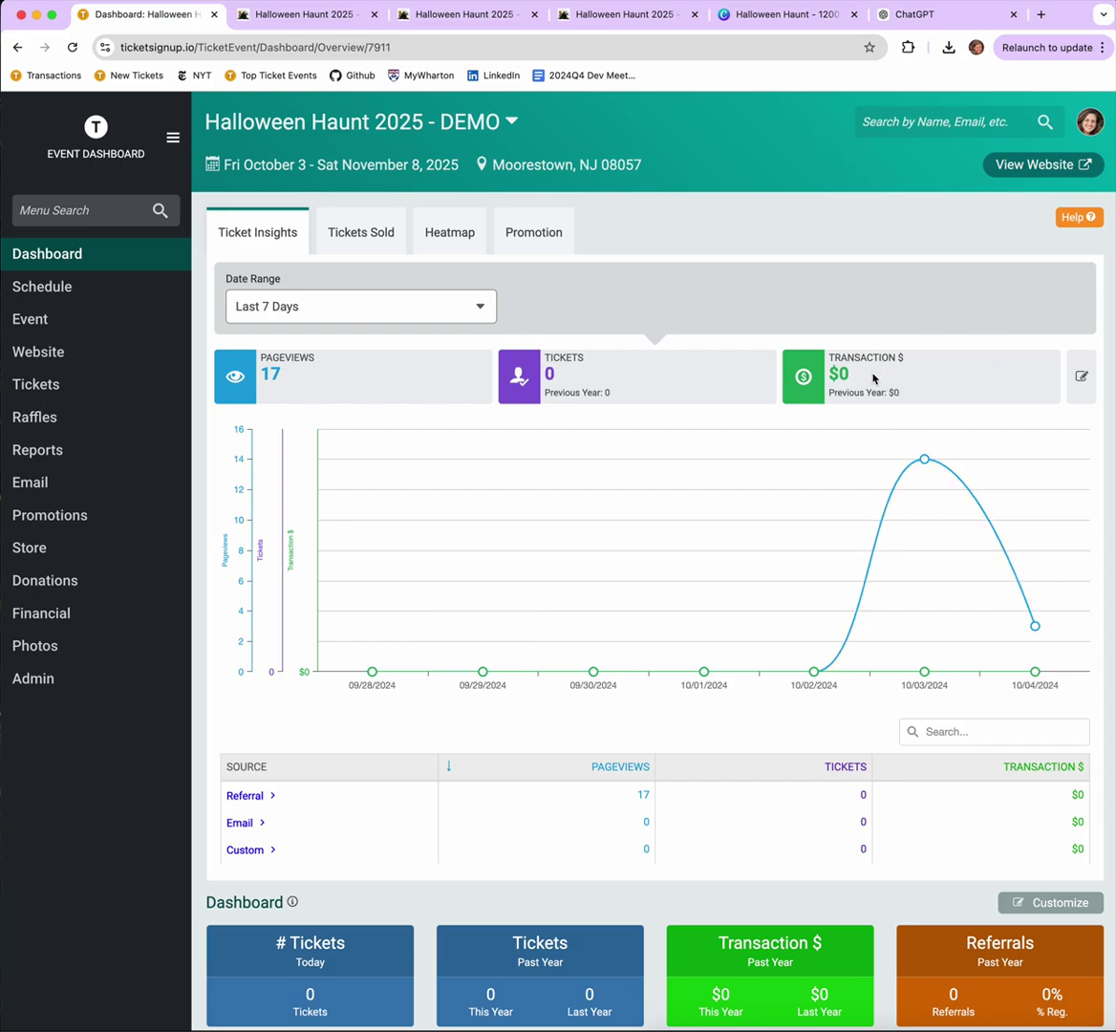
# Examine the Ticket Insights traffic sources on the dashboard, checking back and forth against the live event website.
pyautogui.click(283, 15)
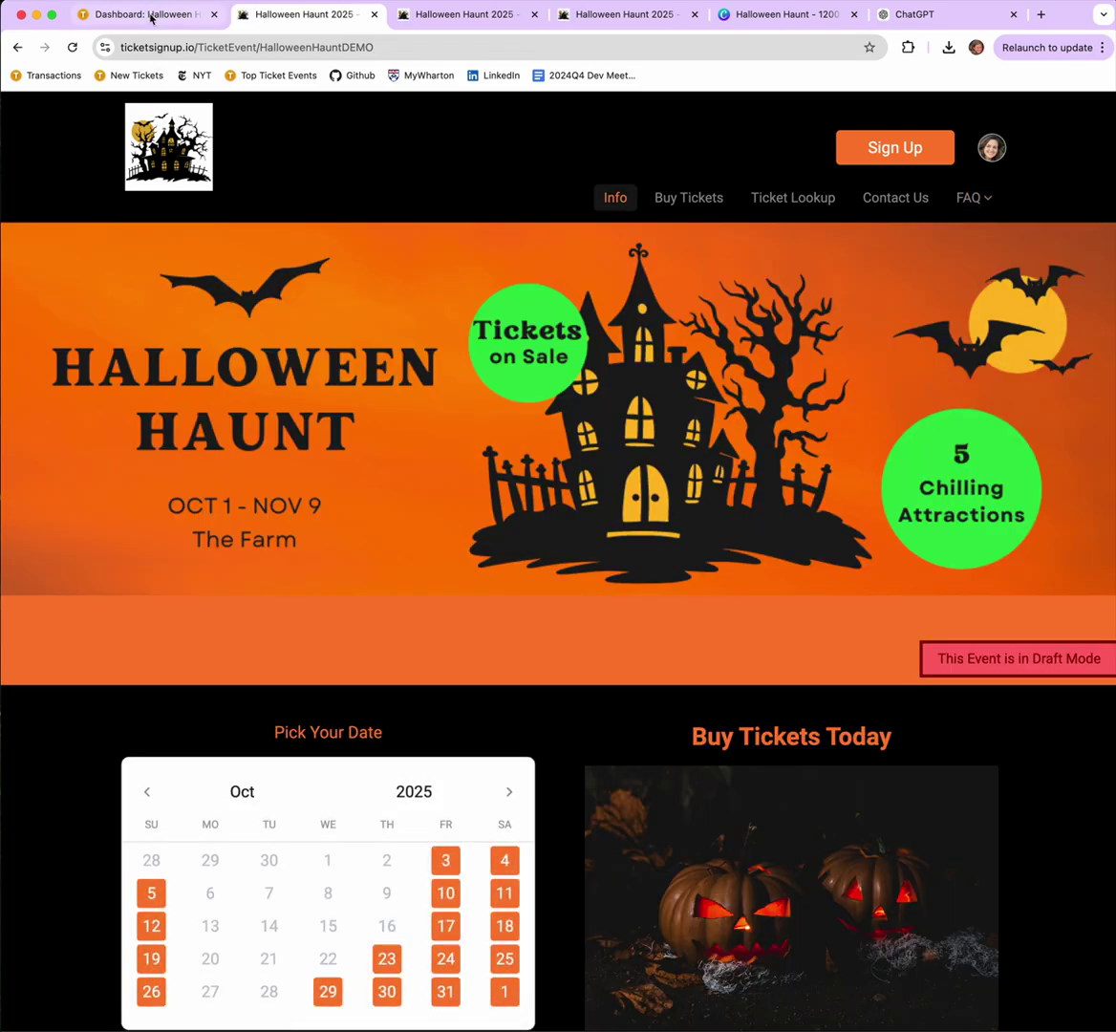
pyautogui.click(151, 15)
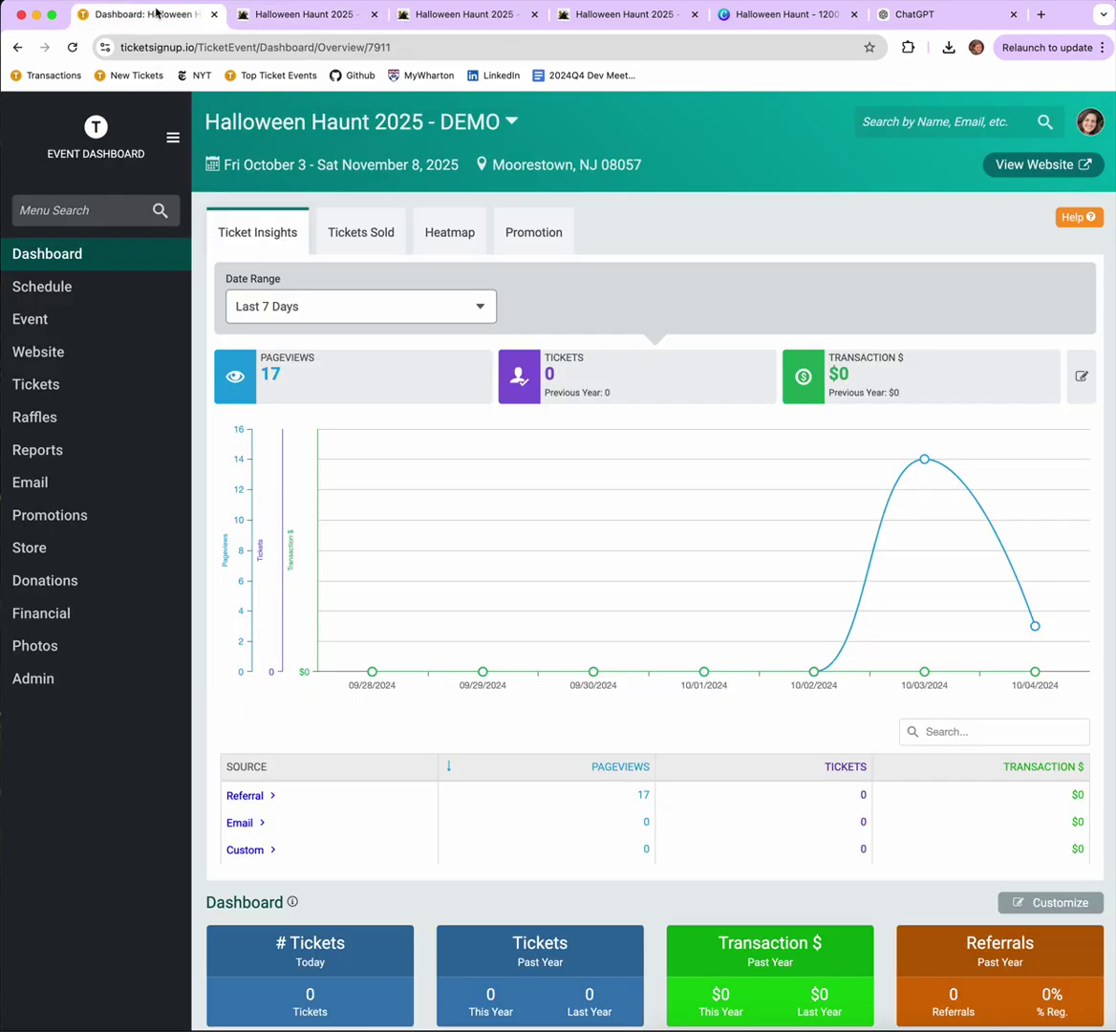
pyautogui.click(287, 800)
pyautogui.click(230, 741)
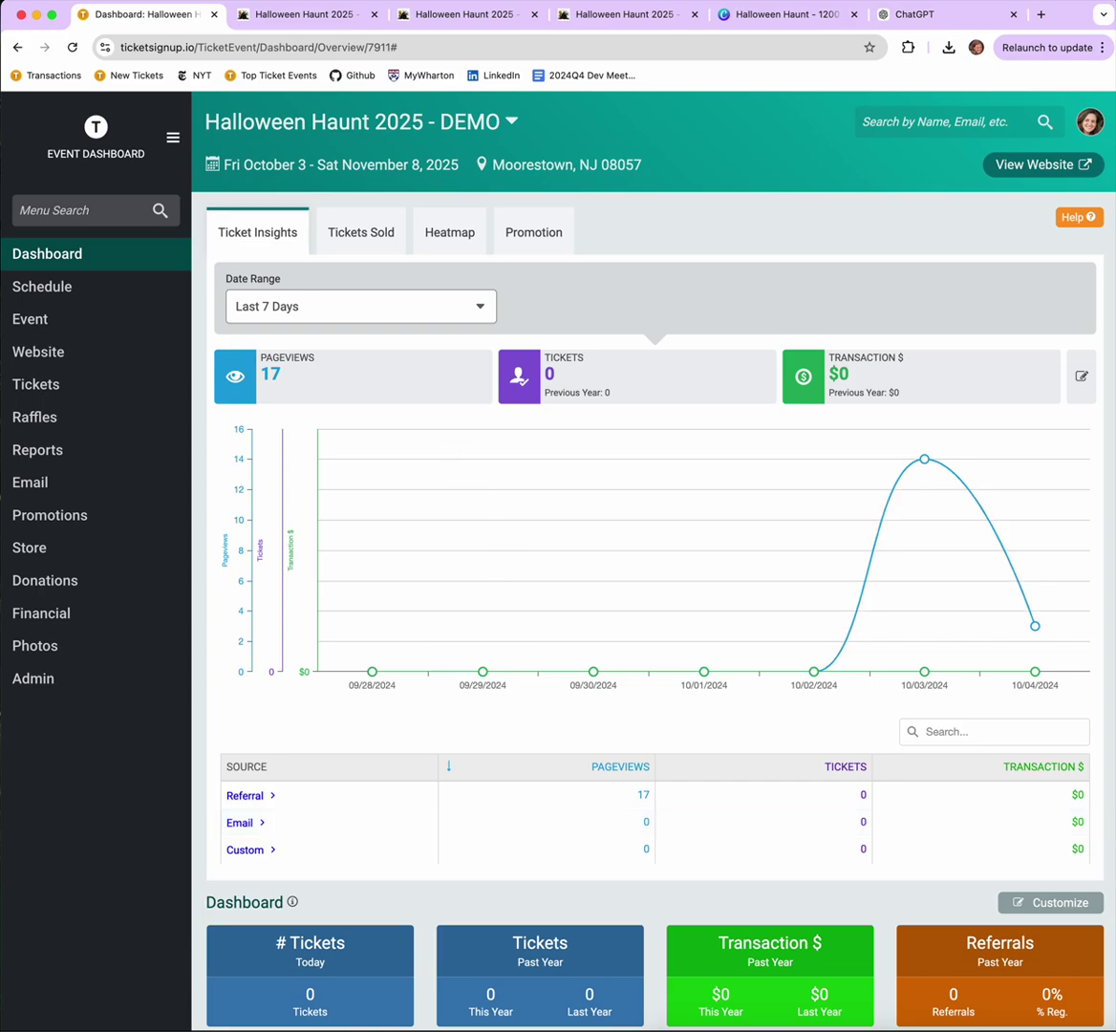
pyautogui.click(265, 22)
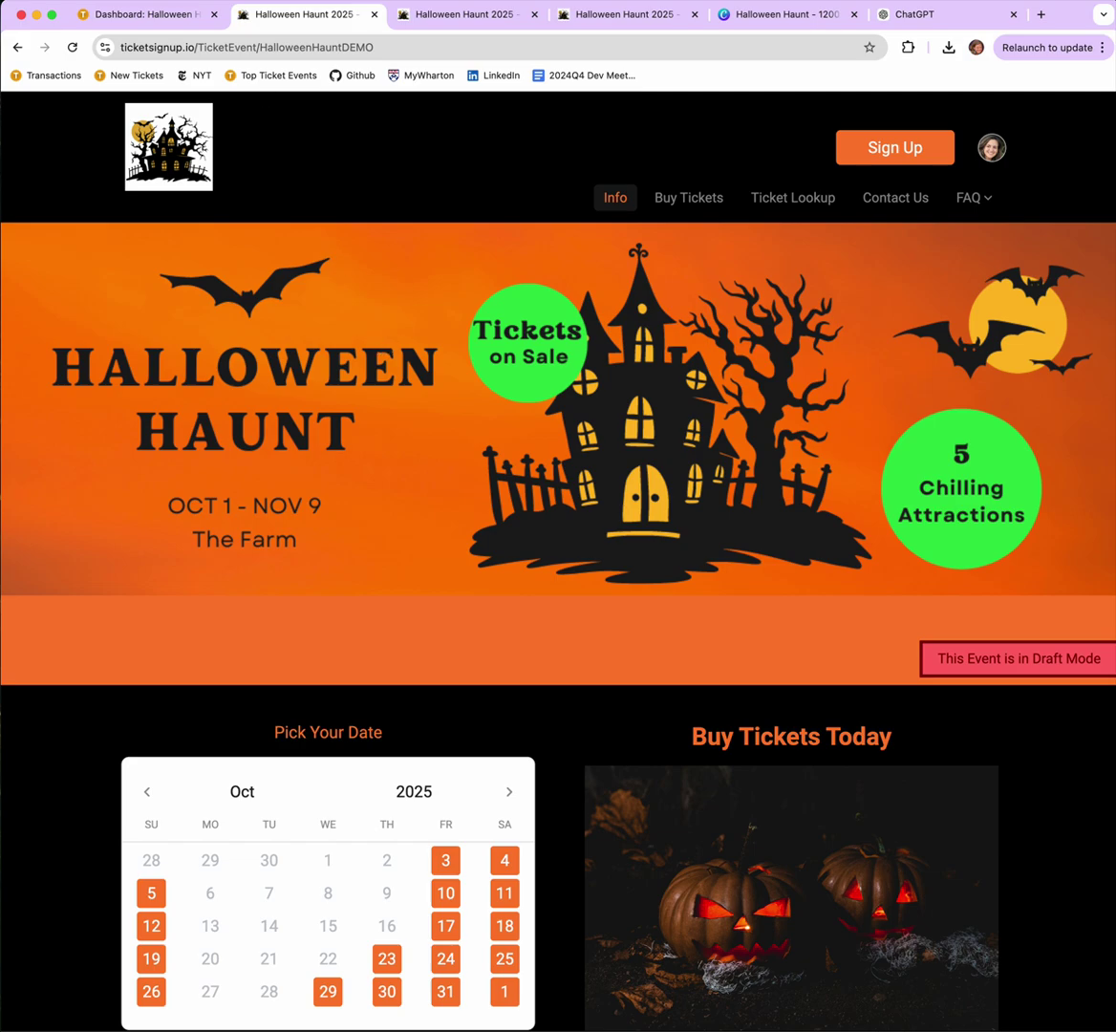
pyautogui.click(130, 17)
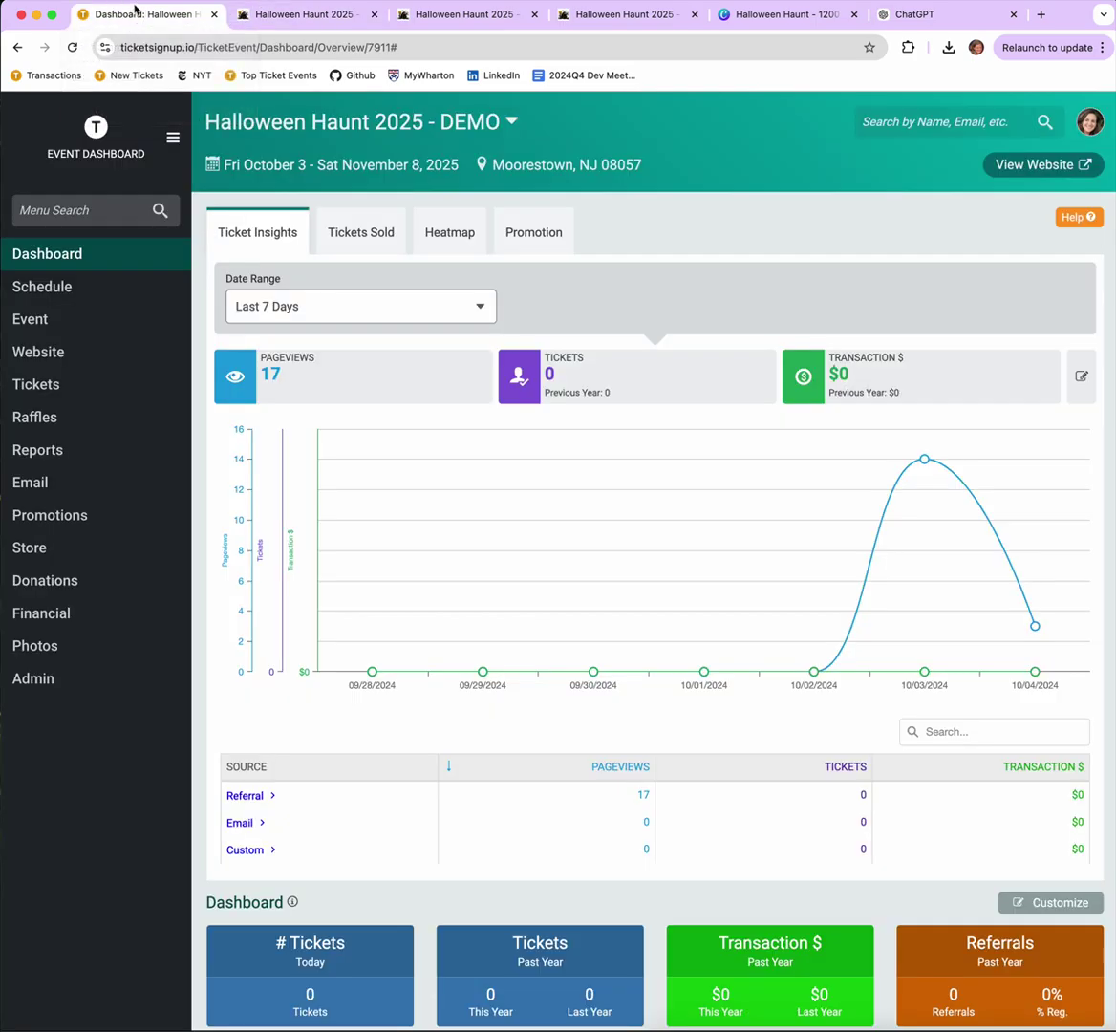
# Review the live home page from the banner through the event description and attraction cards to the contact and location sections.
pyautogui.click(245, 17)
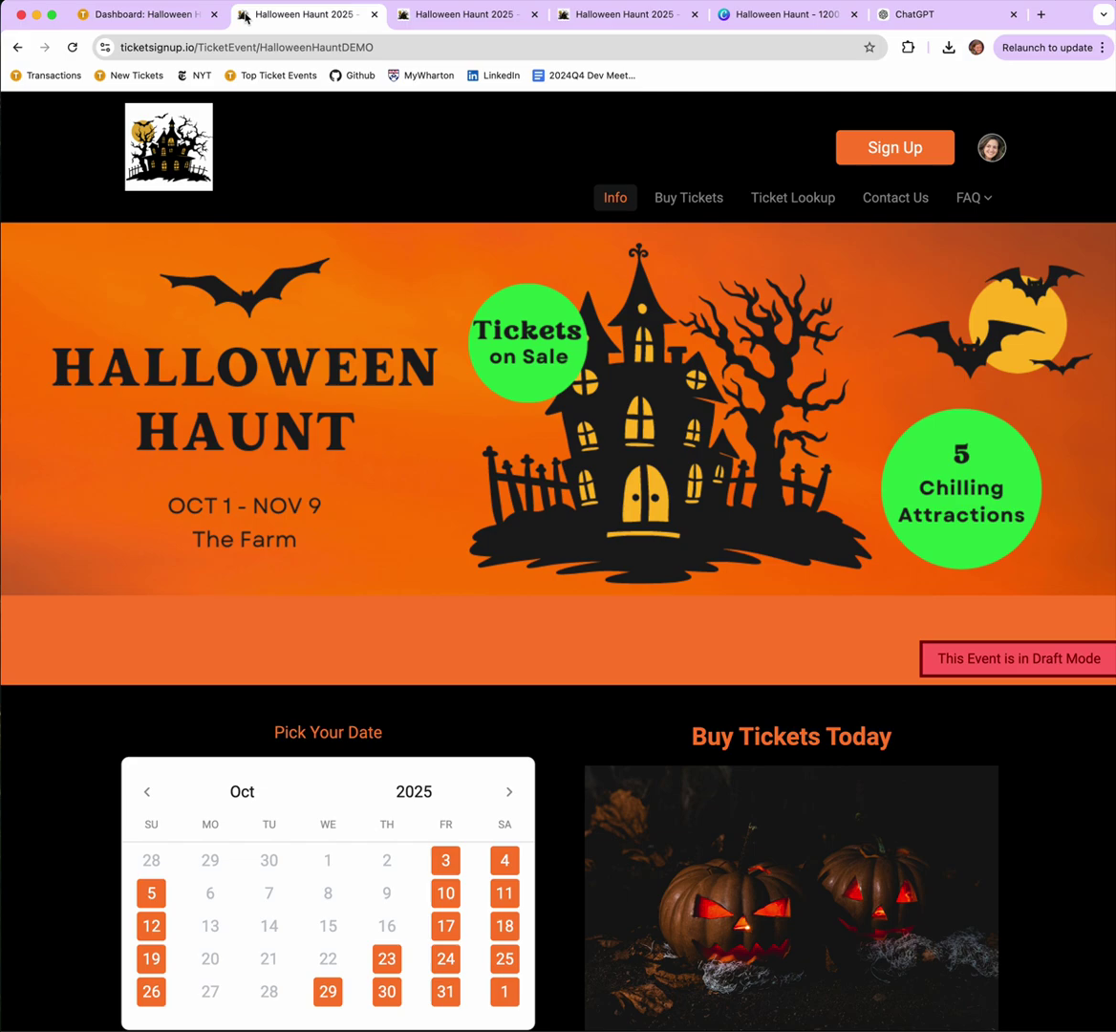
pyautogui.scroll(-5, 780, 411)
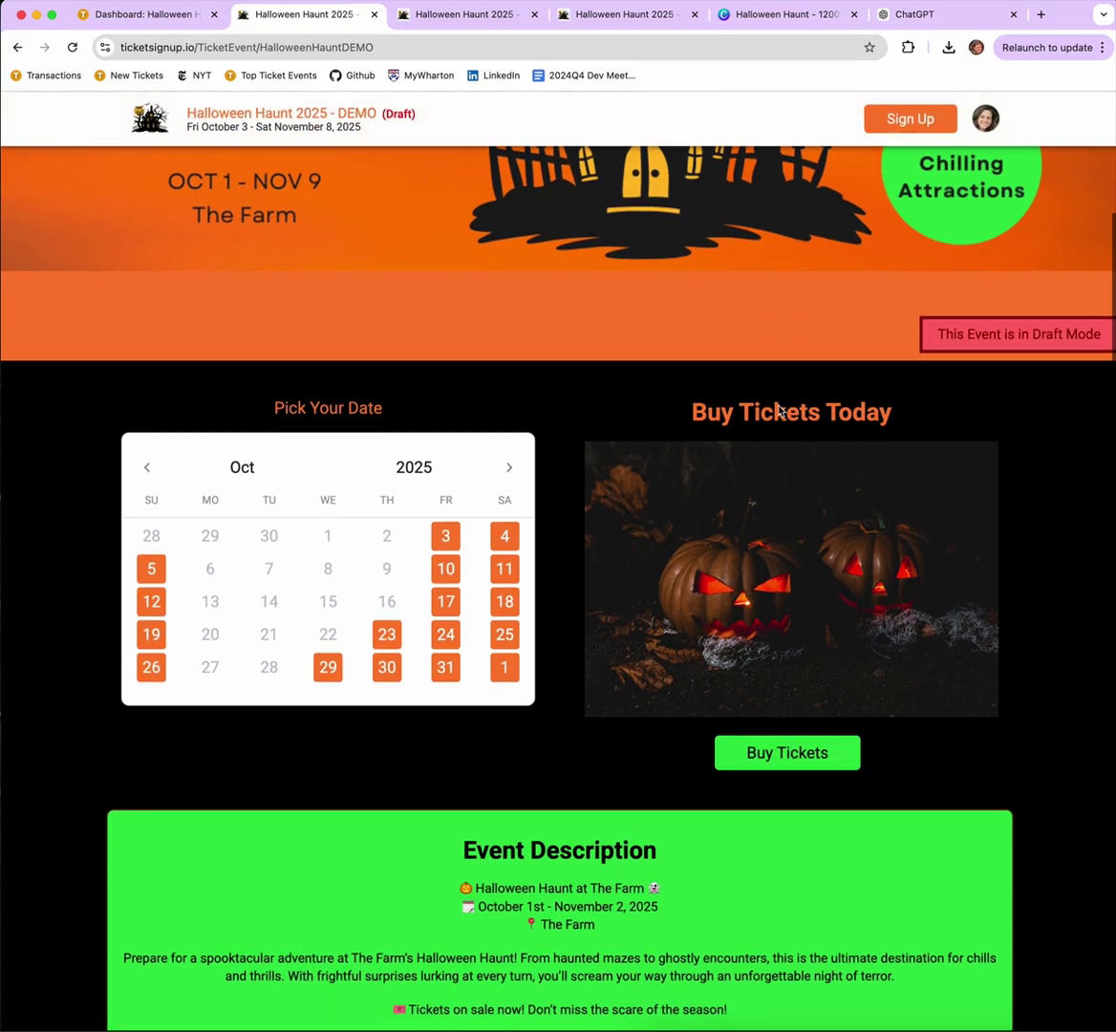
pyautogui.scroll(-1, 779, 411)
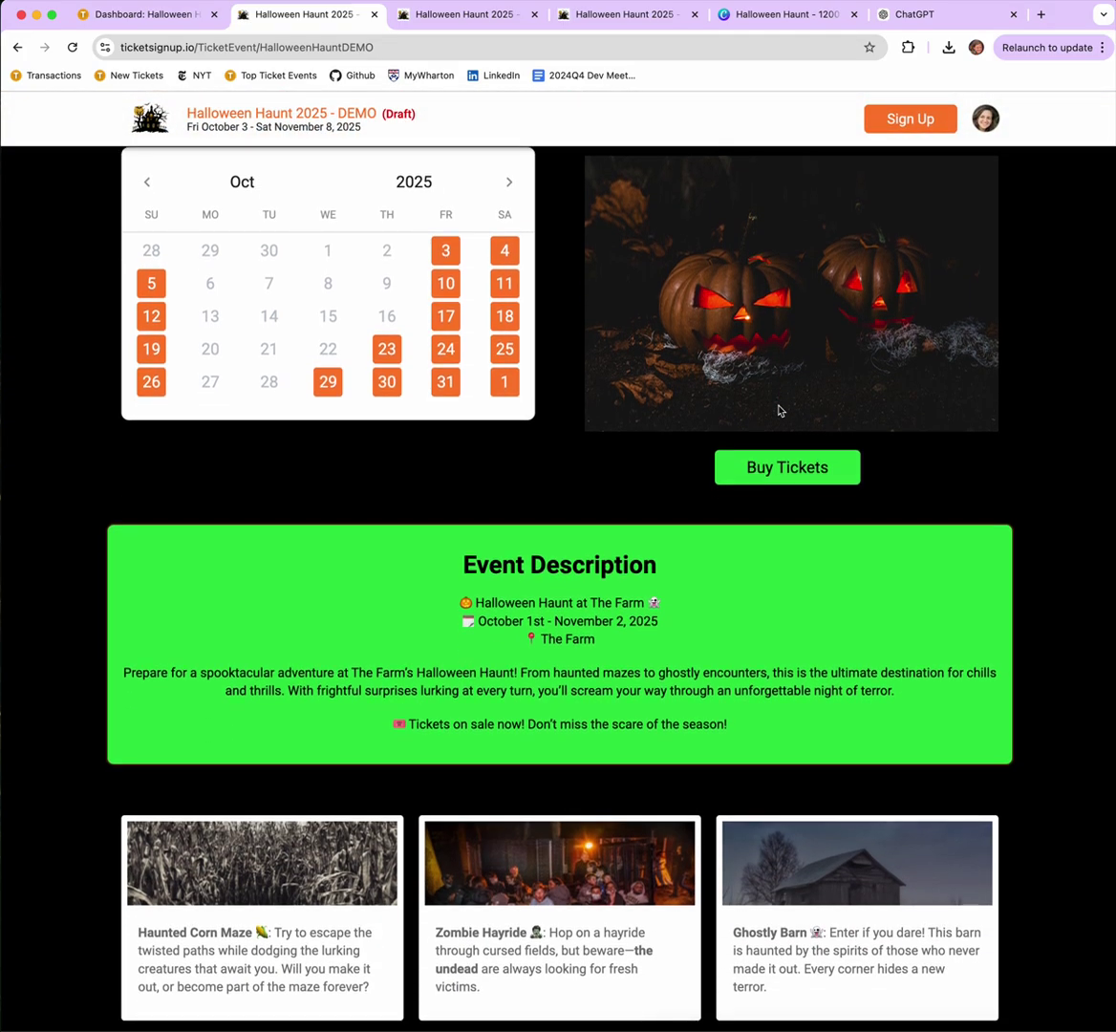
pyautogui.scroll(-4, 763, 401)
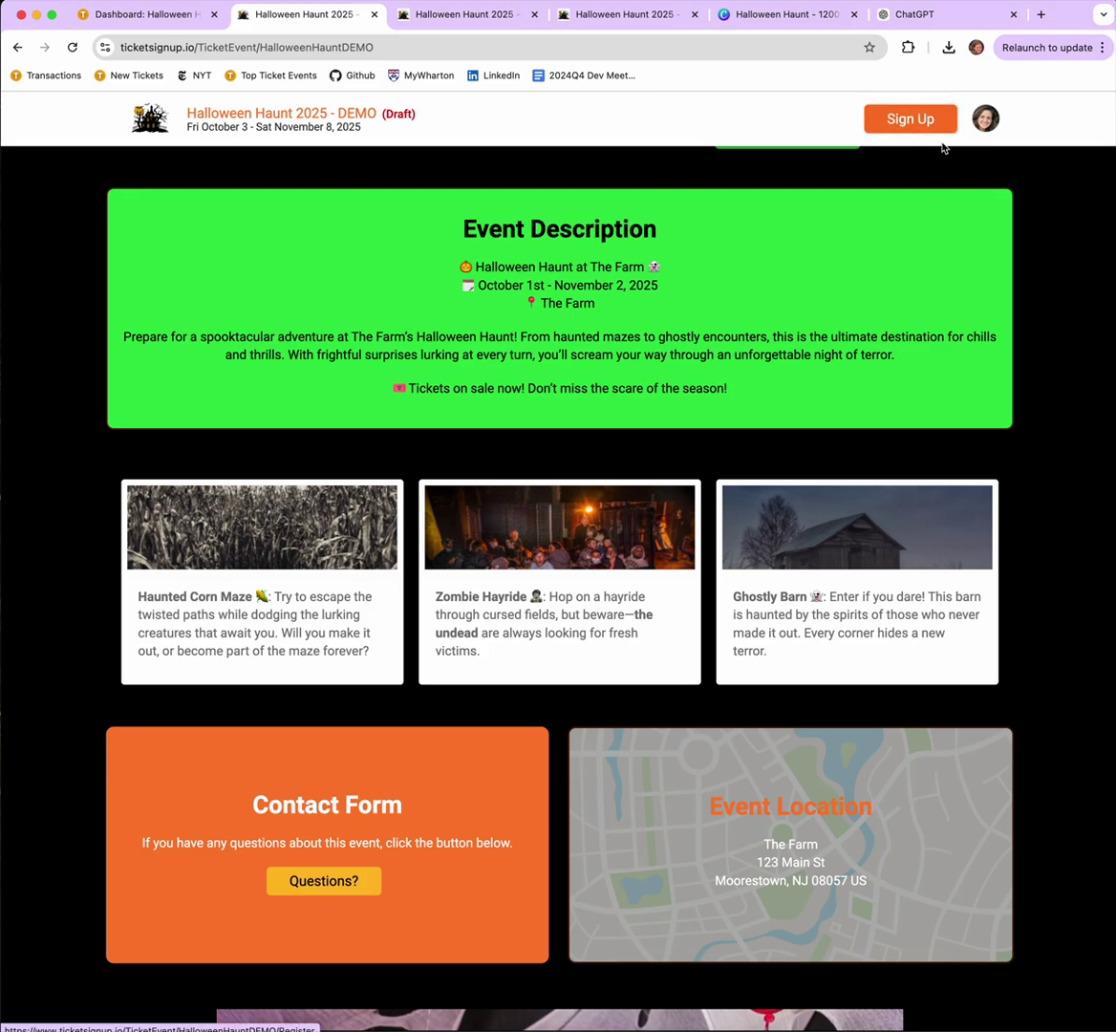
pyautogui.scroll(-2, 1019, 304)
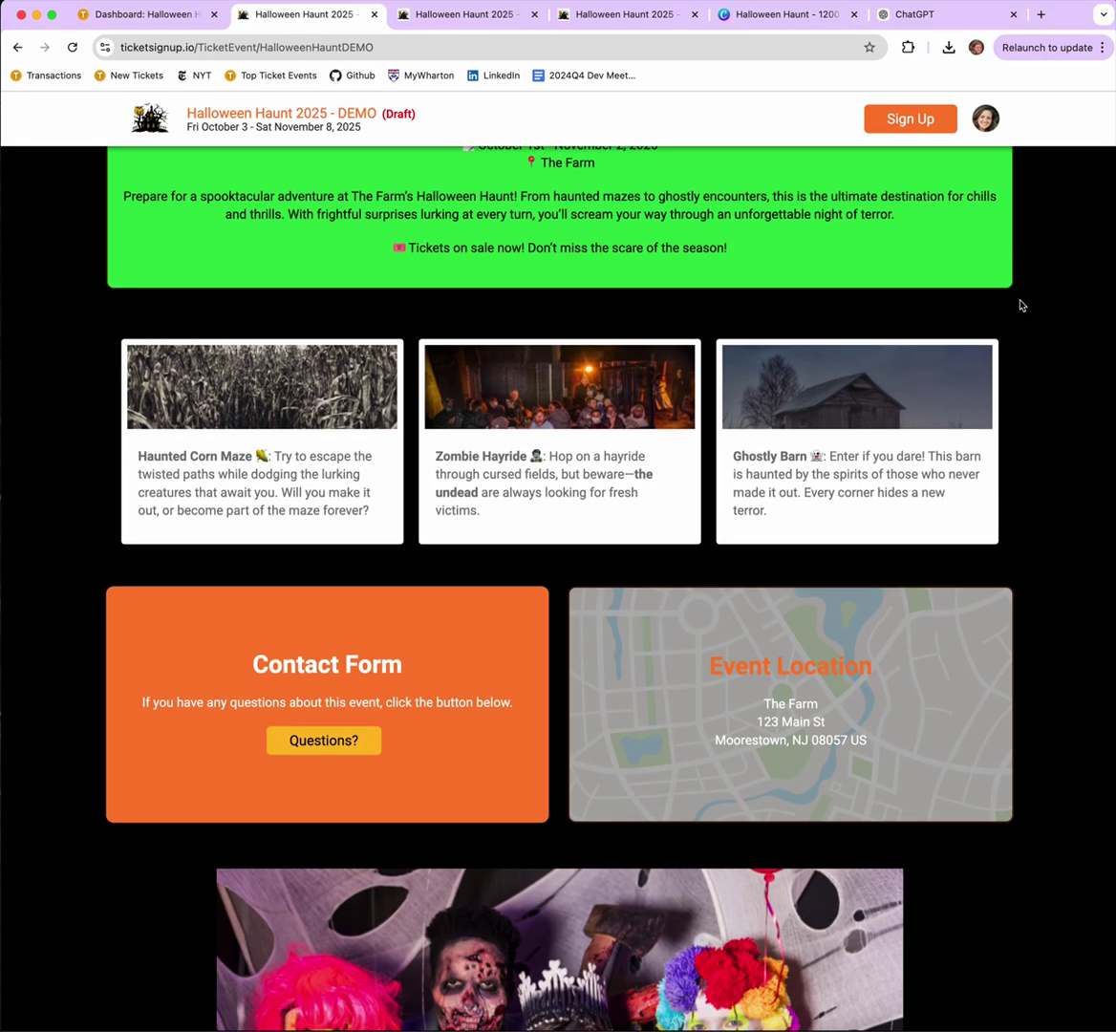
pyautogui.scroll(10, 1020, 305)
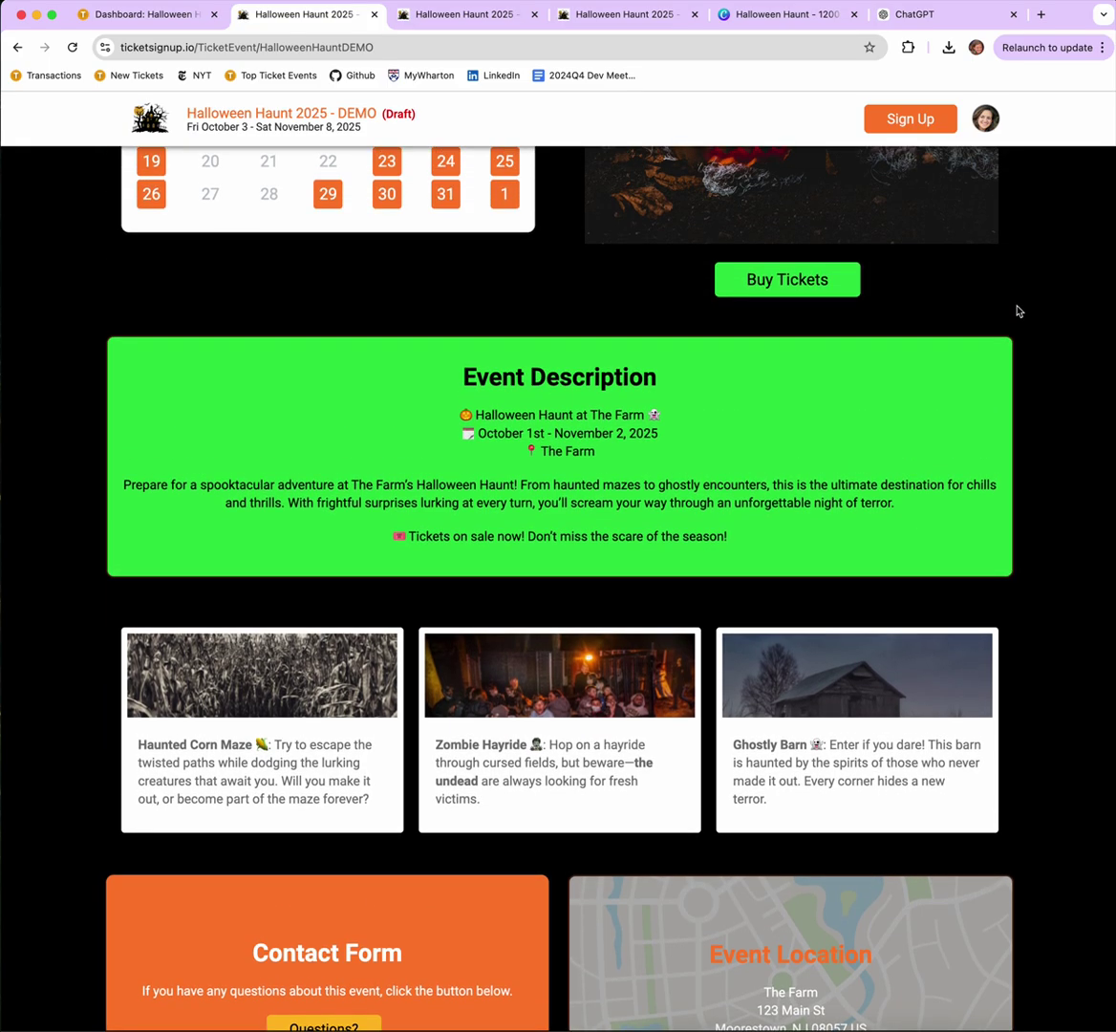
pyautogui.scroll(4, 1017, 311)
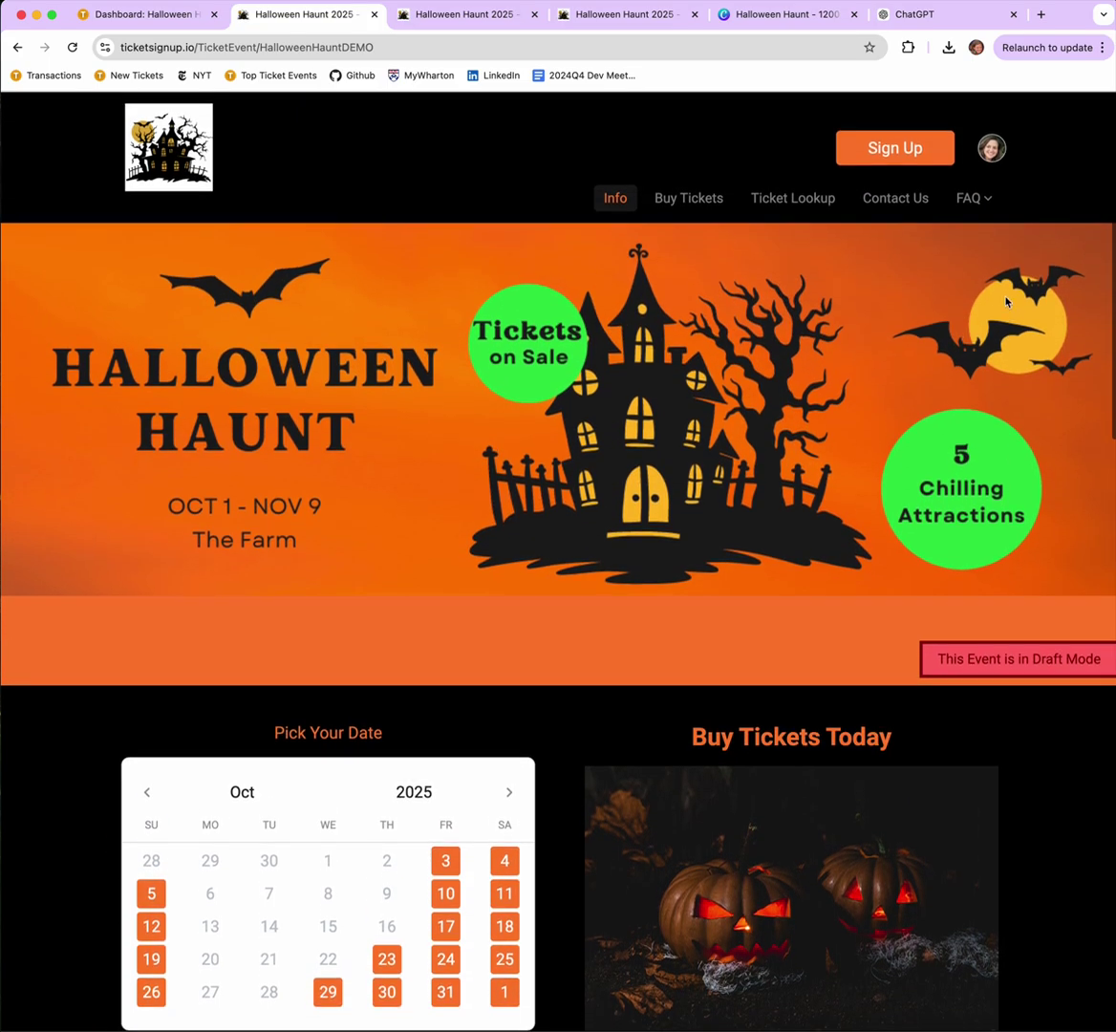
# Open the Schedule page from the FAQ dropdown on the live event website.
pyautogui.click(142, 21)
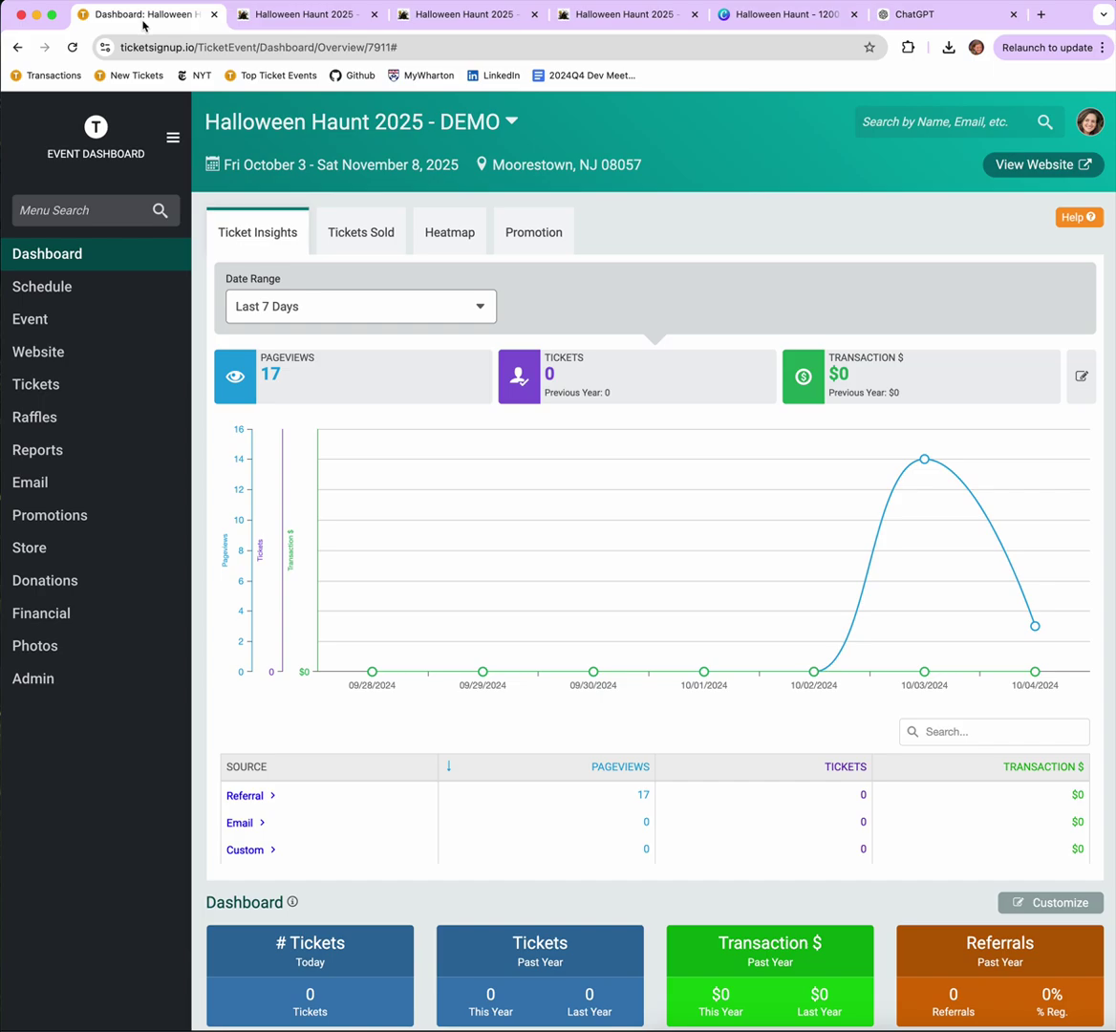
pyautogui.click(309, 16)
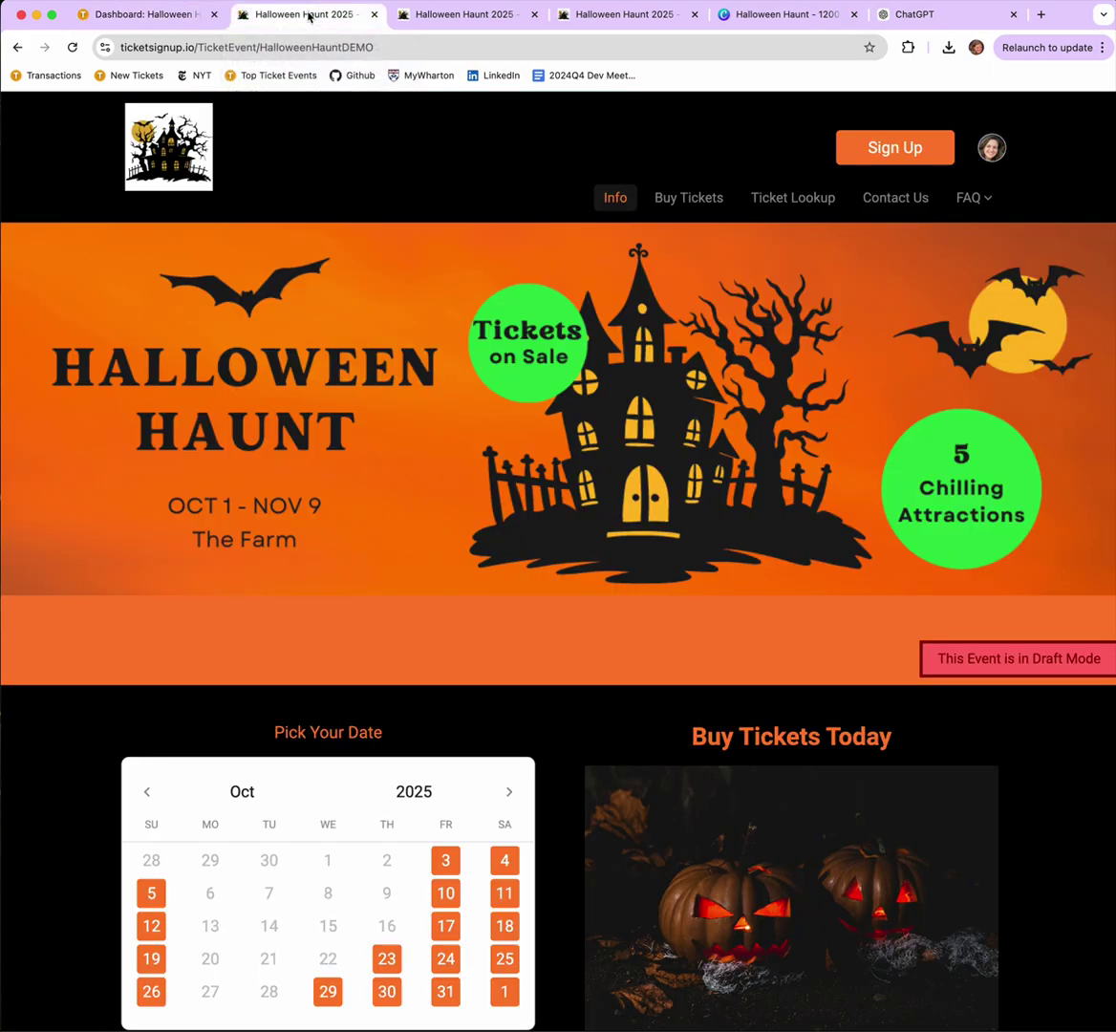
pyautogui.click(975, 197)
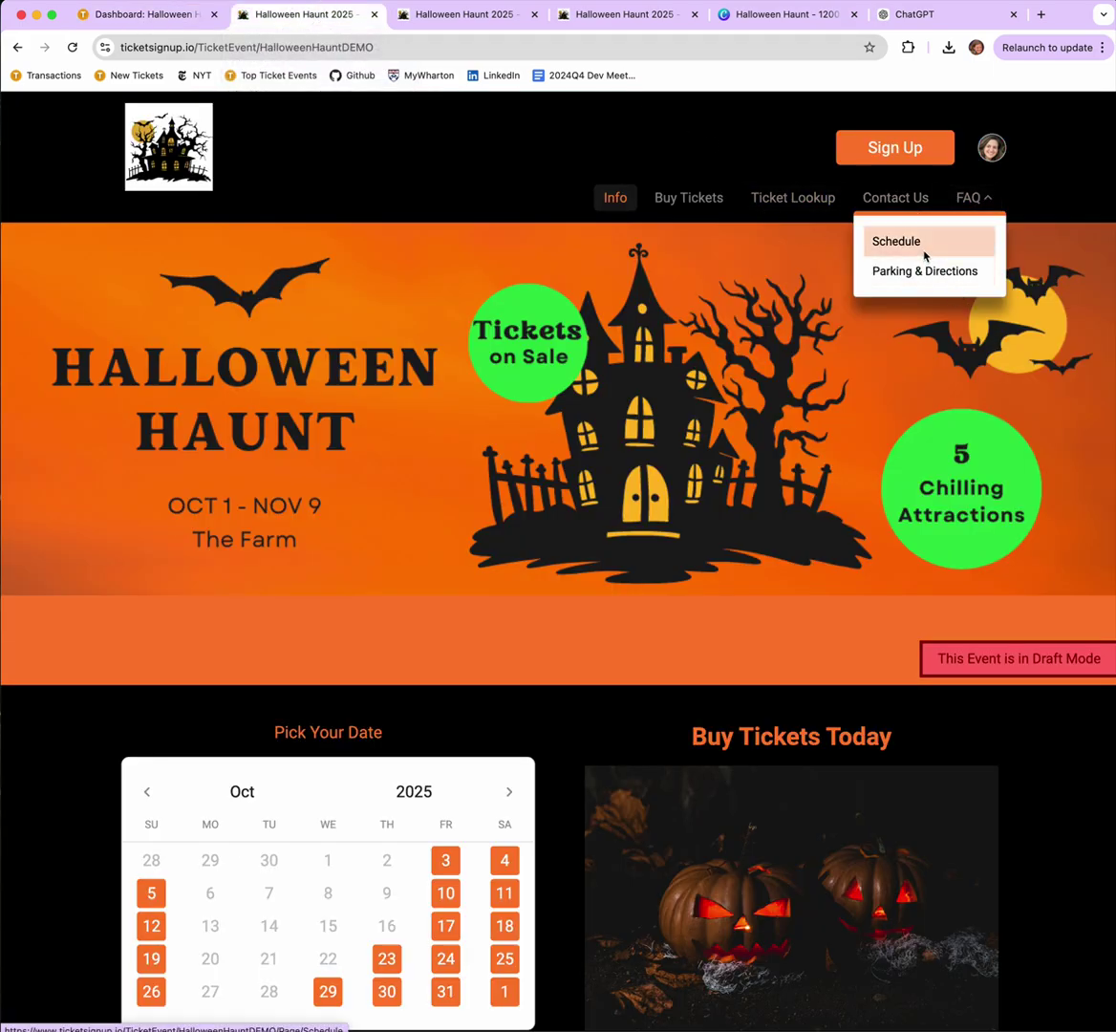
pyautogui.click(924, 250)
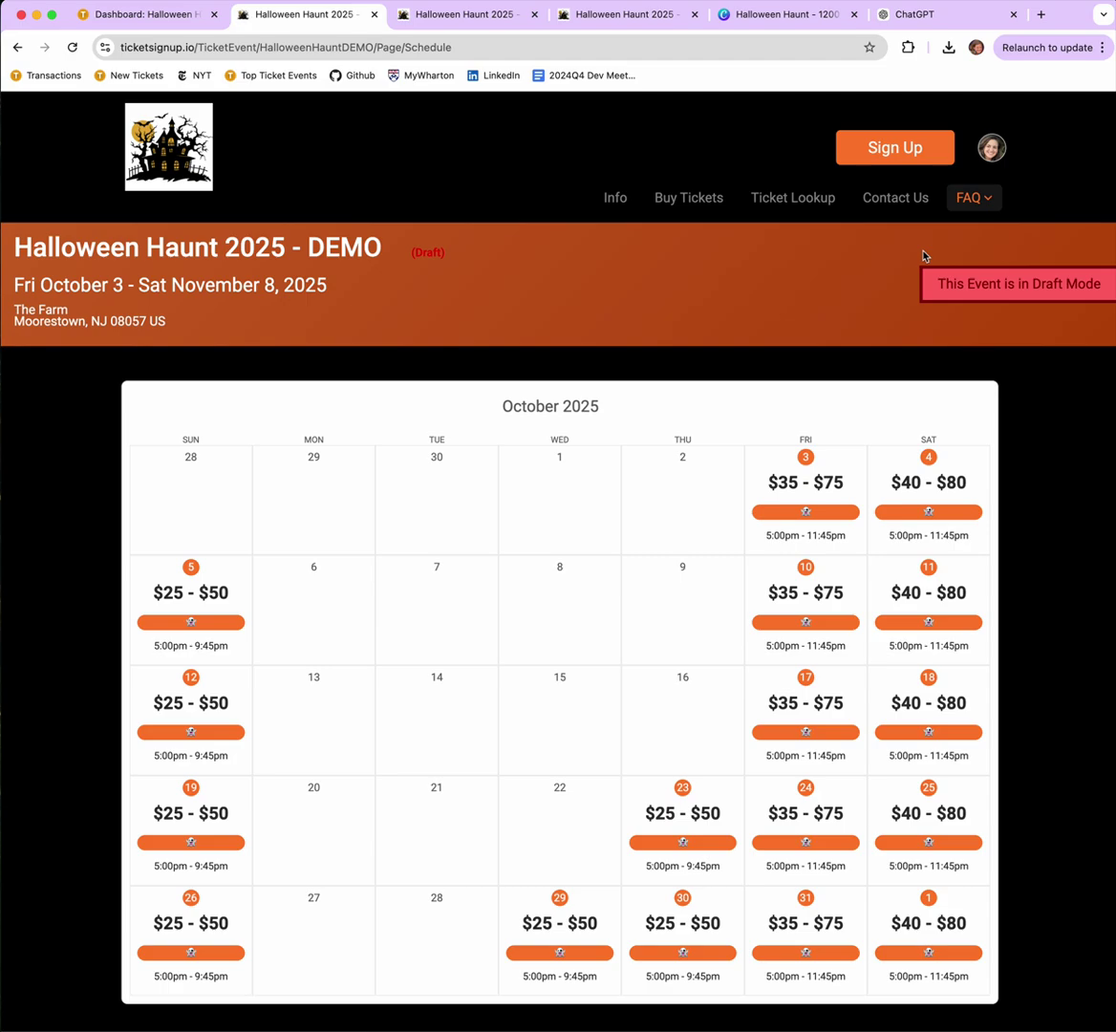